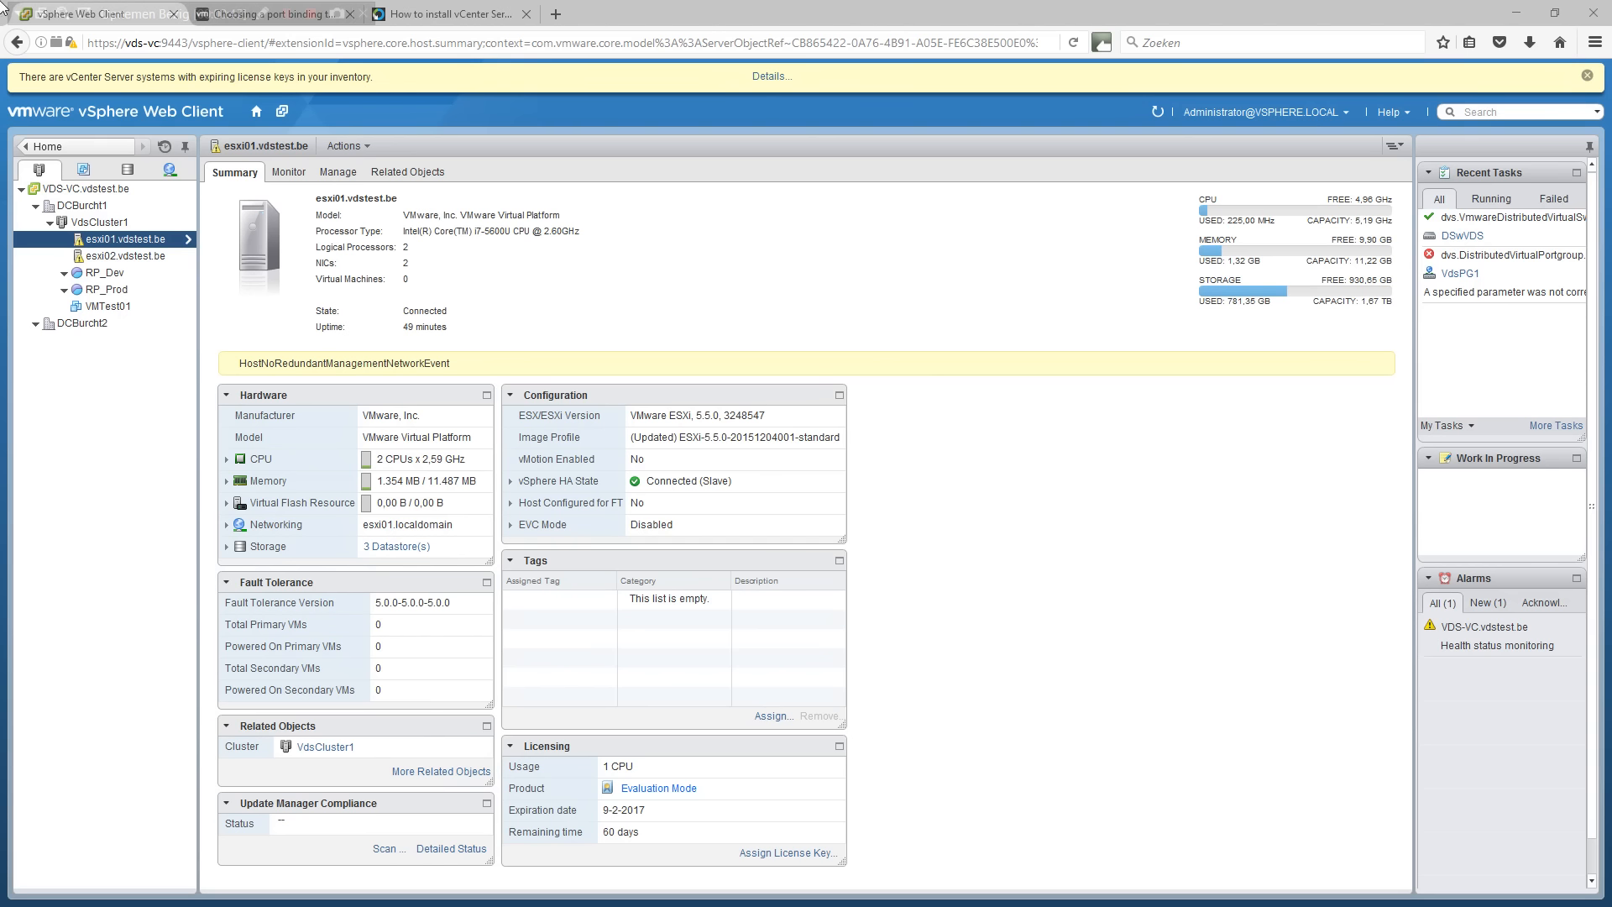
Switch to the Networking inventory and list the DSwVDS switch's distributed port groups.
{"action": "left_click", "coordinate": [171, 170]}
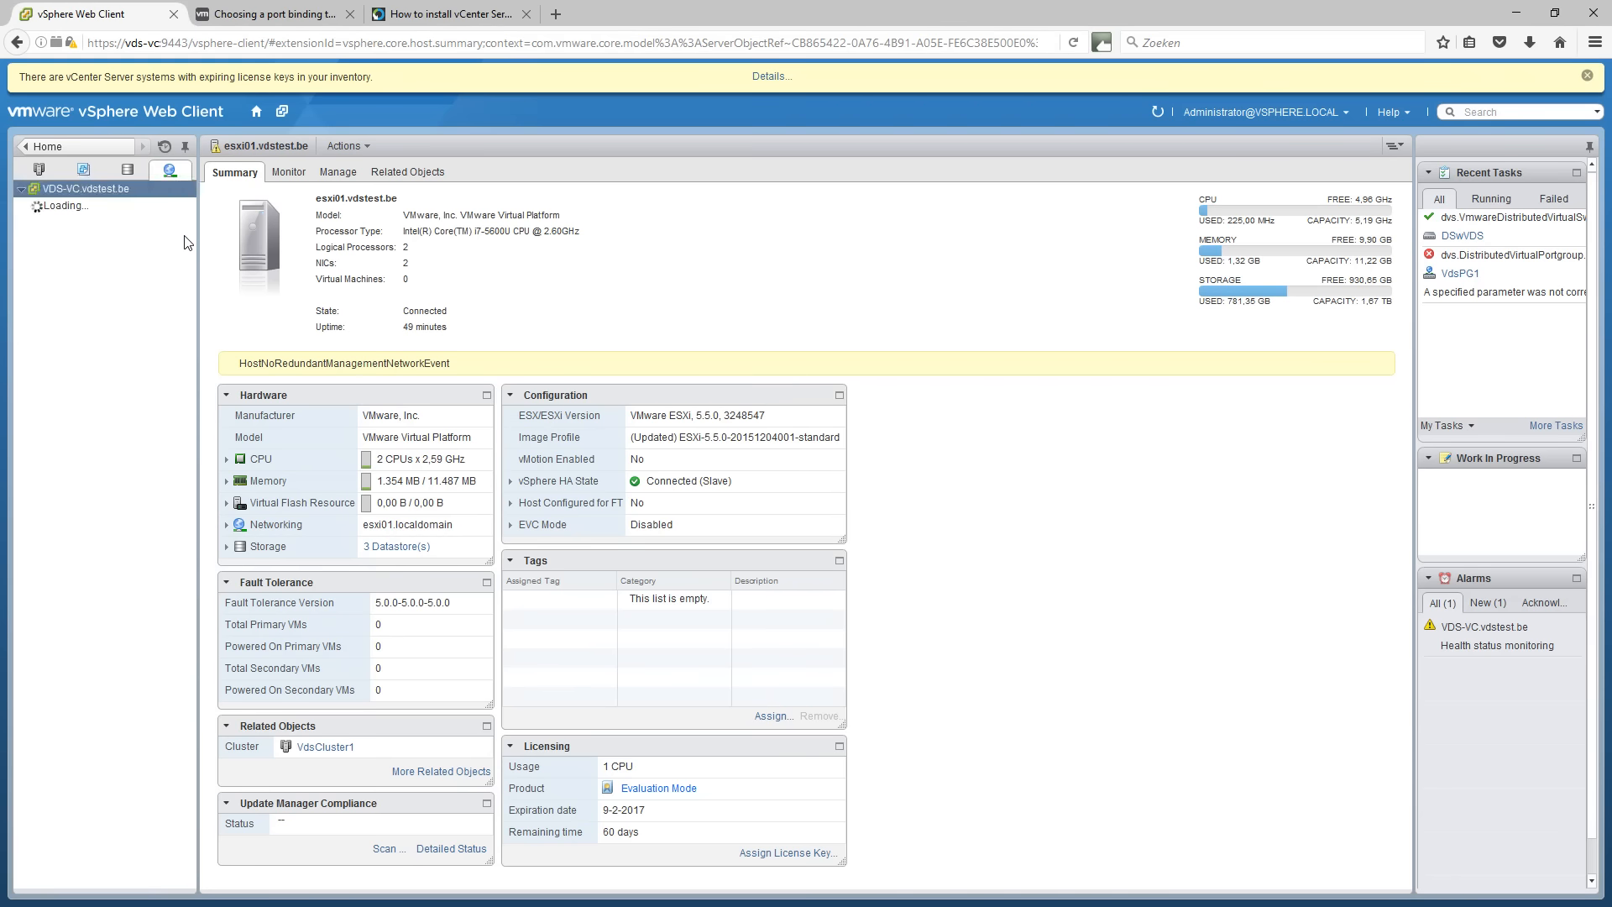
{"action": "left_click", "coordinate": [134, 240]}
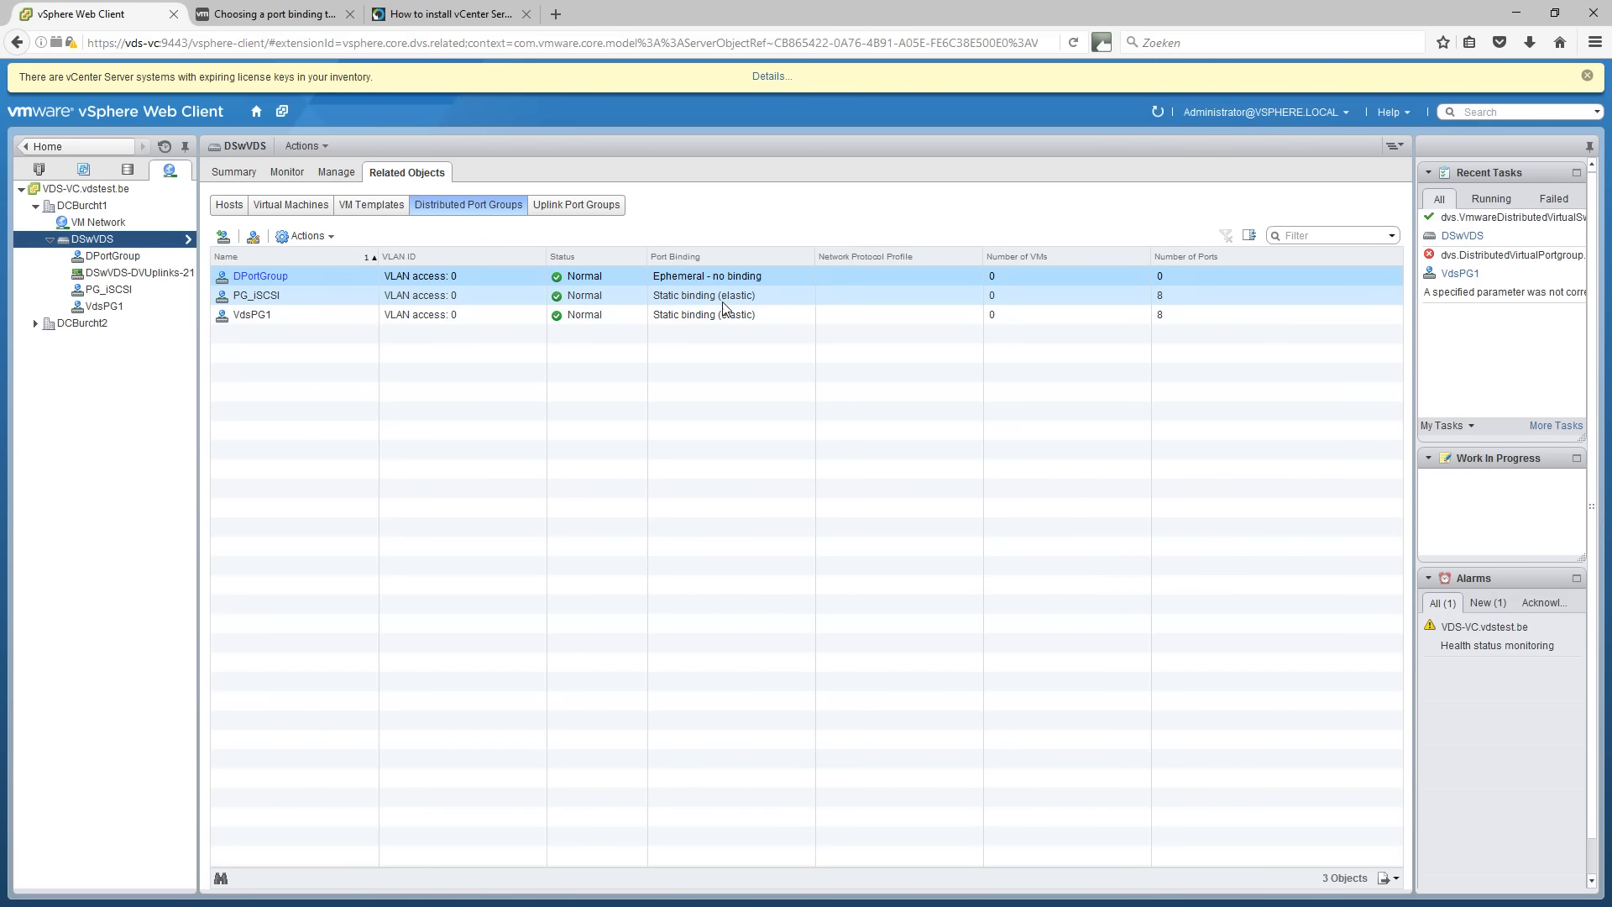
Inspect the PG_iSCSI and DPortGroup bindings and DSwVDS actions, then switch to the _vmware folder.
{"action": "left_click", "coordinate": [669, 300]}
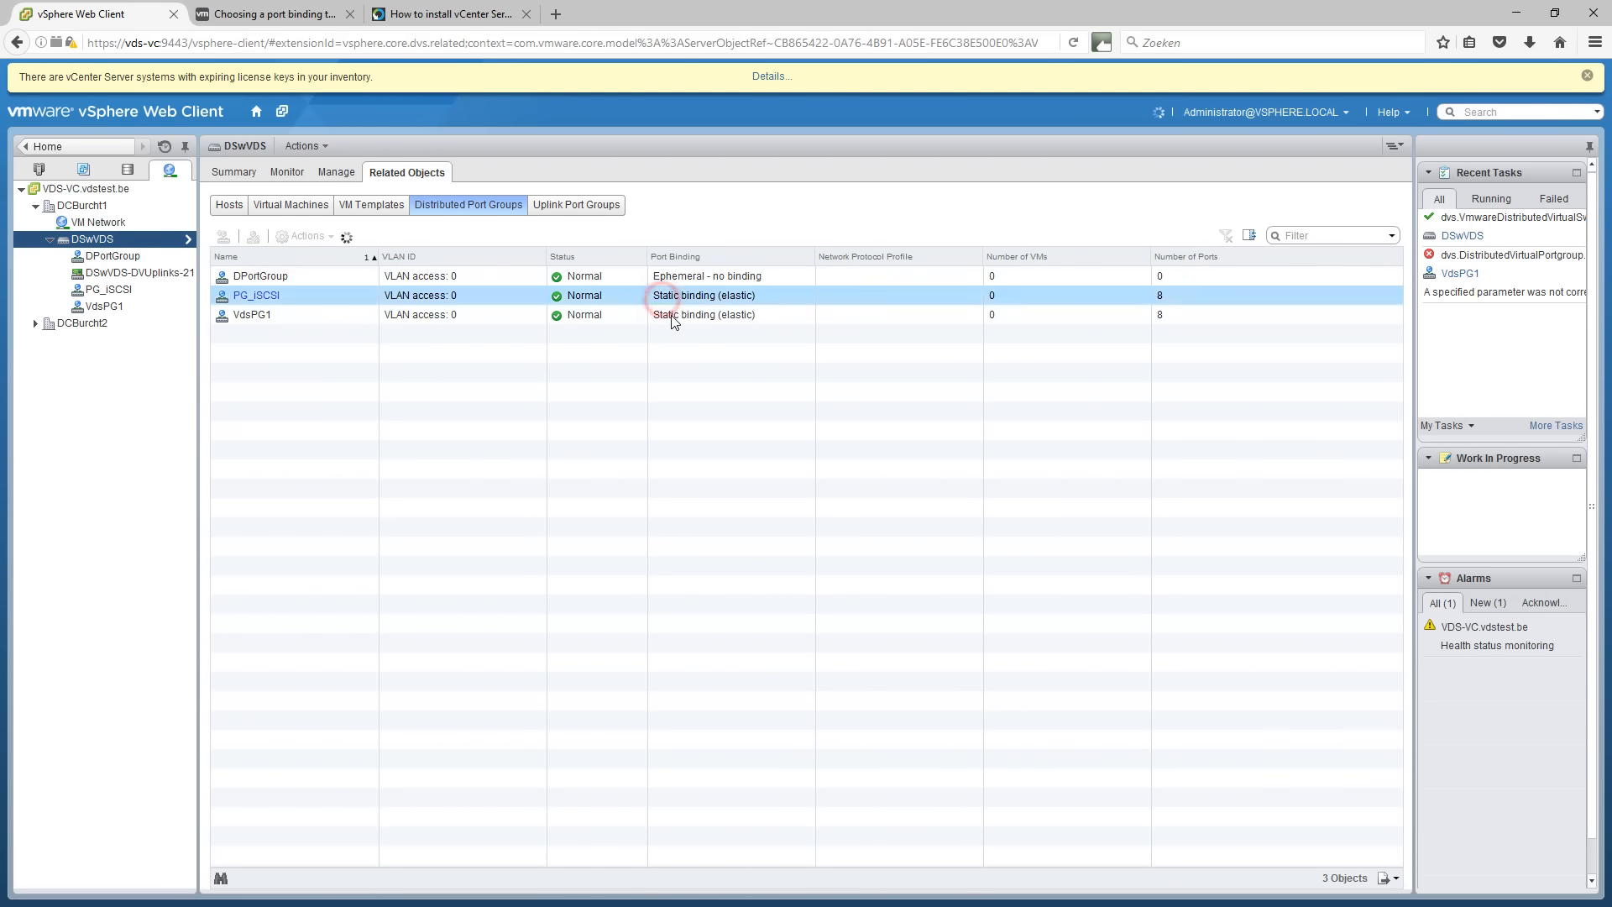
{"action": "left_click", "coordinate": [304, 277]}
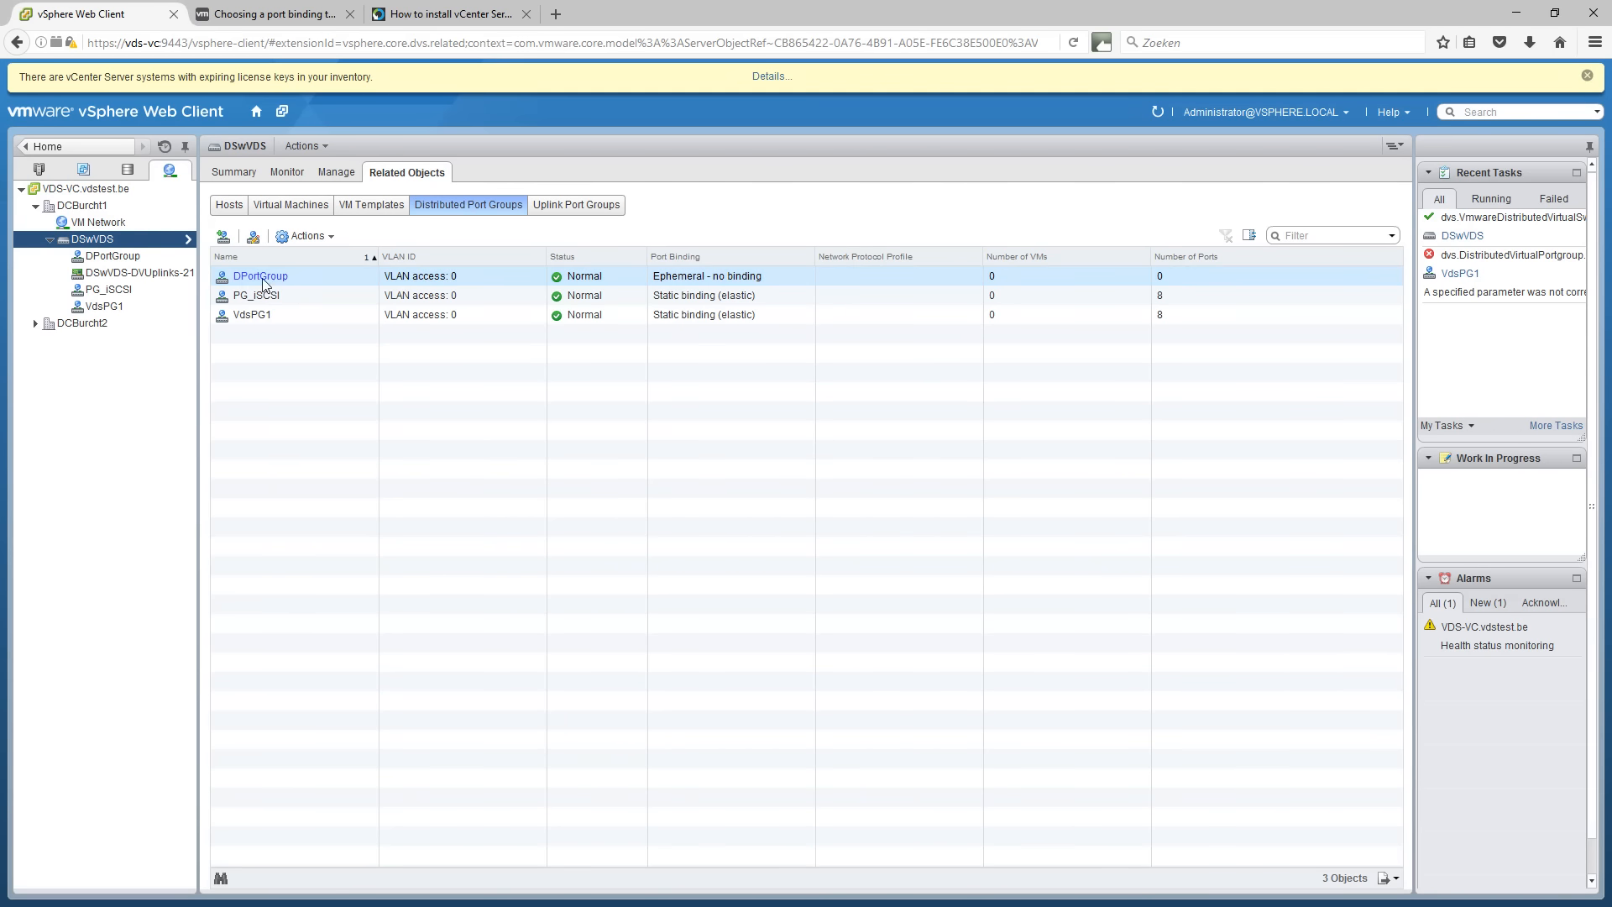
{"action": "right_click", "coordinate": [112, 238]}
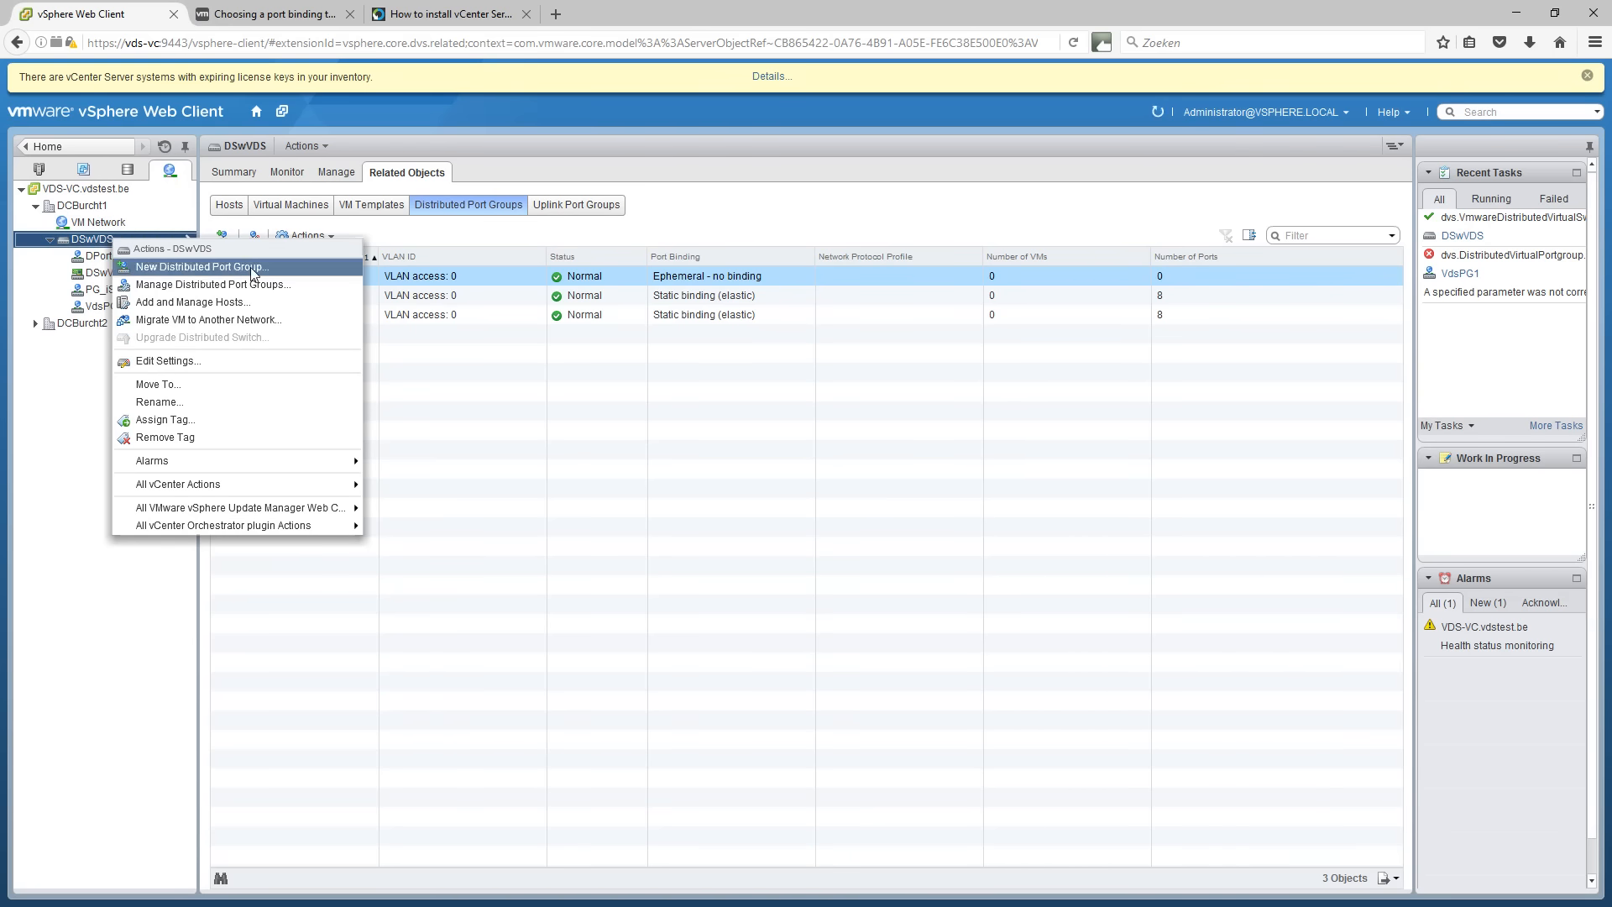
{"action": "left_click", "coordinate": [512, 443]}
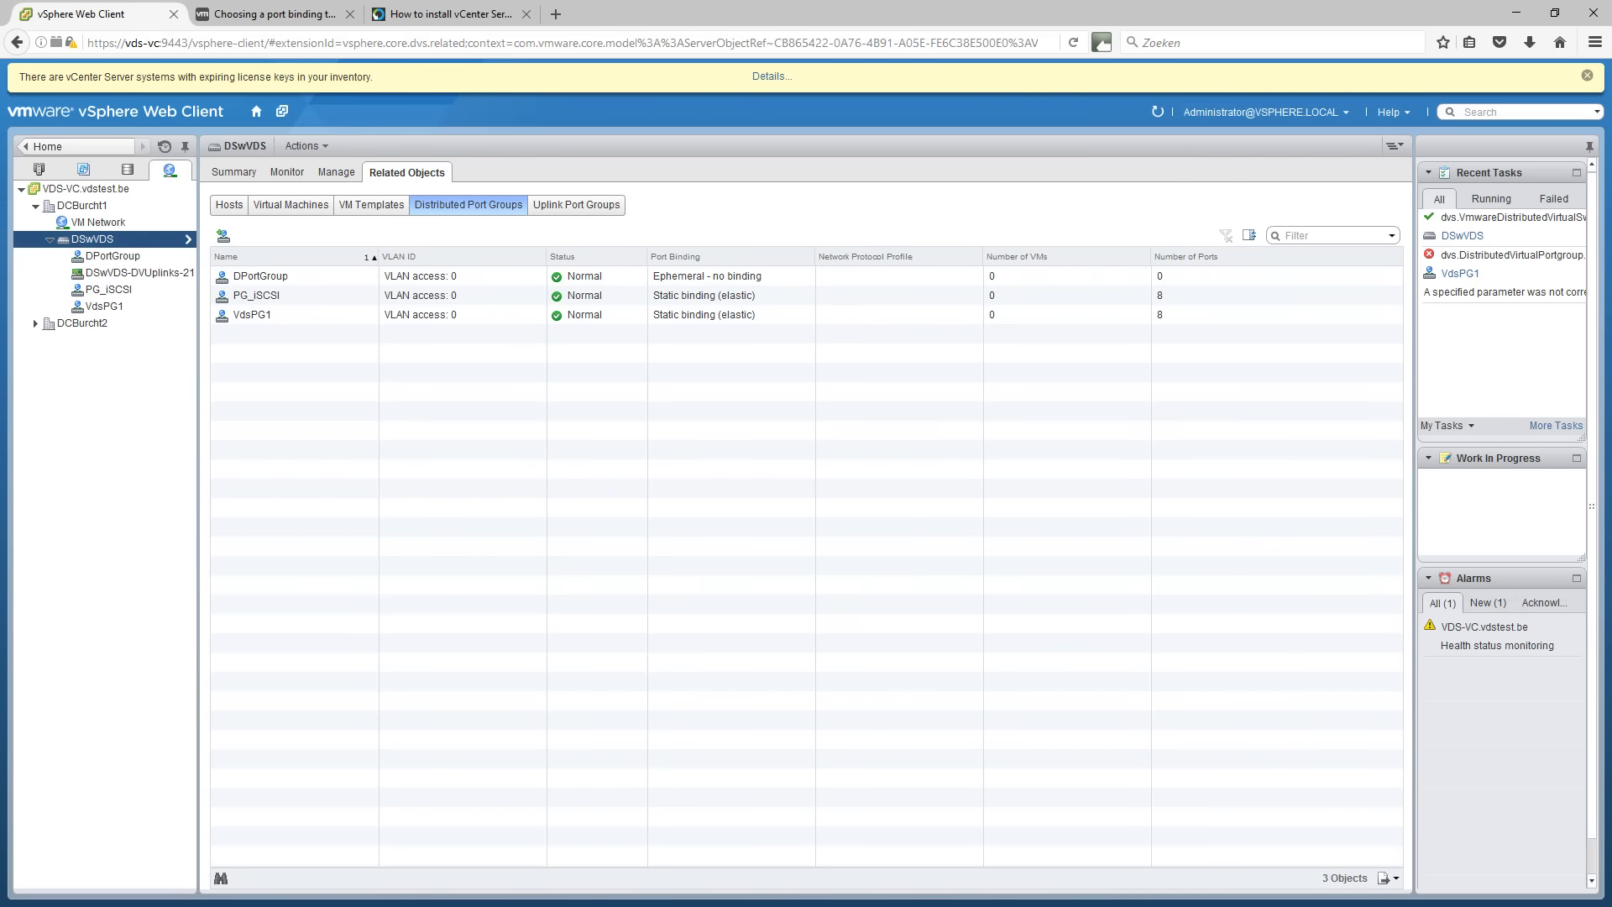
{"action": "key", "text": "alt+Tab"}
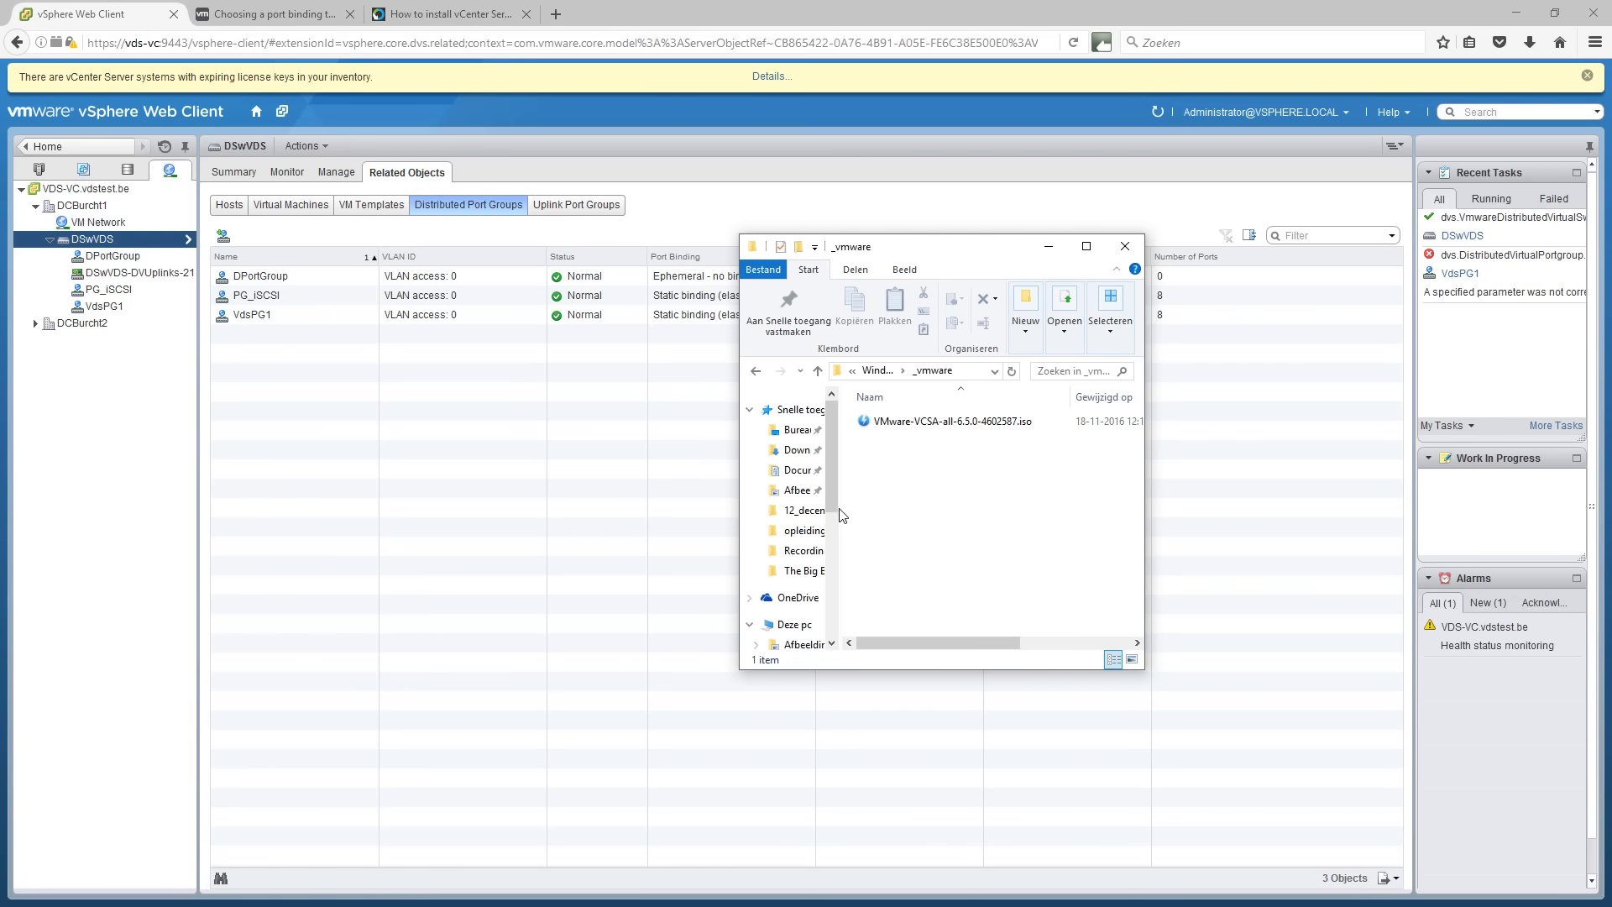
Browse the mounted VCSA disc BD-romstation (U:) and select its migration-assistant folder.
{"action": "left_click_drag", "start_coordinate": [834, 487], "coordinate": [835, 534]}
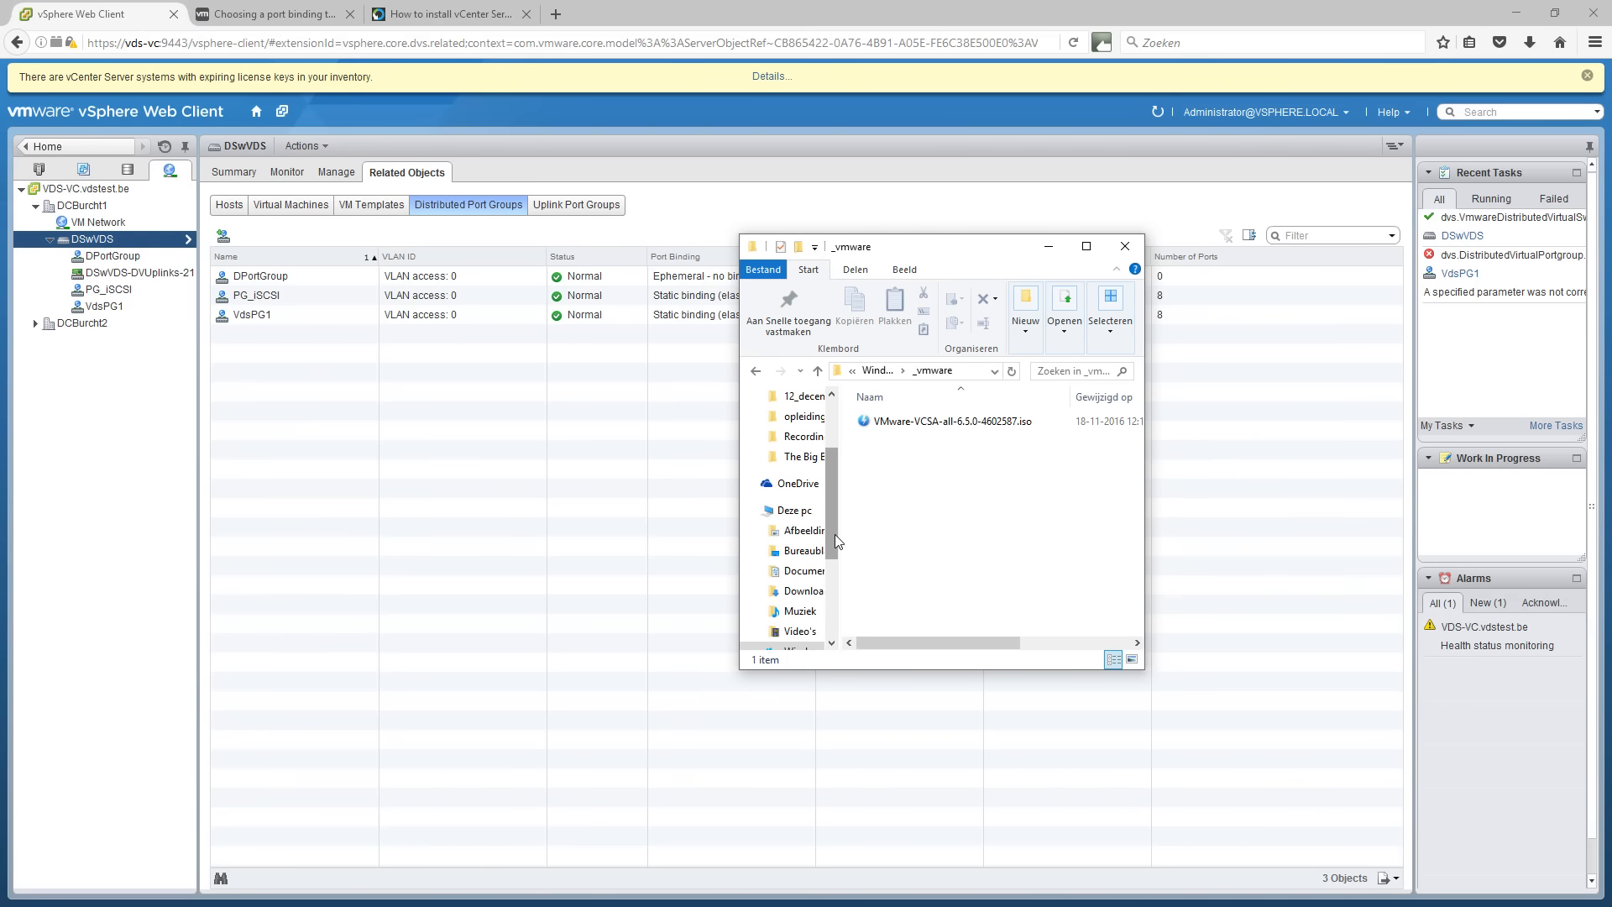
{"action": "left_click_drag", "start_coordinate": [834, 541], "coordinate": [803, 583]}
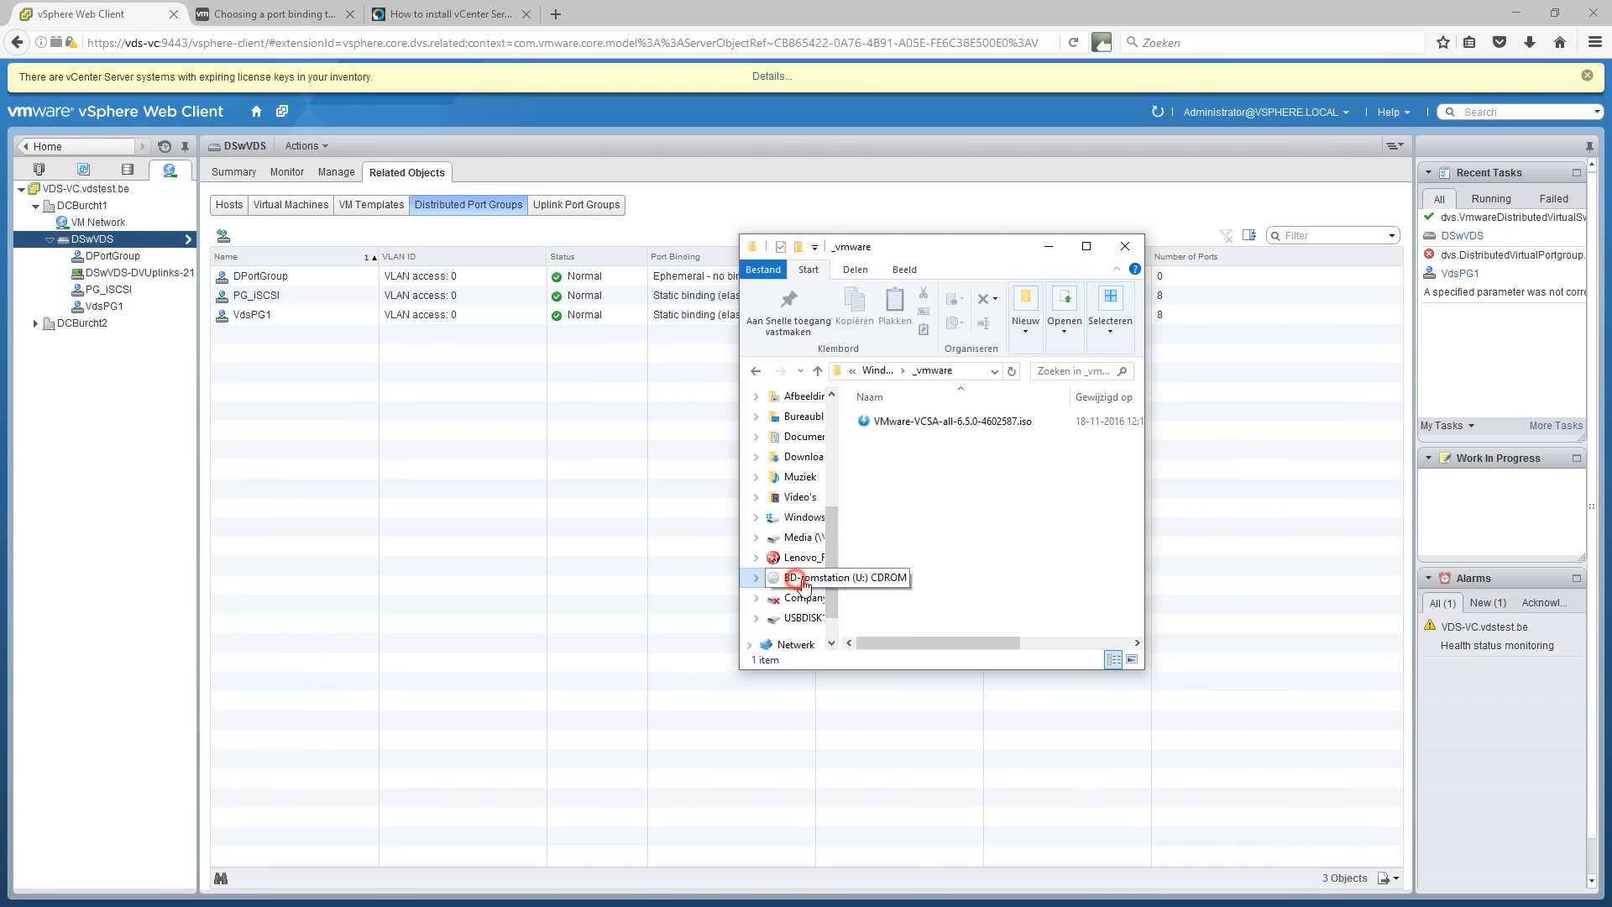
{"action": "left_click", "coordinate": [803, 583]}
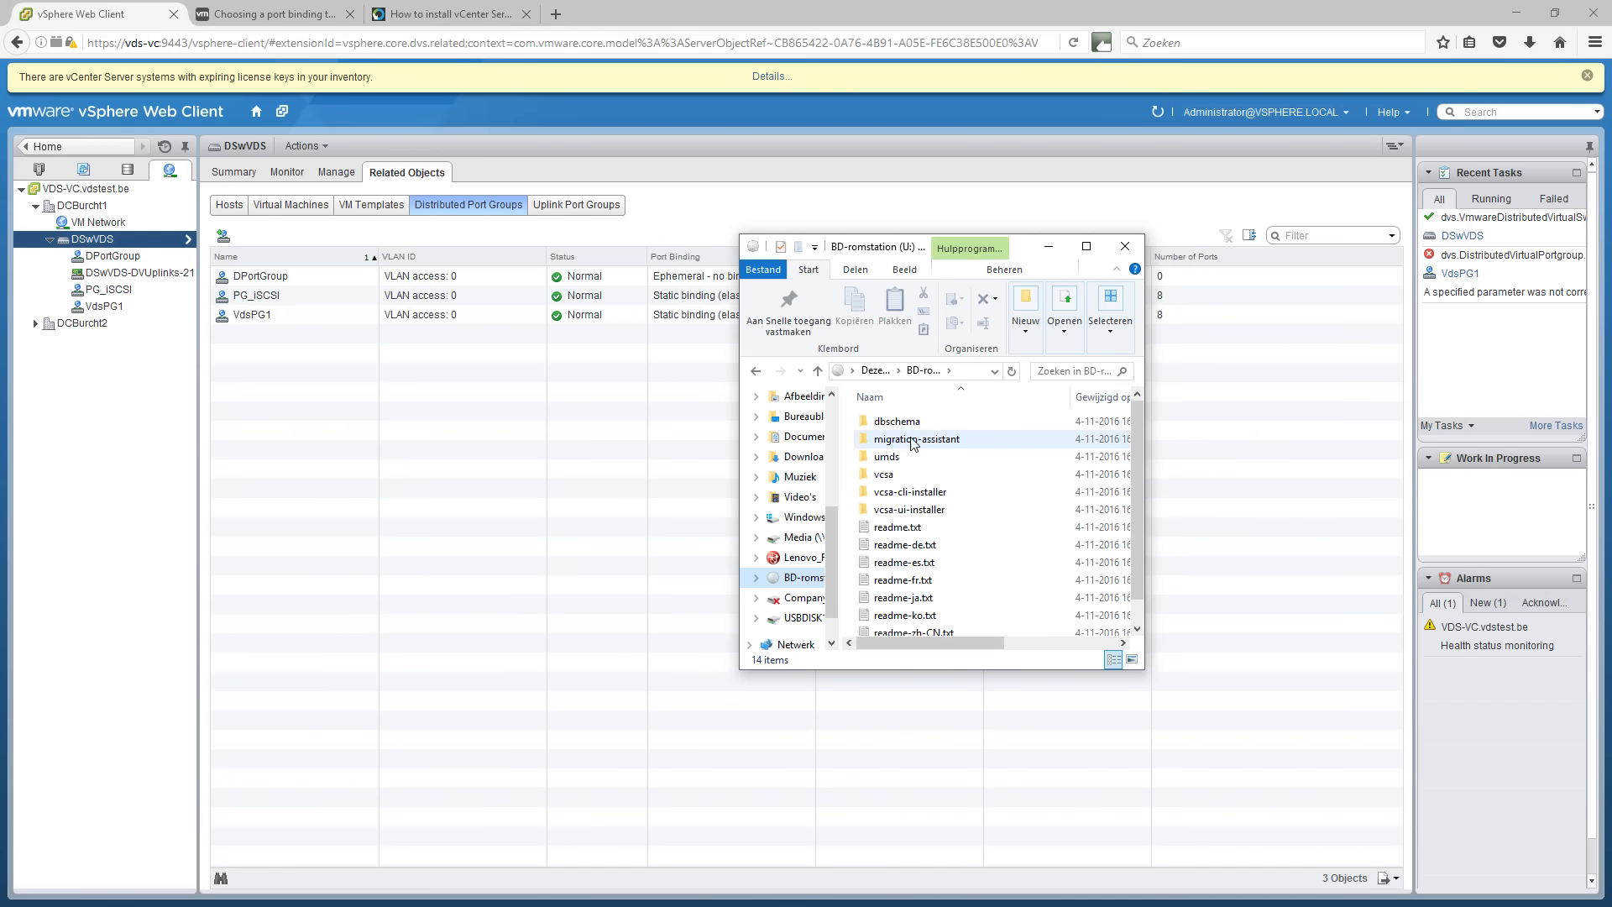
{"action": "left_click", "coordinate": [900, 440]}
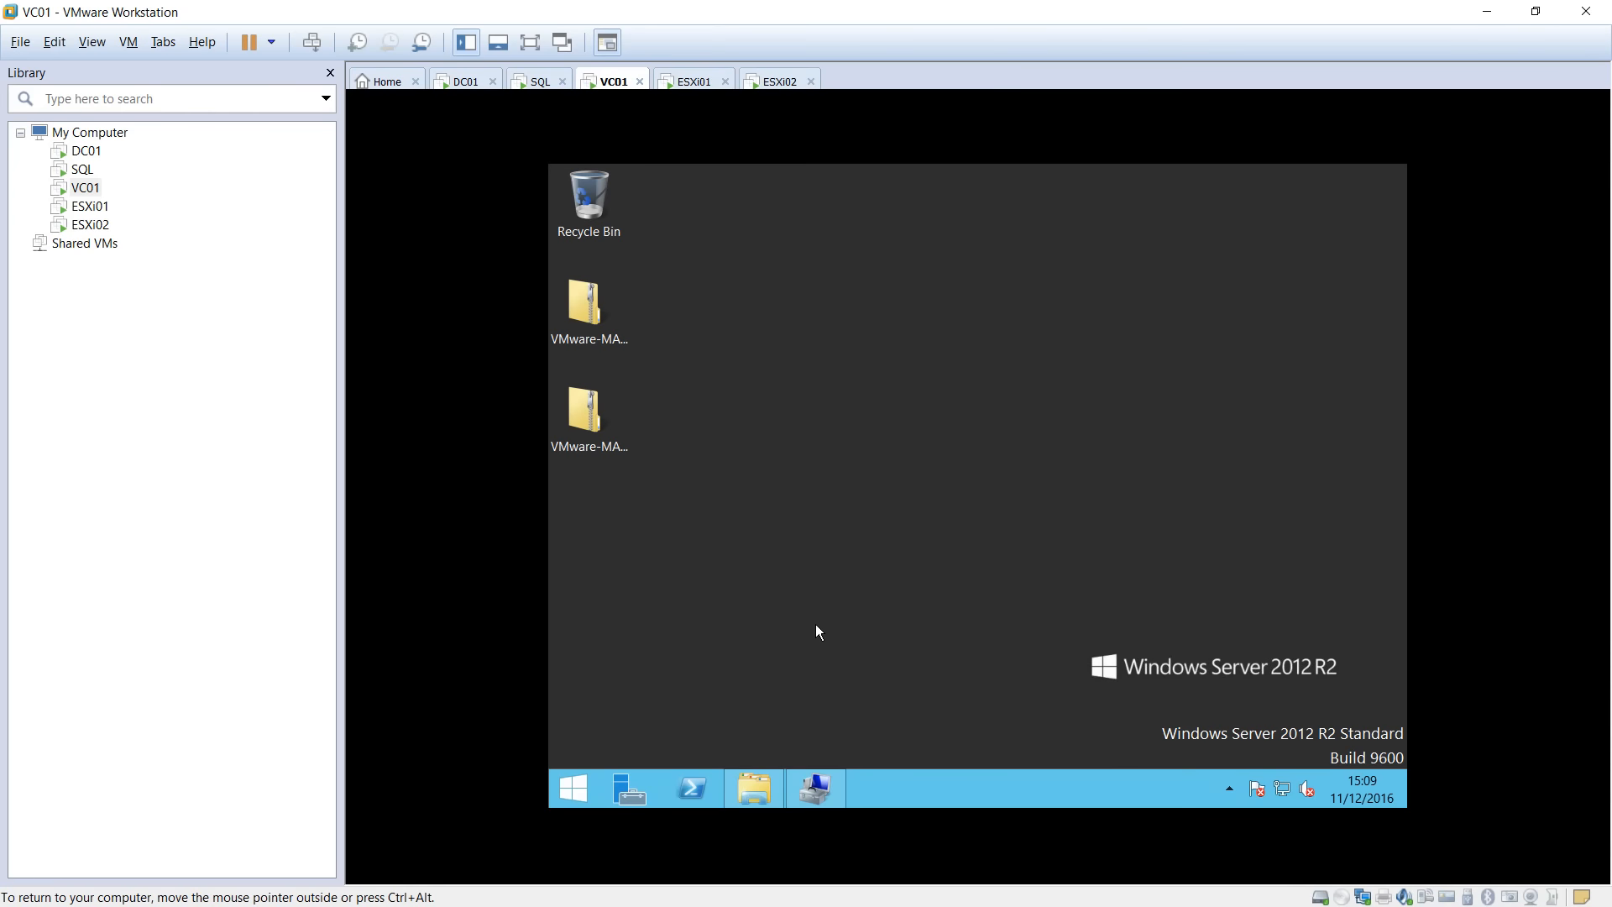
On VC01, open C:\migration\migration-assistant and bring the Computer Management services list forward.
{"action": "left_click", "coordinate": [754, 788]}
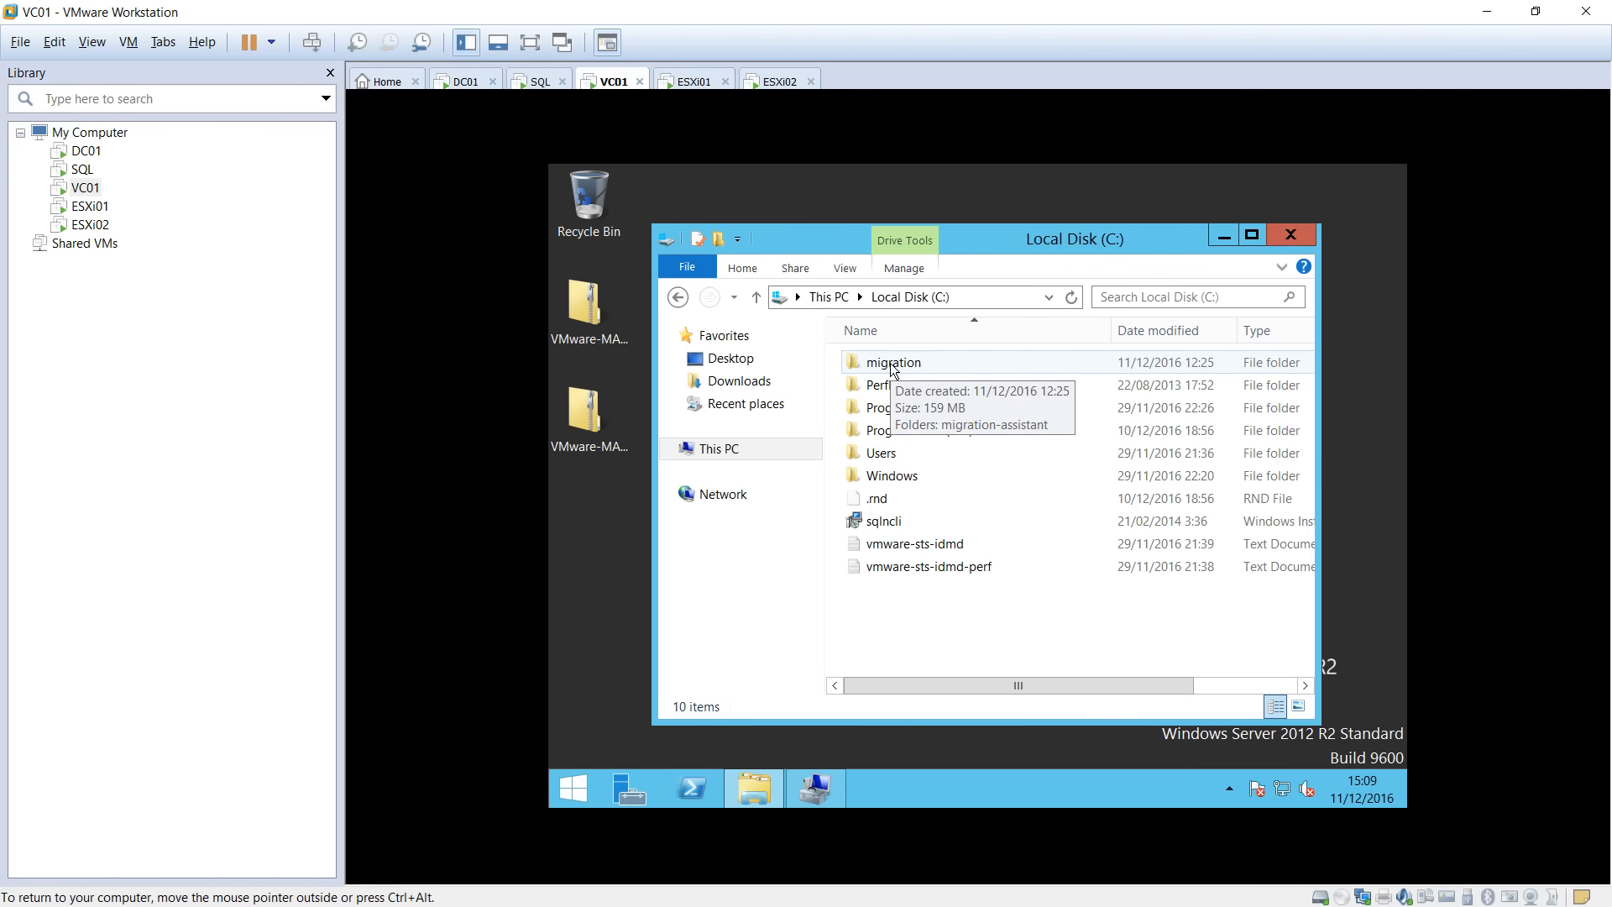
{"action": "left_click", "coordinate": [892, 362]}
{"action": "double_click", "coordinate": [892, 363]}
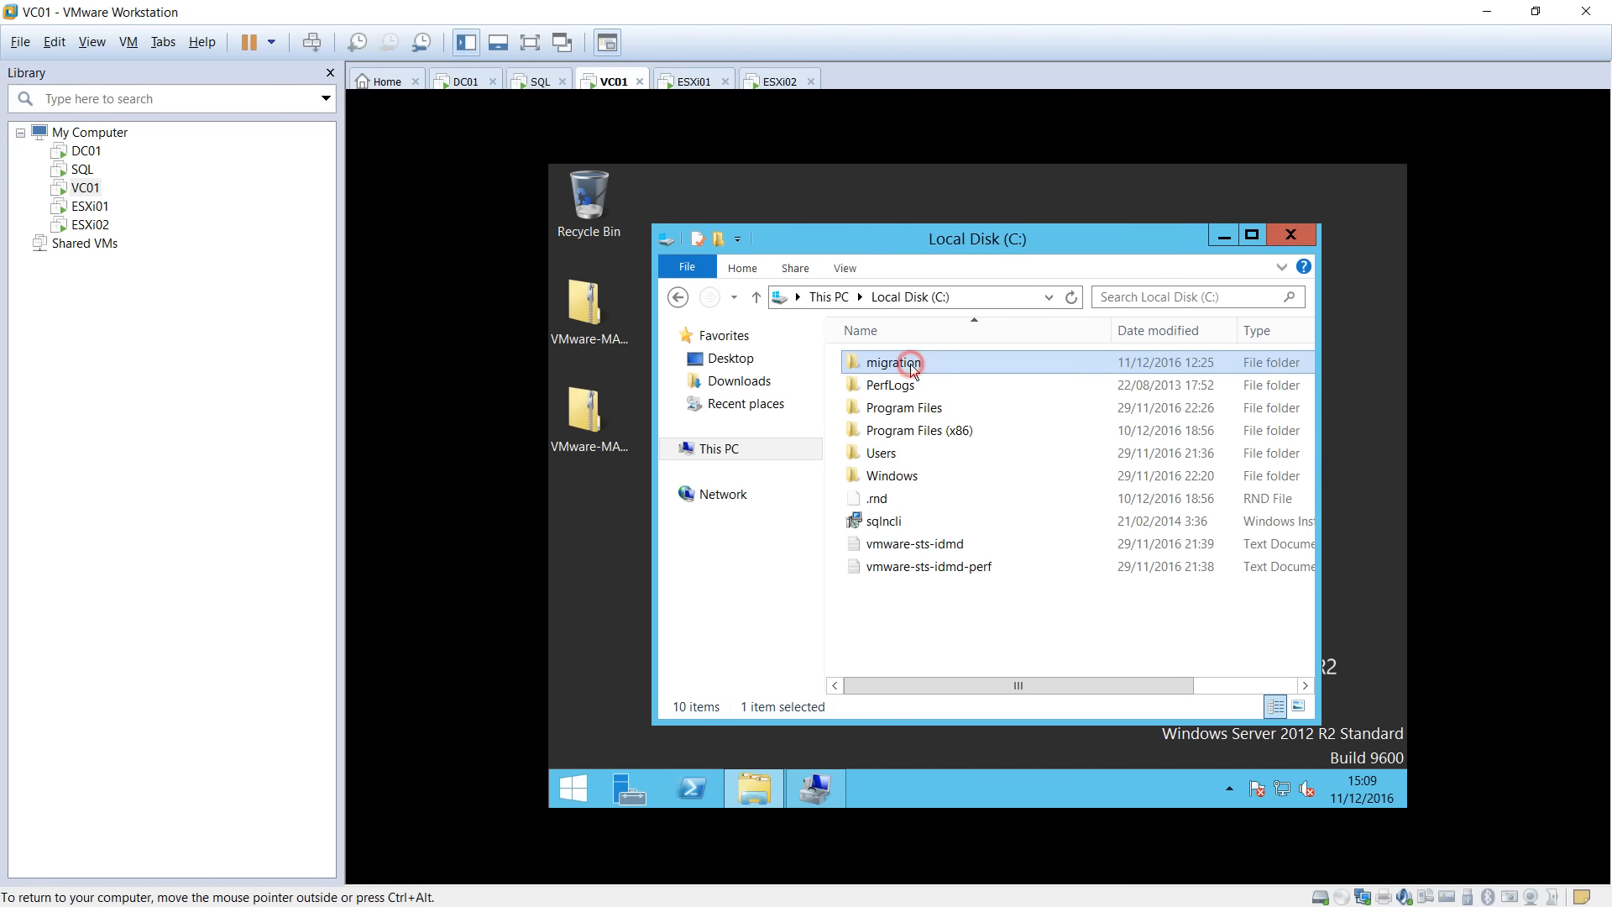
{"action": "double_click", "coordinate": [891, 365]}
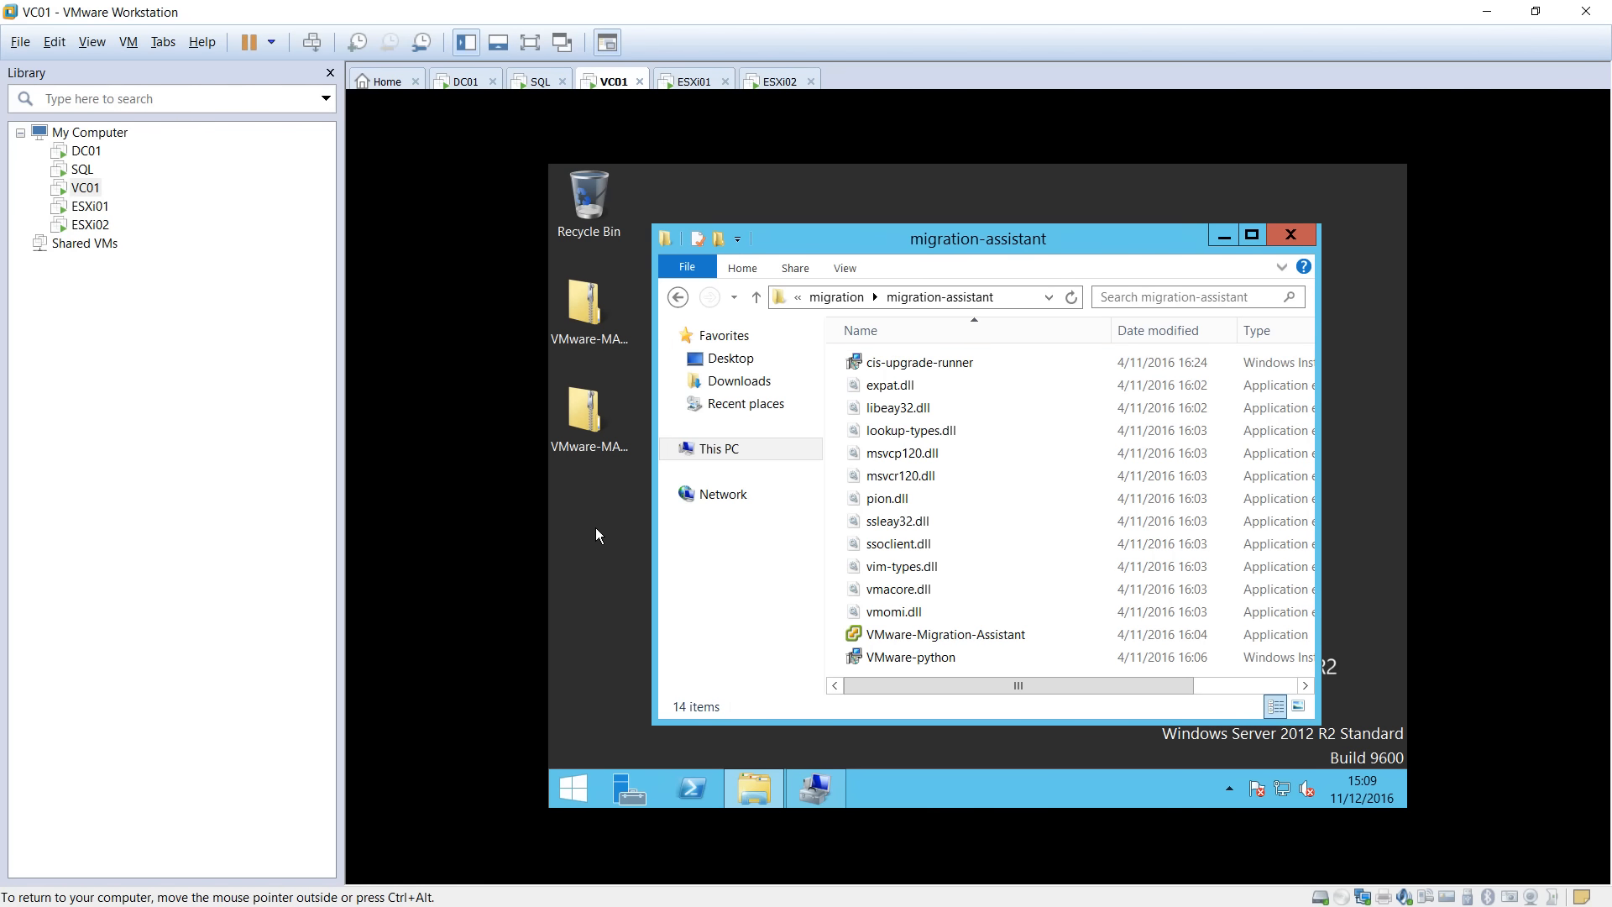
{"action": "left_click", "coordinate": [820, 786]}
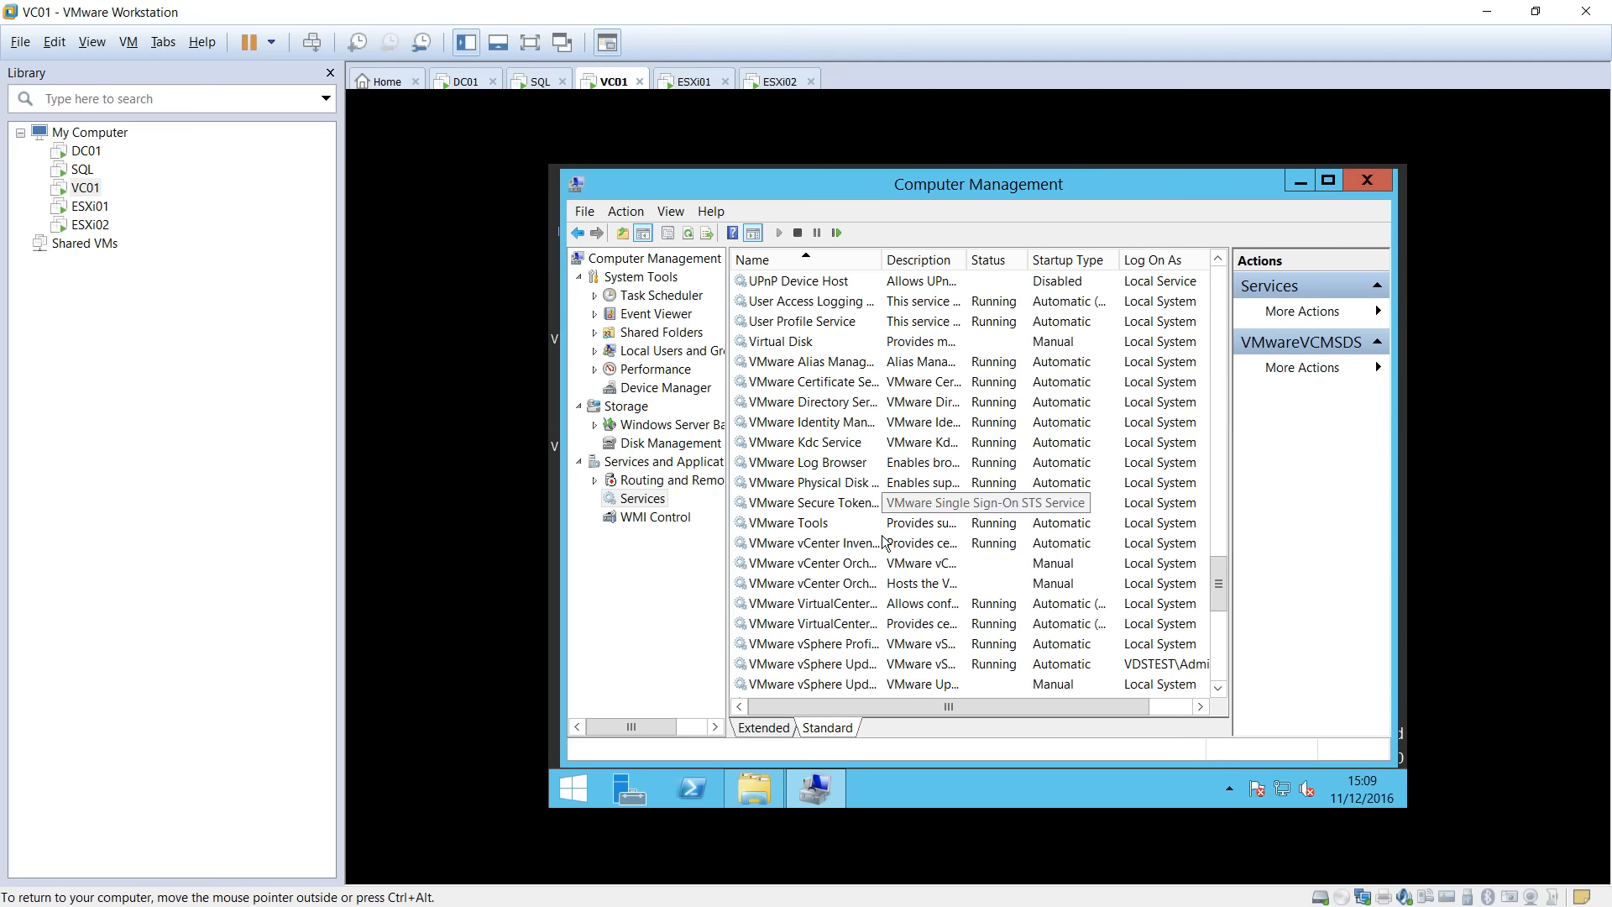
Open the VMware vSphere Update Manager Service properties on the Log On tab.
{"action": "left_click_drag", "start_coordinate": [950, 706], "coordinate": [907, 707]}
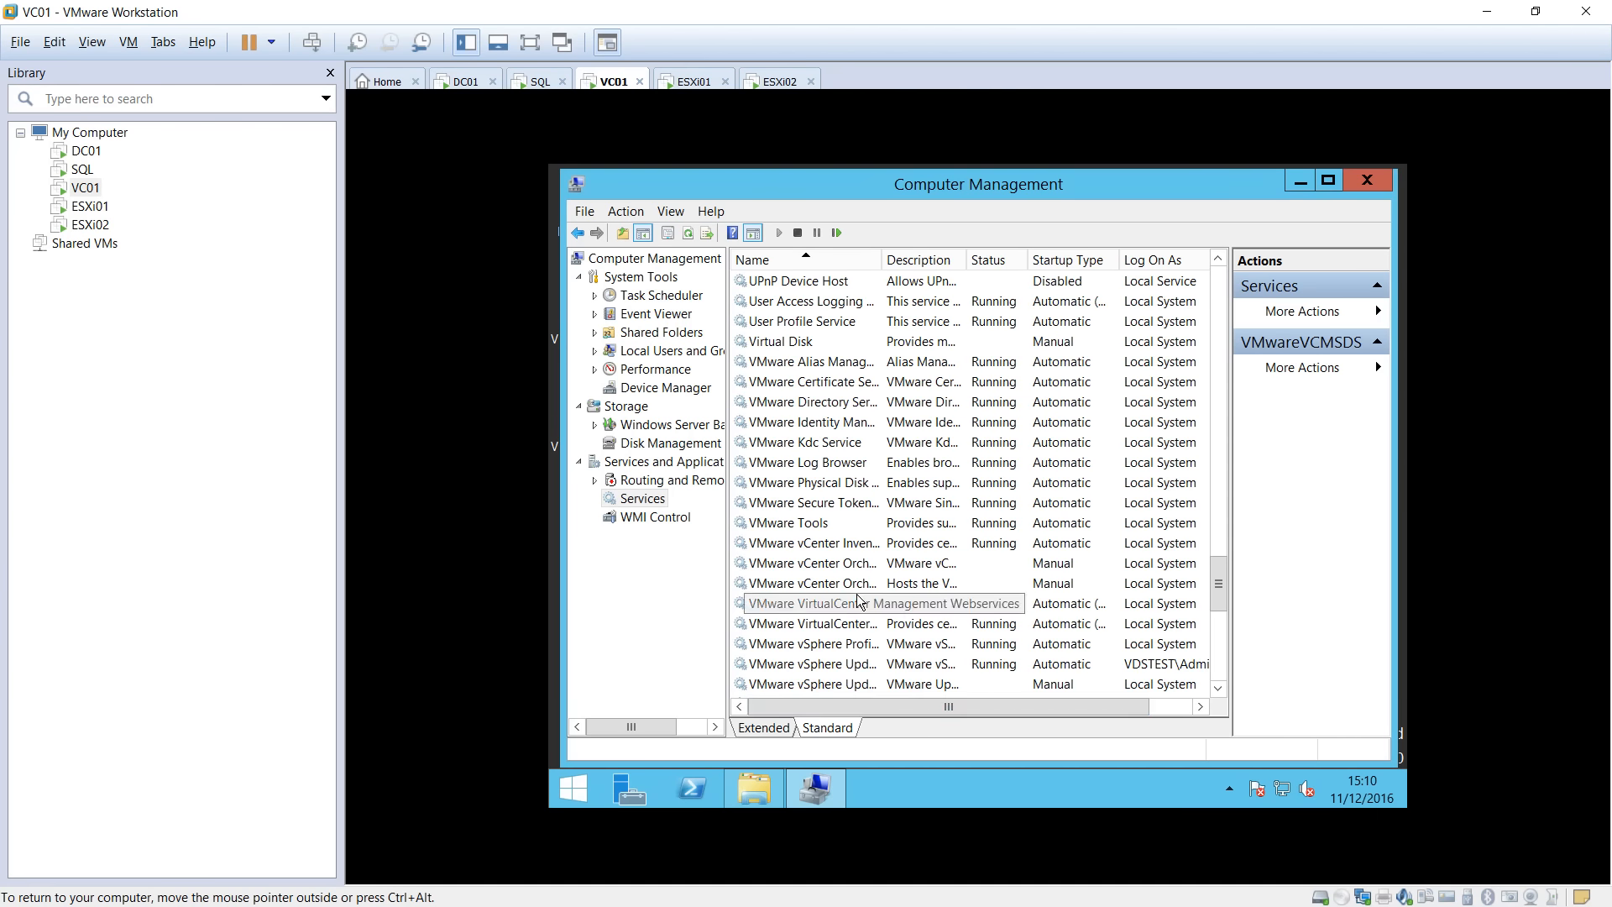
{"action": "left_click", "coordinate": [844, 663]}
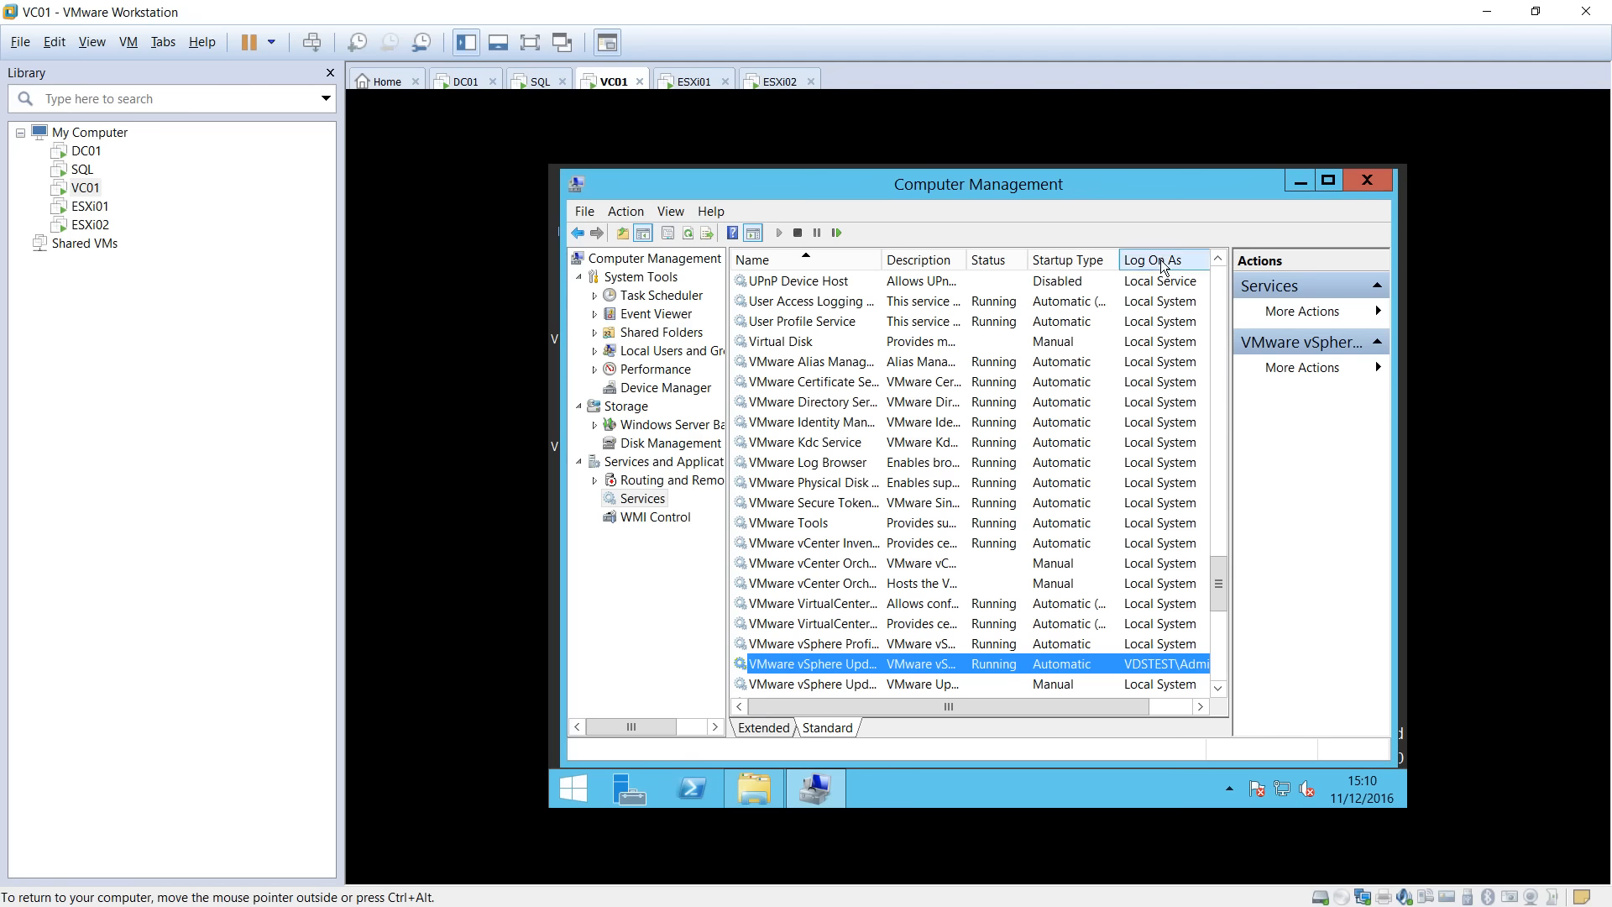
{"action": "double_click", "coordinate": [848, 672]}
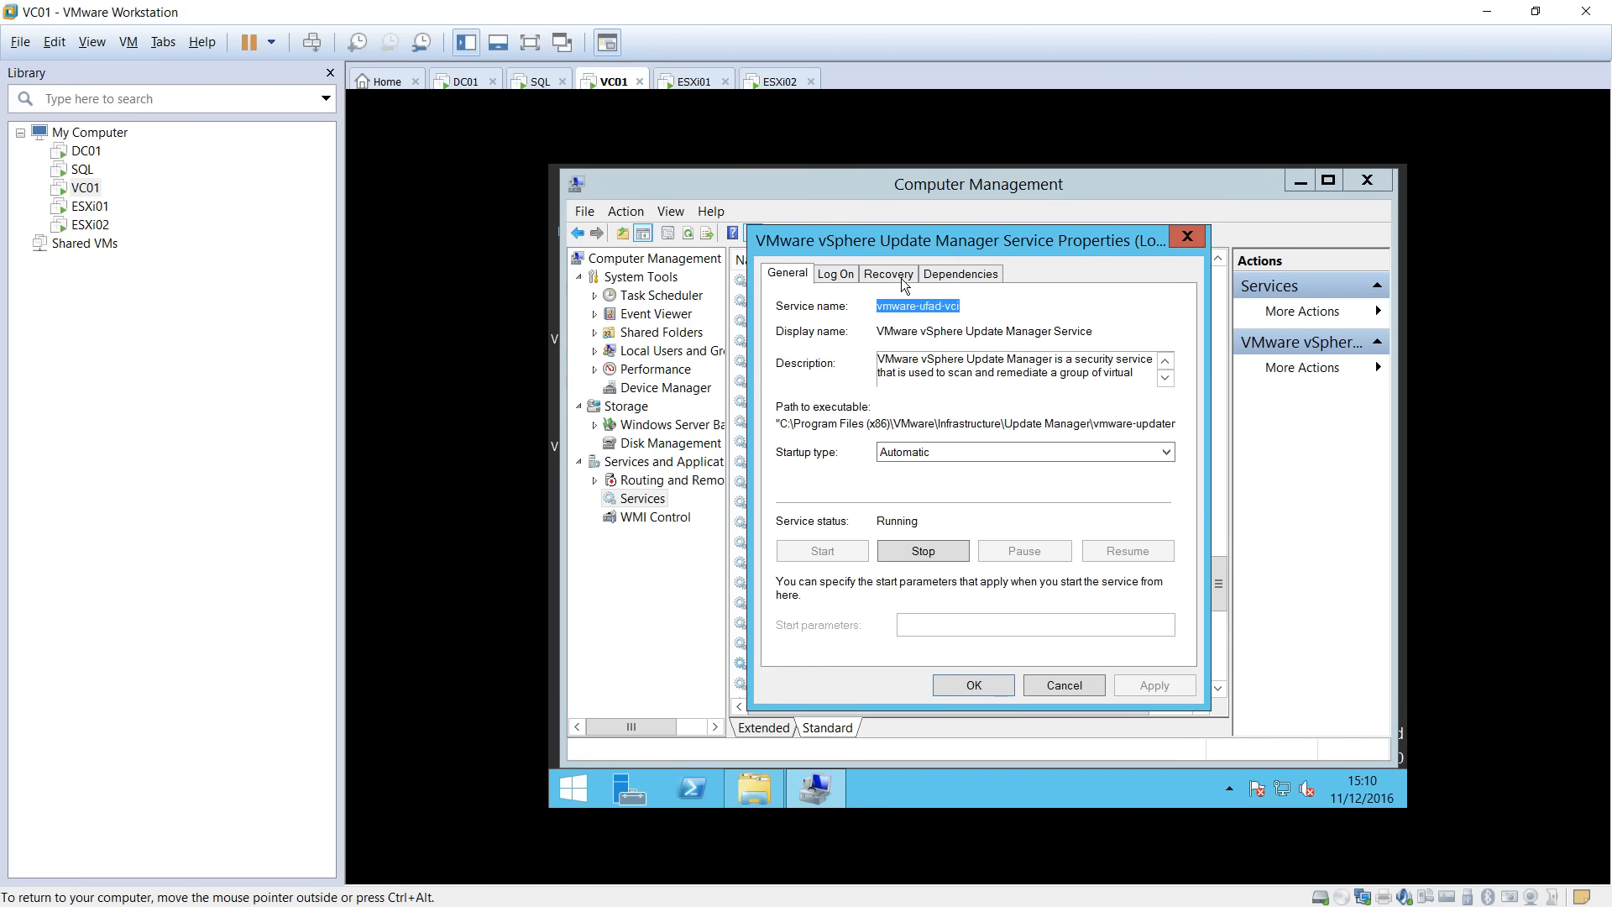
{"action": "left_click", "coordinate": [840, 273]}
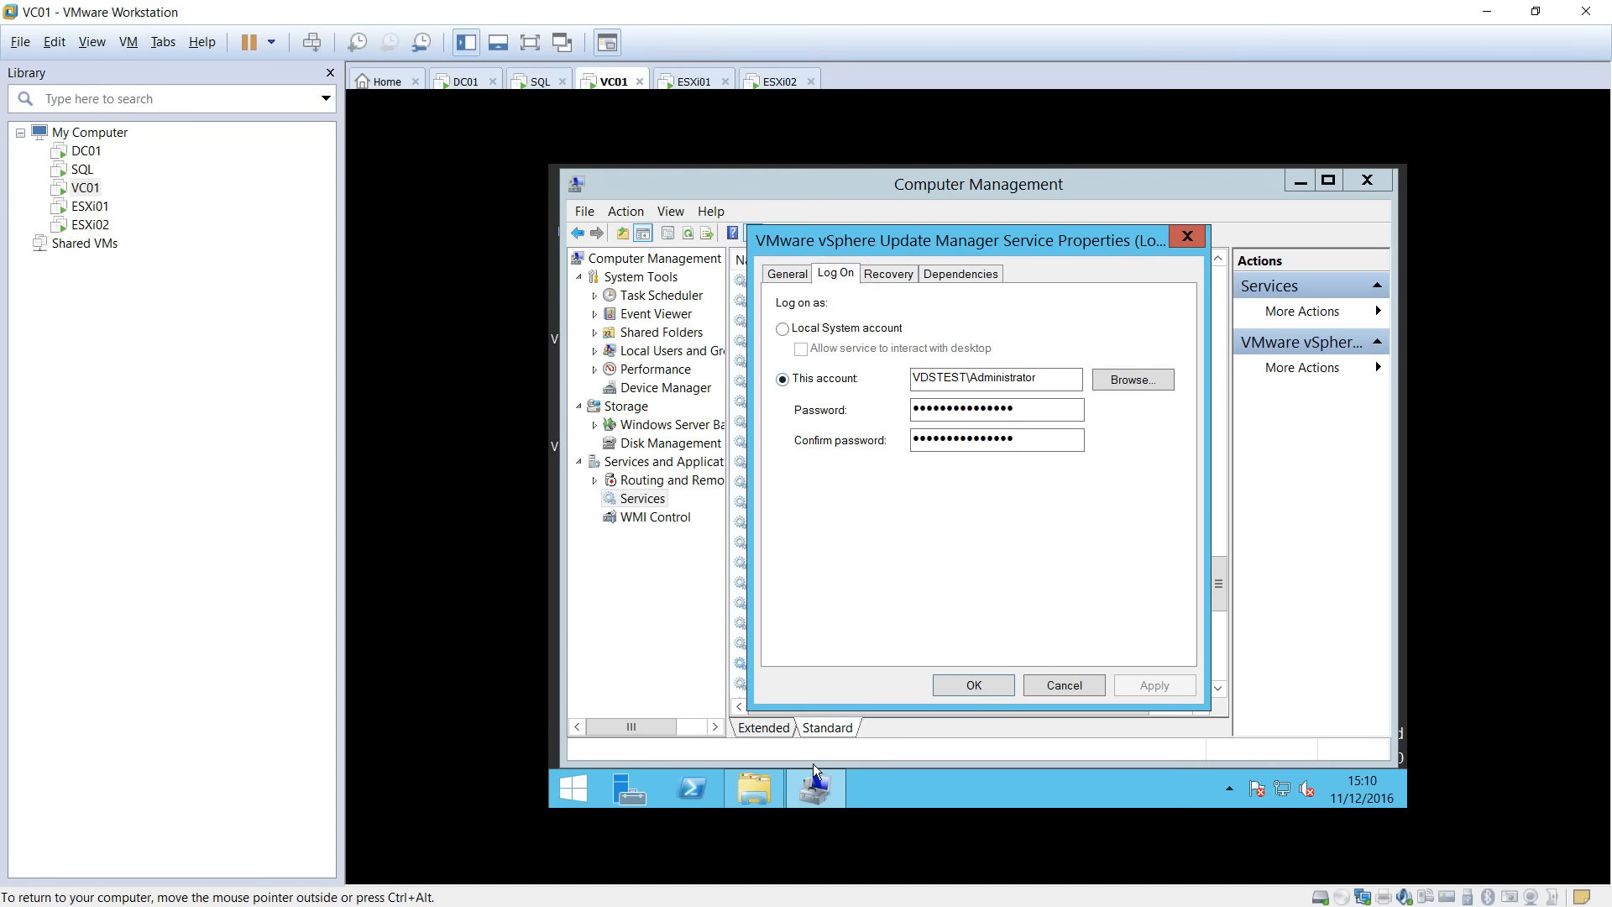
{"action": "left_click", "coordinate": [761, 788]}
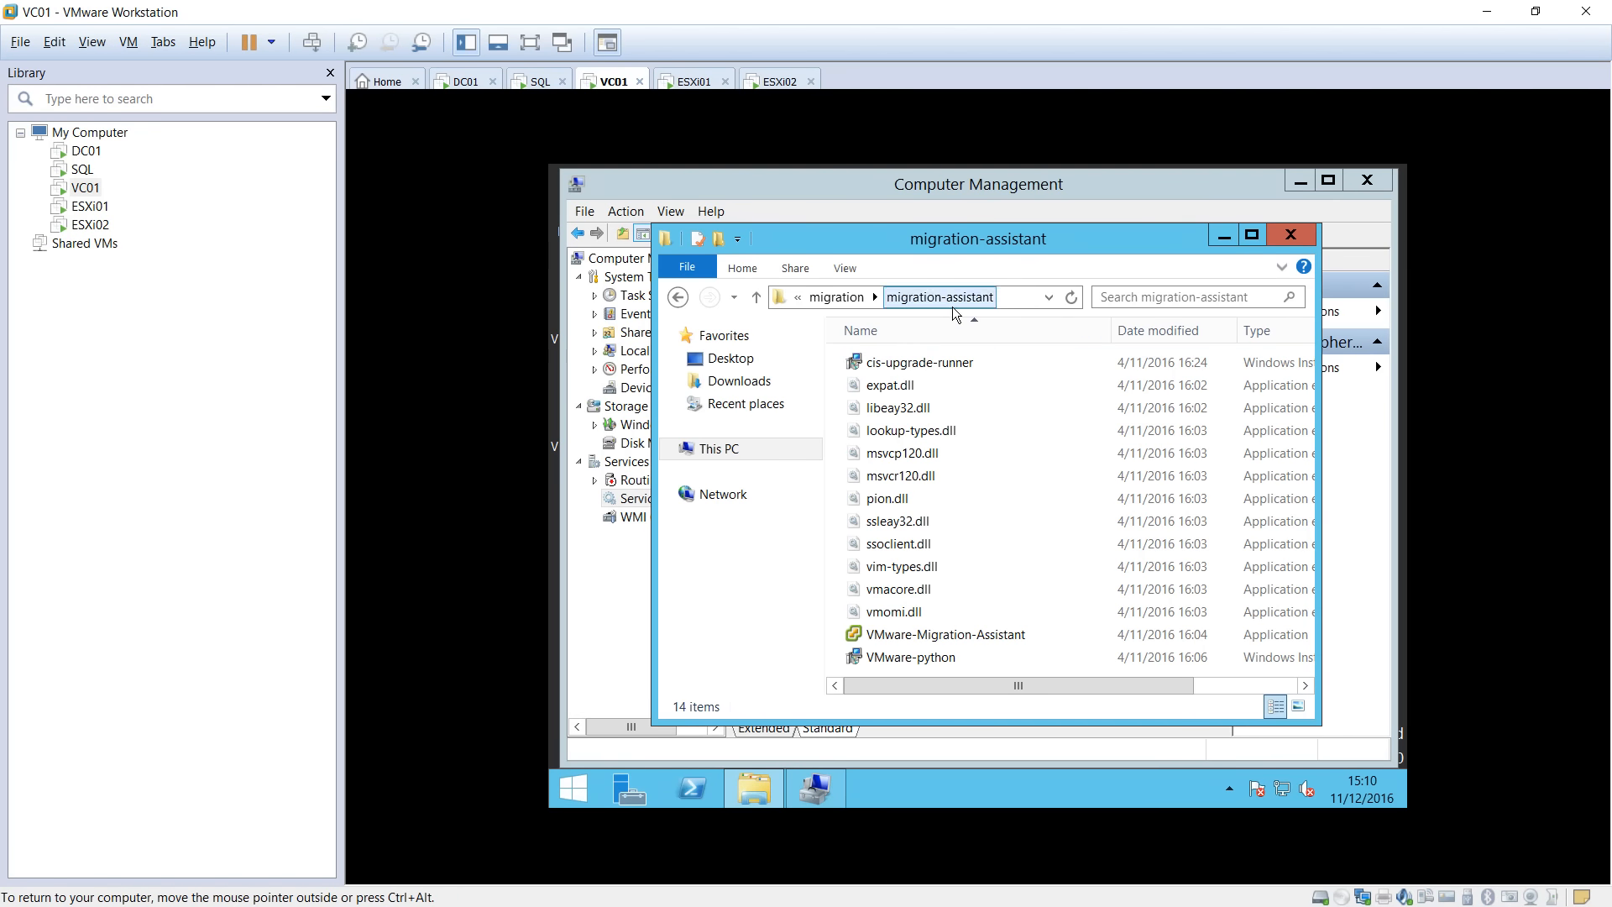
{"action": "left_click", "coordinate": [754, 787]}
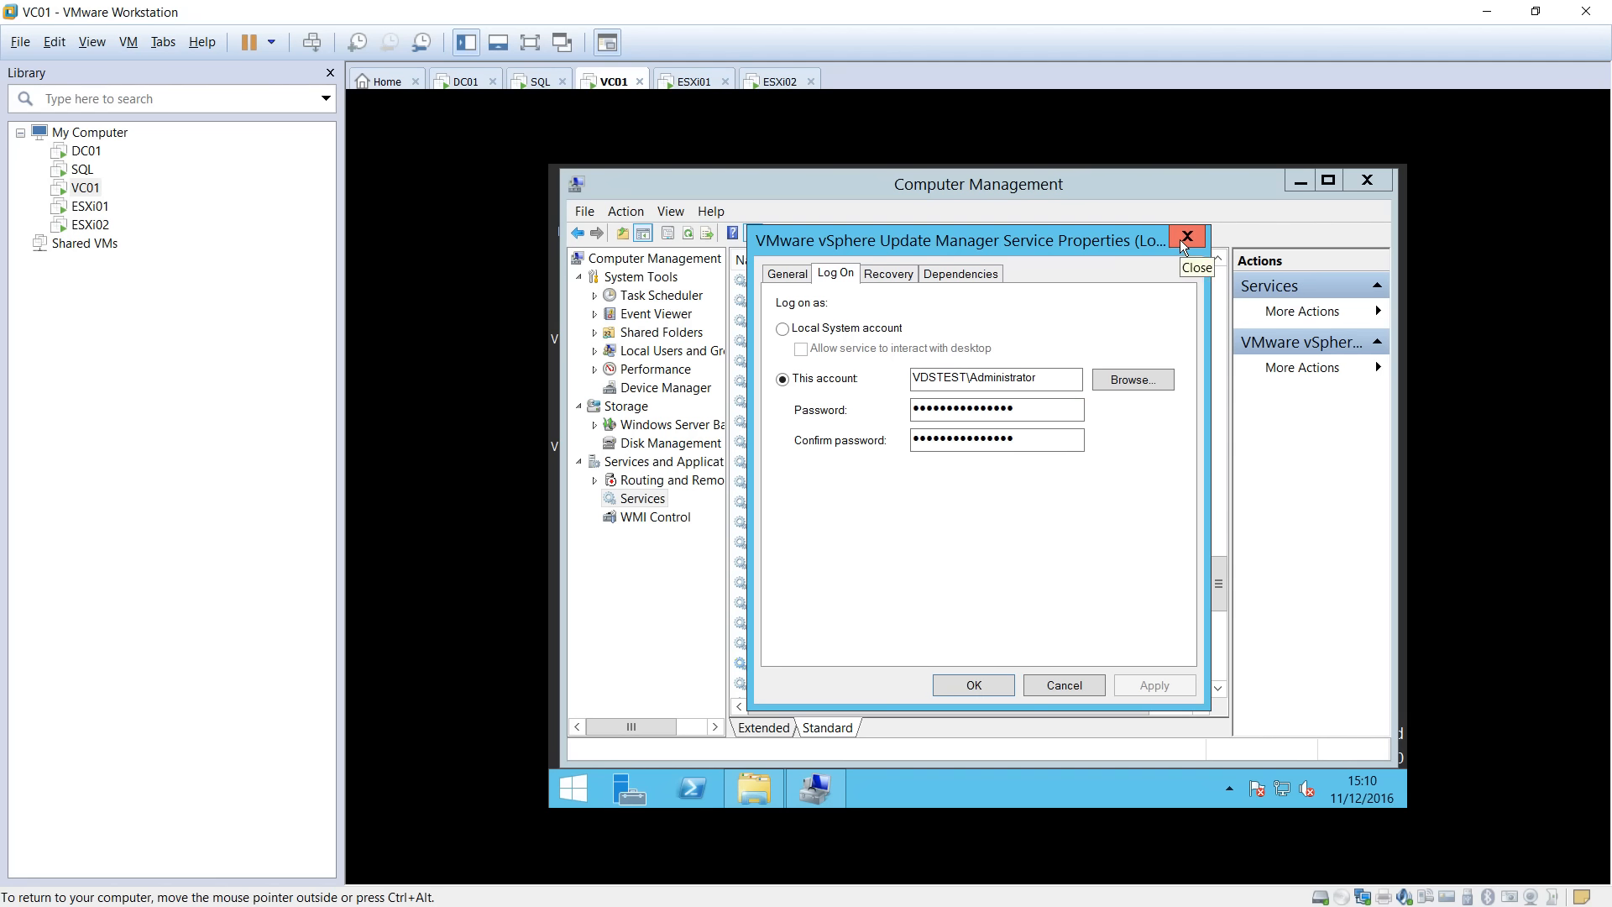
Check the service's domain log-on account, close the properties unchanged, and restore the migration-assistant folder.
{"action": "left_click", "coordinate": [998, 379]}
{"action": "left_click", "coordinate": [942, 376]}
{"action": "left_click_drag", "start_coordinate": [942, 376], "coordinate": [1003, 374]}
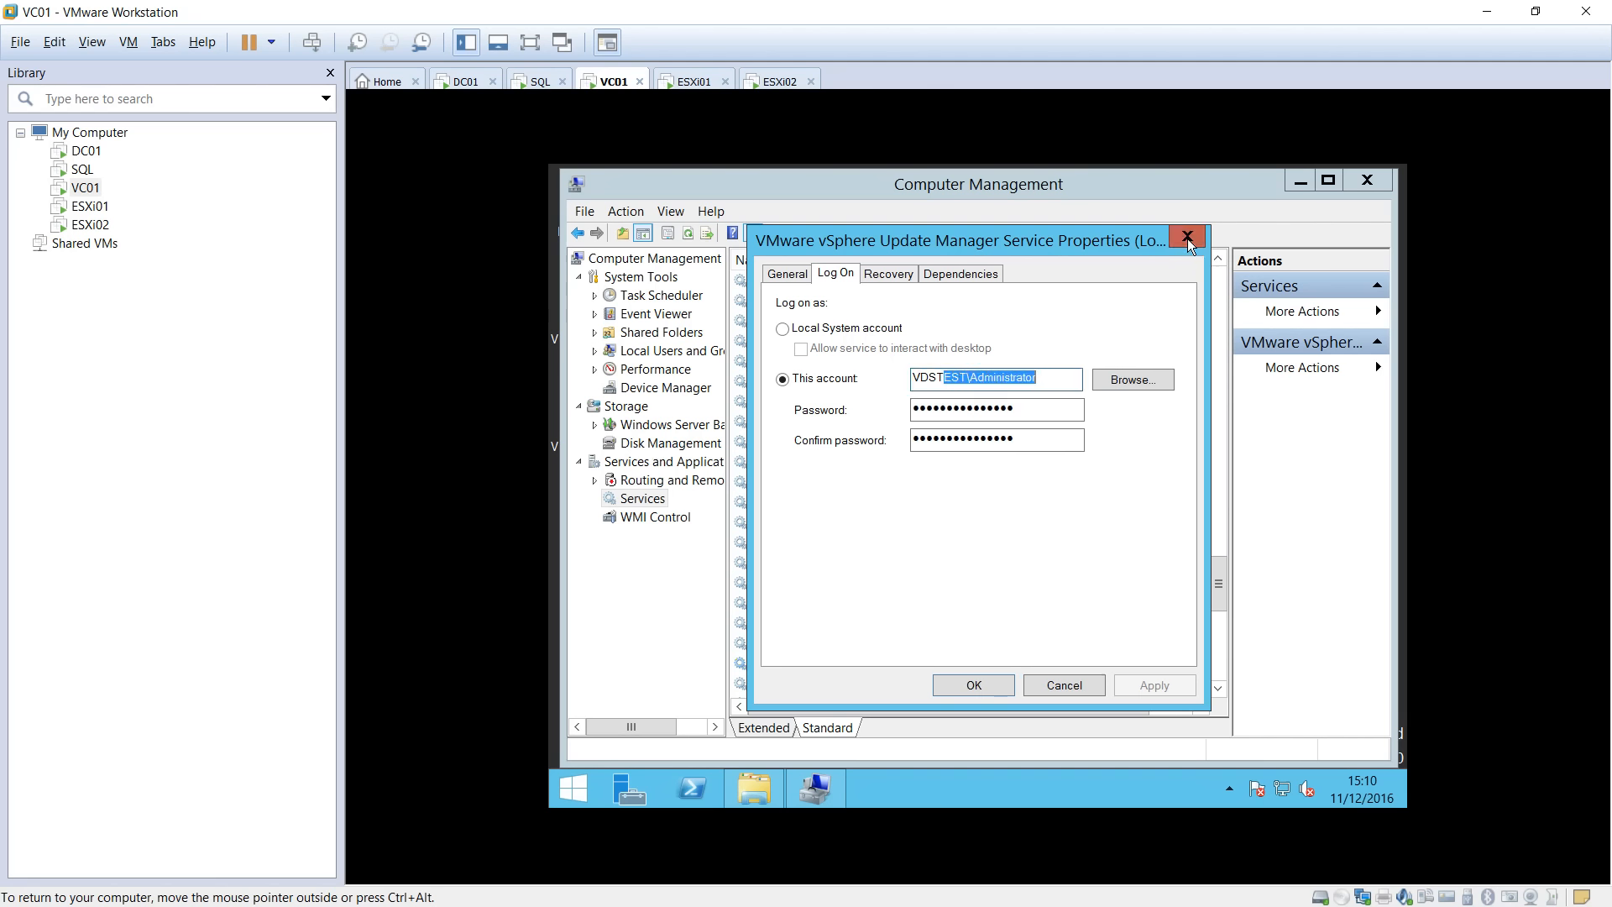
{"action": "left_click_drag", "start_coordinate": [1055, 377], "coordinate": [980, 381]}
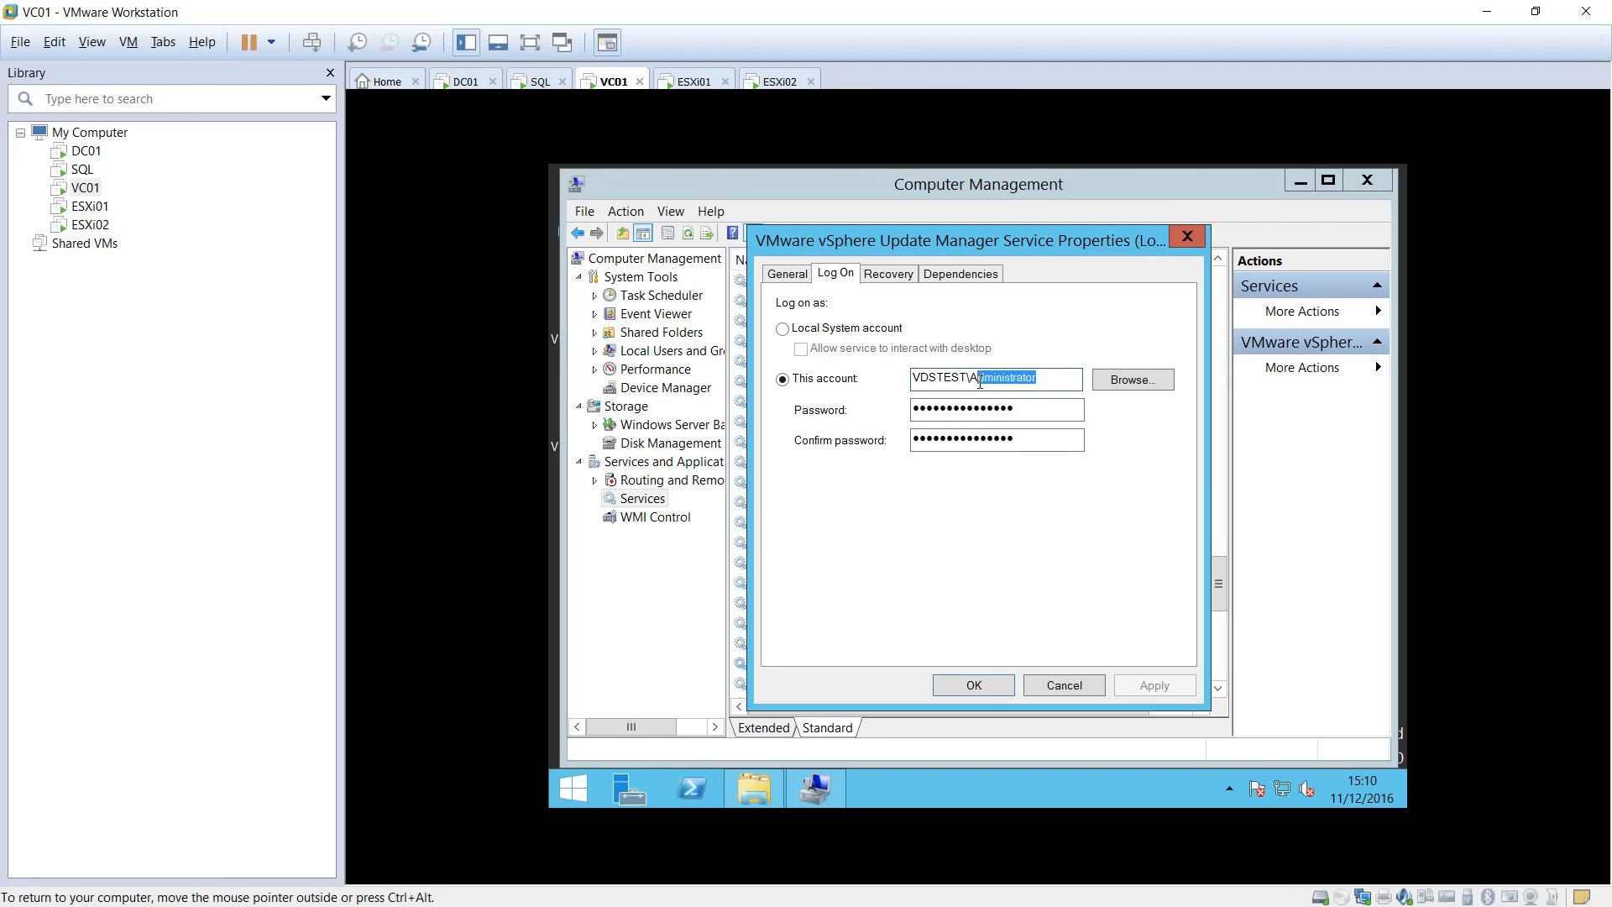
{"action": "left_click", "coordinate": [1187, 237]}
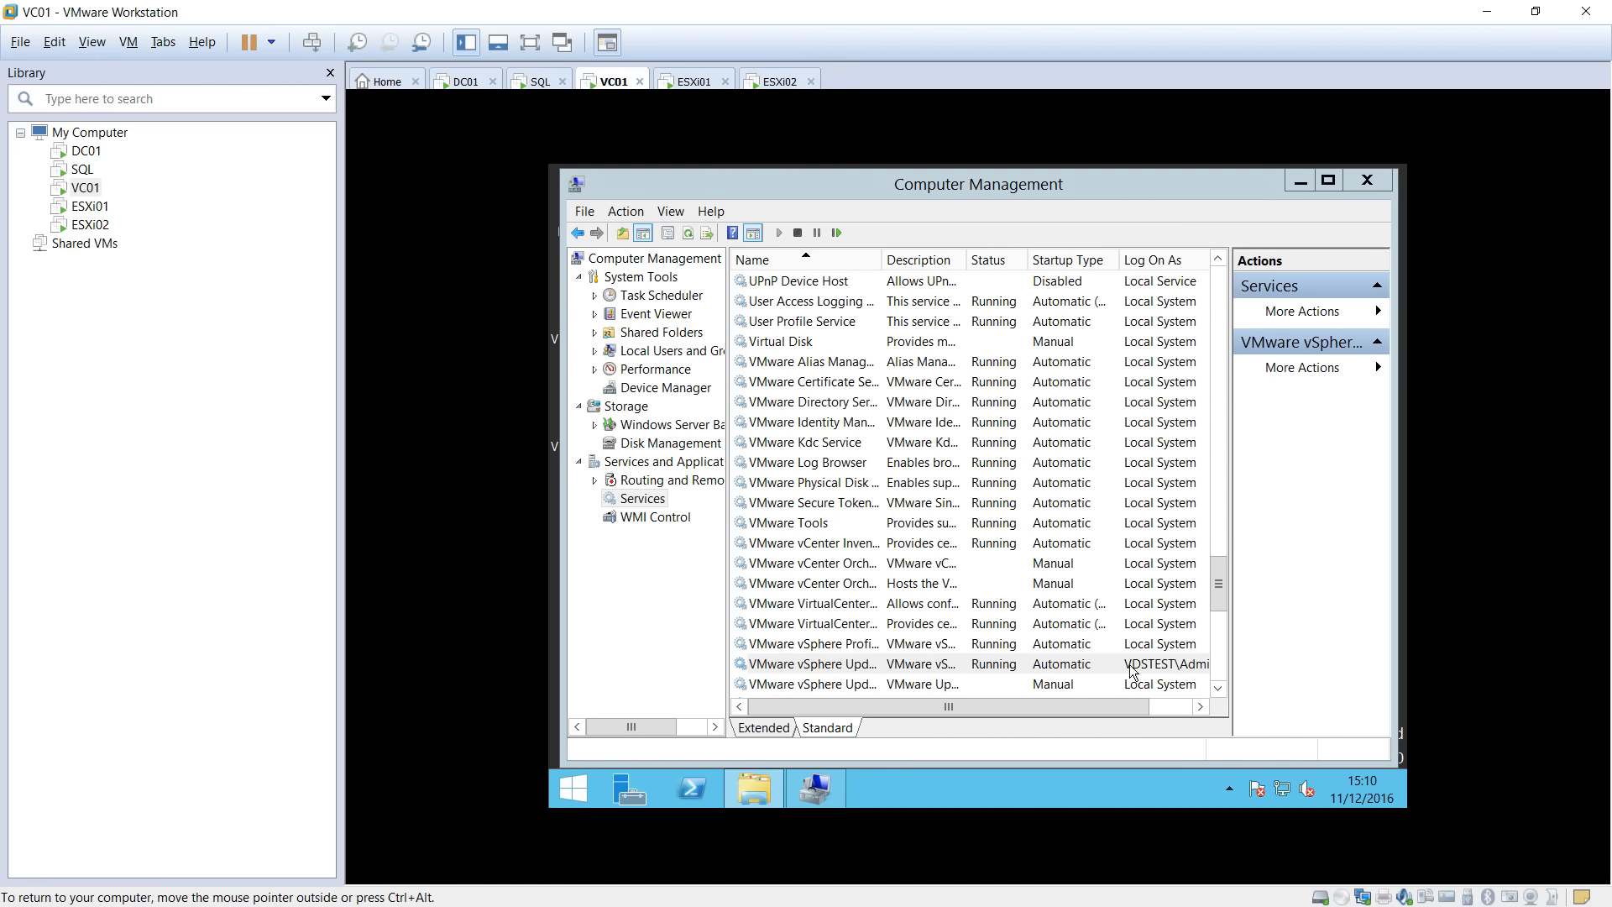
{"action": "left_click", "coordinate": [761, 787]}
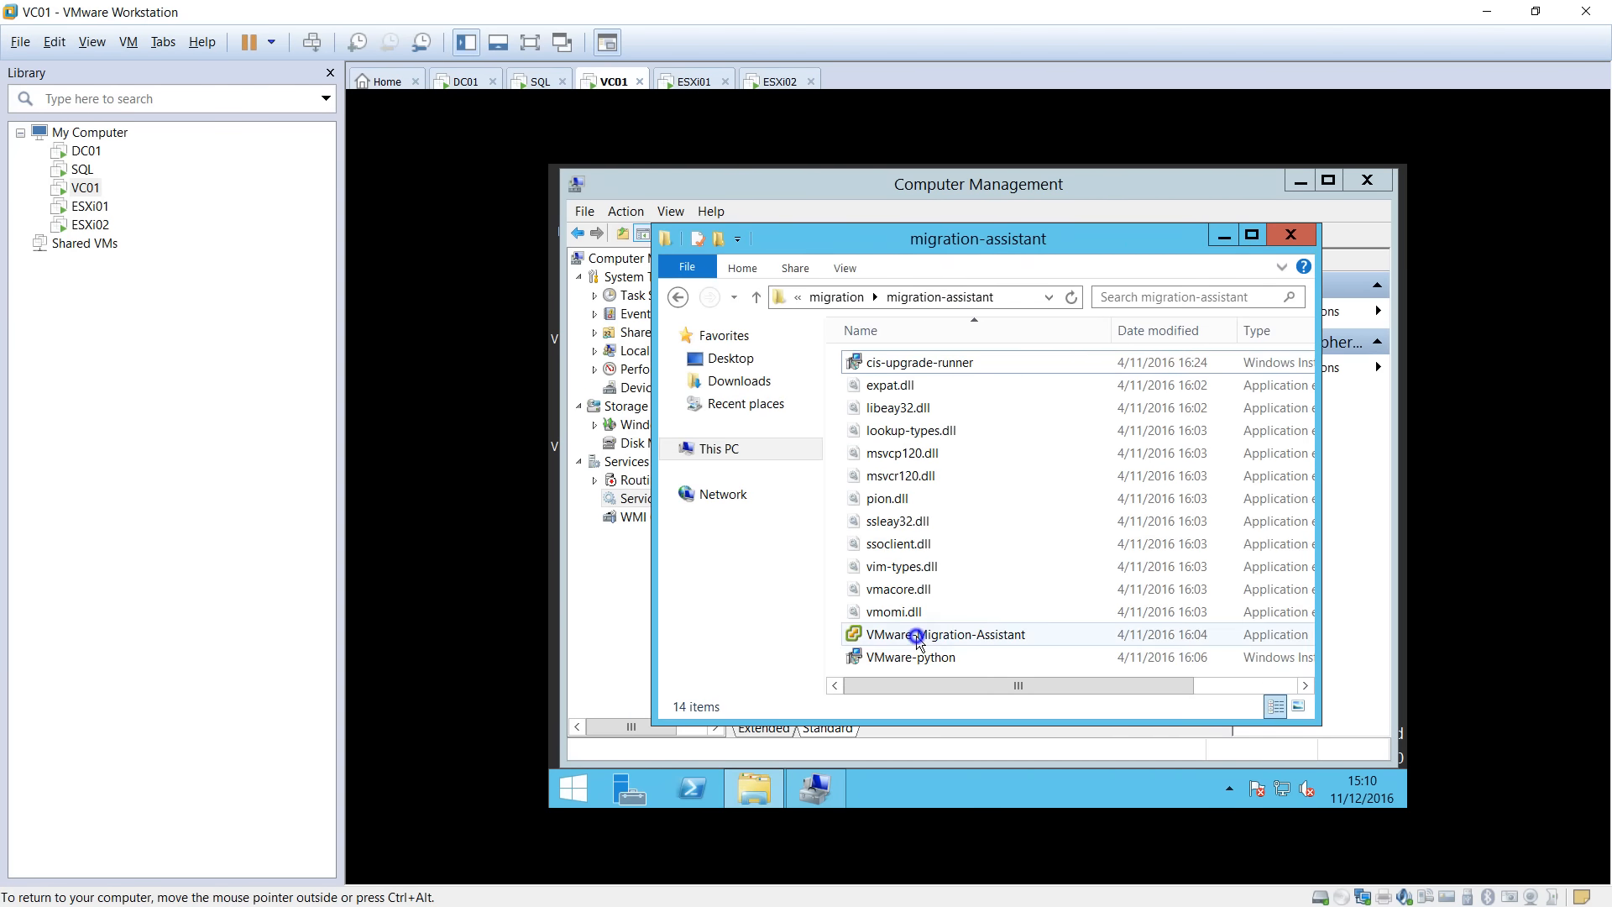
Run VMware-Migration-Assistant as administrator and enter the SSO administrator password.
{"action": "right_click", "coordinate": [920, 635]}
{"action": "left_click", "coordinate": [993, 387]}
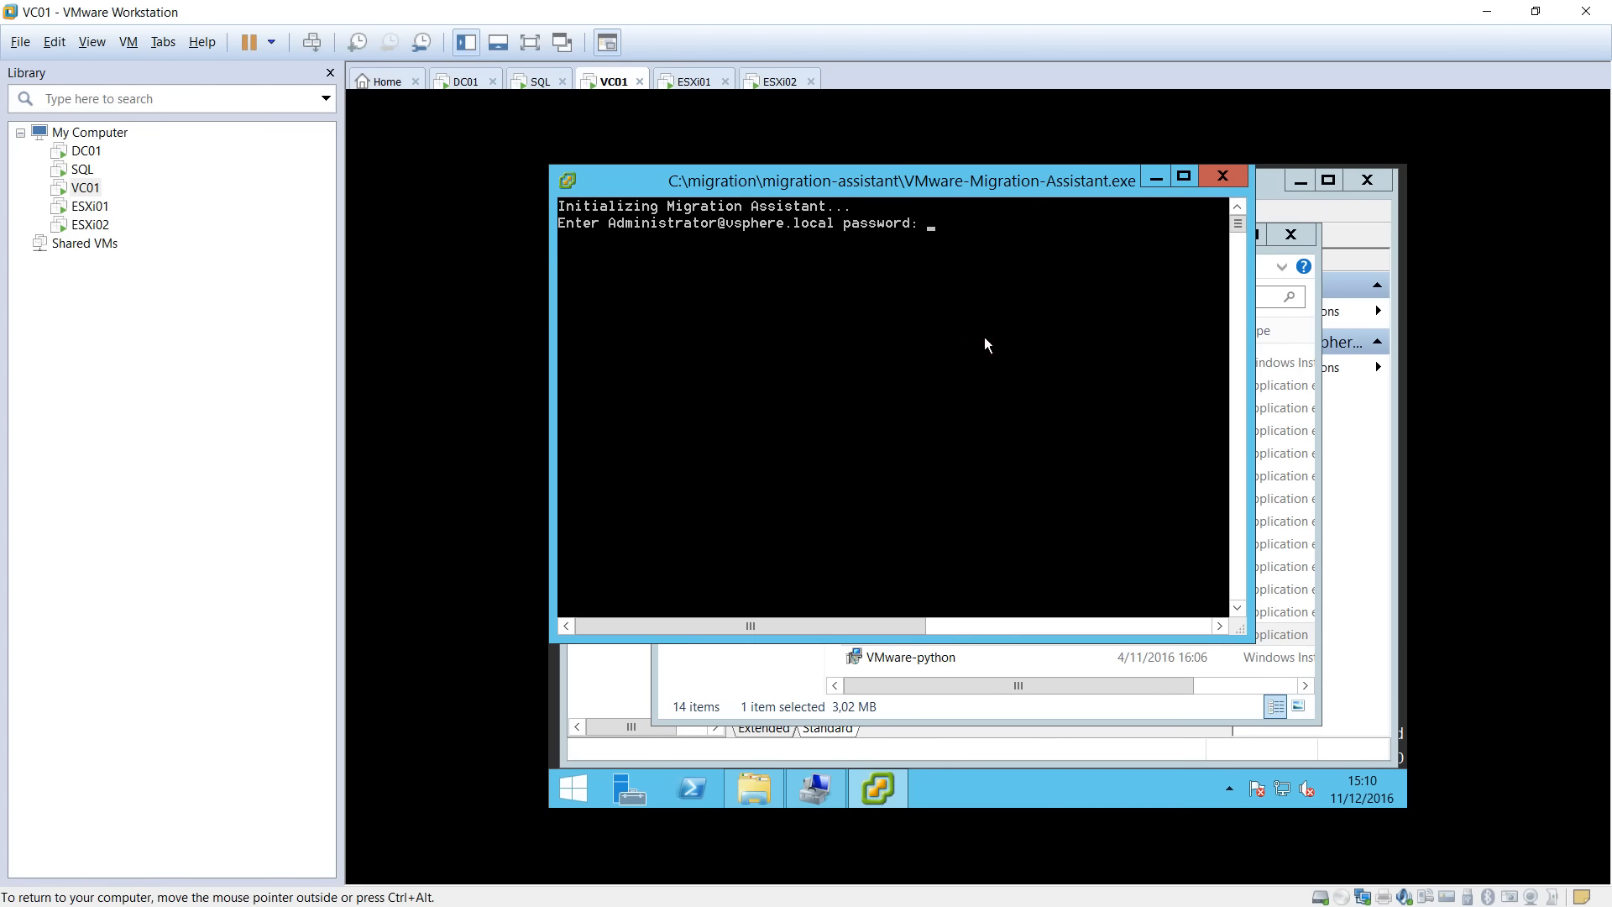
{"action": "type", "text": "************"}
{"action": "key", "text": "Return"}
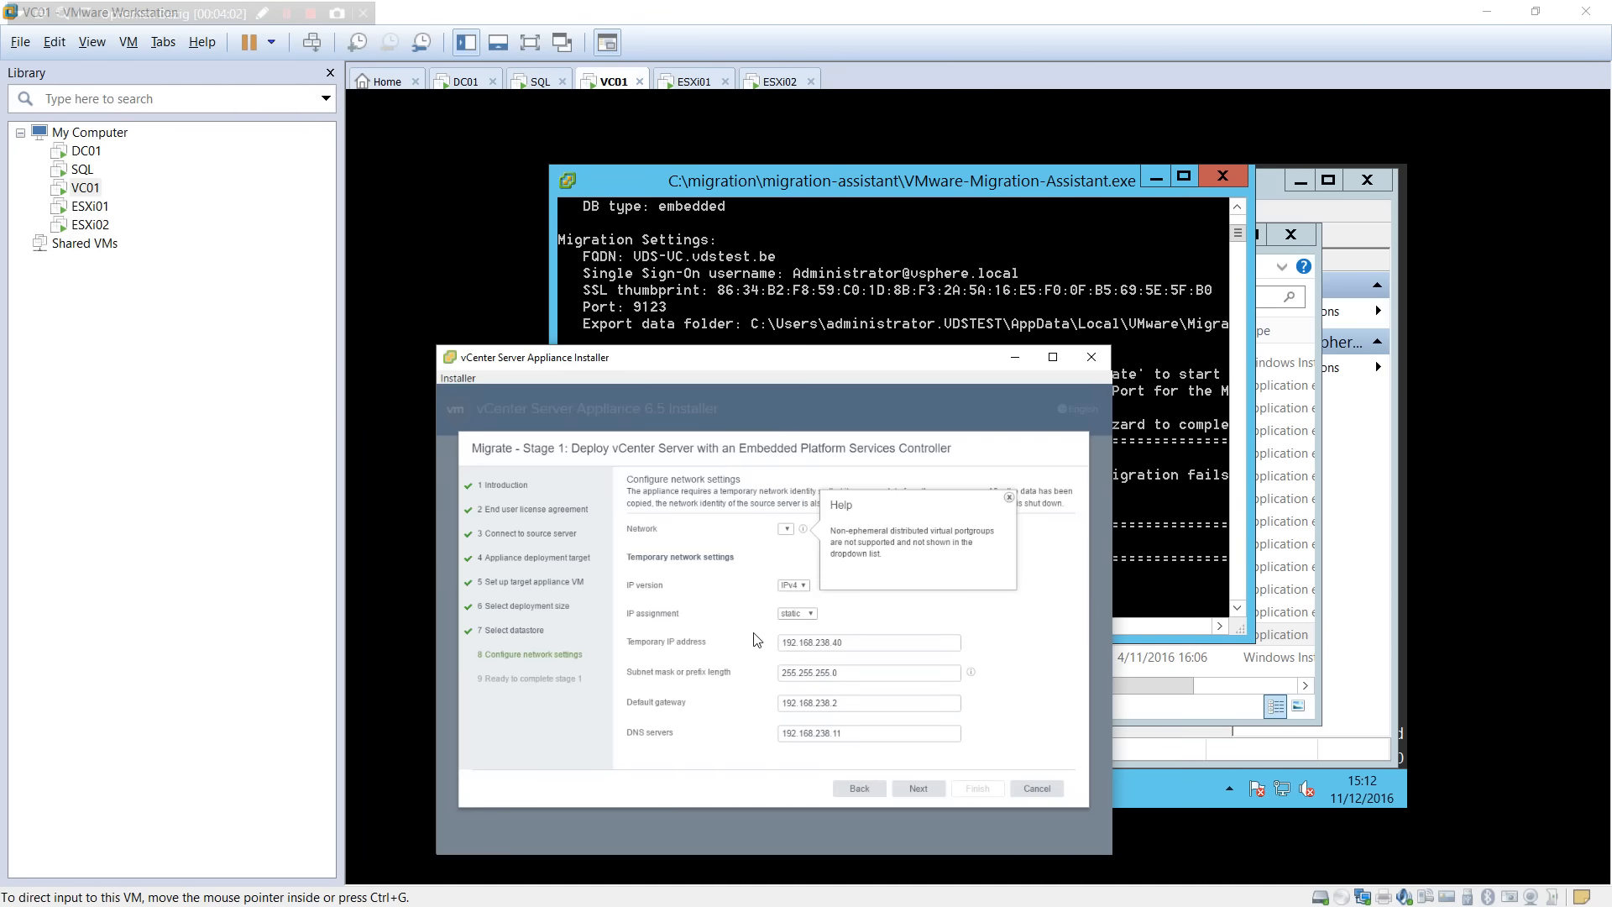
Dismiss the port group help and cancel the running appliance migration installer.
{"action": "left_click", "coordinate": [1025, 779]}
{"action": "left_click", "coordinate": [1025, 786]}
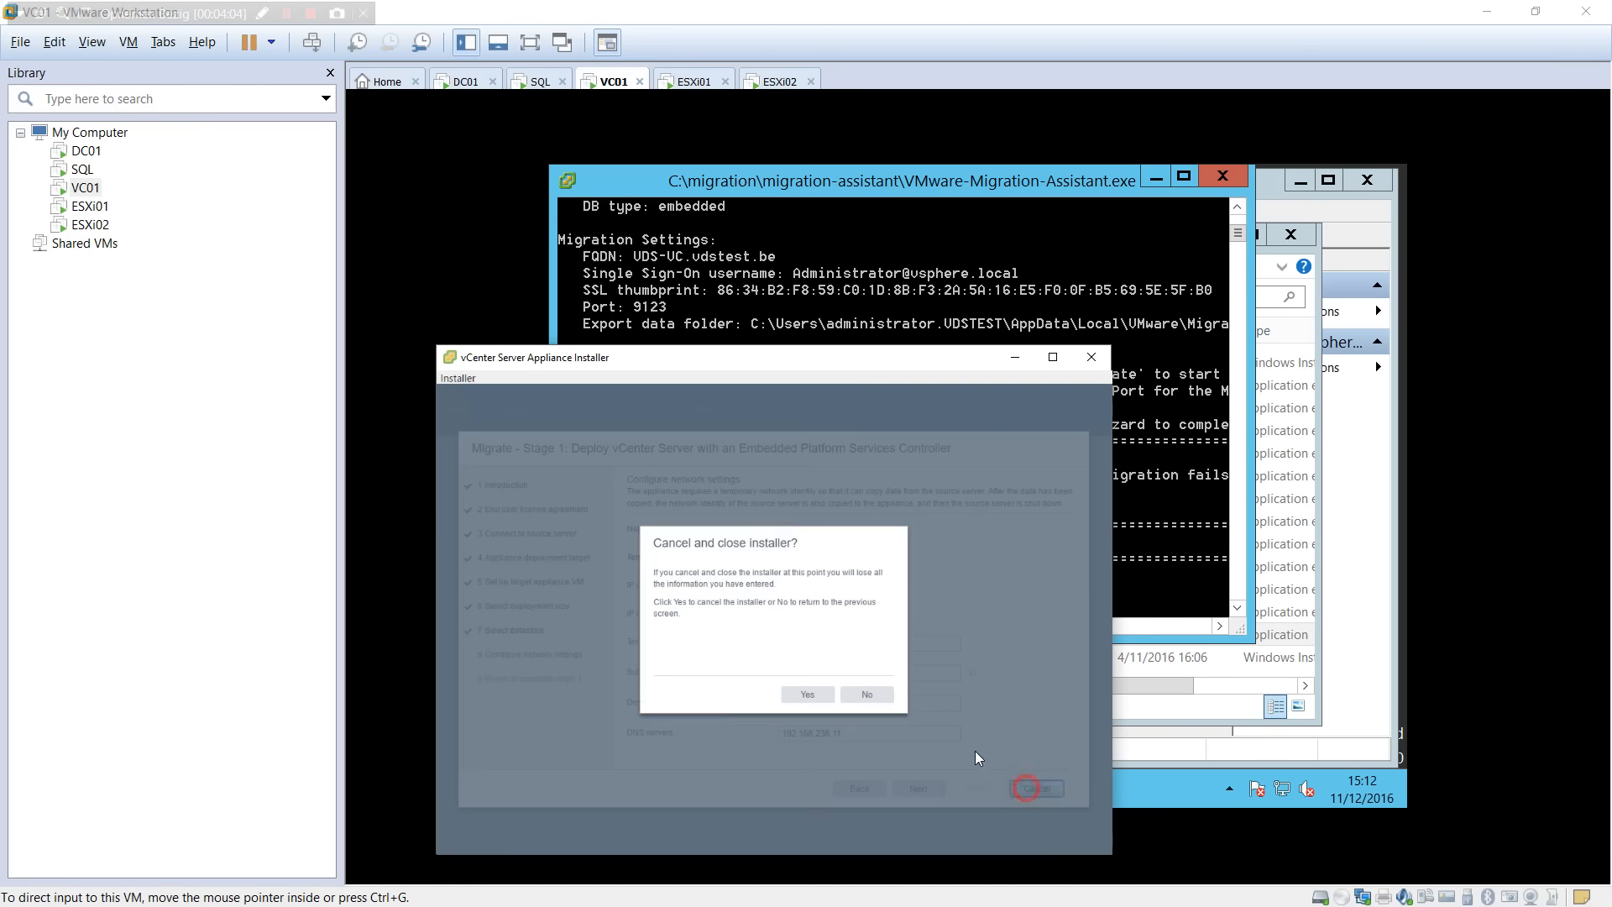
{"action": "left_click", "coordinate": [813, 694]}
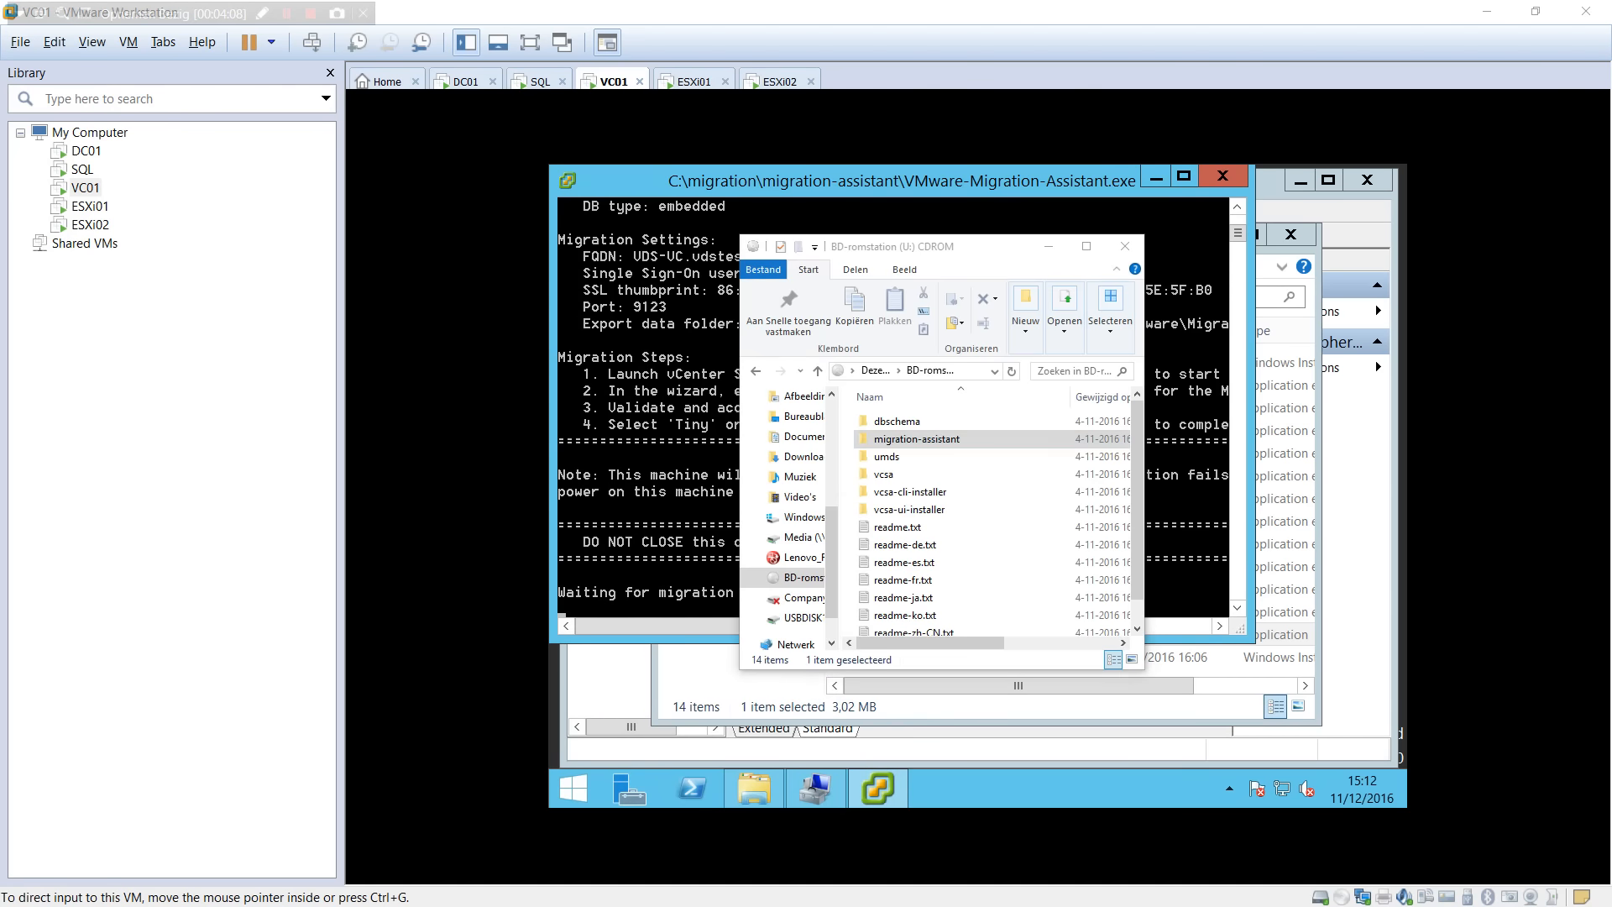
Launch installer.exe from vcsa-ui-installer\win32 on the installation disc.
{"action": "key", "text": "alt+Tab"}
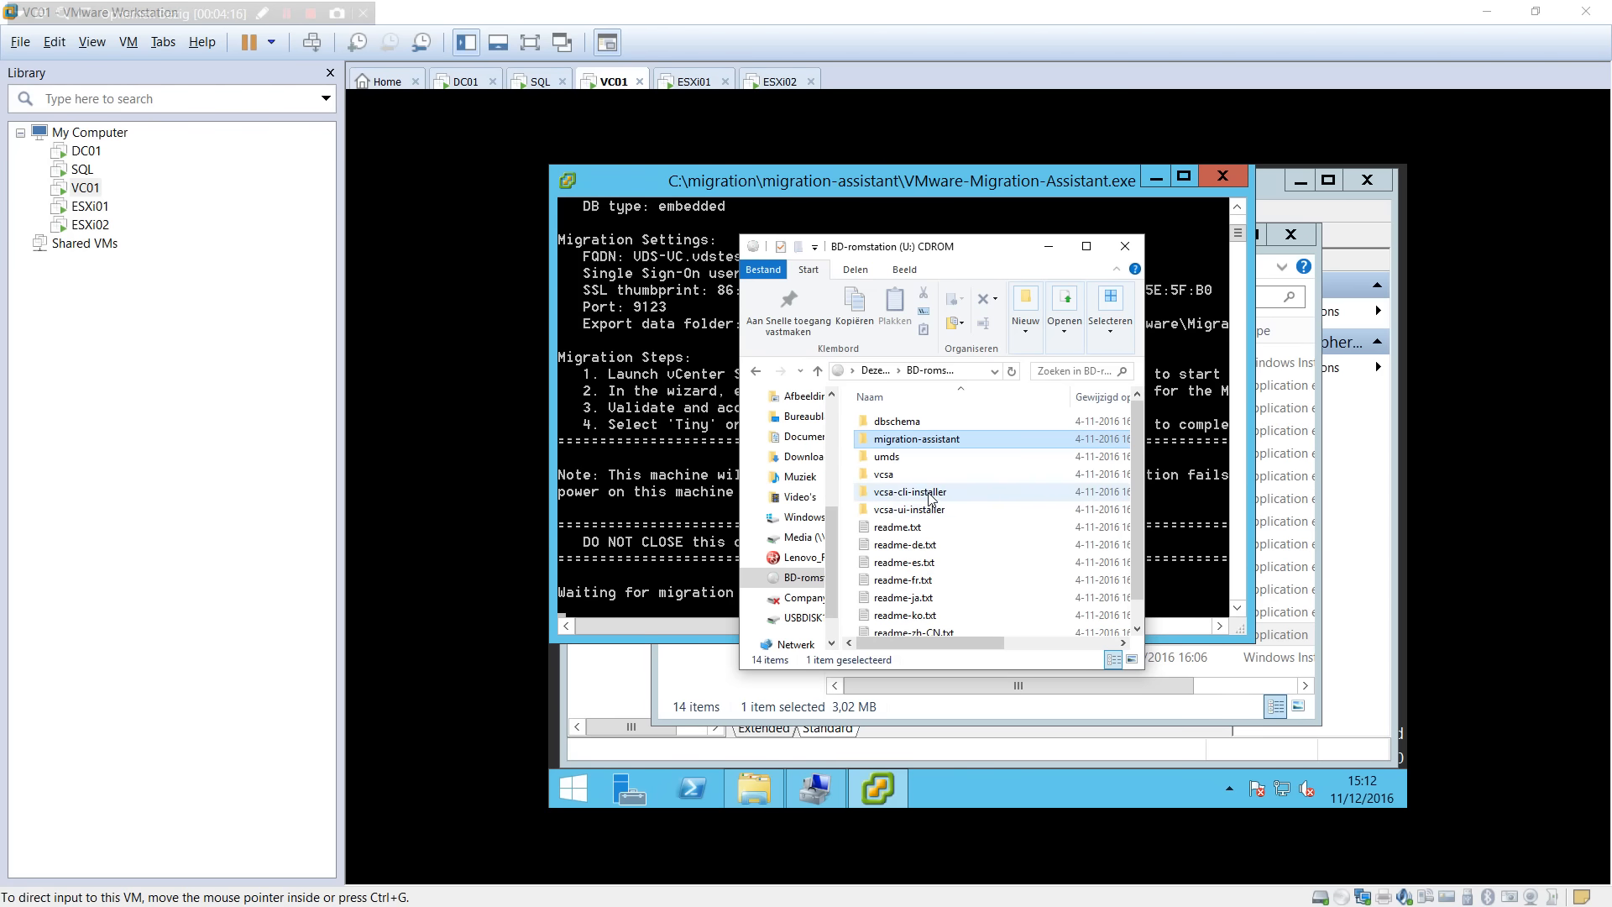
{"action": "left_click", "coordinate": [890, 475]}
{"action": "double_click", "coordinate": [890, 510]}
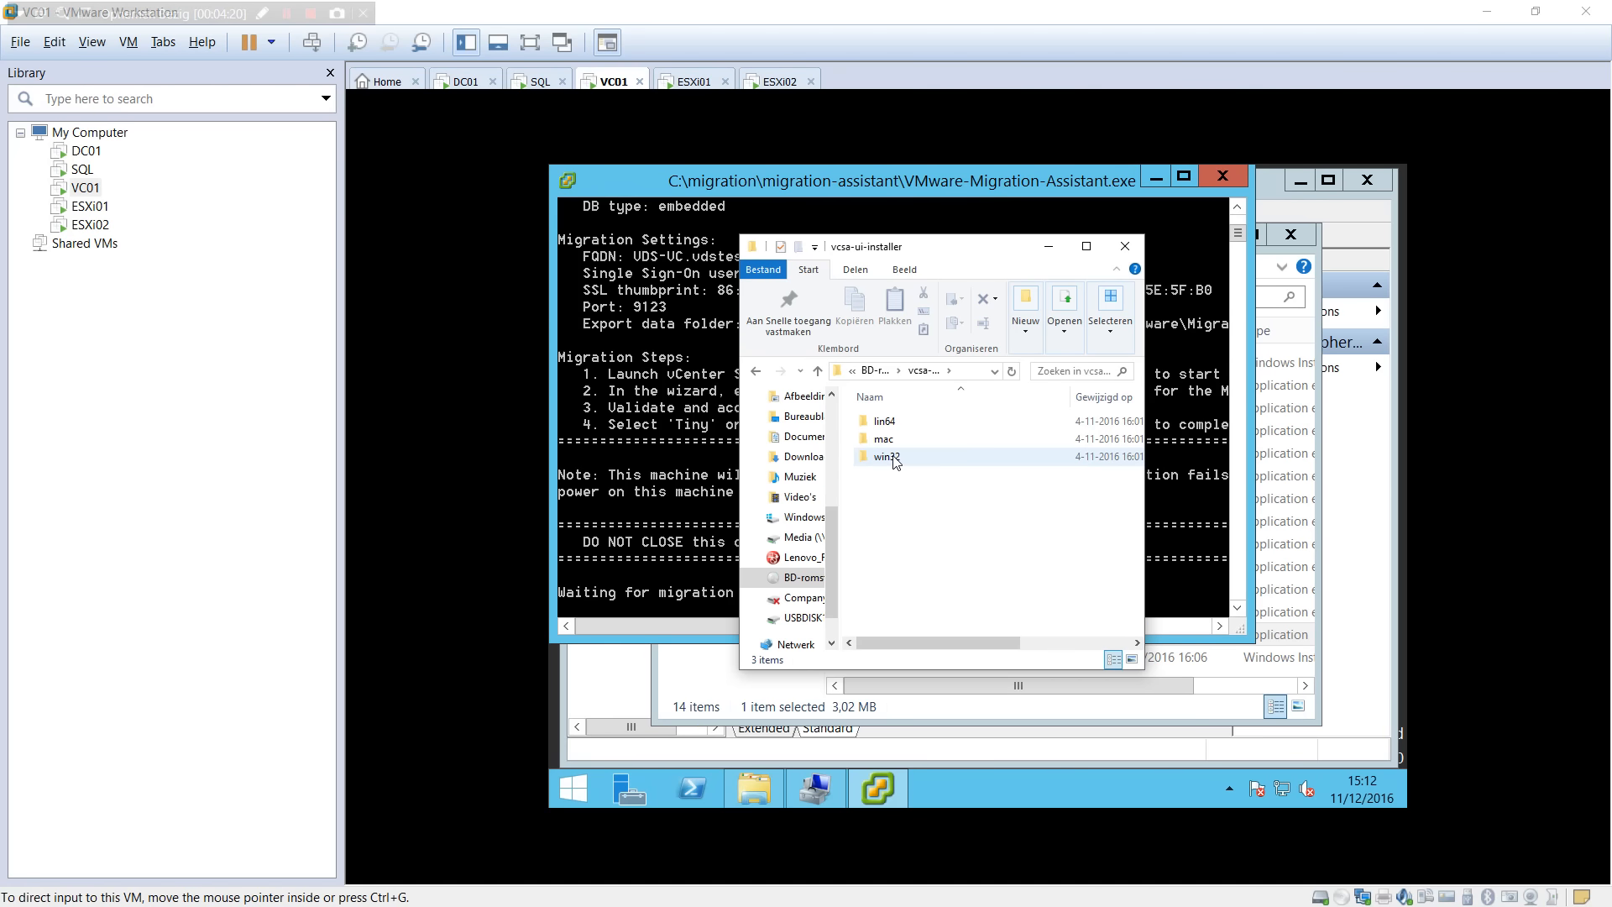
{"action": "double_click", "coordinate": [888, 456]}
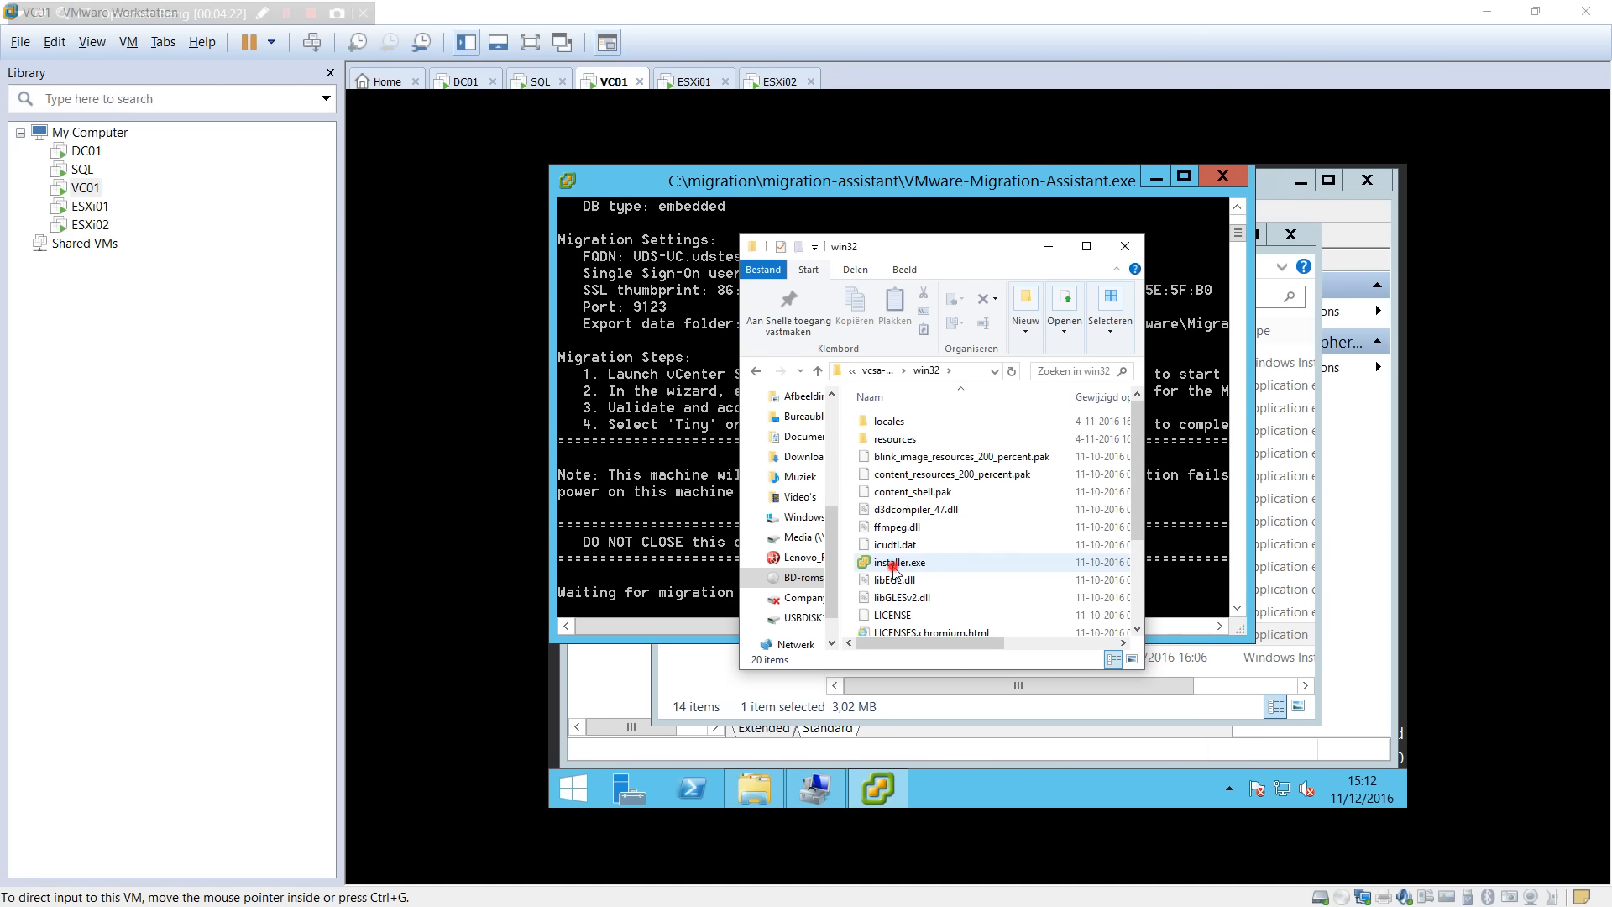
{"action": "double_click", "coordinate": [895, 564]}
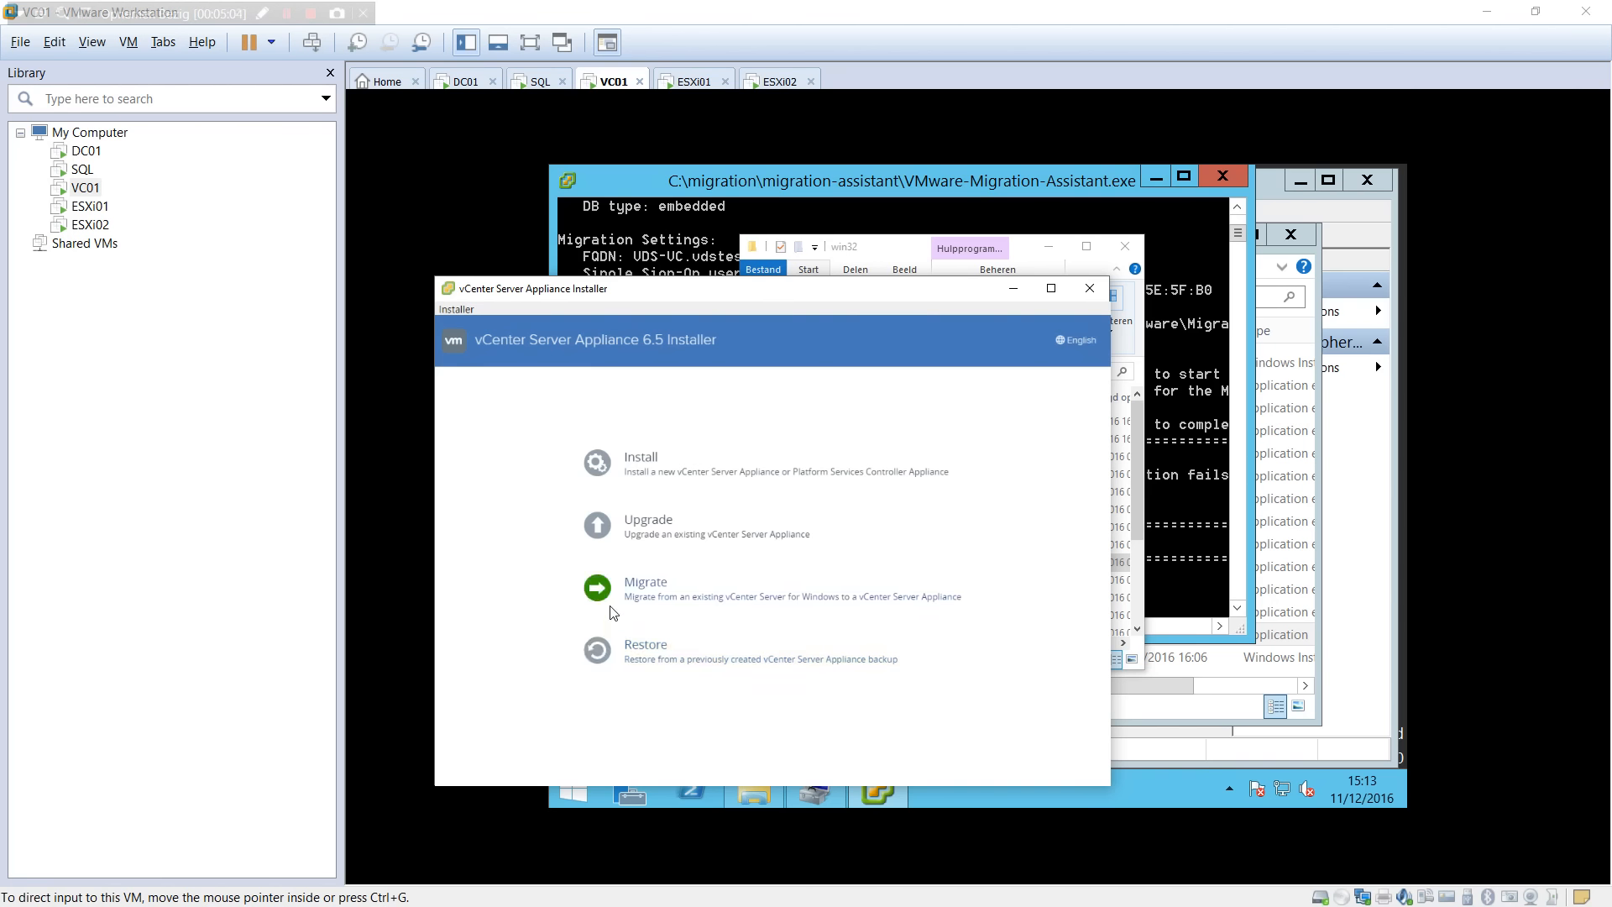
Start a Migrate and accept the licence agreement.
{"action": "left_click", "coordinate": [645, 594]}
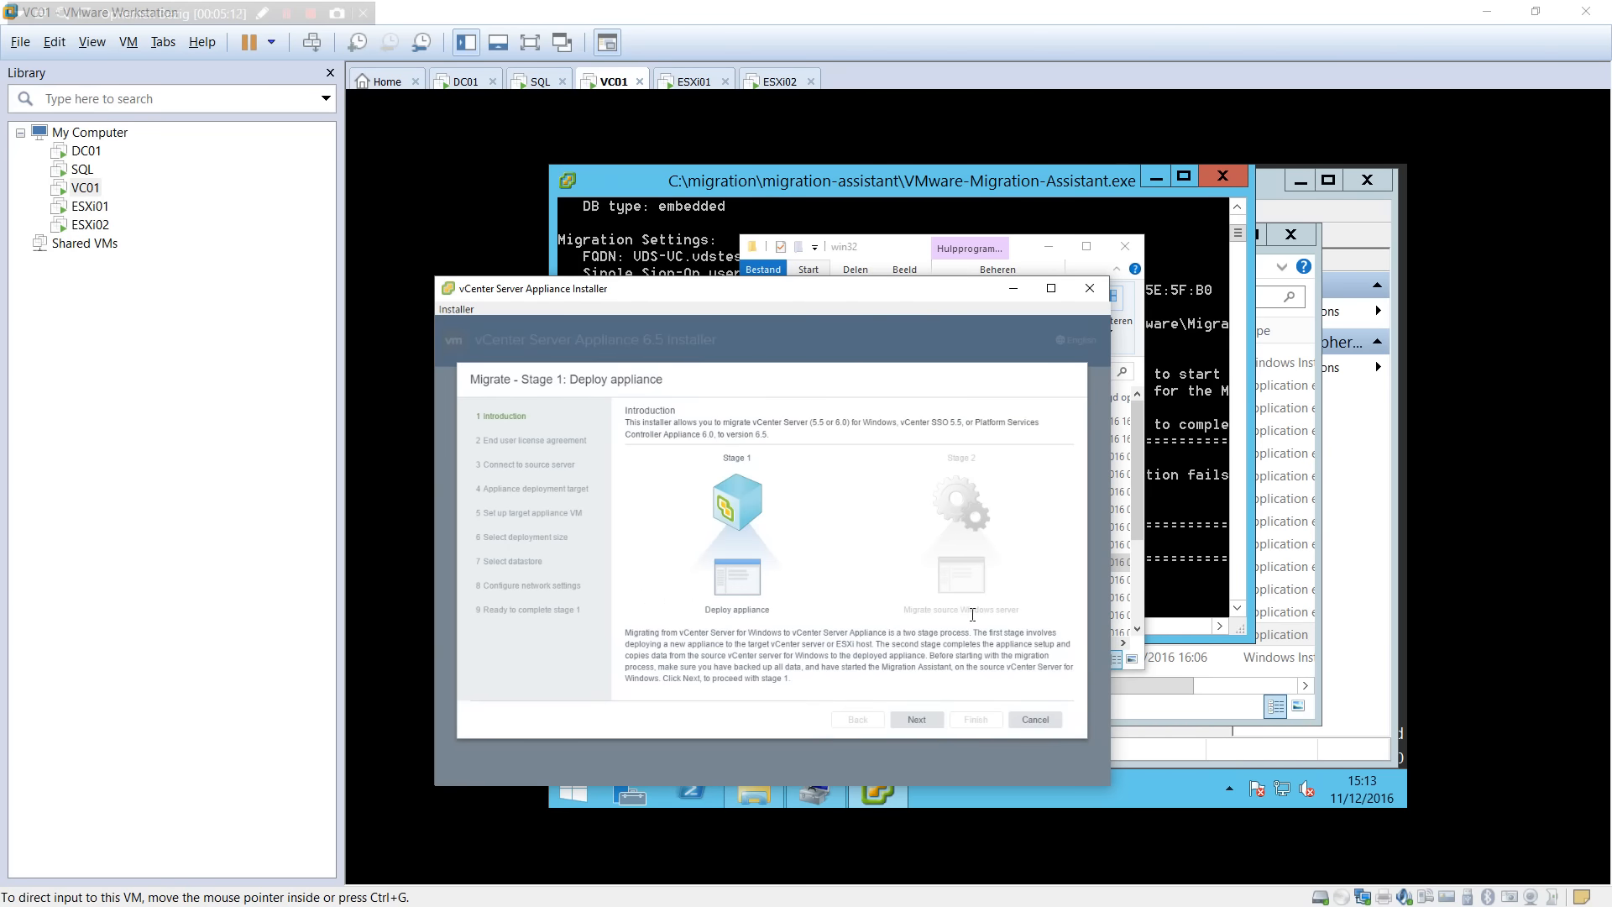
{"action": "left_click", "coordinate": [917, 720]}
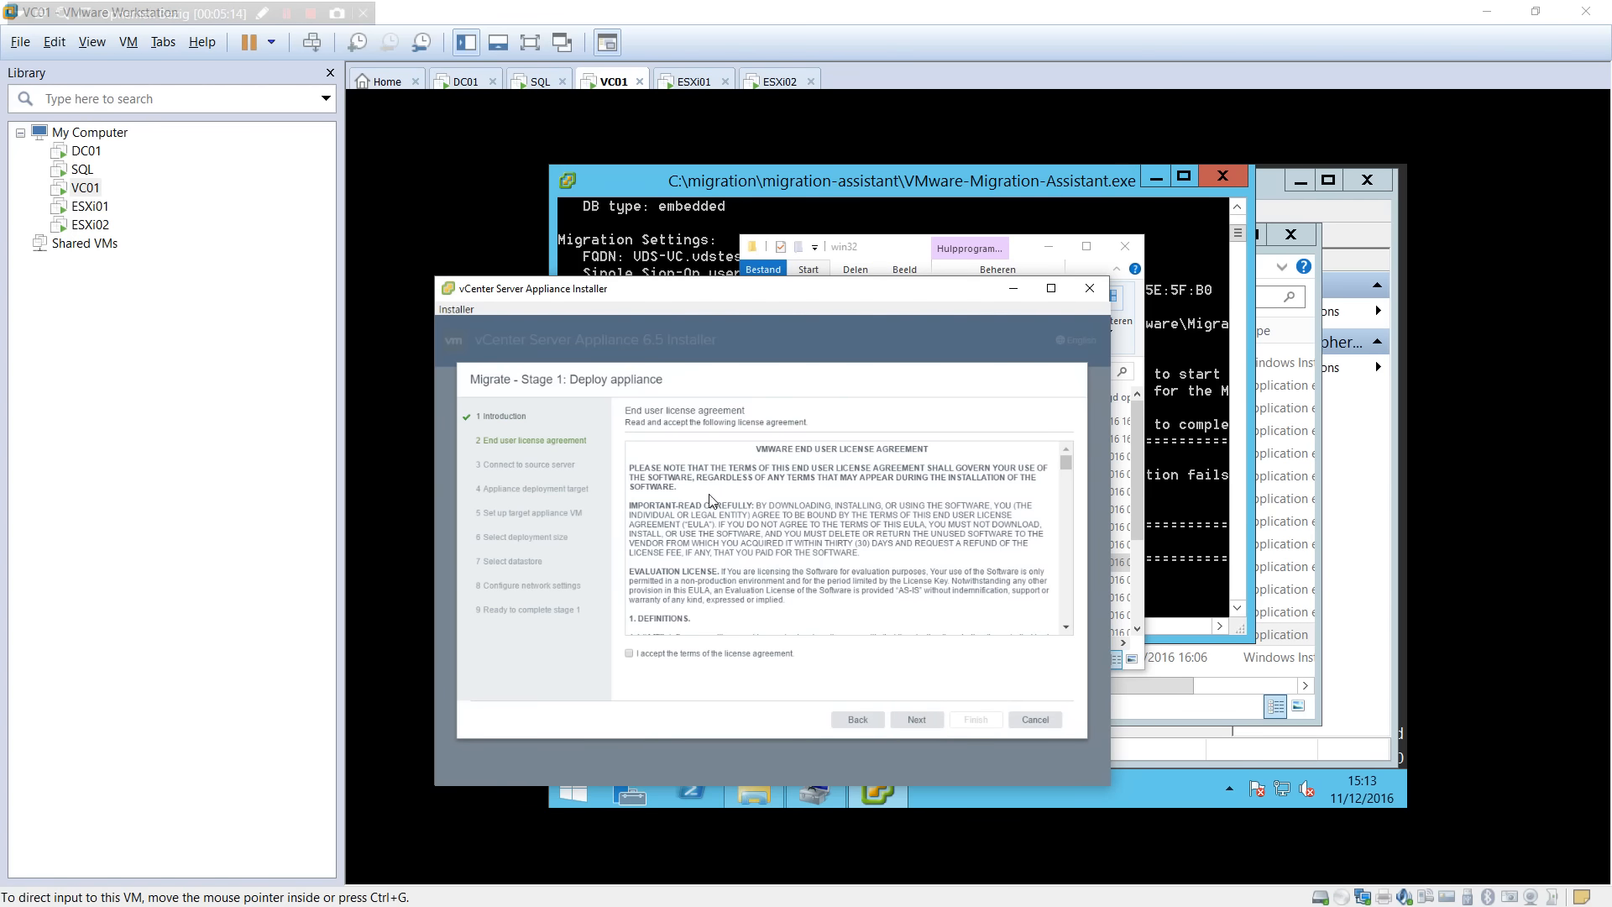
{"action": "left_click", "coordinate": [629, 653]}
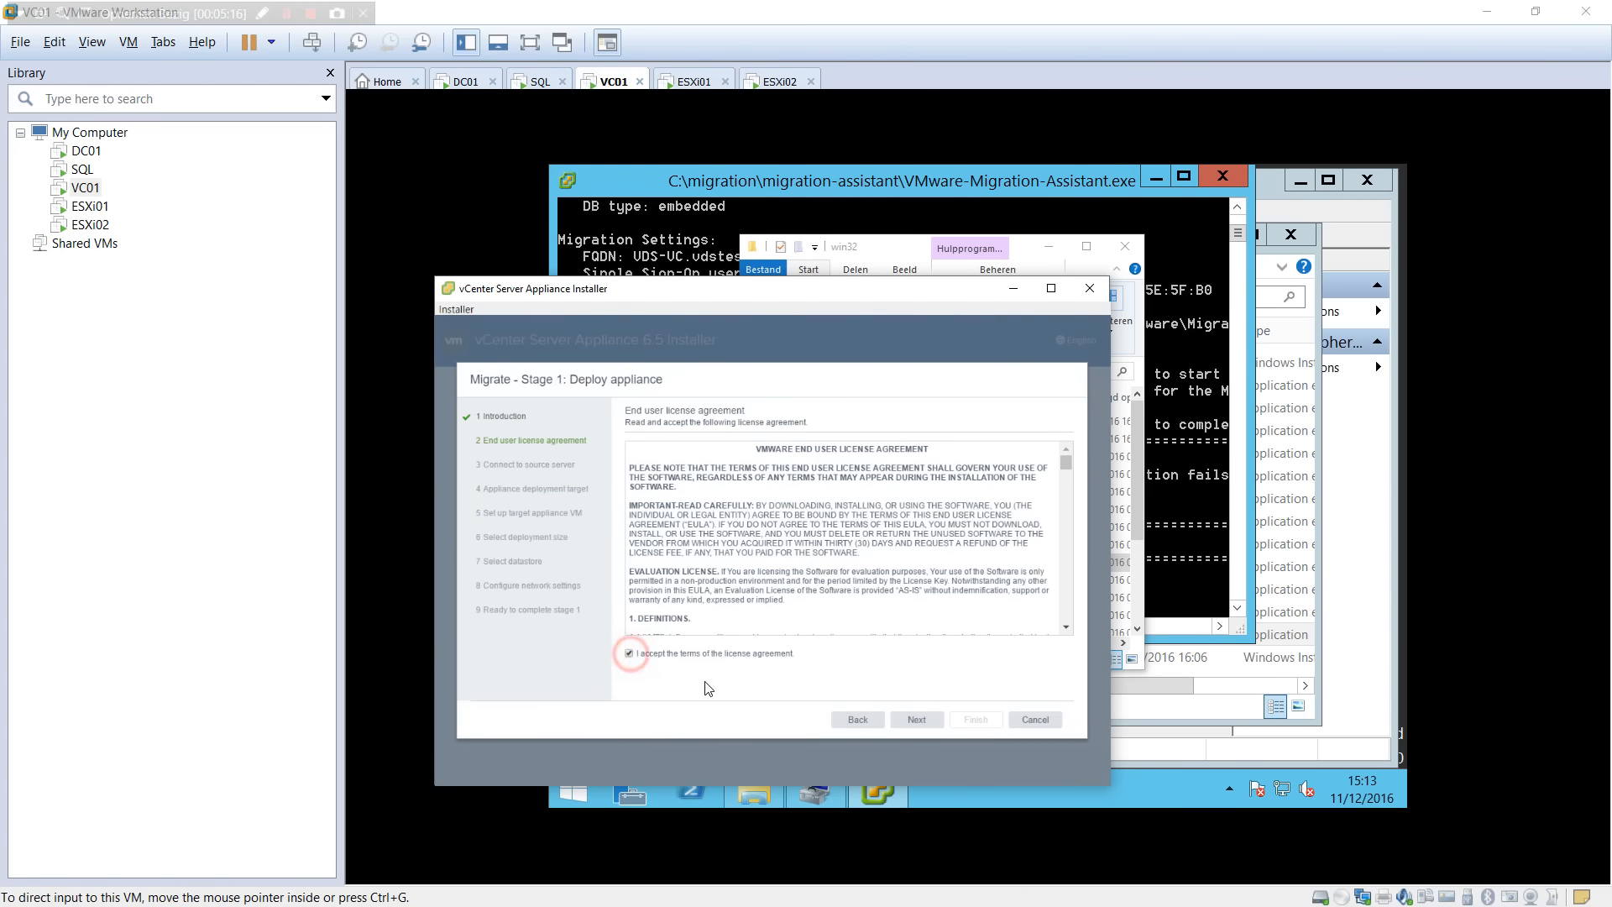
{"action": "left_click", "coordinate": [917, 720]}
Connect to source server vds-vc.vdstest.be on port 9123 with SSO credentials, accepting its thumbprint.
{"action": "left_click", "coordinate": [813, 476]}
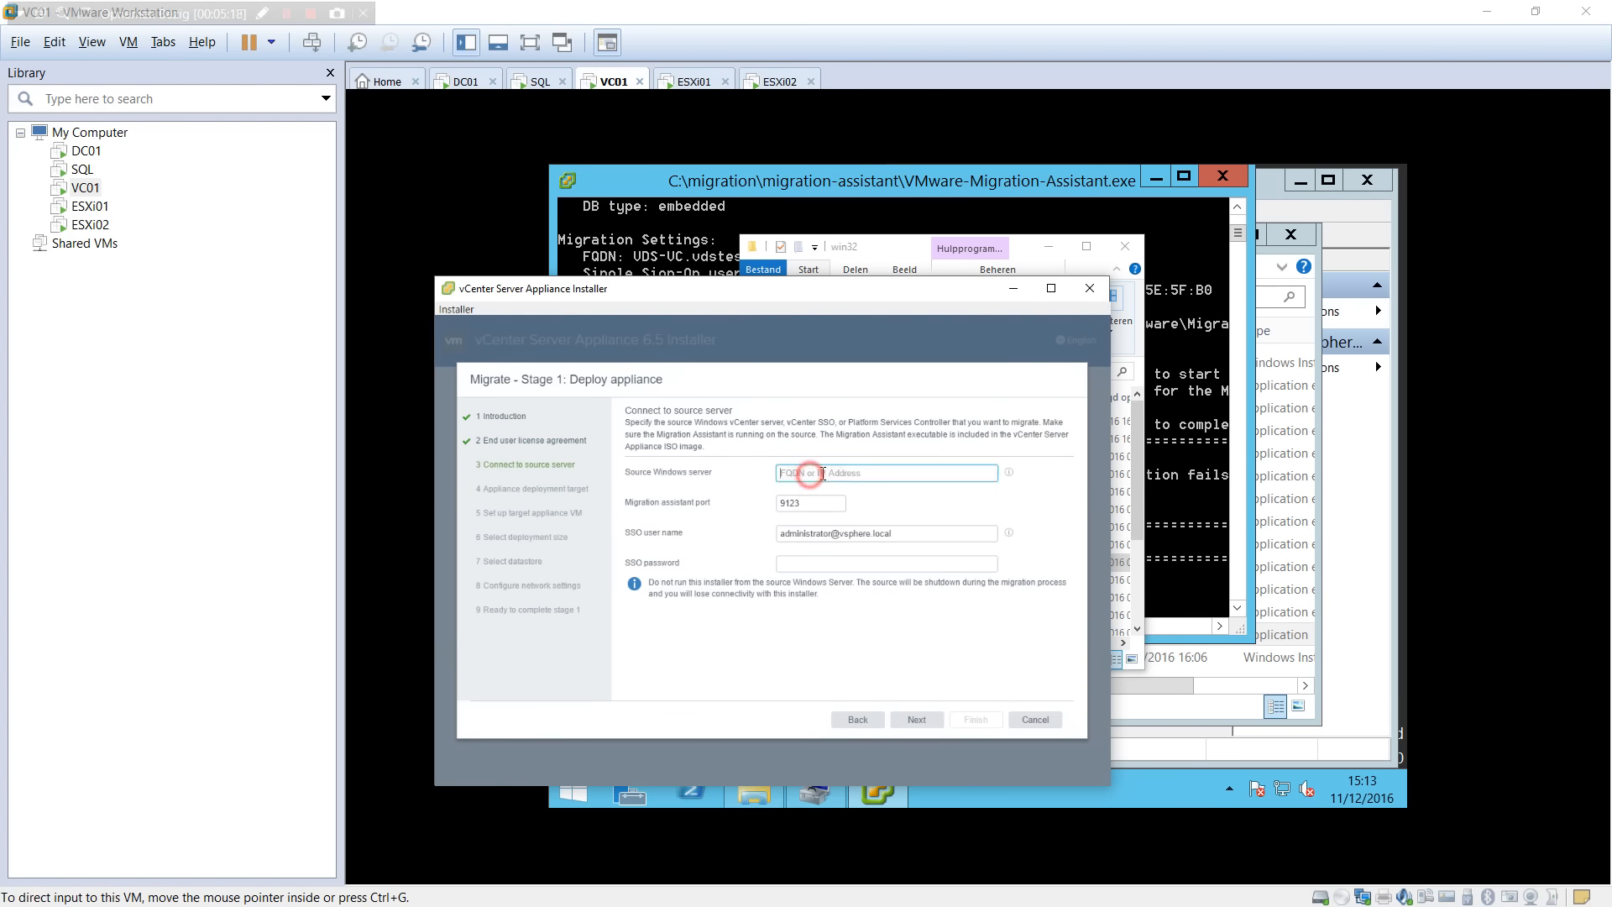
{"action": "type", "text": "vds-vc.vdstest.be"}
{"action": "key", "text": "Tab"}
{"action": "key", "text": "Tab"}
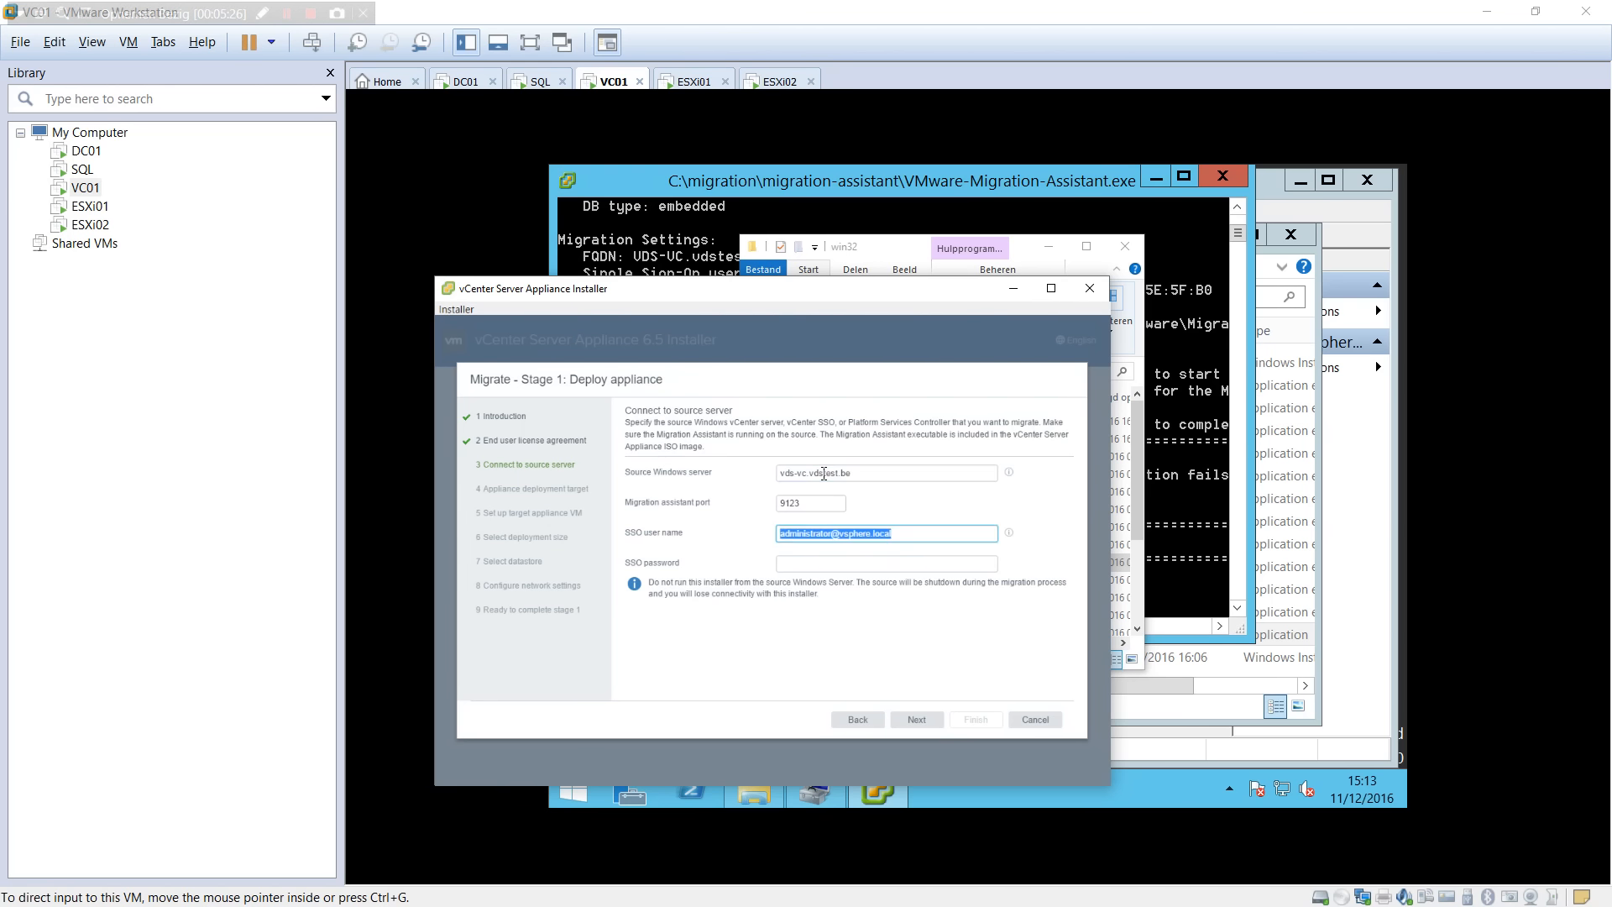
{"action": "left_click", "coordinate": [813, 503]}
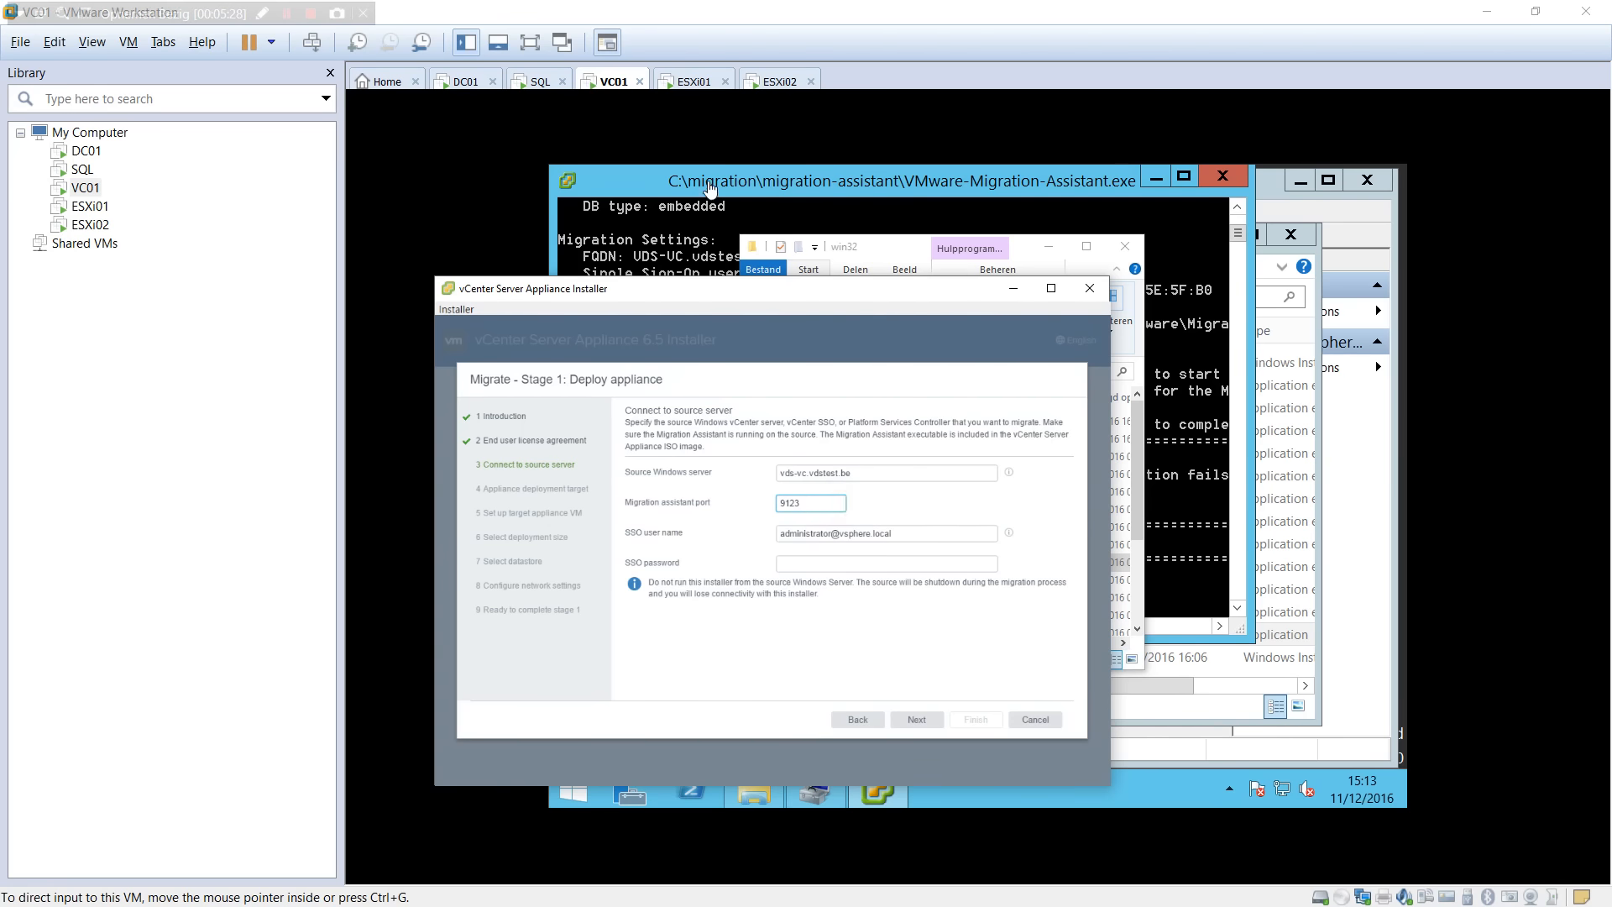
{"action": "left_click", "coordinate": [709, 189]}
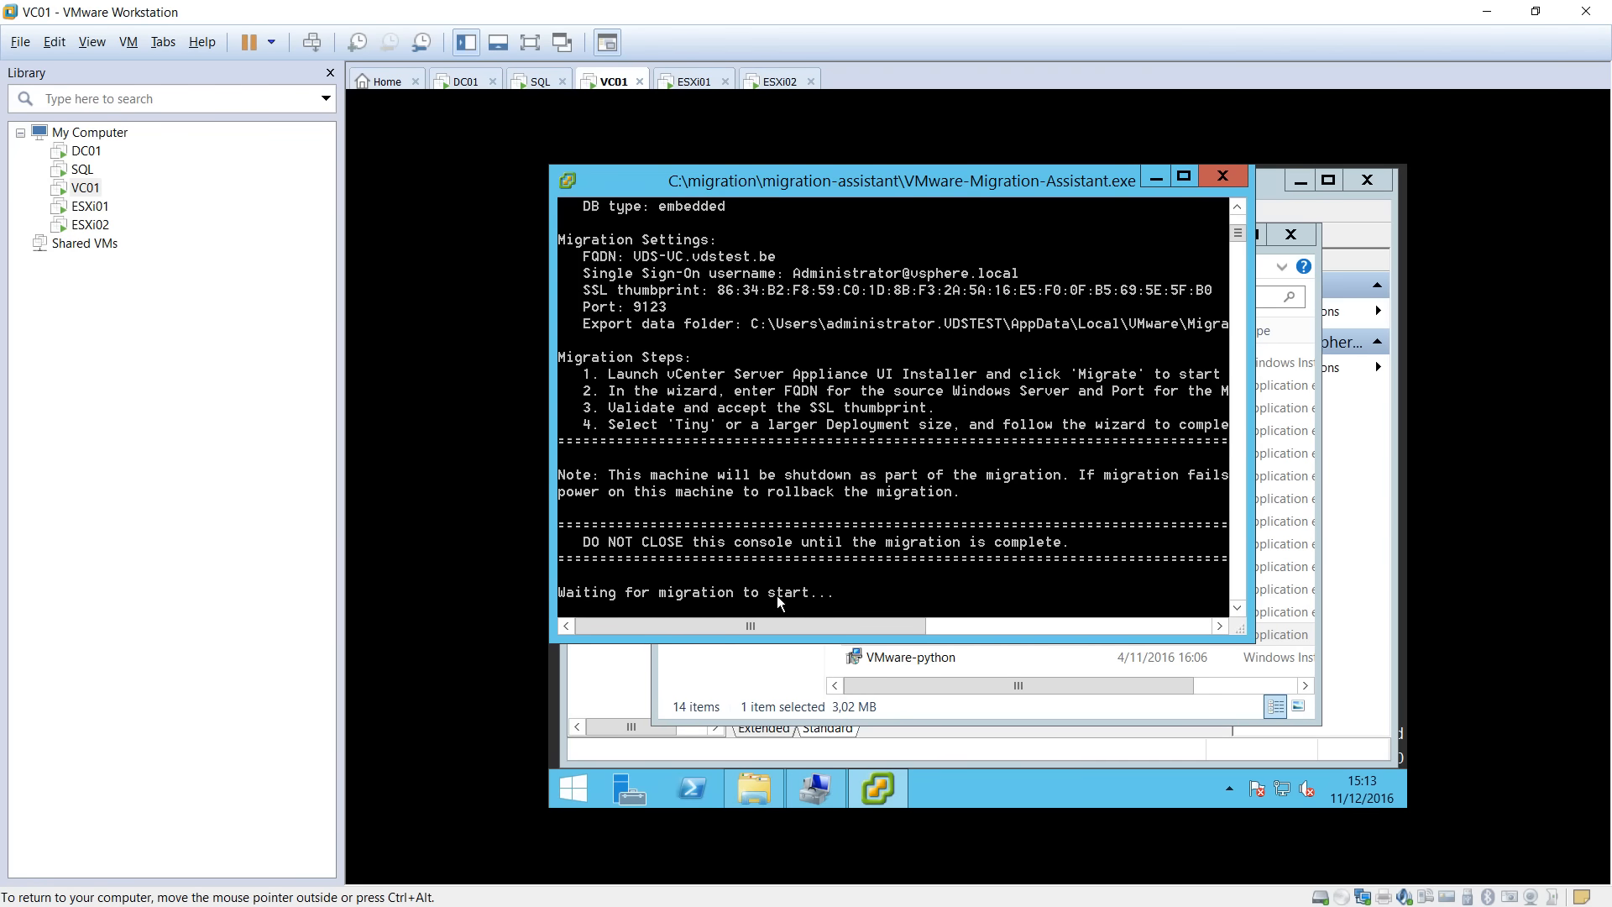
{"action": "left_click", "coordinate": [311, 906]}
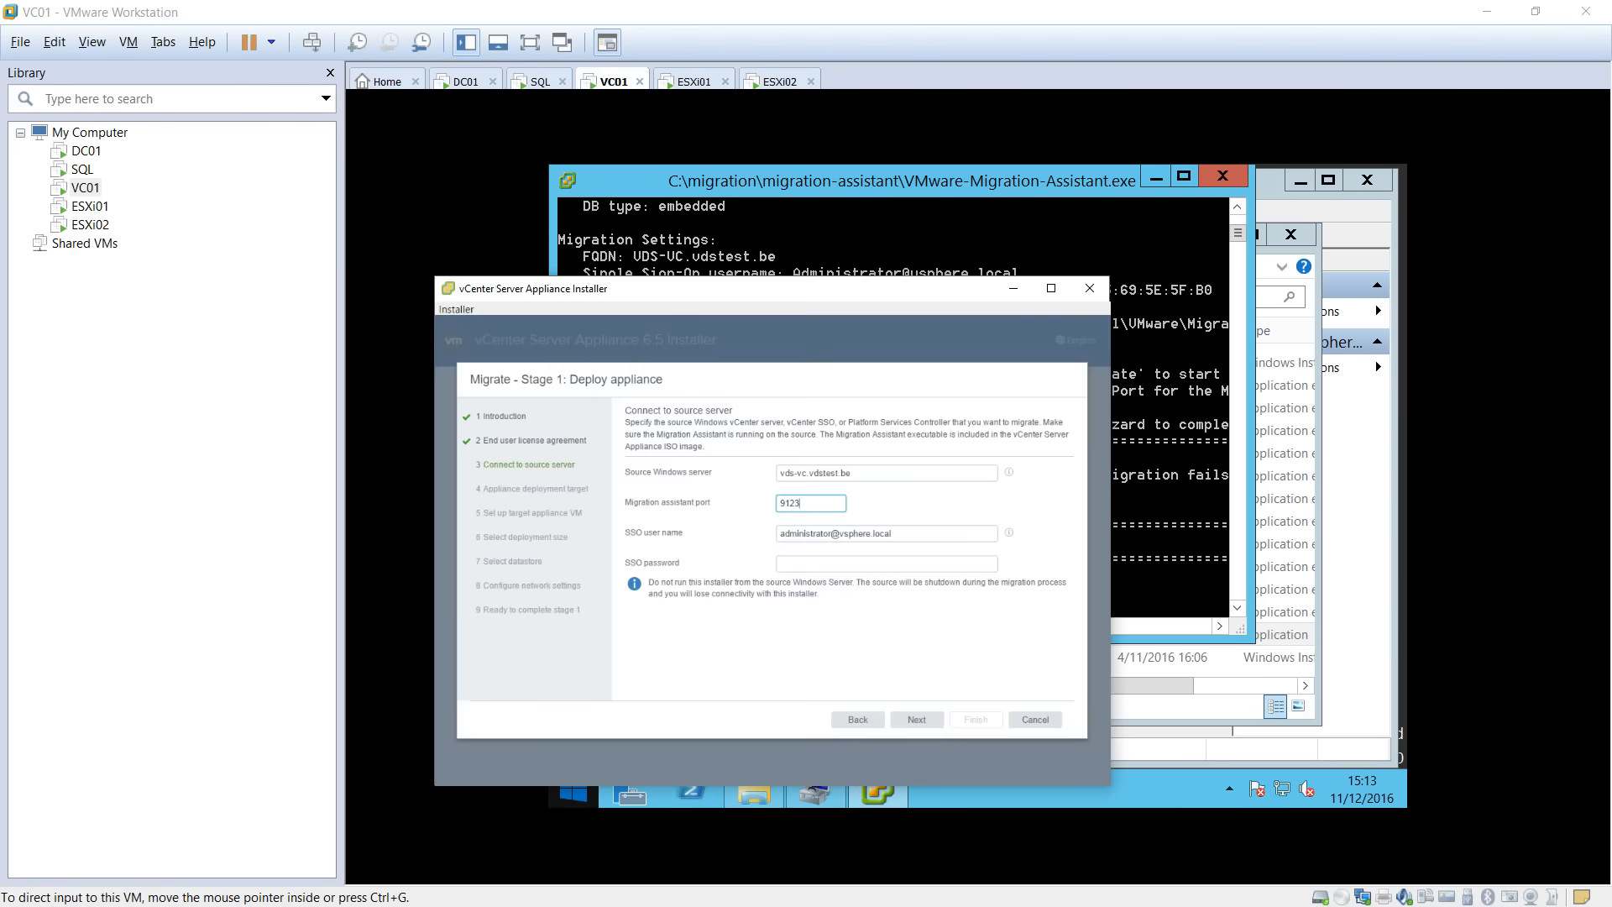
{"action": "left_click", "coordinate": [821, 562]}
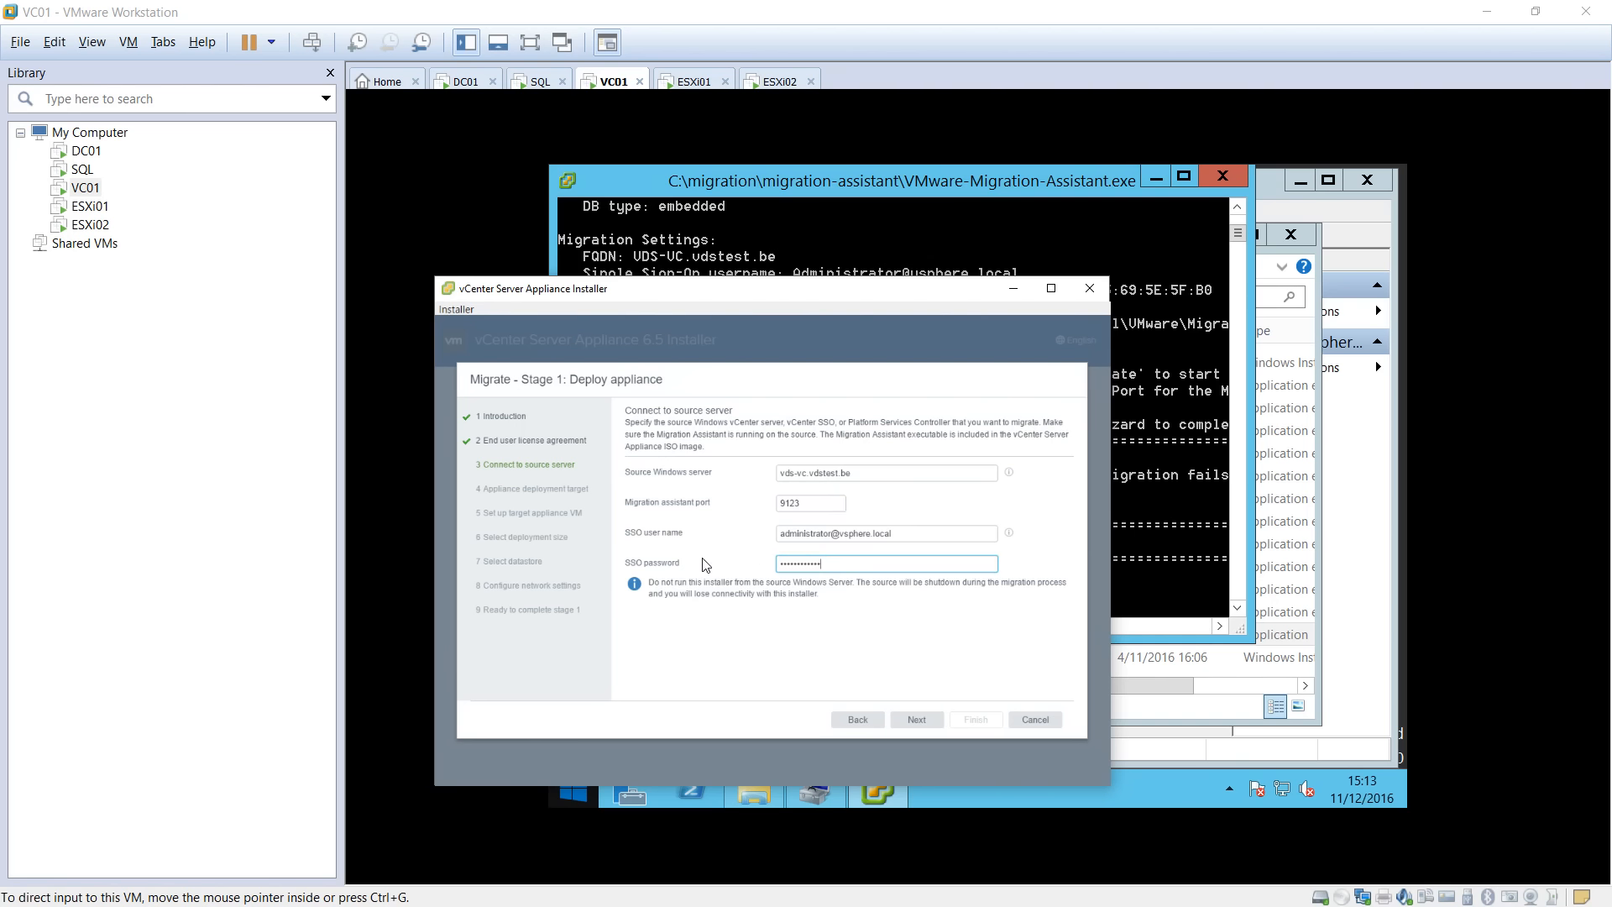
{"action": "left_click", "coordinate": [911, 724]}
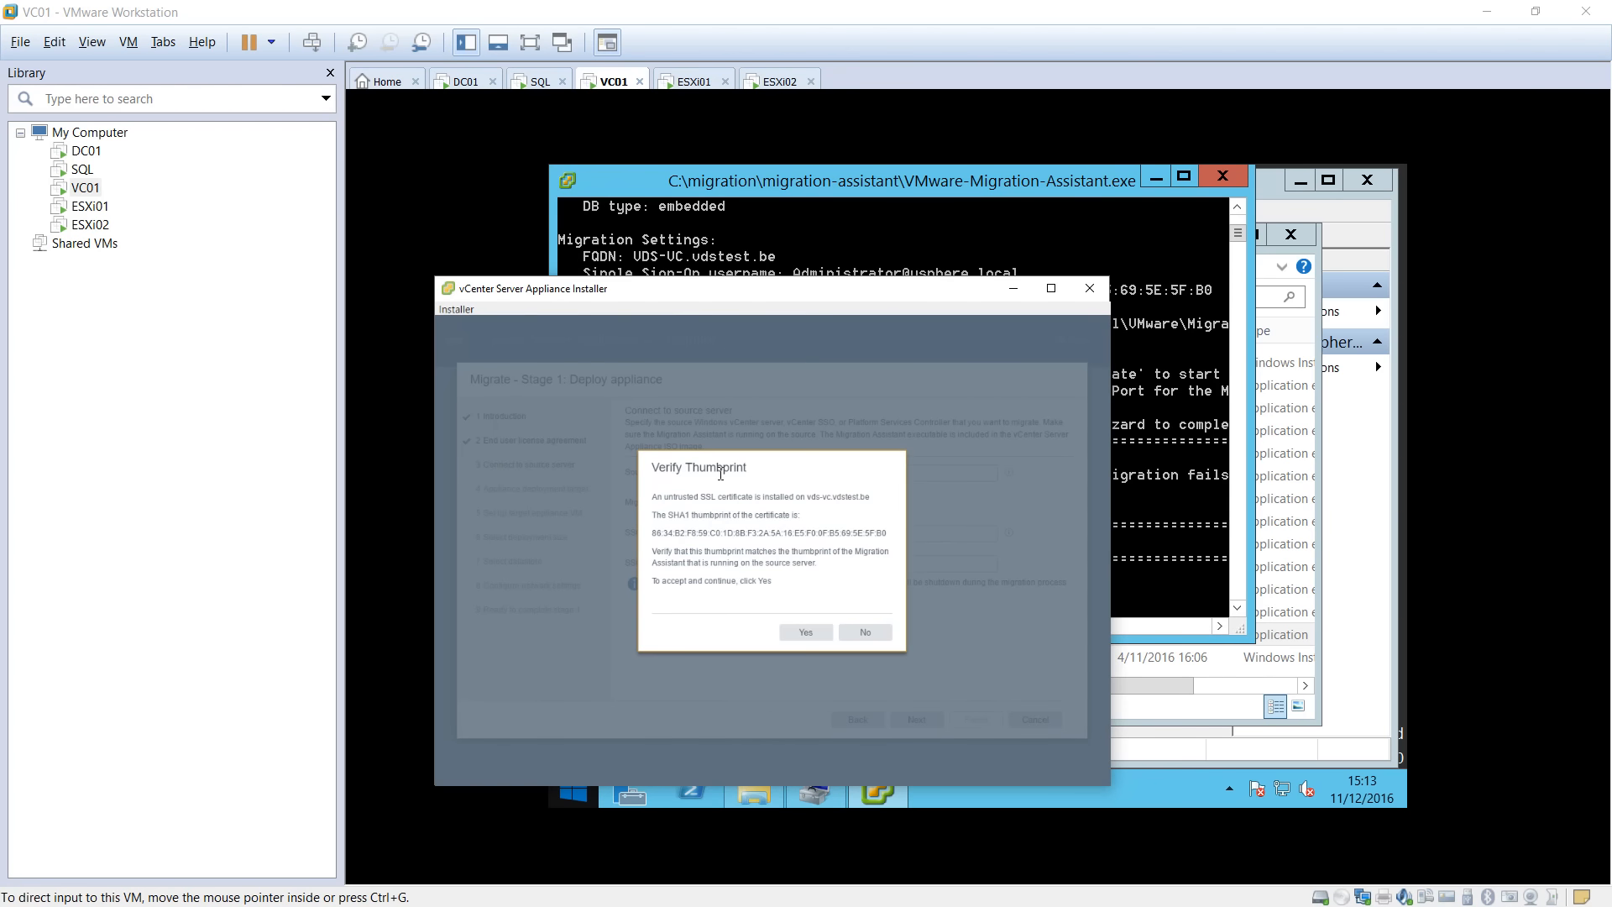
{"action": "left_click", "coordinate": [802, 630]}
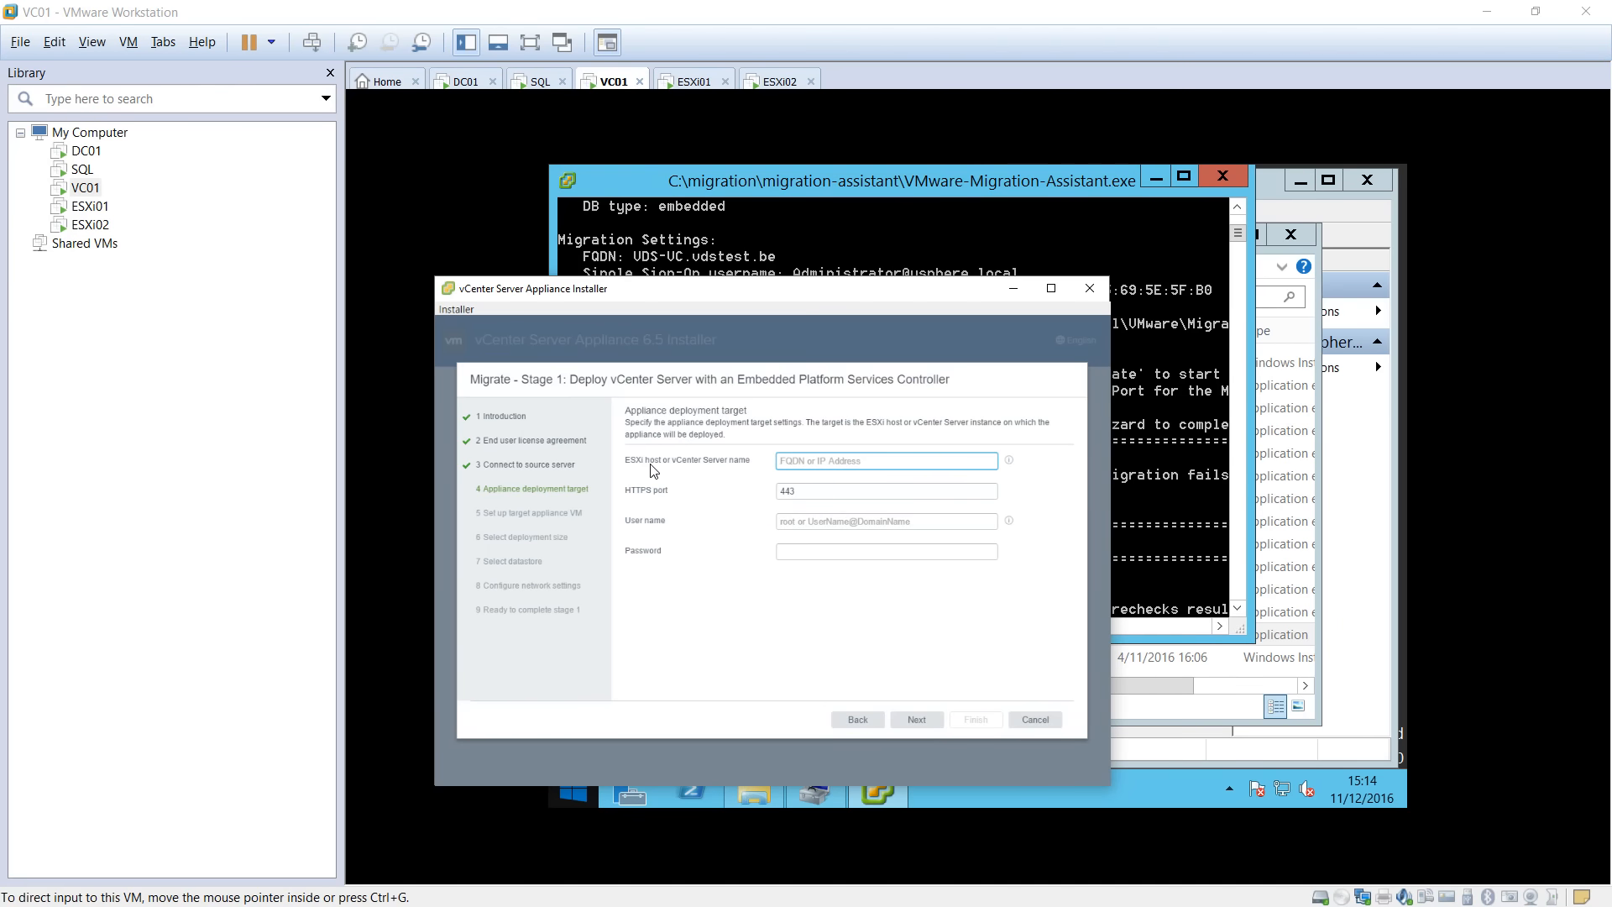
Target ESXi host esxi01.vdstest.be, port 443, as root with its password, accepting the certificate.
{"action": "left_click", "coordinate": [804, 464]}
{"action": "type", "text": "esxi01.vdstest.be"}
{"action": "key", "text": "Tab"}
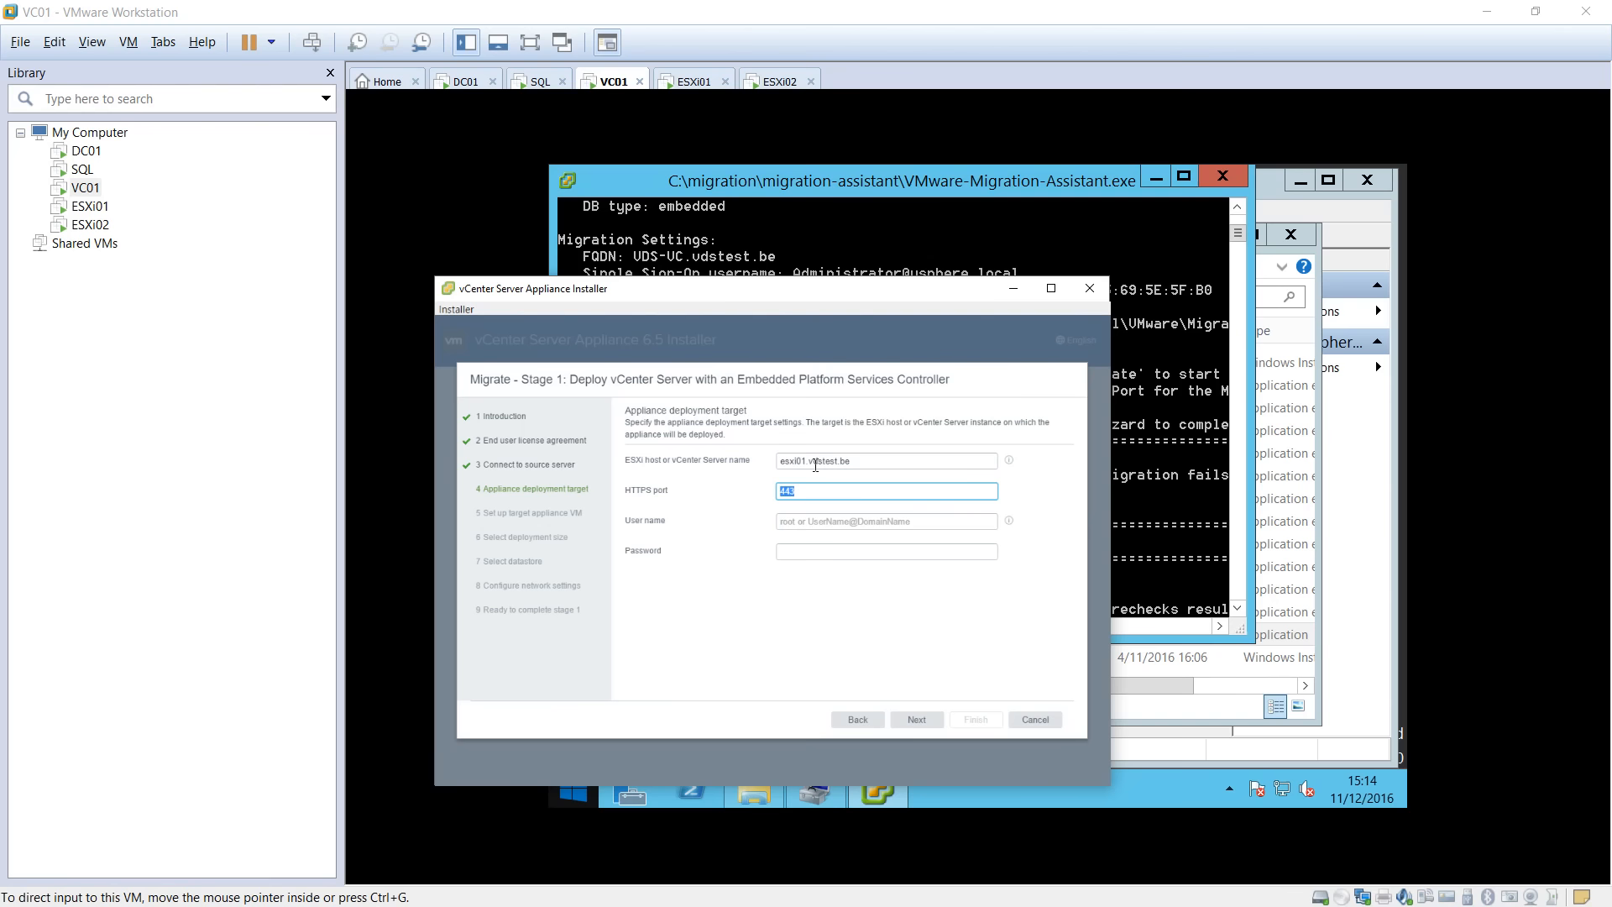
{"action": "key", "text": "Tab"}
{"action": "type", "text": "root"}
{"action": "key", "text": "Tab"}
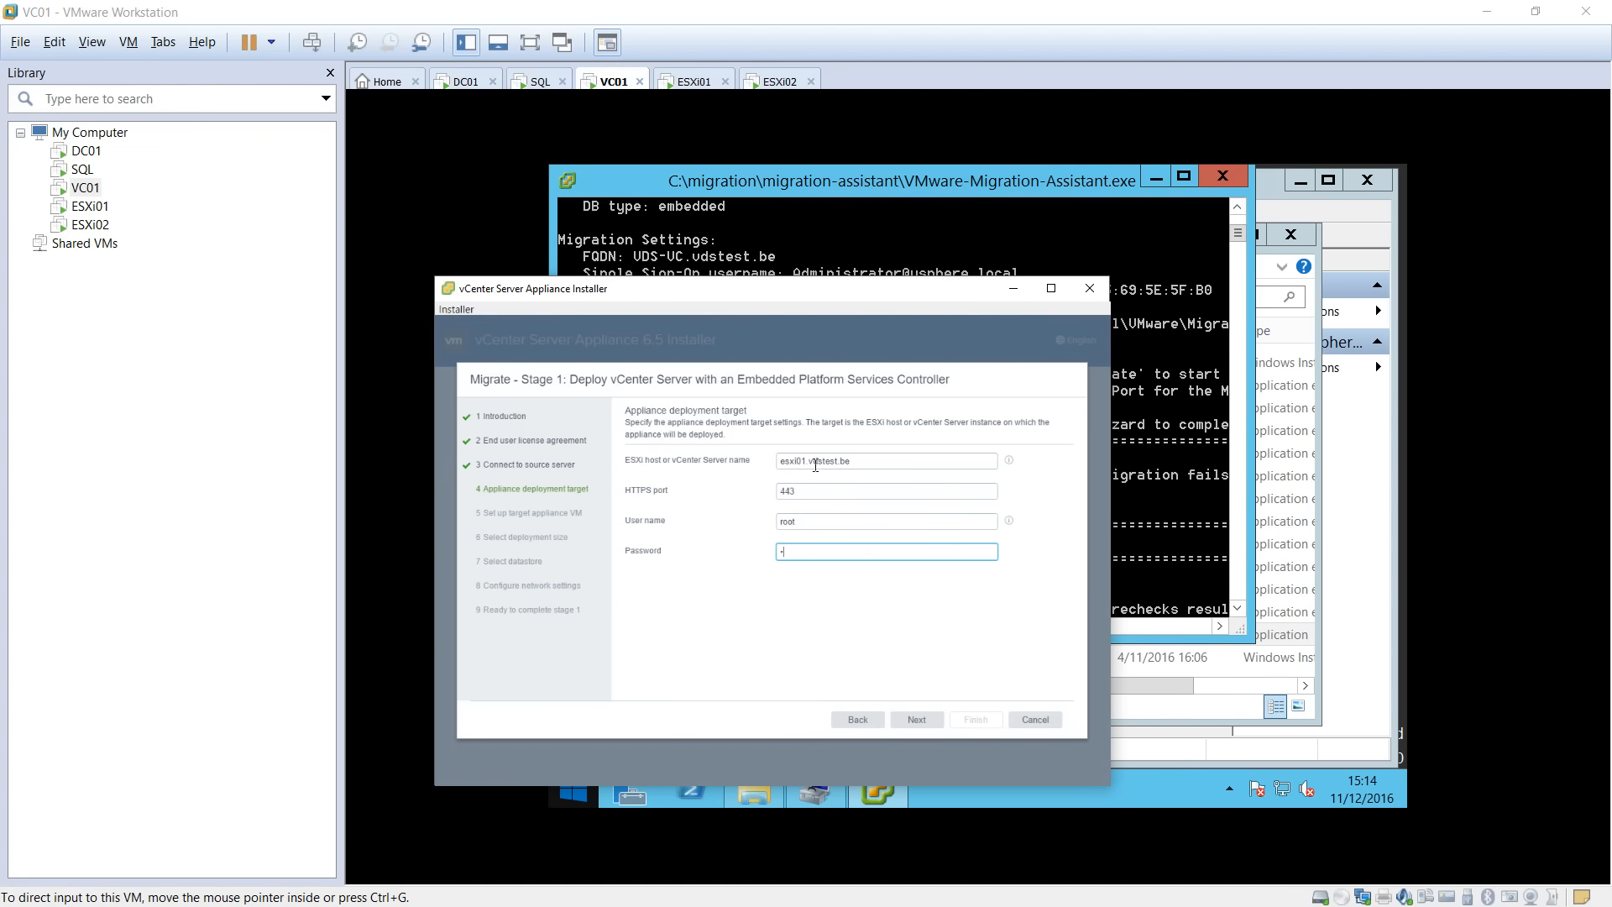
{"action": "type", "text": "••"}
{"action": "key", "text": "BackSpace"}
{"action": "key", "text": "BackSpace"}
{"action": "type", "text": "••••"}
{"action": "left_click", "coordinate": [919, 724]}
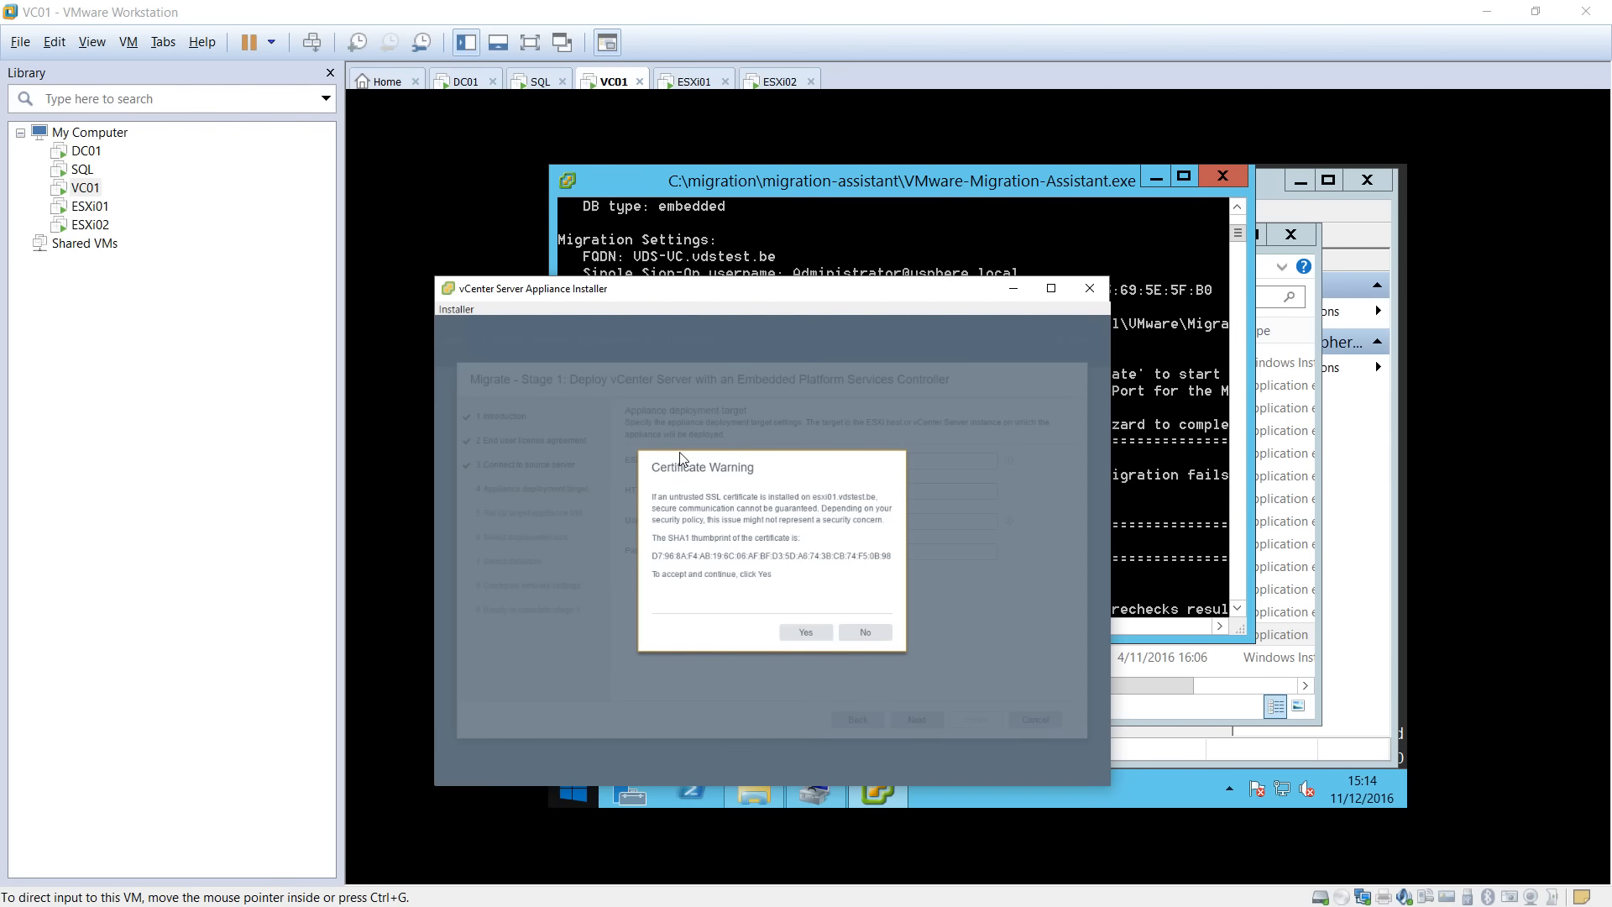
{"action": "left_click", "coordinate": [803, 644]}
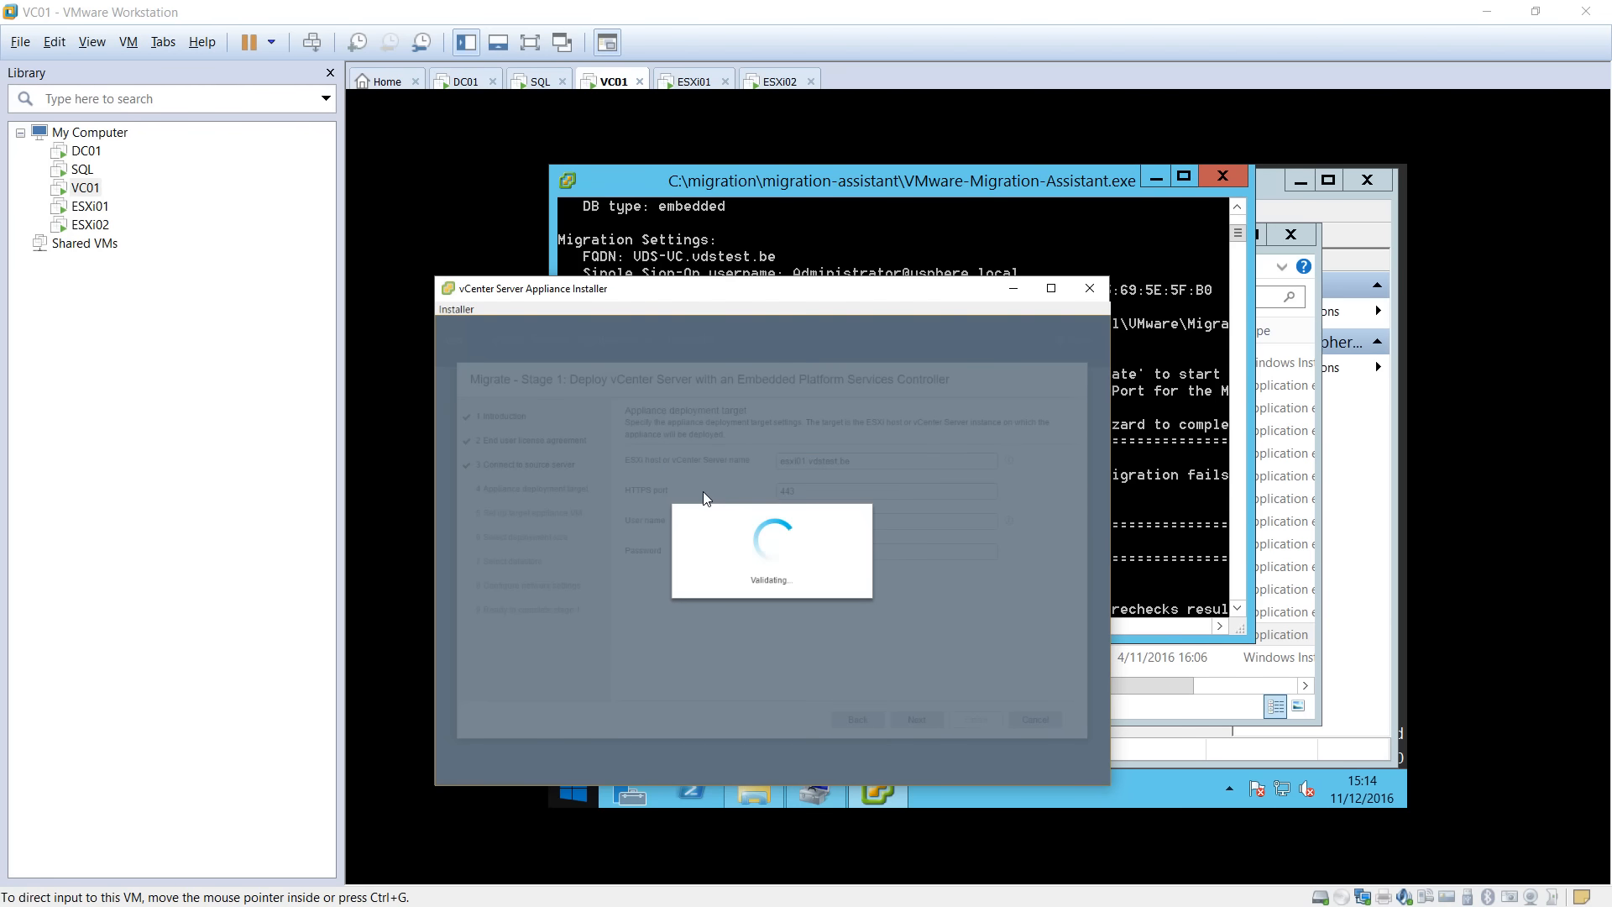
Rename the appliance VM to vCSA-VDS and enter the root password and its confirmation.
{"action": "triple_click", "coordinate": [885, 449]}
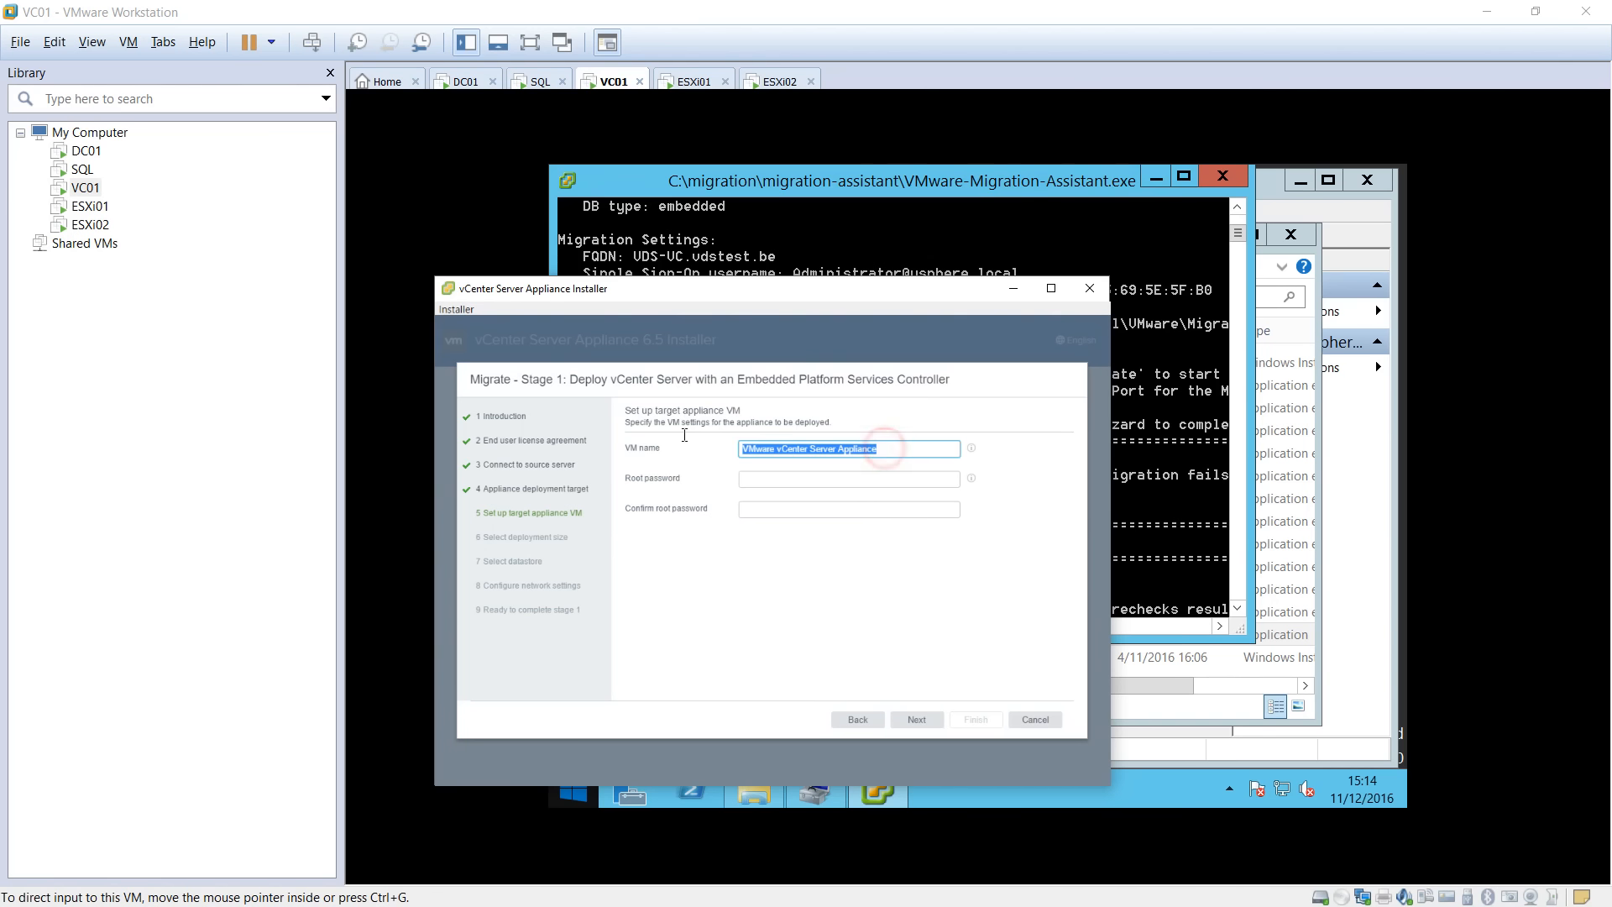
{"action": "type", "text": "v"}
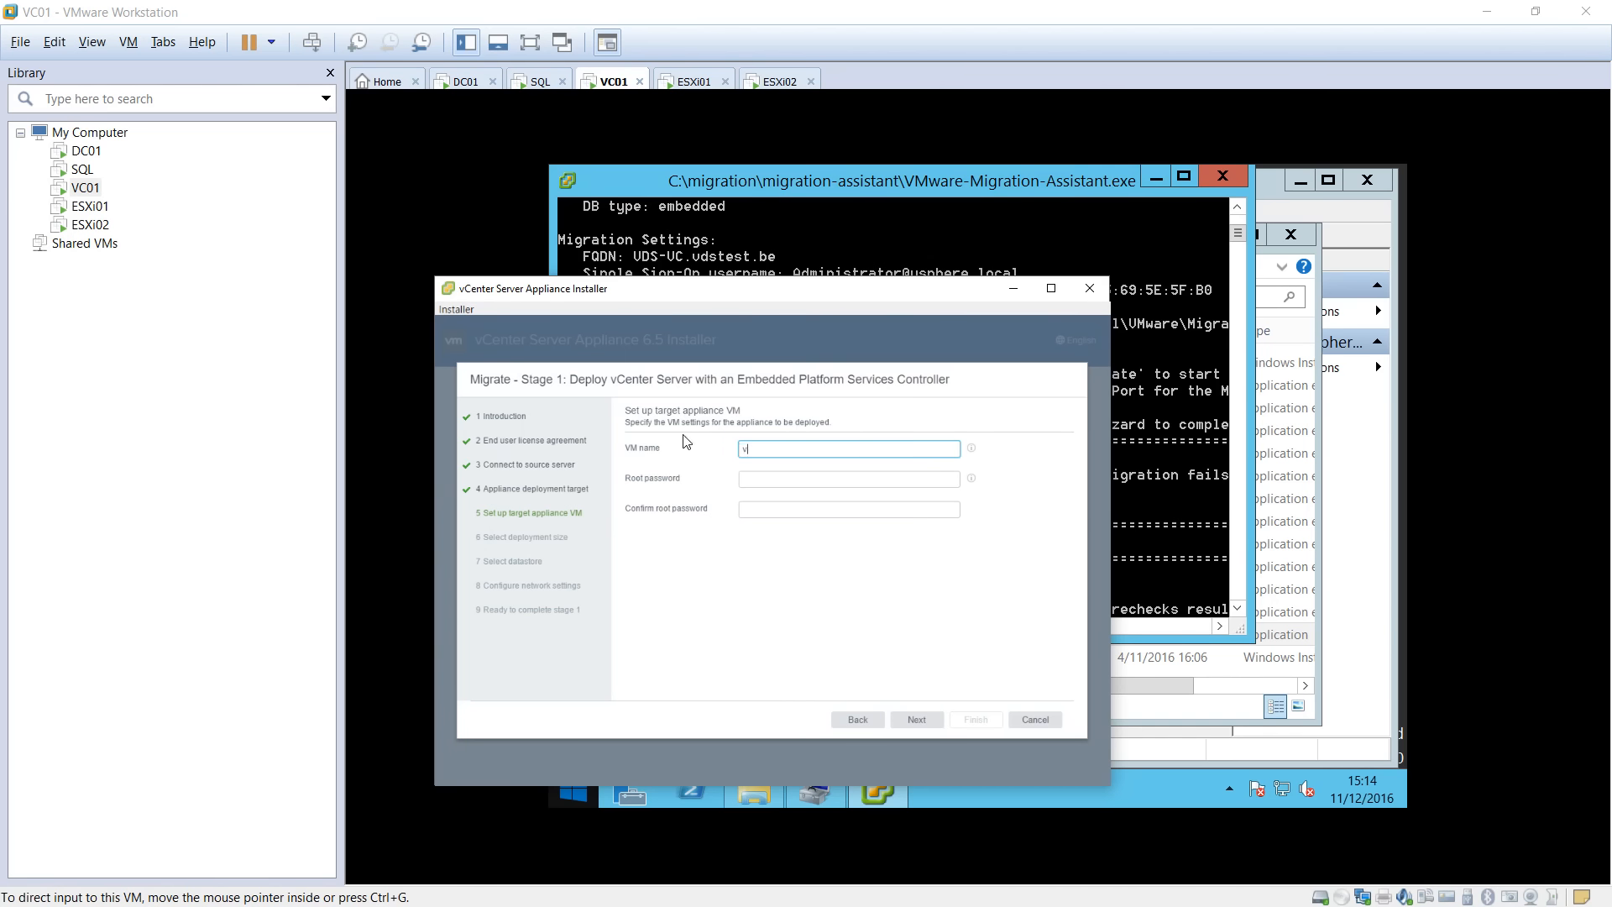
{"action": "type", "text": "CSA-VDS"}
{"action": "key", "text": "Tab"}
{"action": "type", "text": "•"}
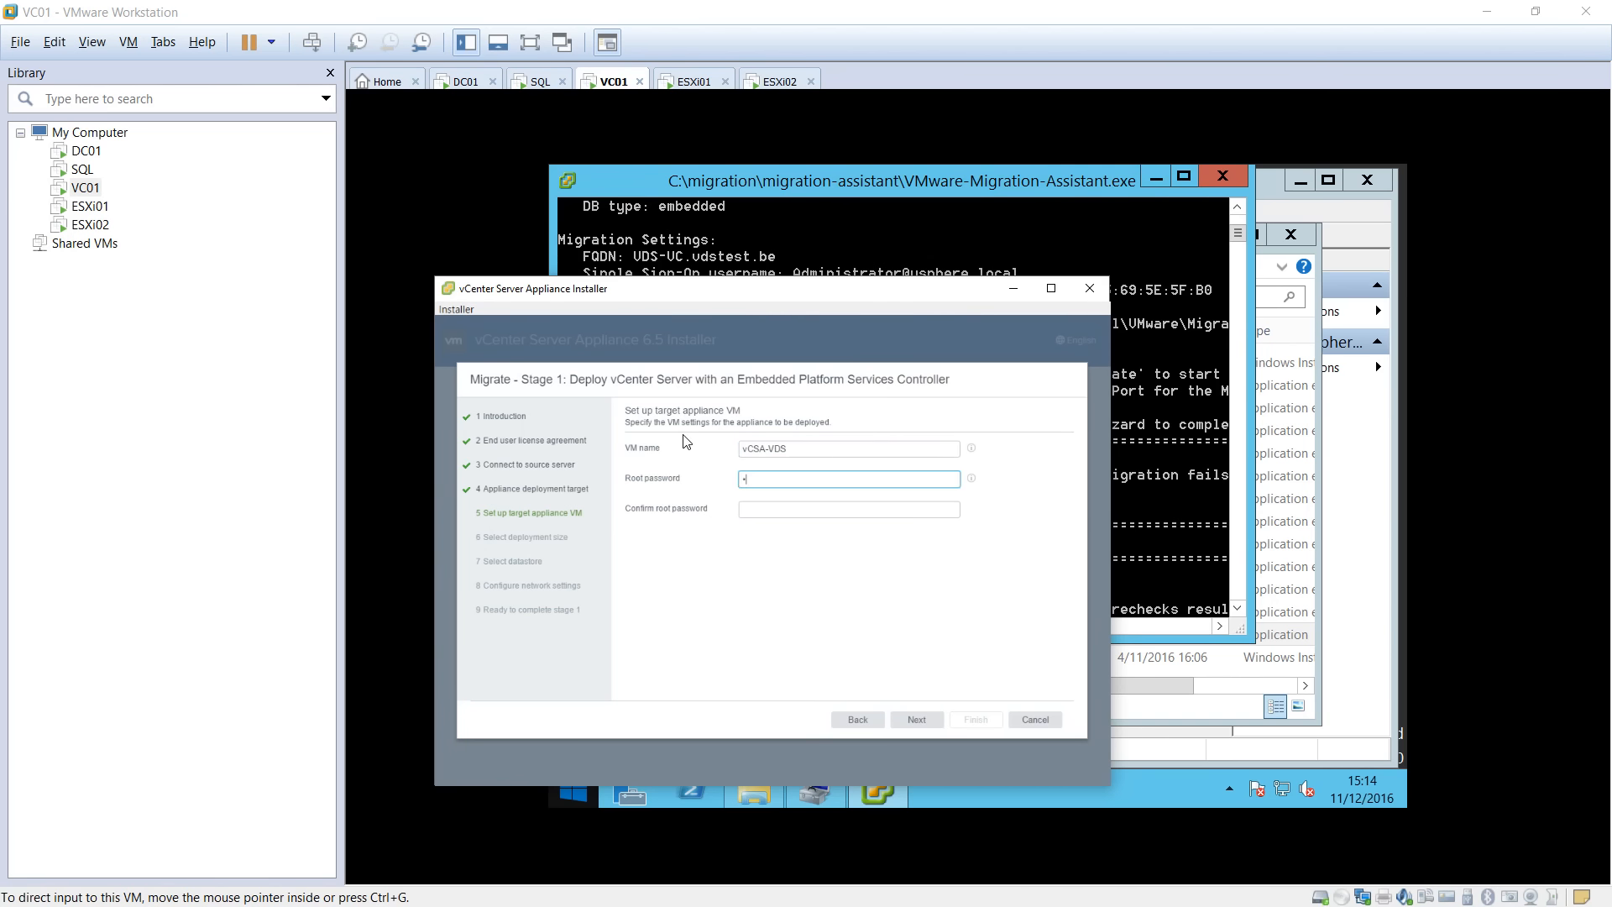
{"action": "type", "text": "••••••"}
{"action": "key", "text": "Tab"}
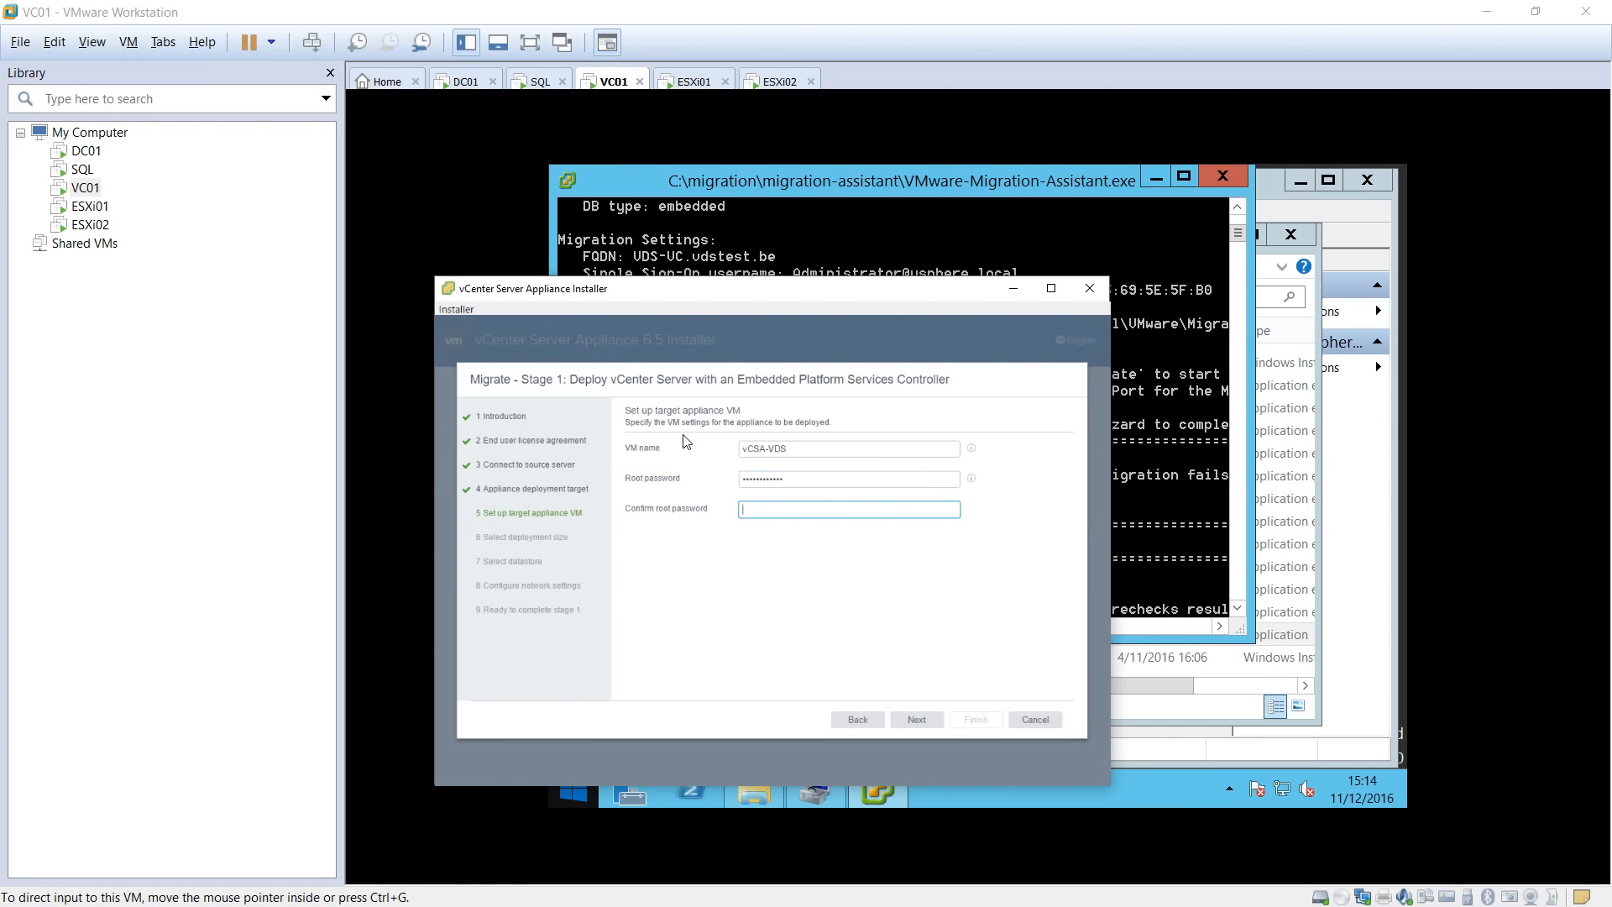
{"action": "type", "text": "•"}
{"action": "key", "text": "ctrl+a"}
{"action": "type", "text": "•"}
{"action": "key", "text": "ctrl+a"}
{"action": "type", "text": "•"}
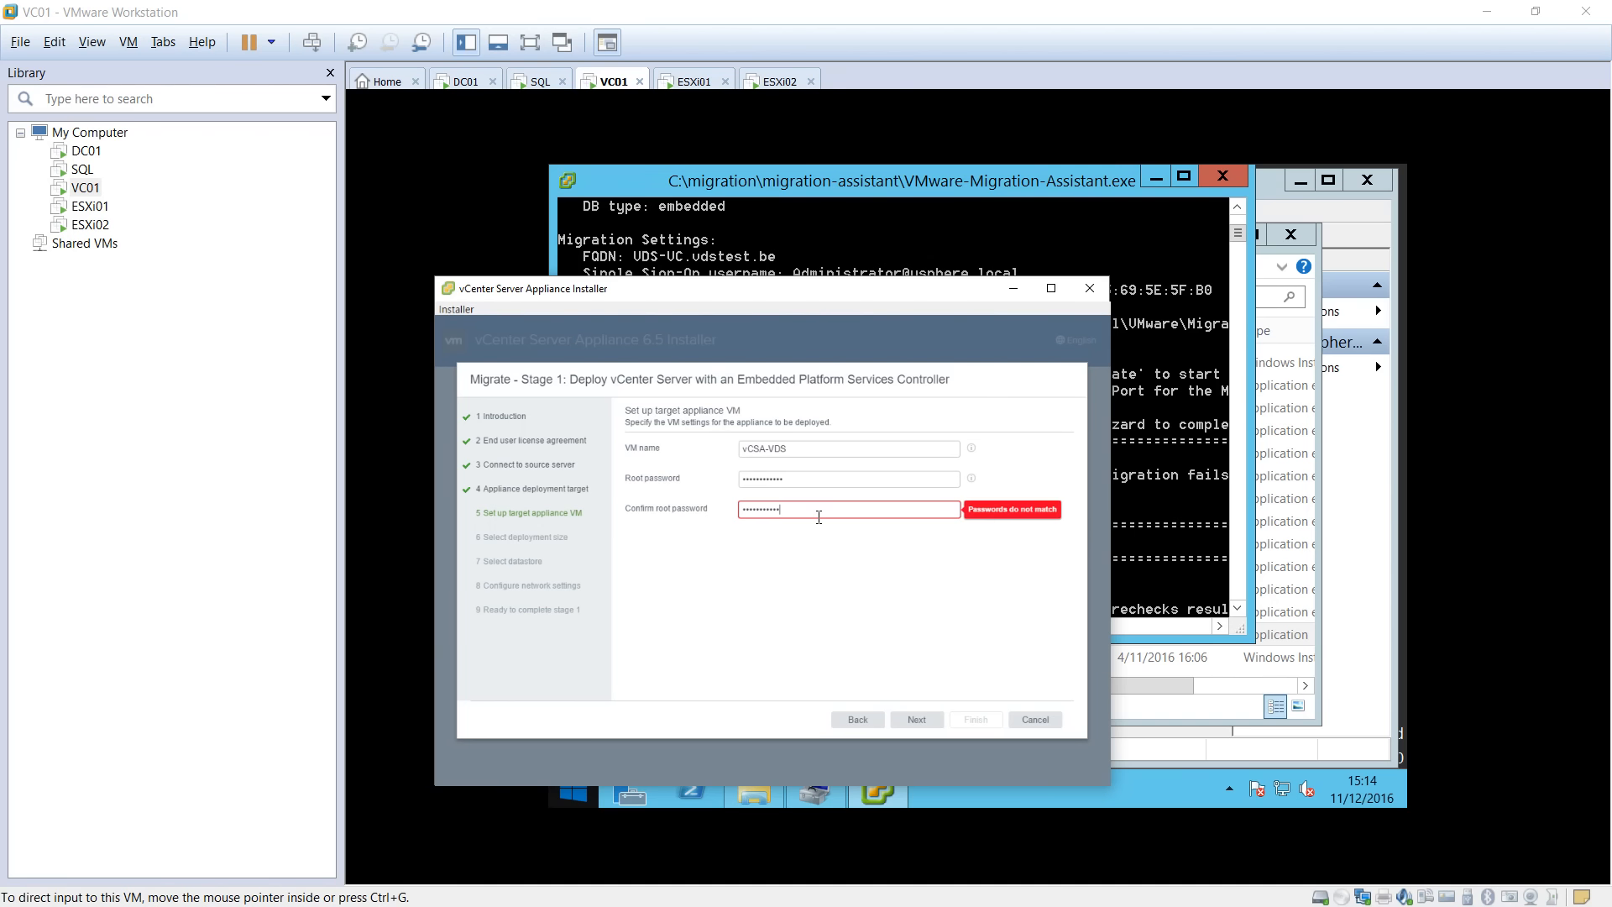
Retype the root password, review its requirements, and continue to deployment size.
{"action": "double_click", "coordinate": [811, 479]}
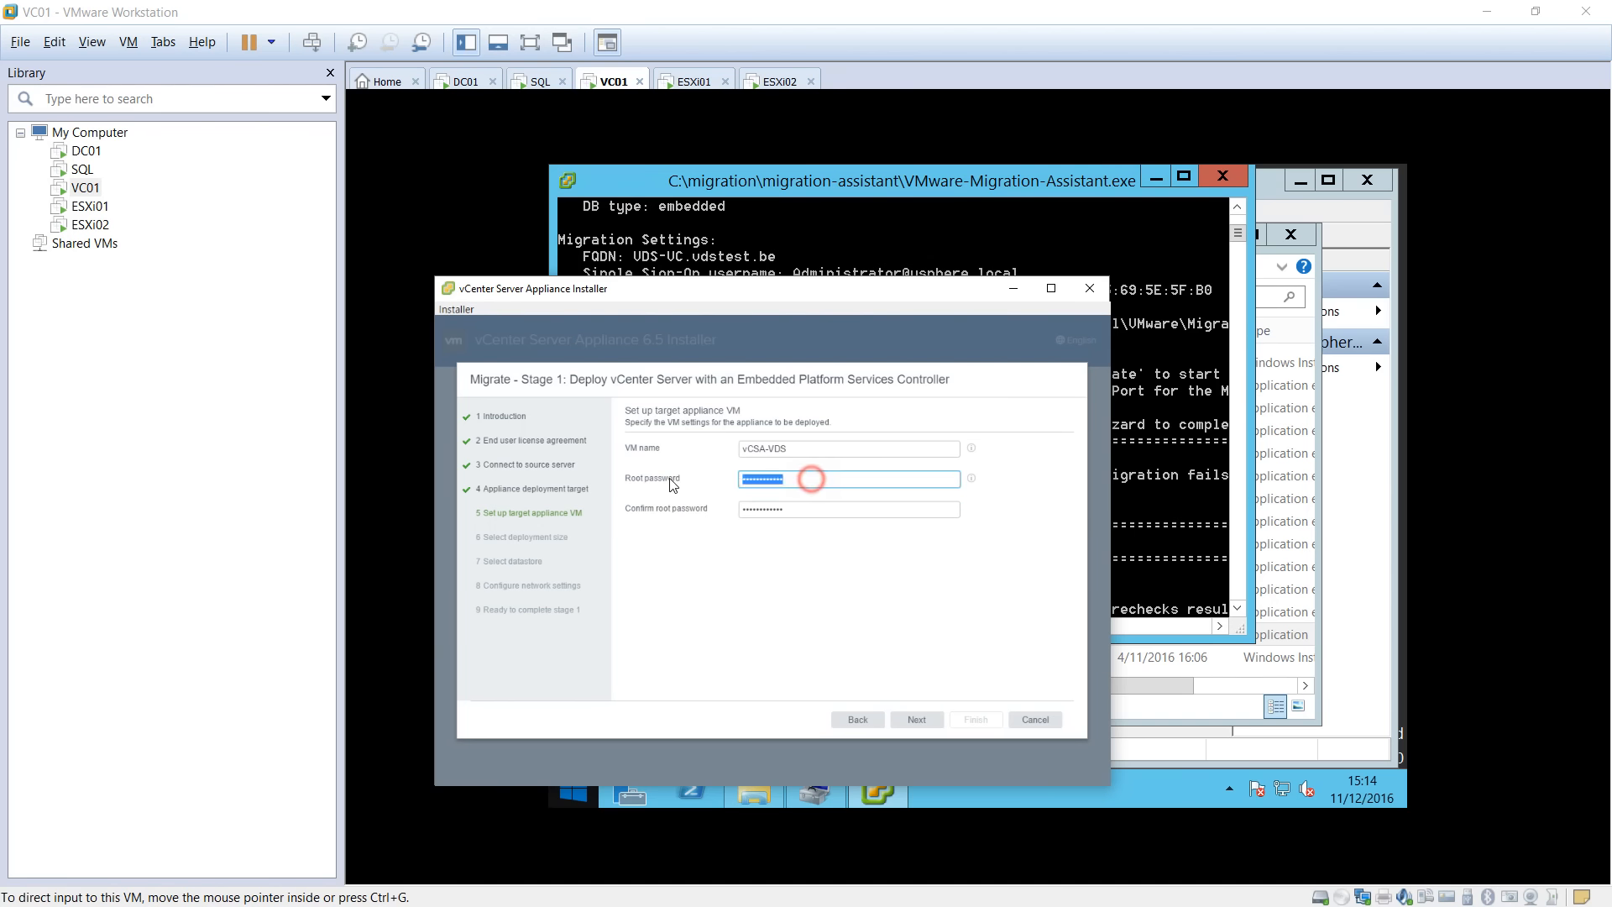
{"action": "left_click", "coordinate": [830, 508]}
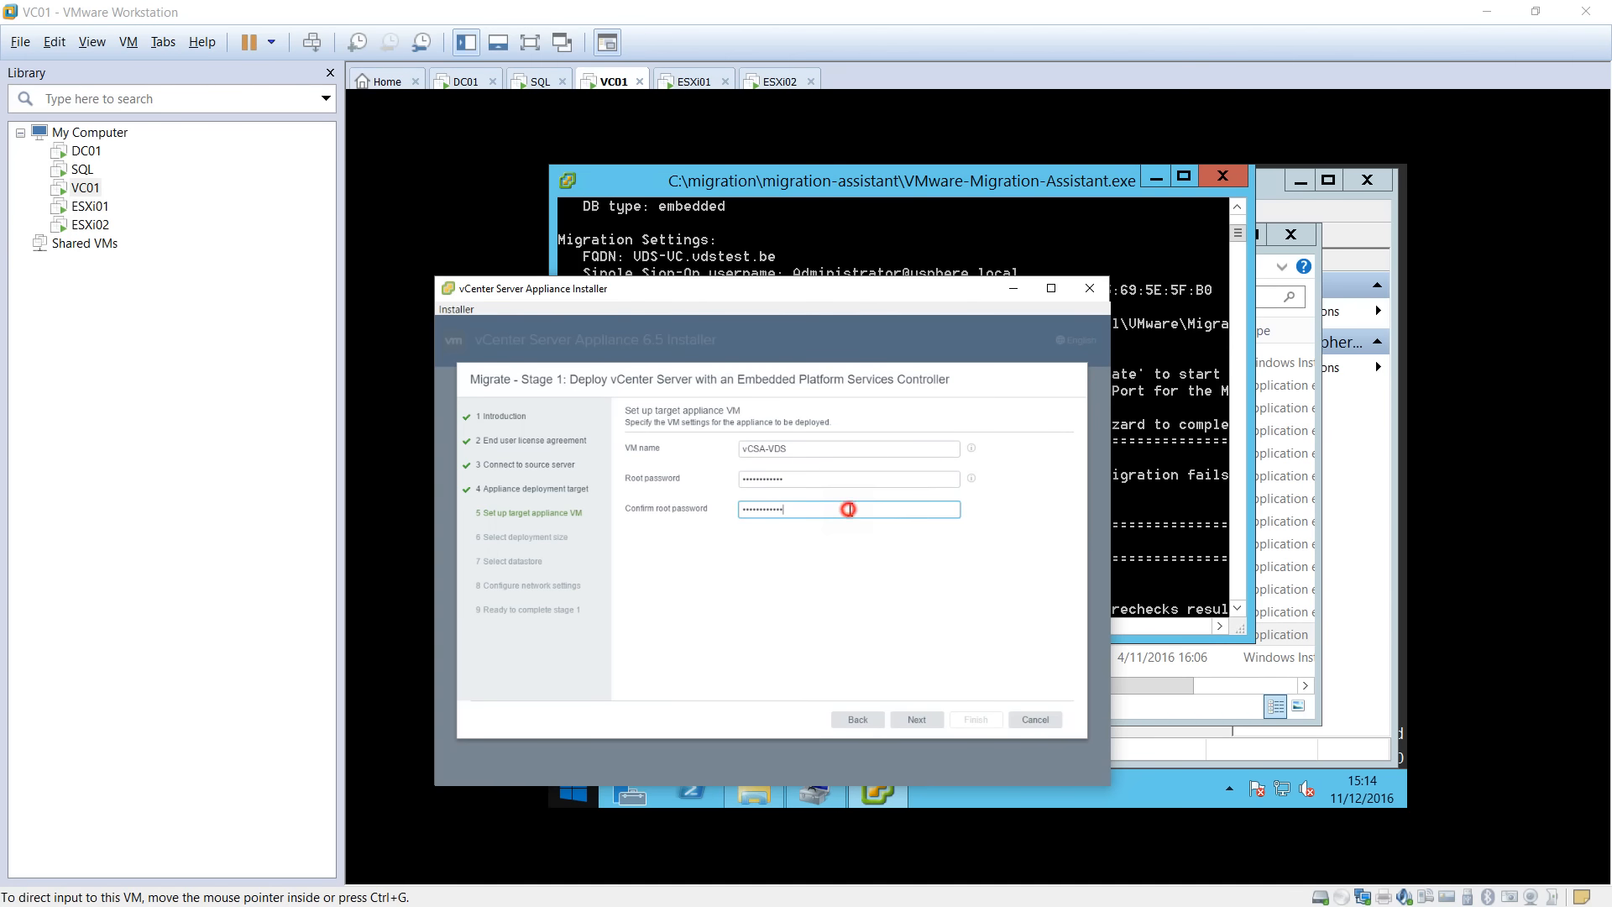
{"action": "left_click", "coordinate": [971, 478]}
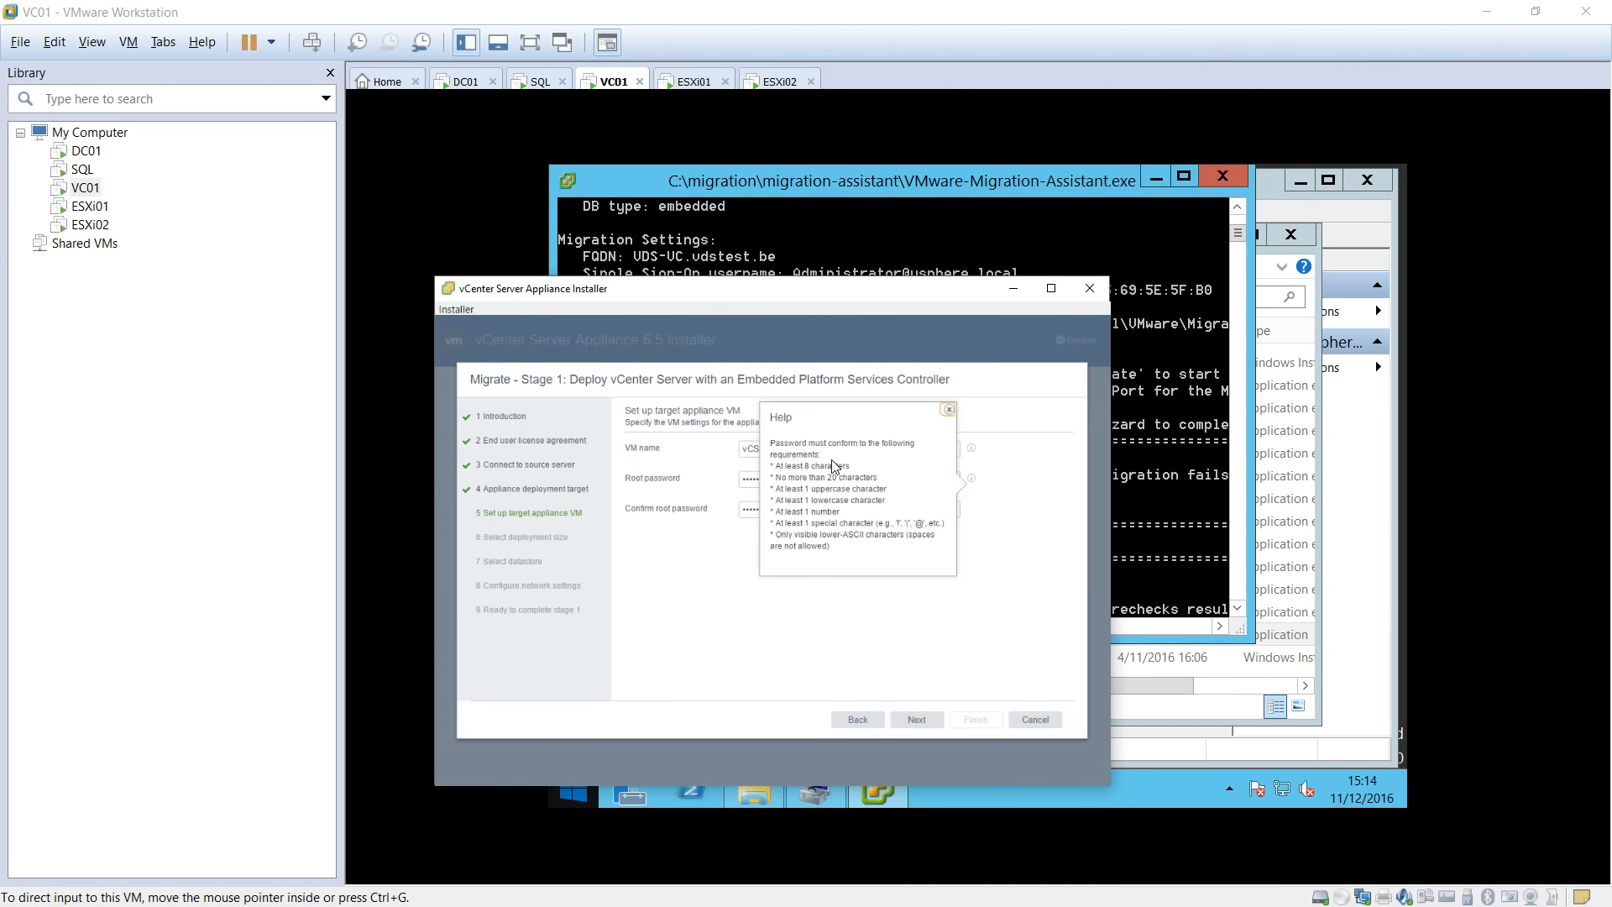
{"action": "left_click", "coordinate": [792, 464]}
{"action": "left_click", "coordinate": [1012, 531]}
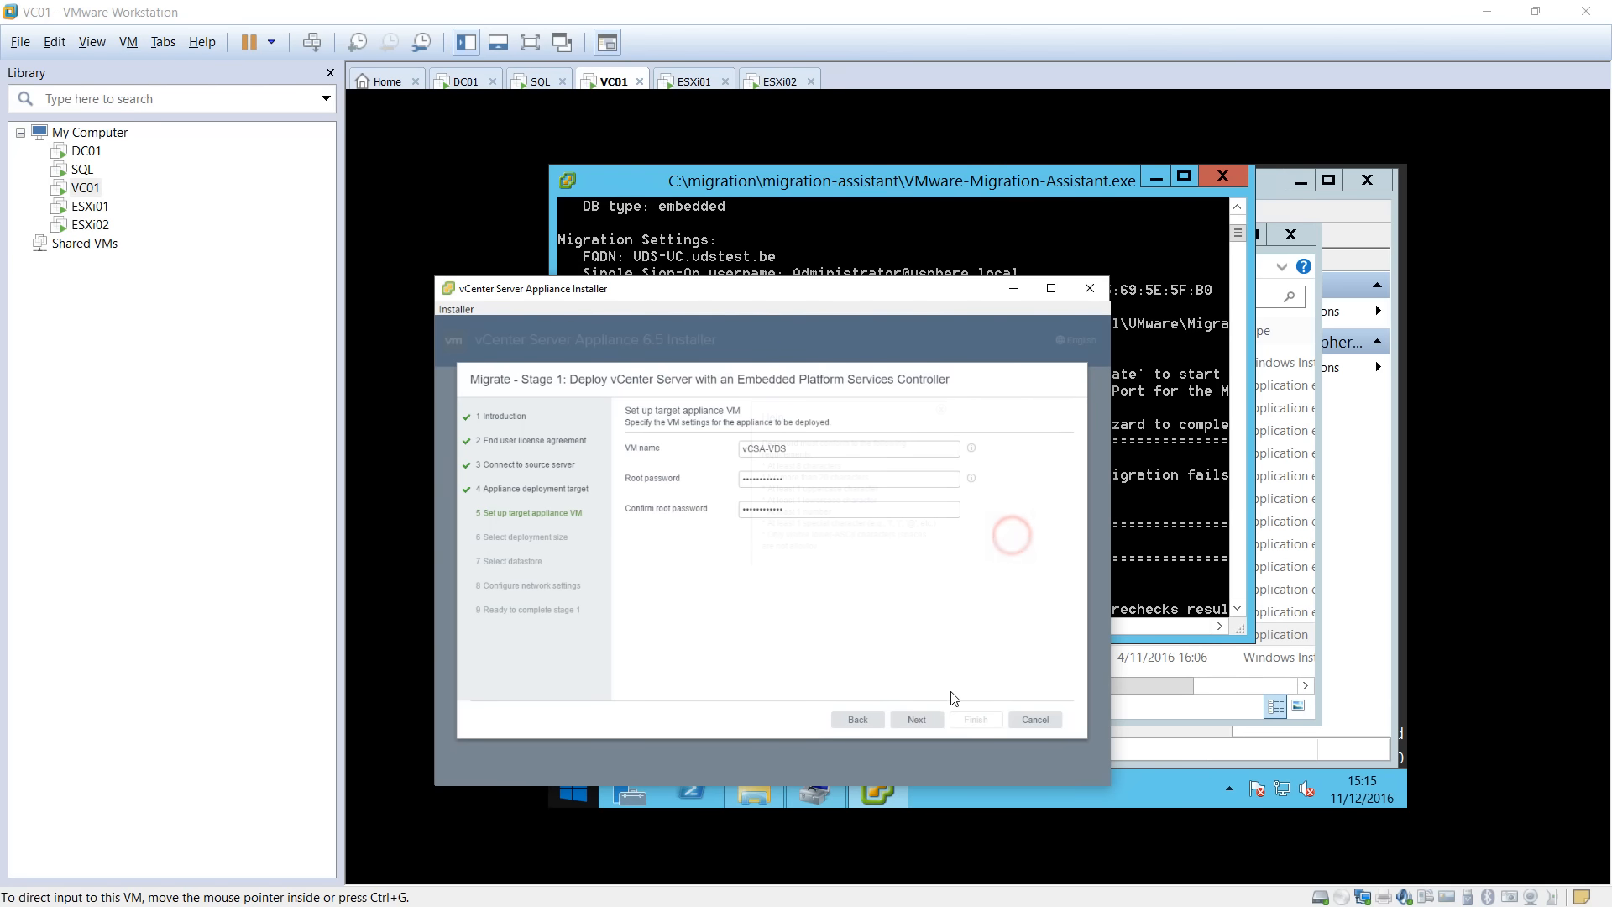
{"action": "left_click", "coordinate": [931, 726]}
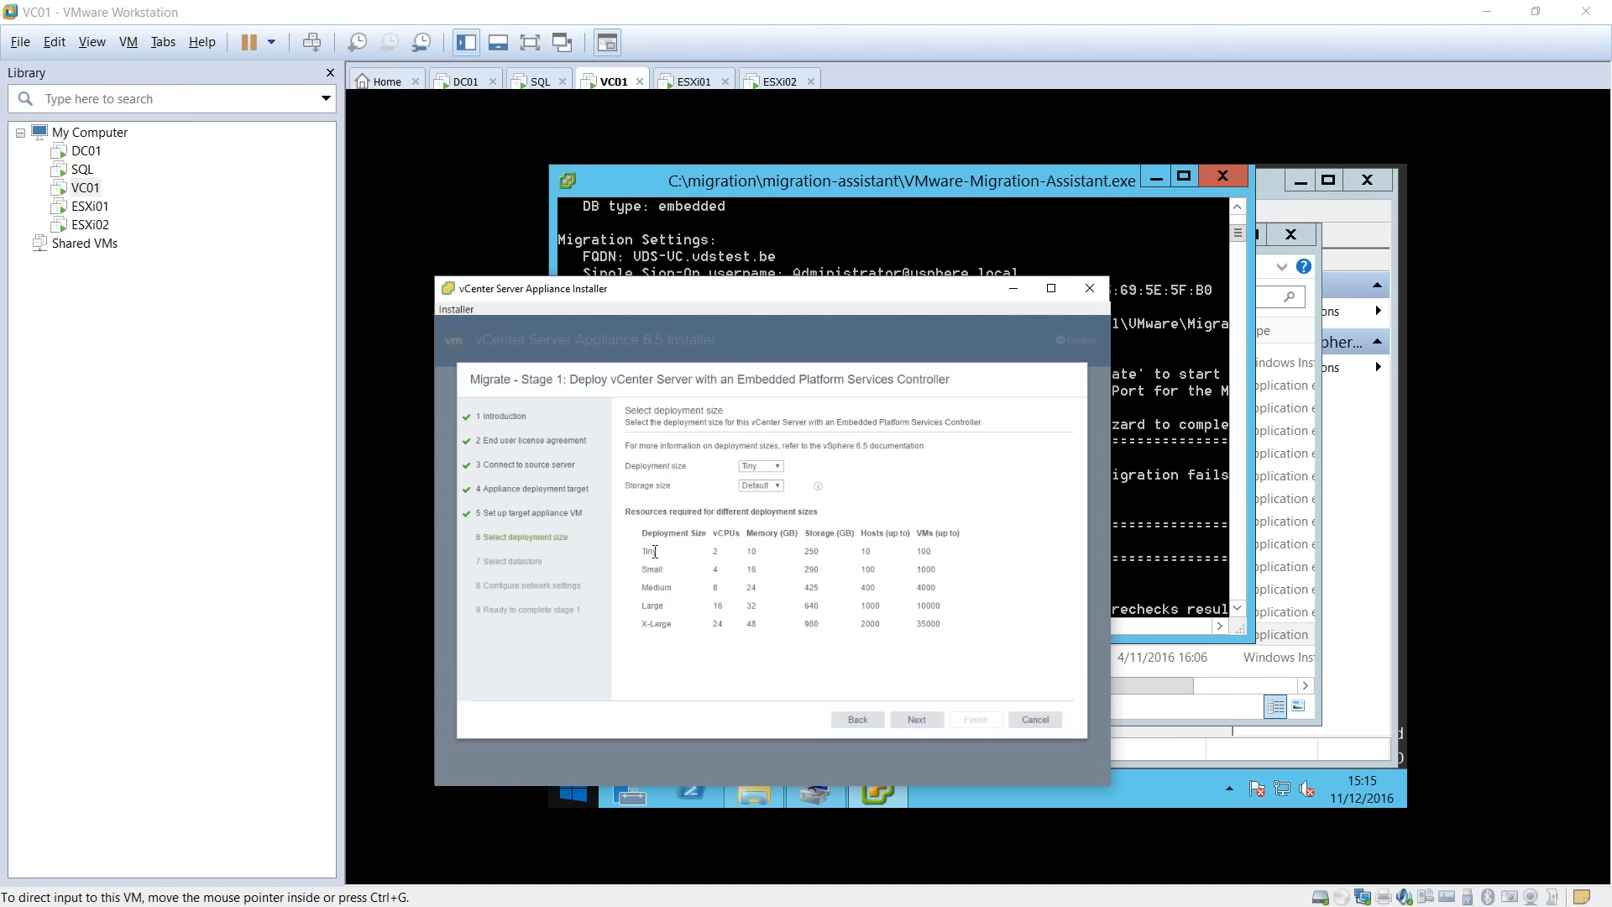
Review the resource requirements of the Tiny, Medium and X-Large deployment size rows.
{"action": "left_click_drag", "start_coordinate": [645, 552], "coordinate": [932, 552]}
{"action": "left_click_drag", "start_coordinate": [654, 588], "coordinate": [876, 590]}
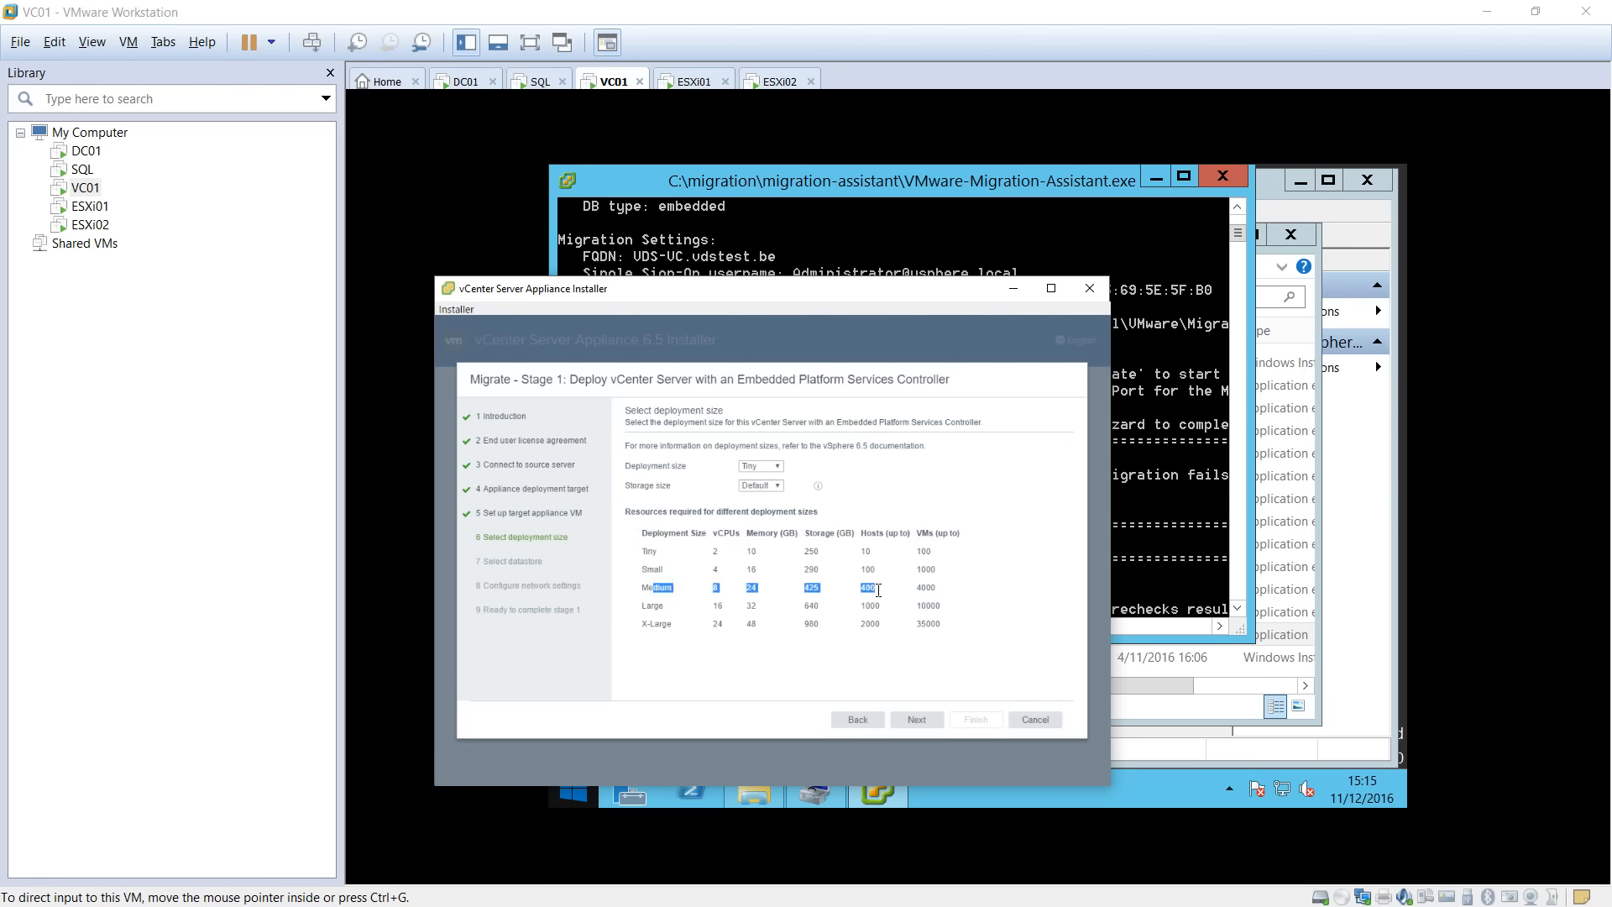
{"action": "left_click", "coordinate": [929, 590]}
{"action": "left_click_drag", "start_coordinate": [641, 624], "coordinate": [939, 622]}
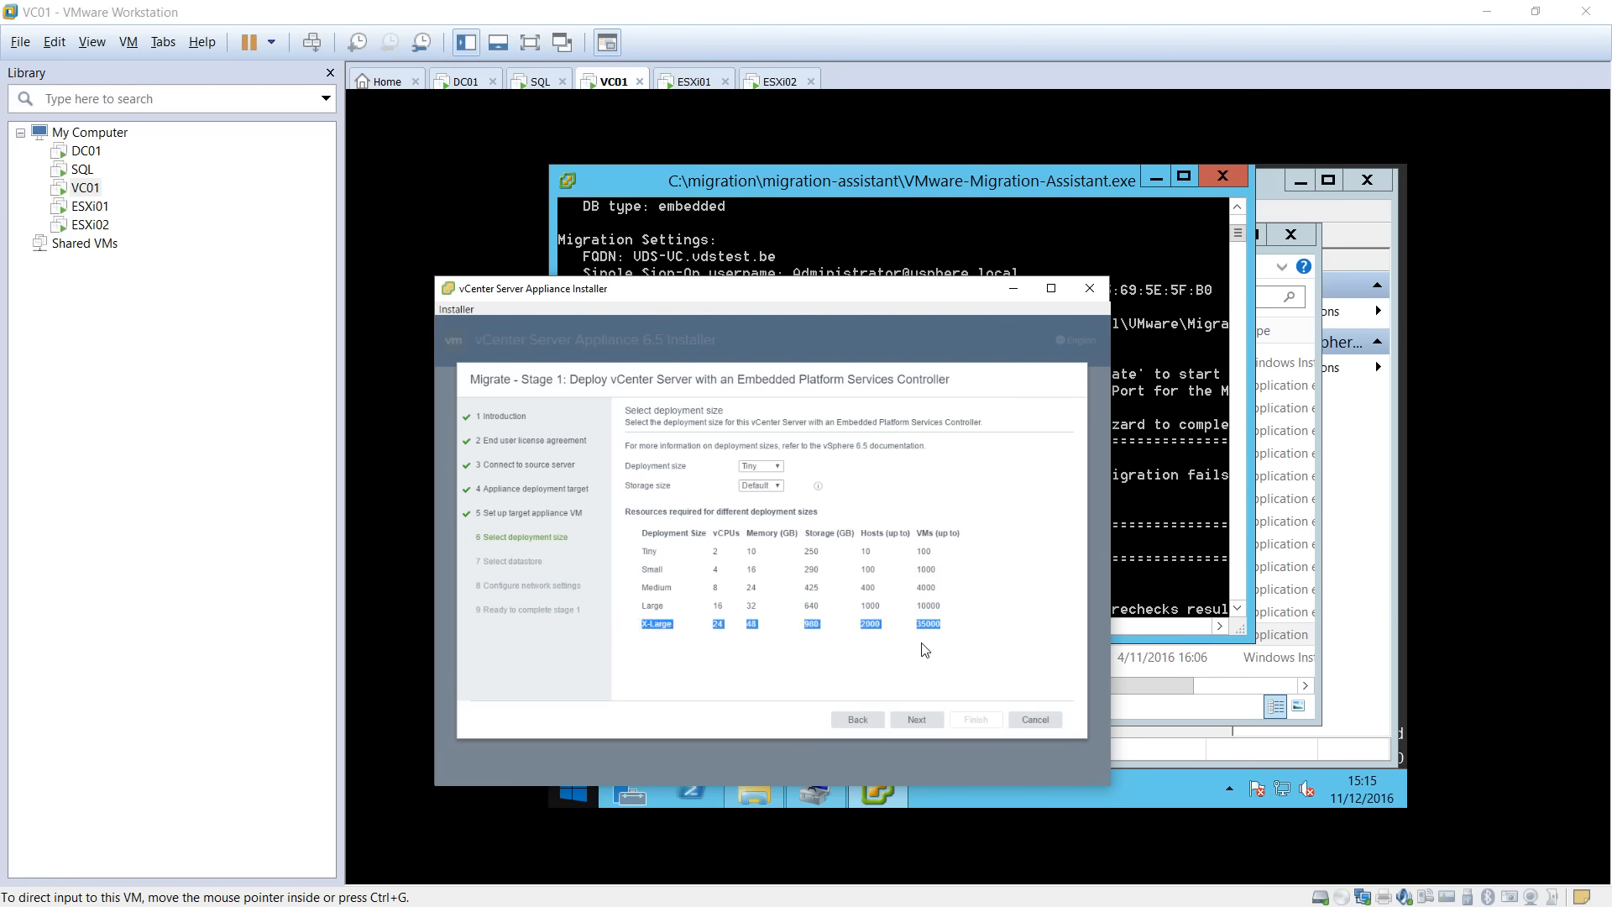
{"action": "left_click", "coordinate": [880, 633]}
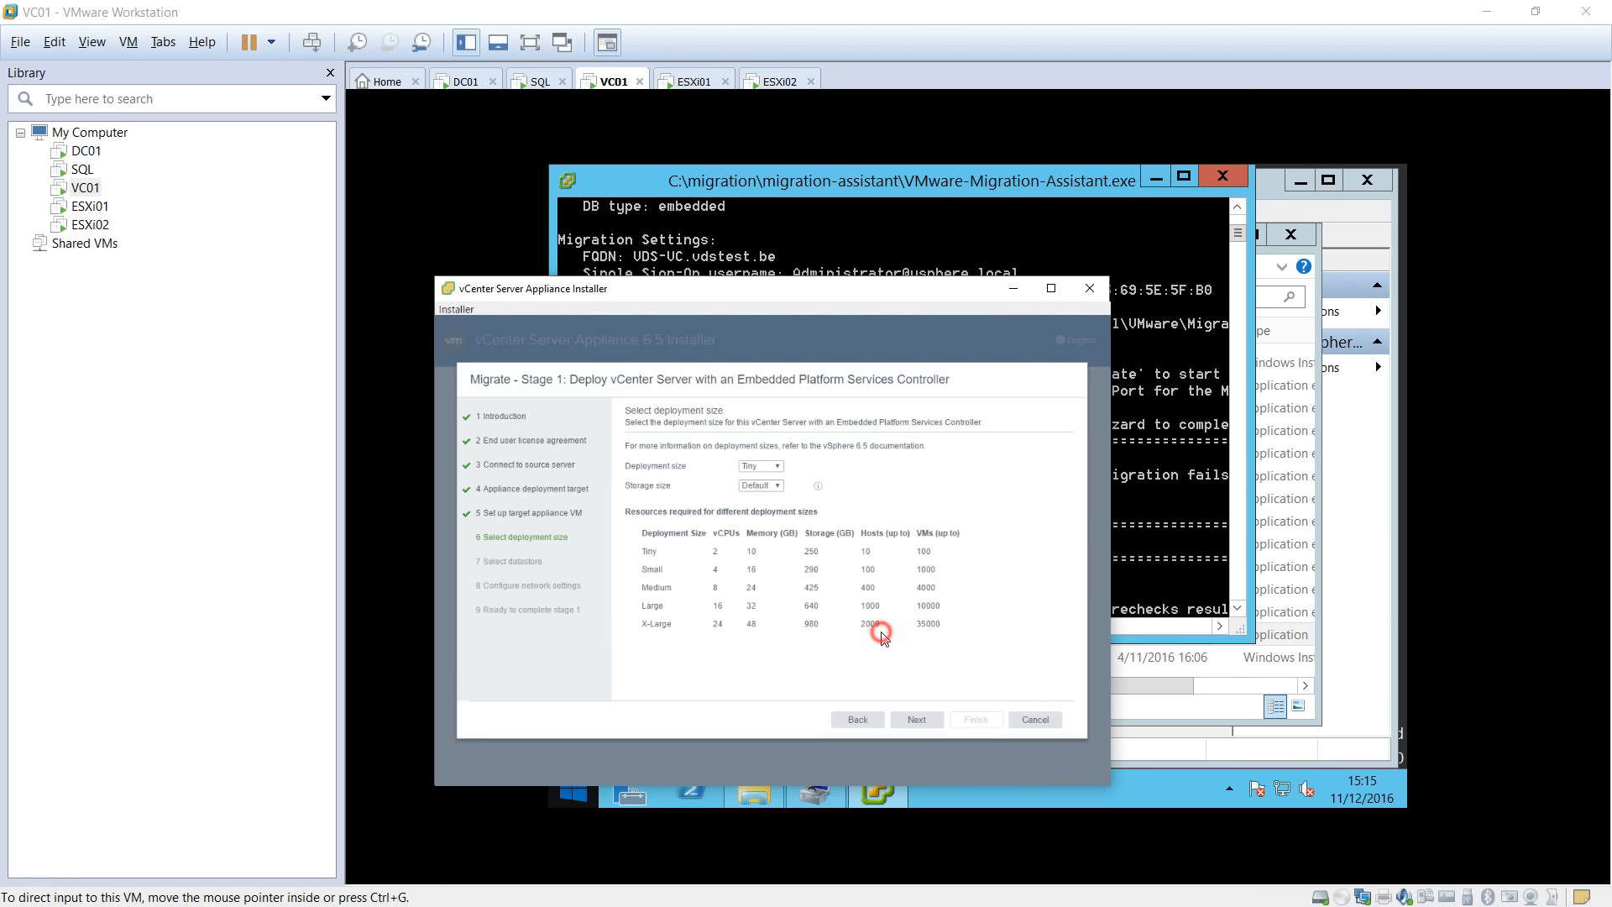
{"action": "left_click", "coordinate": [929, 621]}
{"action": "left_click_drag", "start_coordinate": [939, 623], "coordinate": [646, 628]}
{"action": "left_click", "coordinate": [873, 624]}
Try the Large and X-Large storage sizes, then keep Default storage with Tiny size.
{"action": "left_click", "coordinate": [776, 485]}
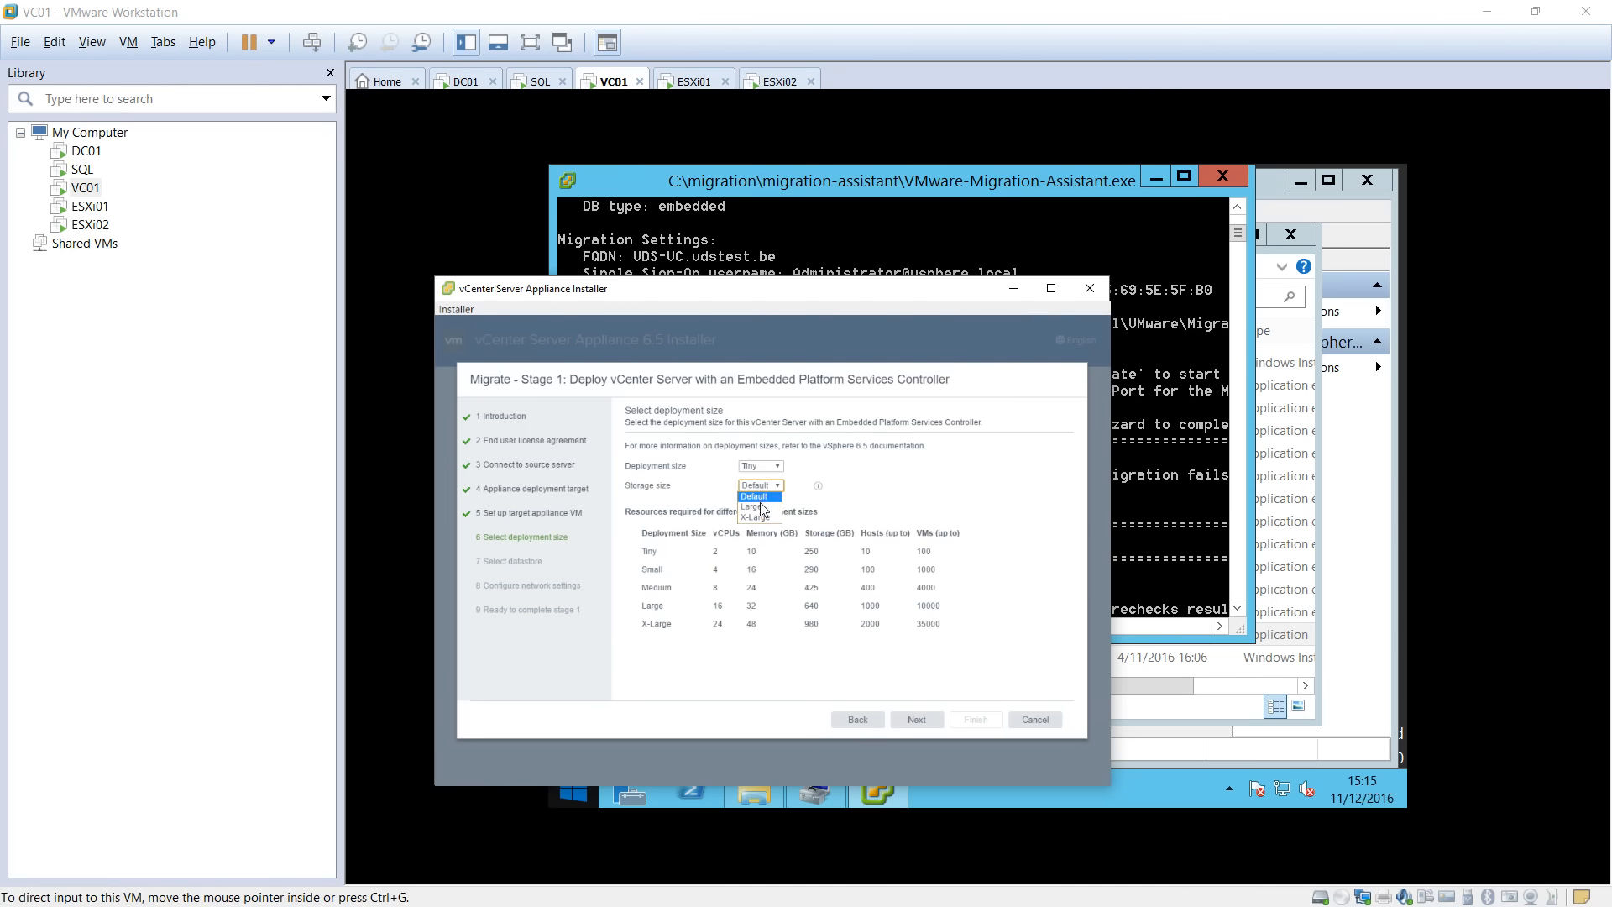
{"action": "left_click", "coordinate": [761, 508]}
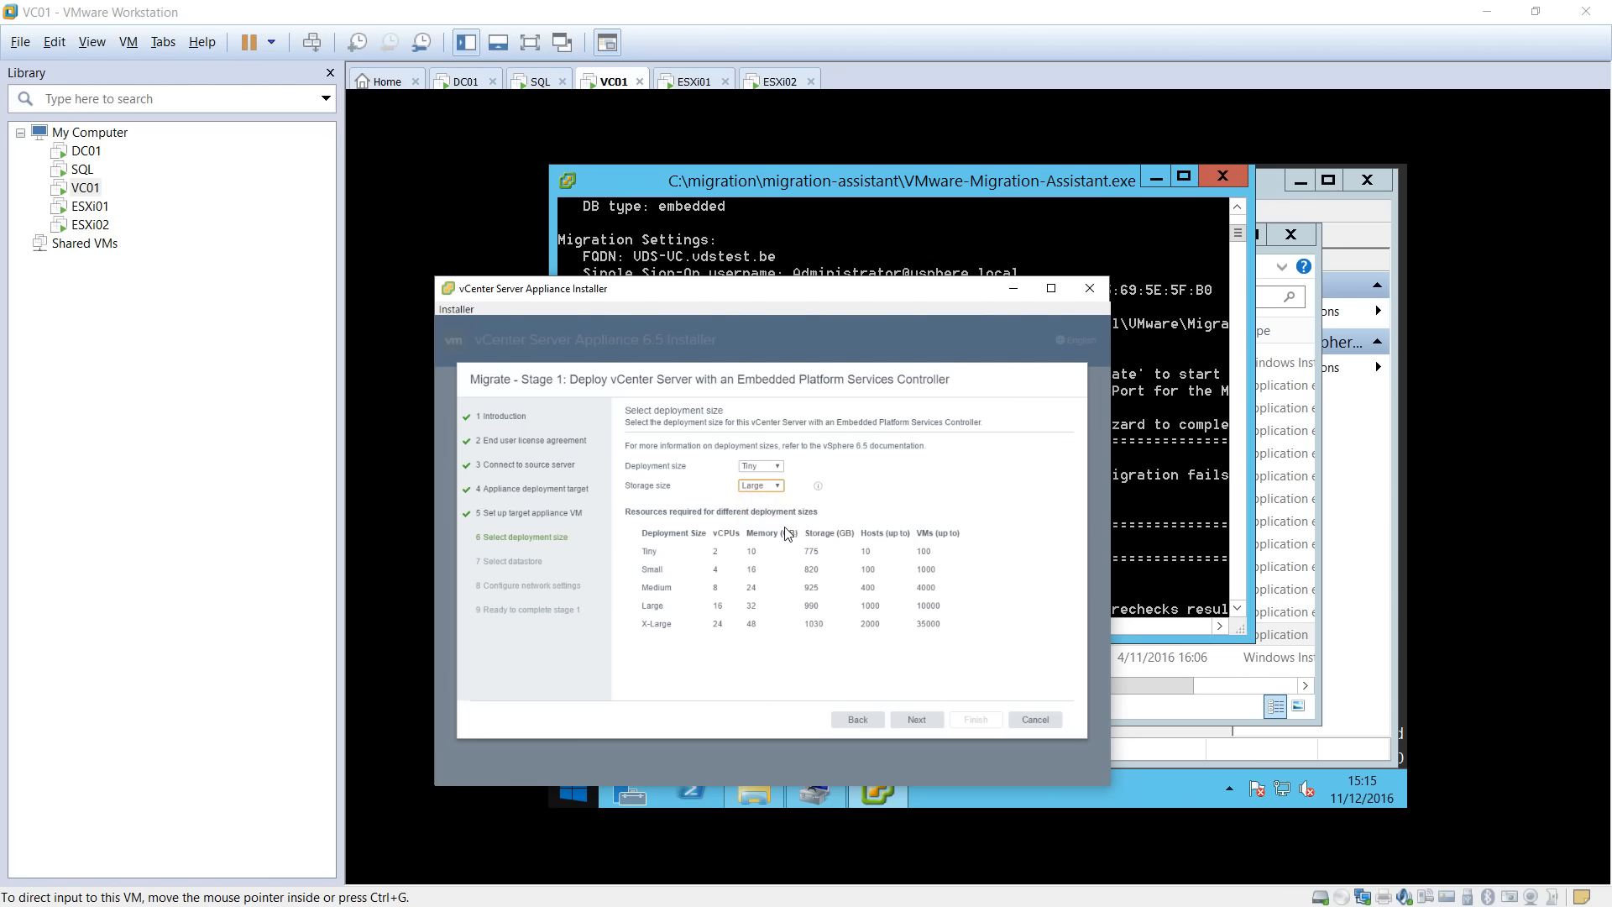
{"action": "left_click", "coordinate": [776, 486]}
{"action": "left_click", "coordinate": [764, 522]}
{"action": "left_click", "coordinate": [774, 487]}
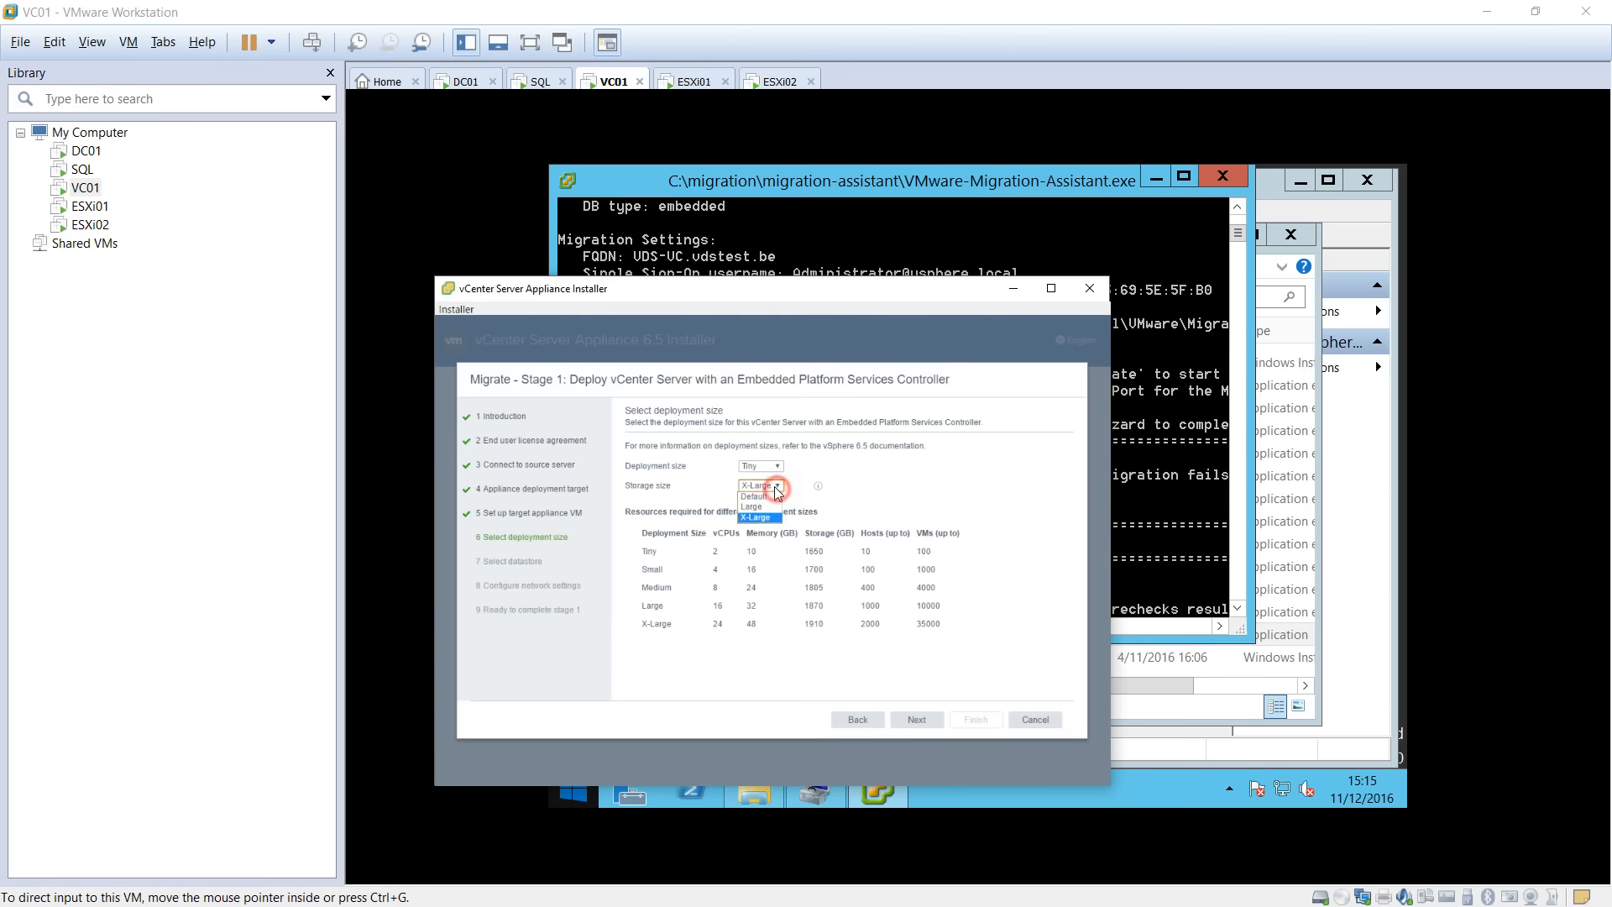
{"action": "left_click", "coordinate": [758, 496]}
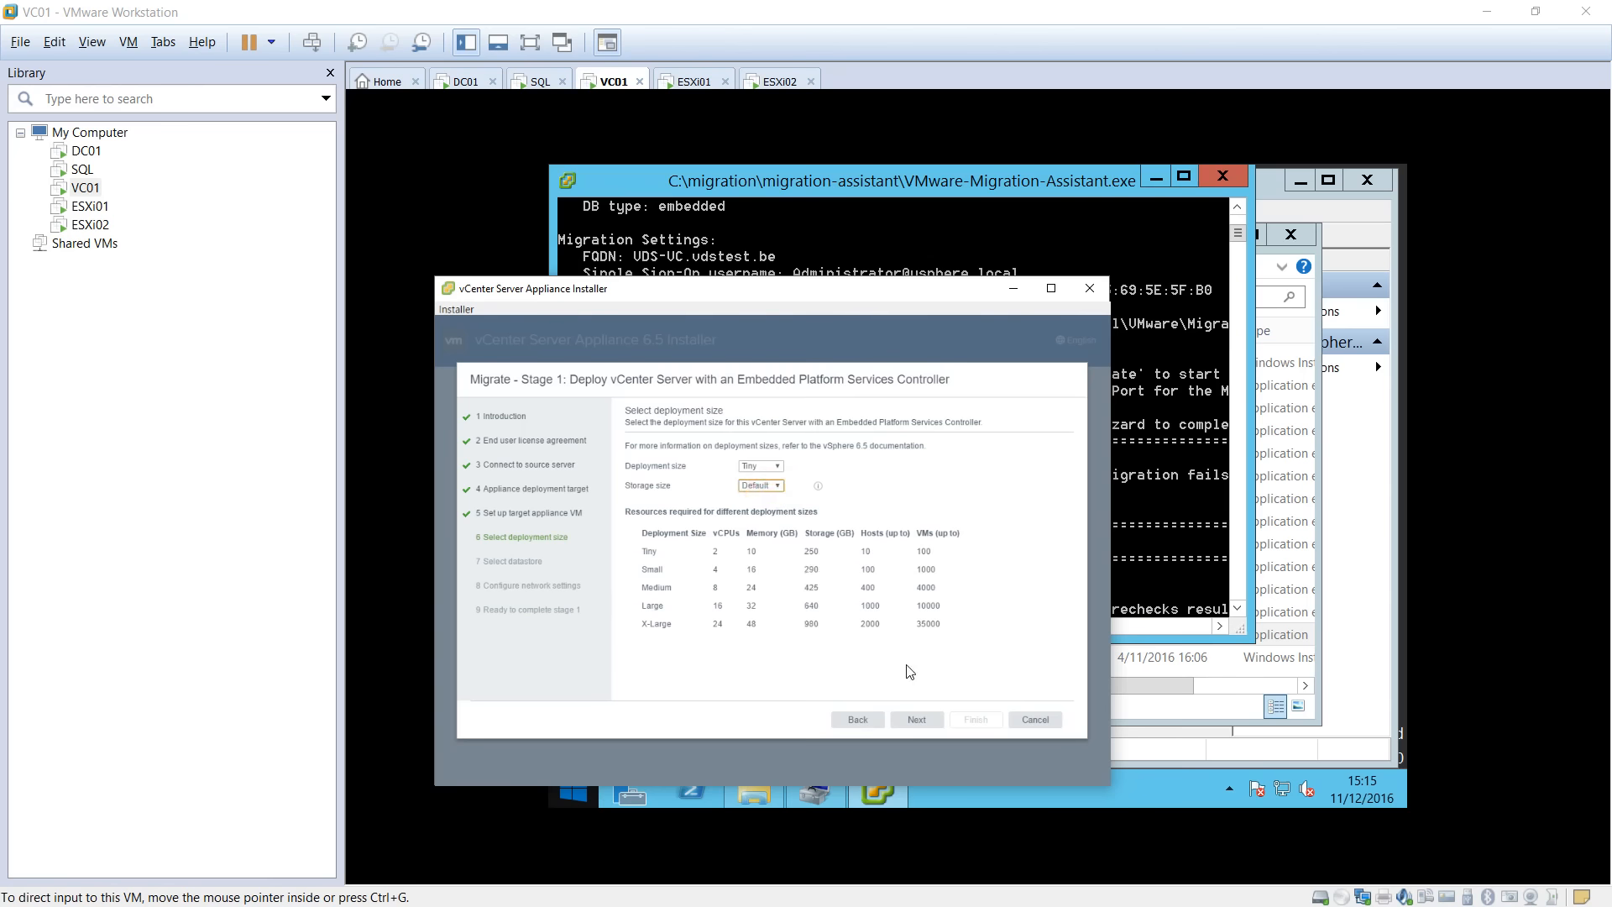
{"action": "left_click", "coordinate": [916, 719]}
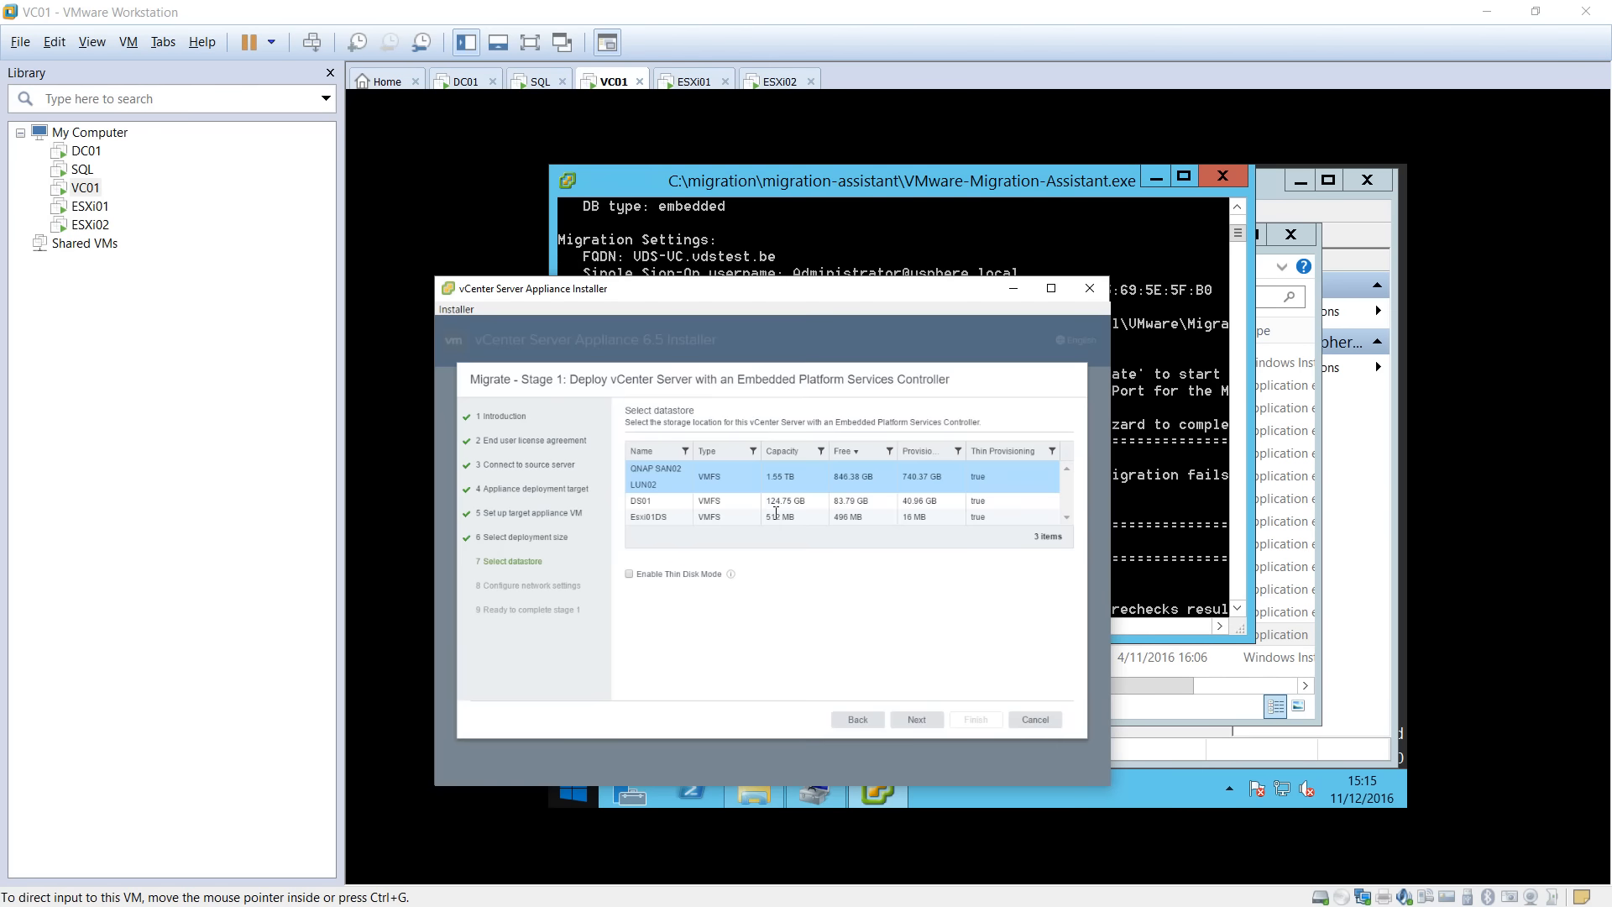
Place the appliance on datastore DS01 with thin disk mode, using the DPortGroup network.
{"action": "left_click", "coordinate": [629, 574]}
{"action": "left_click", "coordinate": [644, 504]}
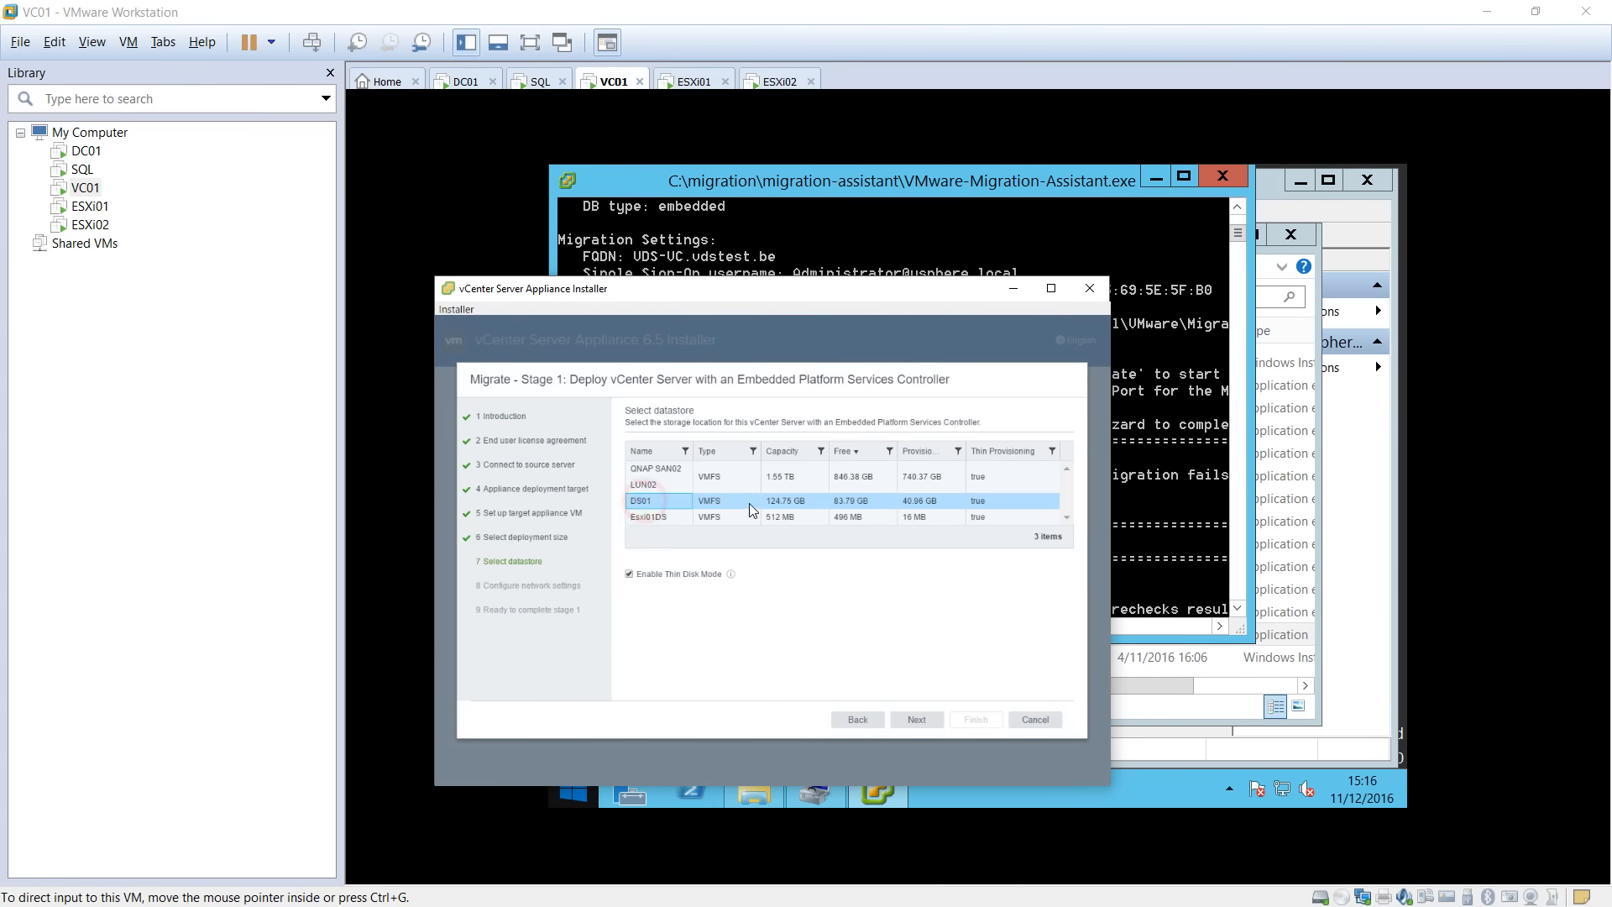
{"action": "left_click", "coordinate": [916, 719]}
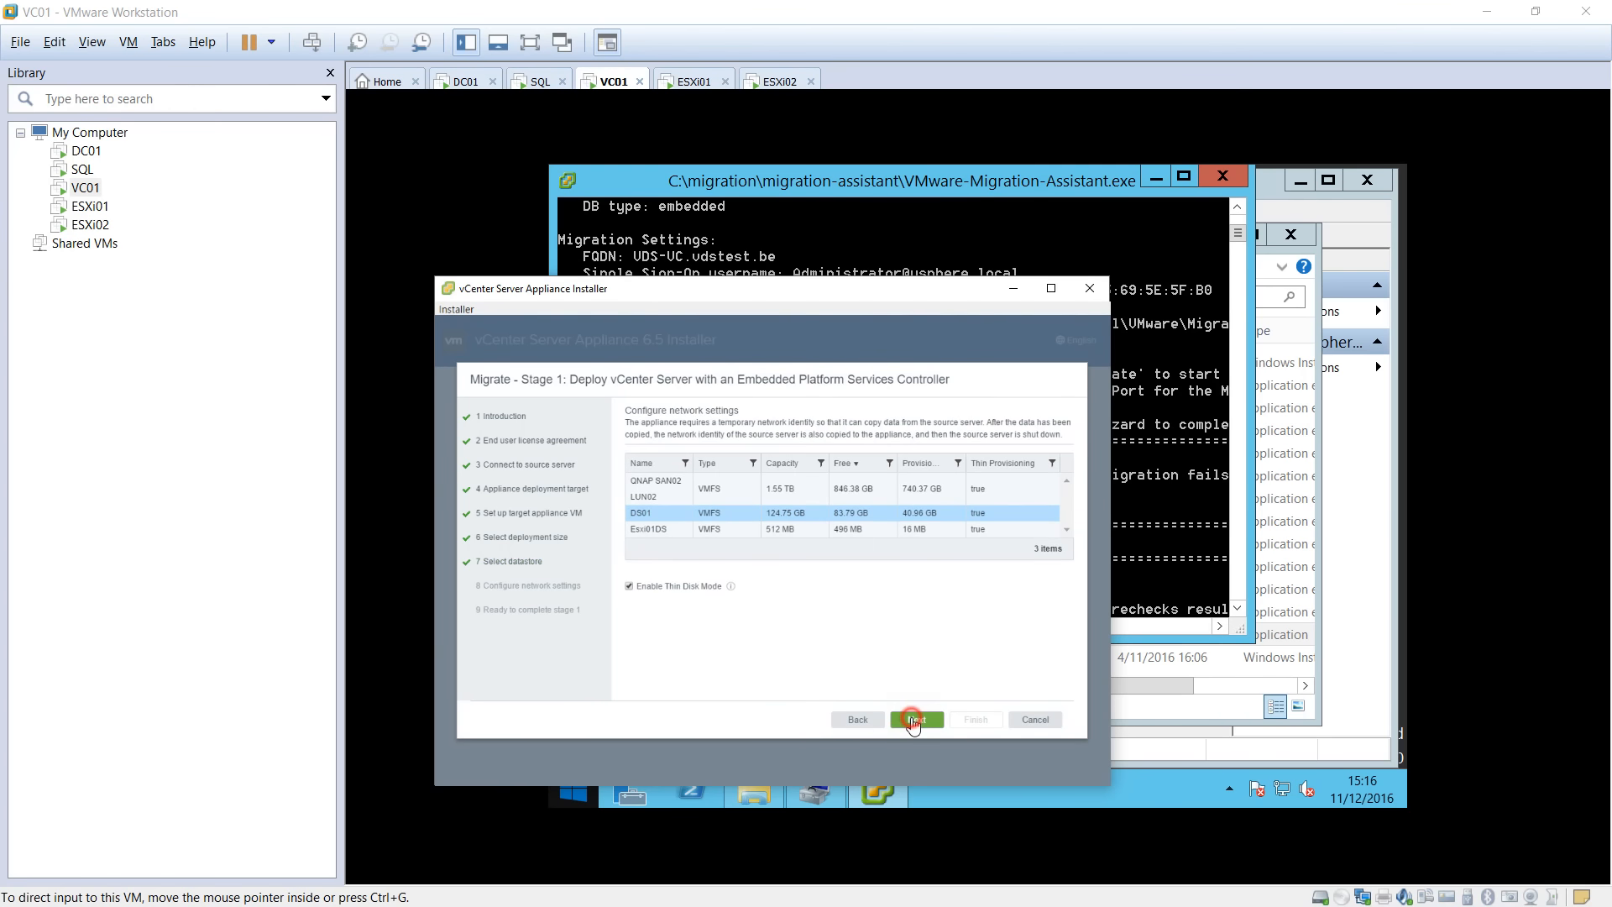
{"action": "left_click", "coordinate": [830, 460]}
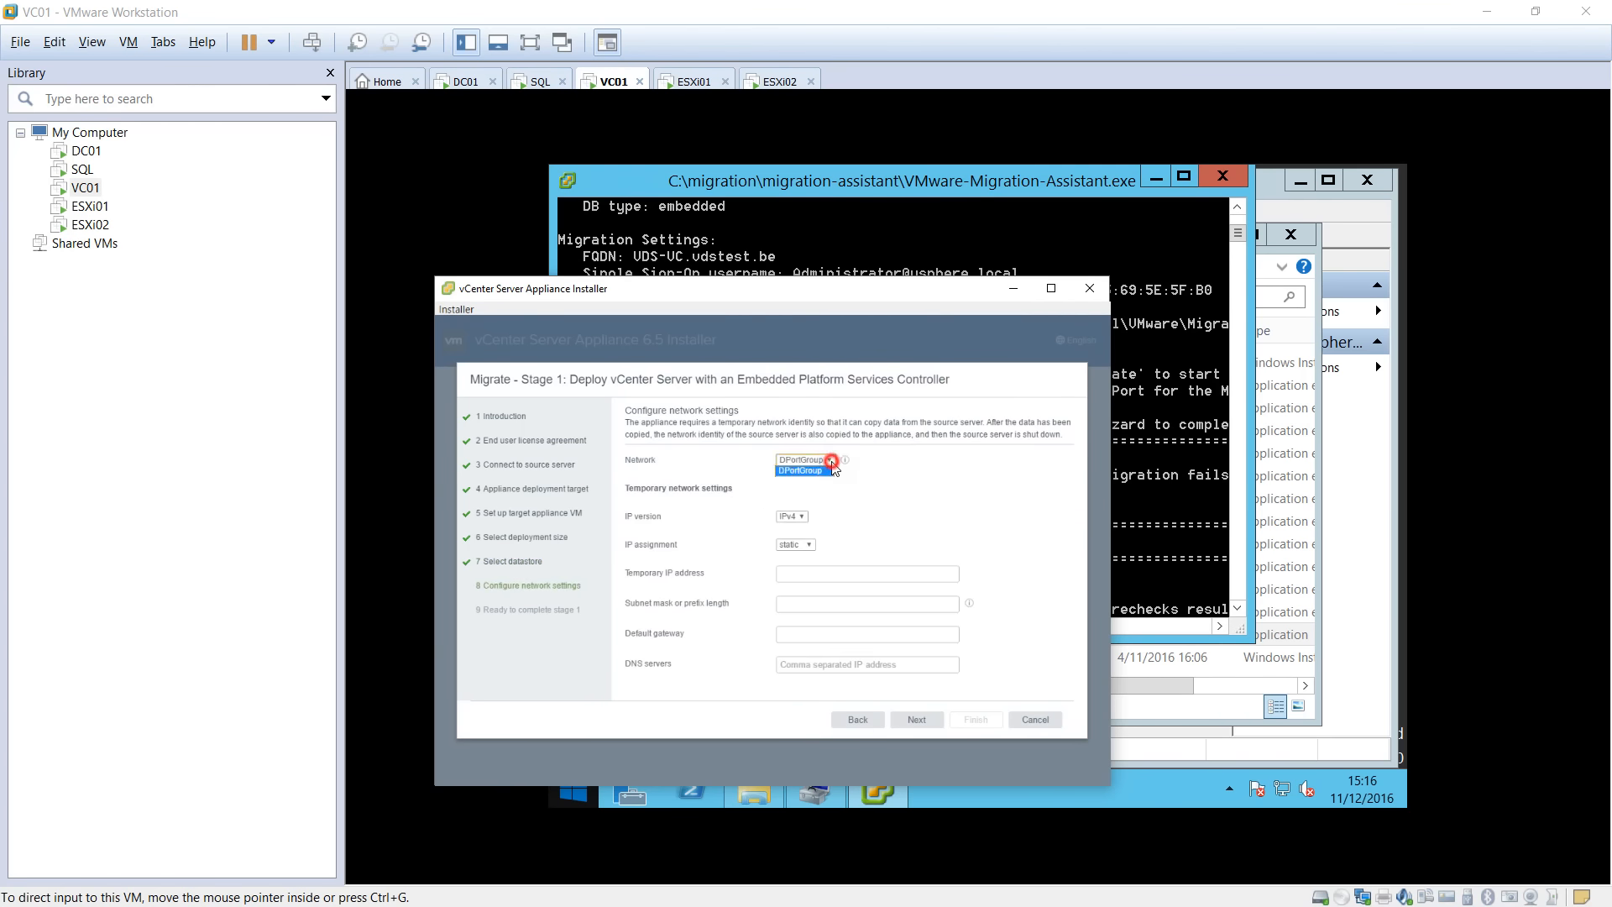
{"action": "left_click", "coordinate": [803, 471]}
{"action": "left_click", "coordinate": [844, 460]}
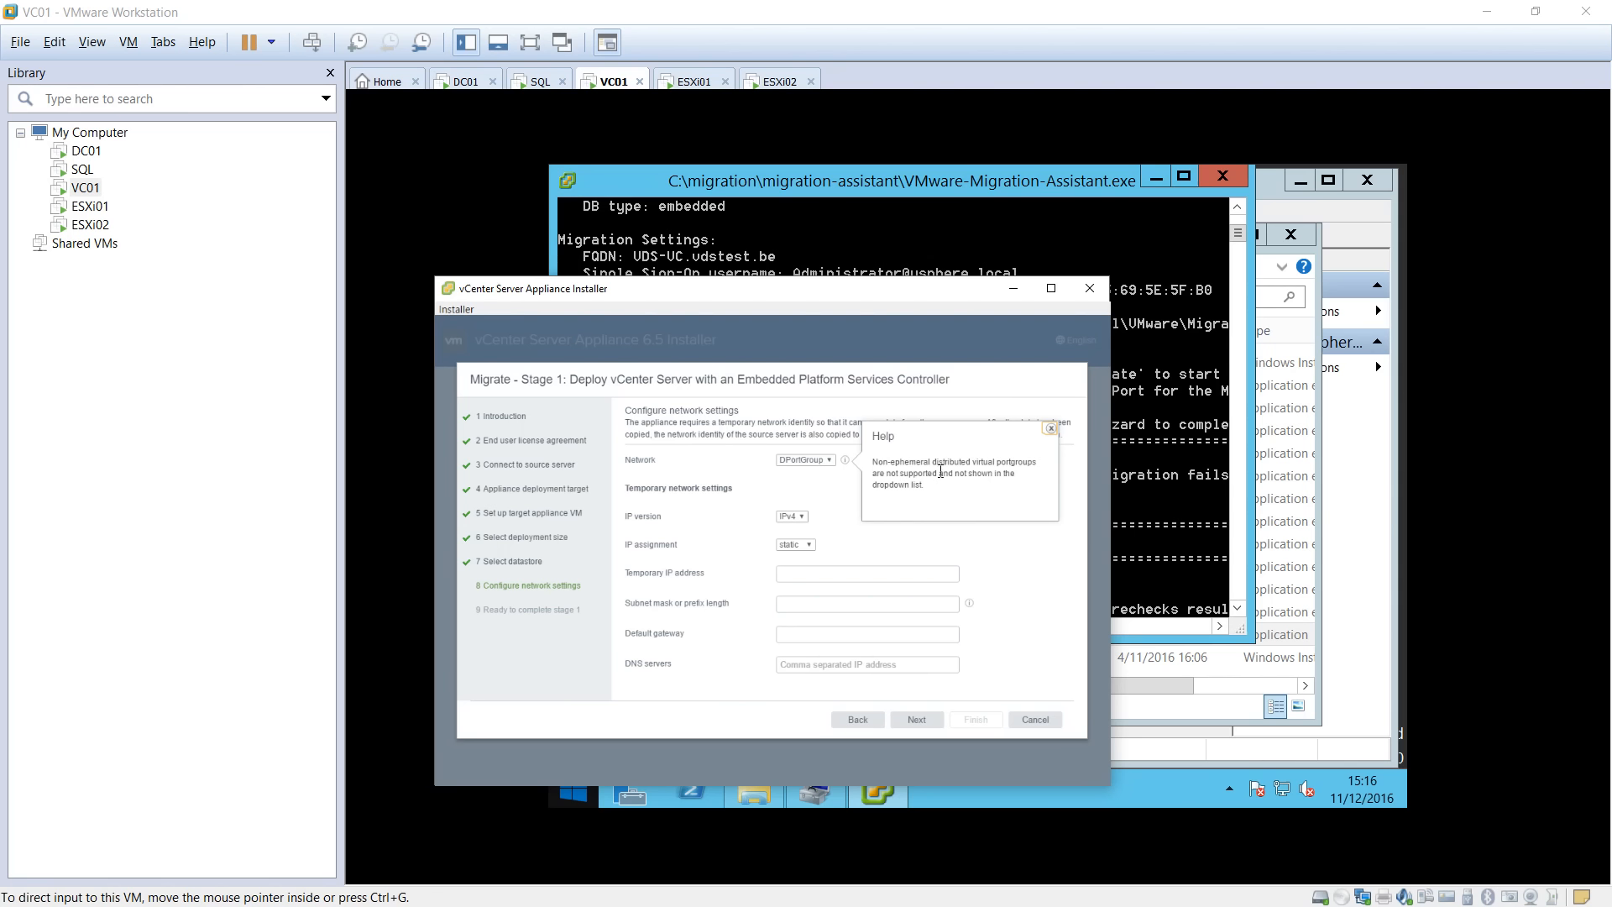
{"action": "left_click", "coordinate": [759, 487]}
Set temporary IP 192.168.238.55, mask 255.255.255.0, gateway 192.168.238.2, DNS 192.168.238.11.
{"action": "left_click", "coordinate": [802, 572]}
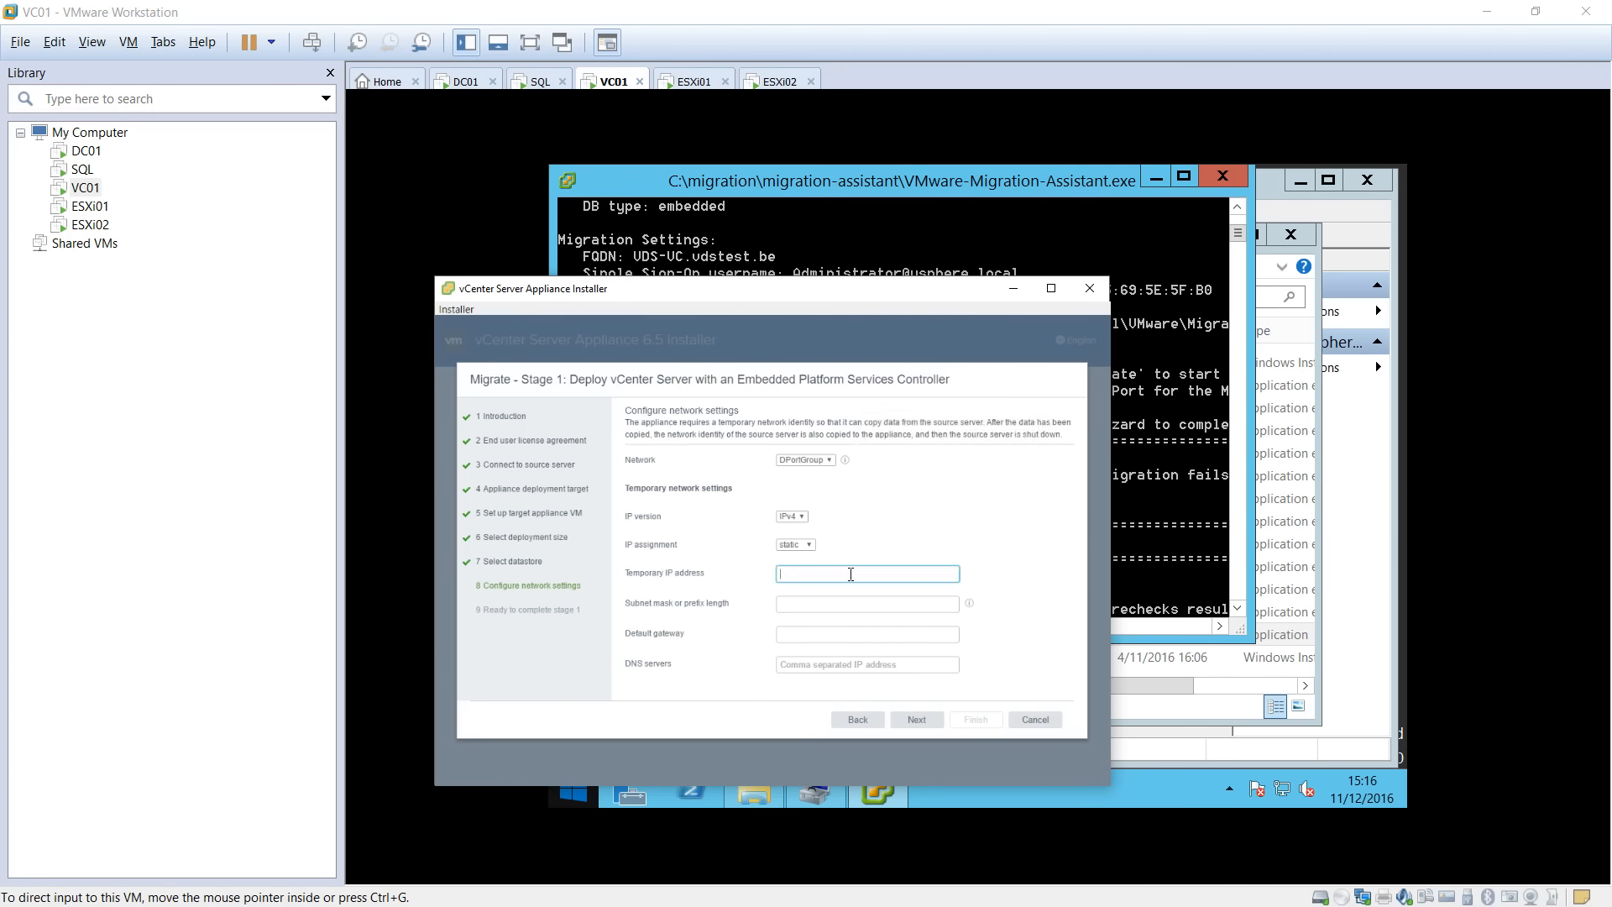
{"action": "type", "text": "192.168.238.55"}
{"action": "key", "text": "Tab"}
{"action": "type", "text": "255"}
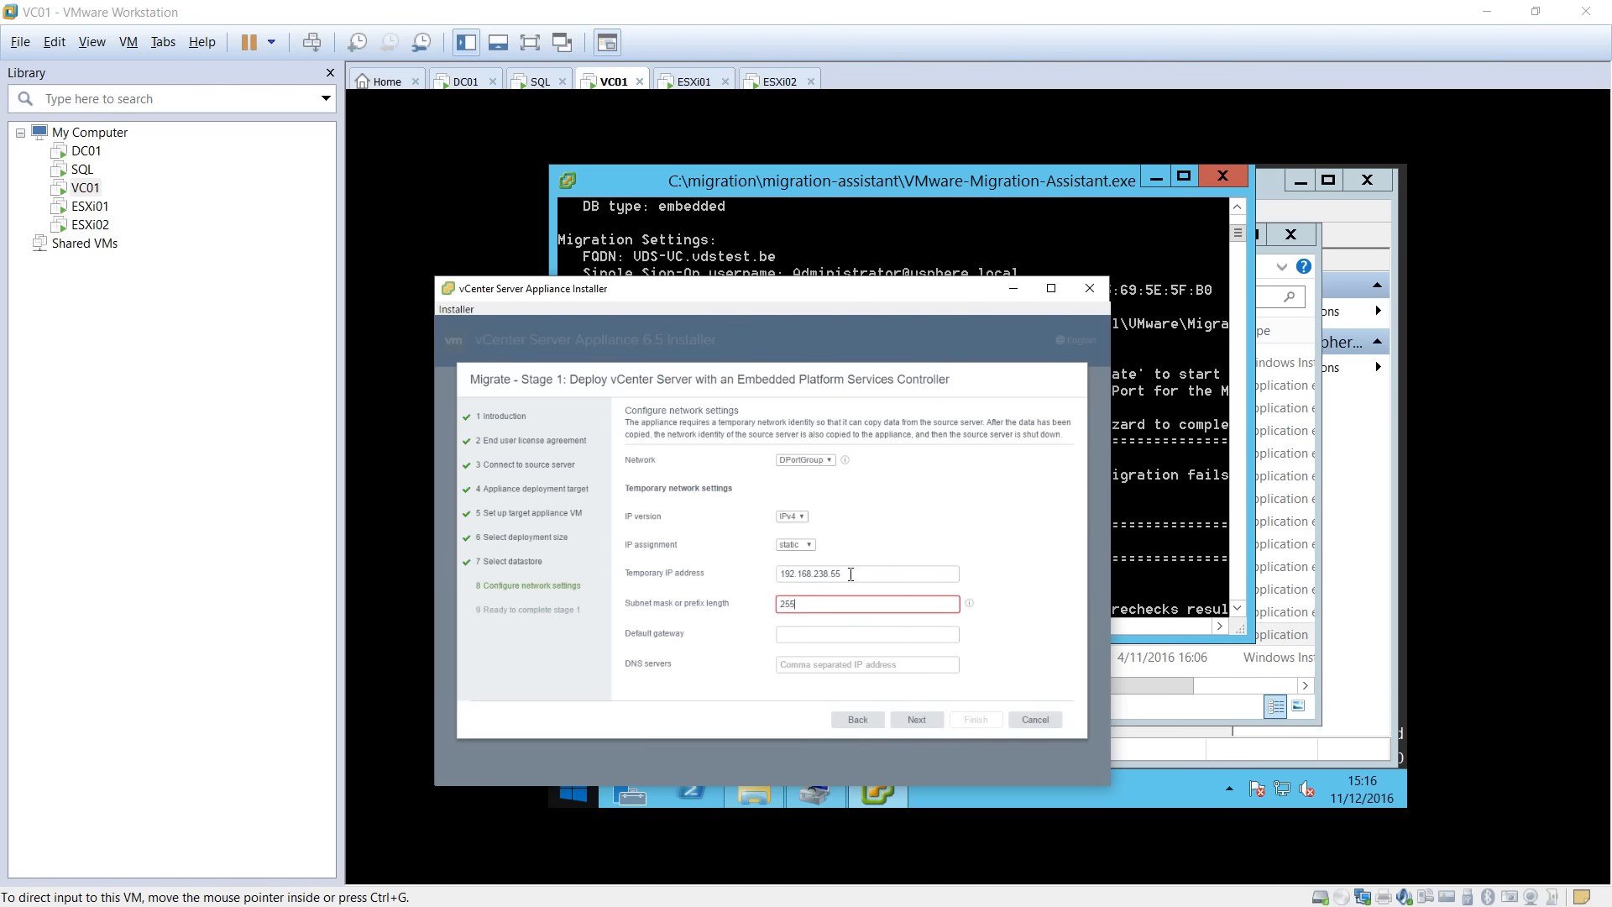
{"action": "type", "text": ".255.255.0"}
{"action": "key", "text": "Tab"}
{"action": "type", "text": "1"}
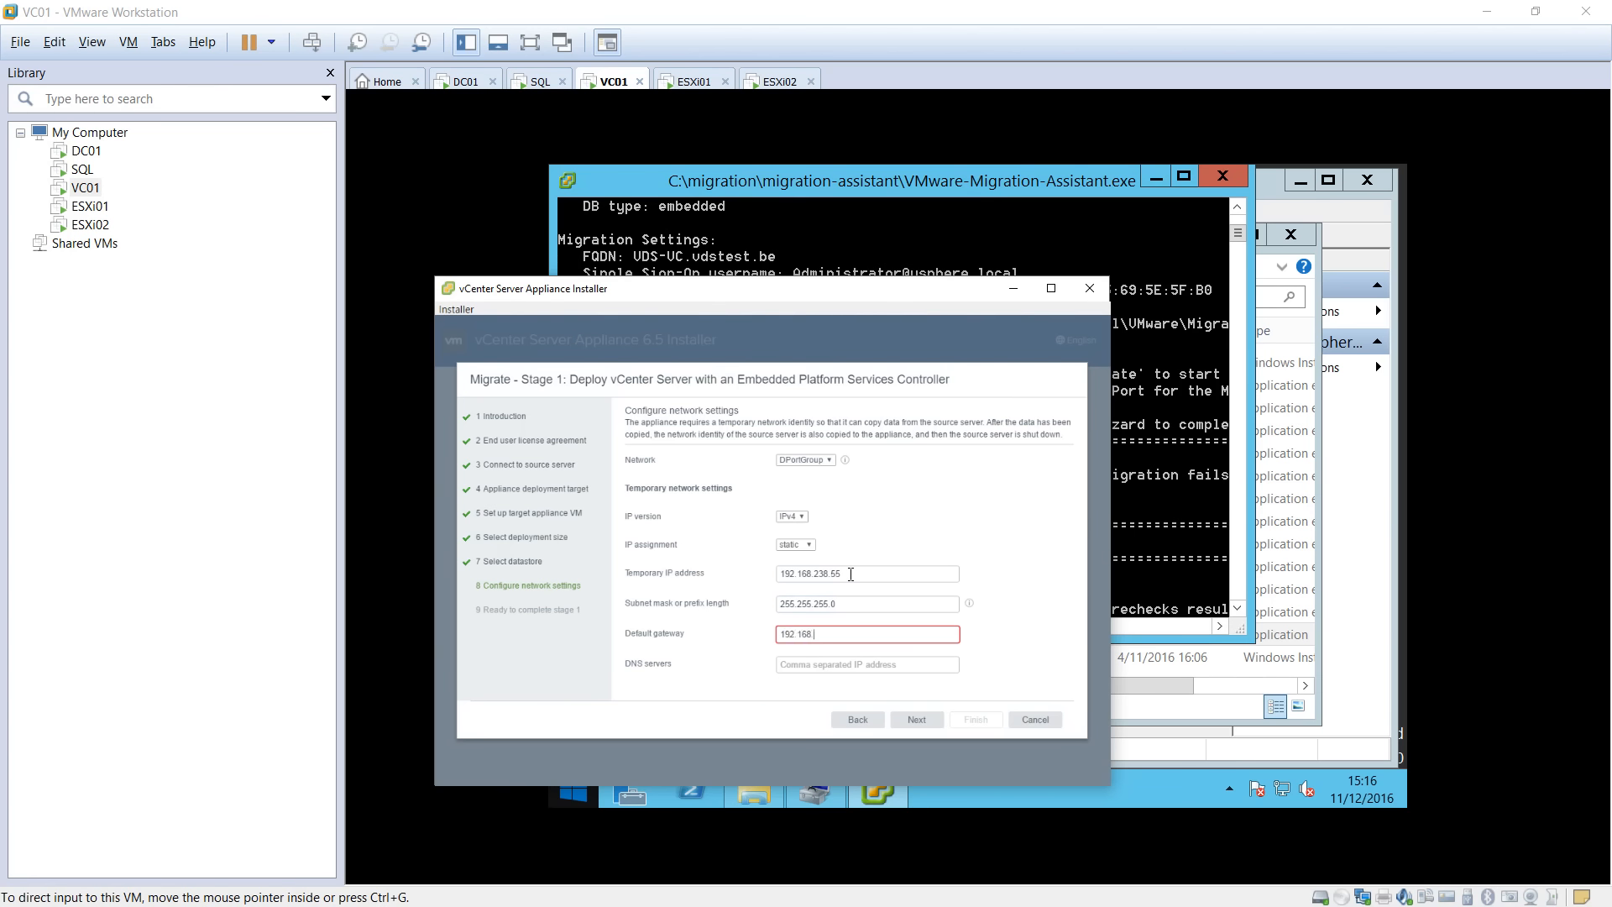
{"action": "type", "text": "92.168.238.2"}
{"action": "key", "text": "Tab"}
{"action": "type", "text": "19"}
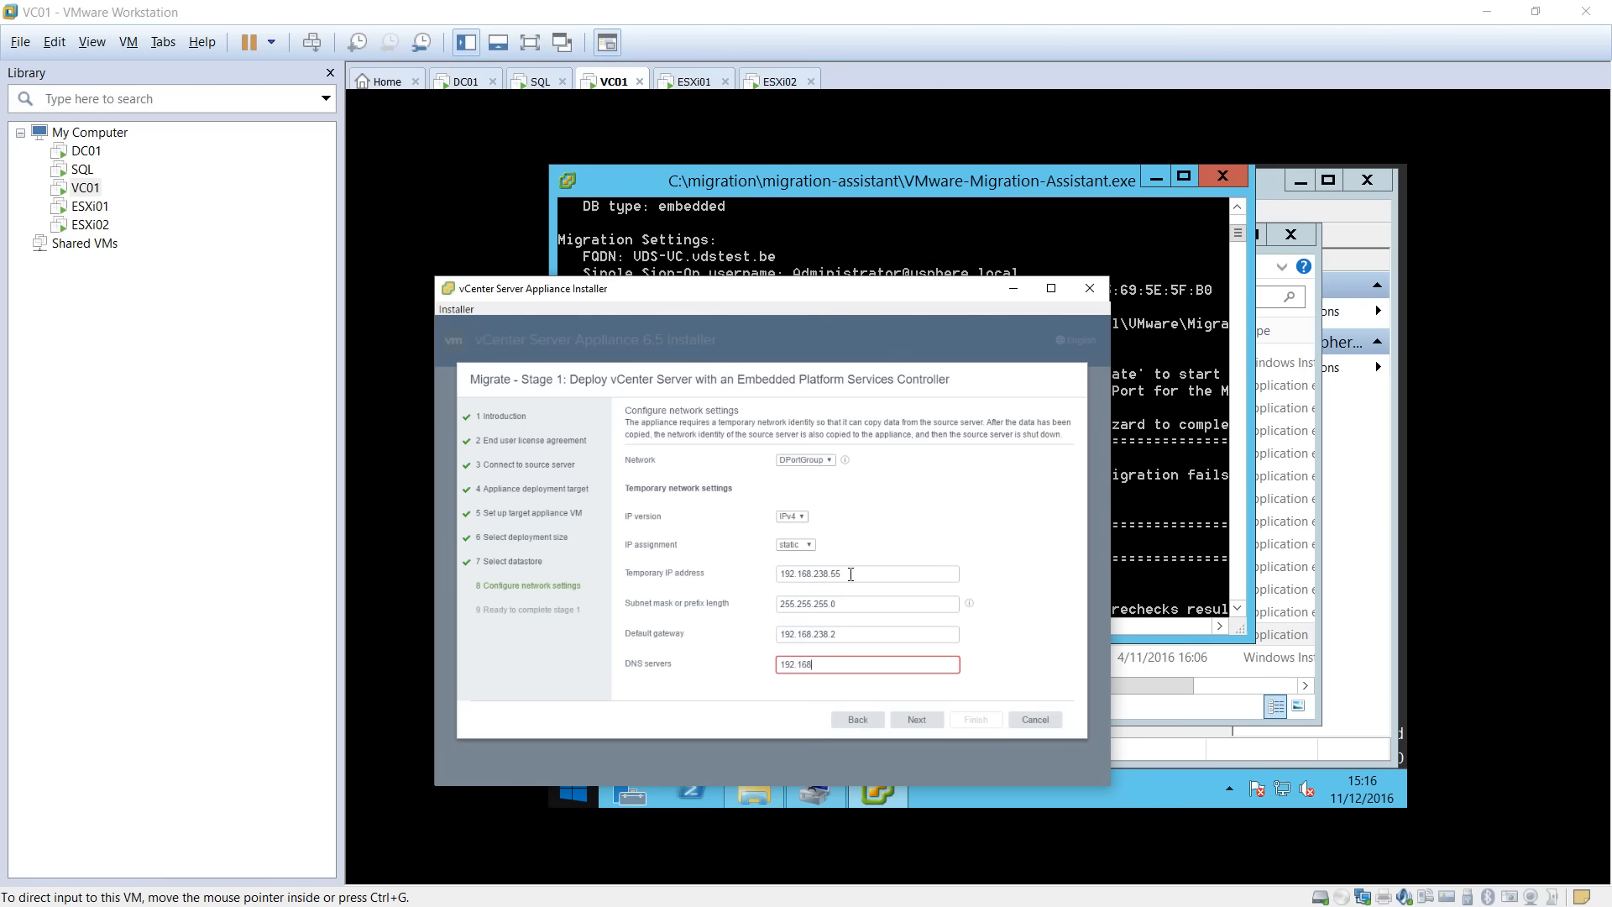
{"action": "type", "text": "2.168.238.11"}
{"action": "left_click", "coordinate": [916, 719]}
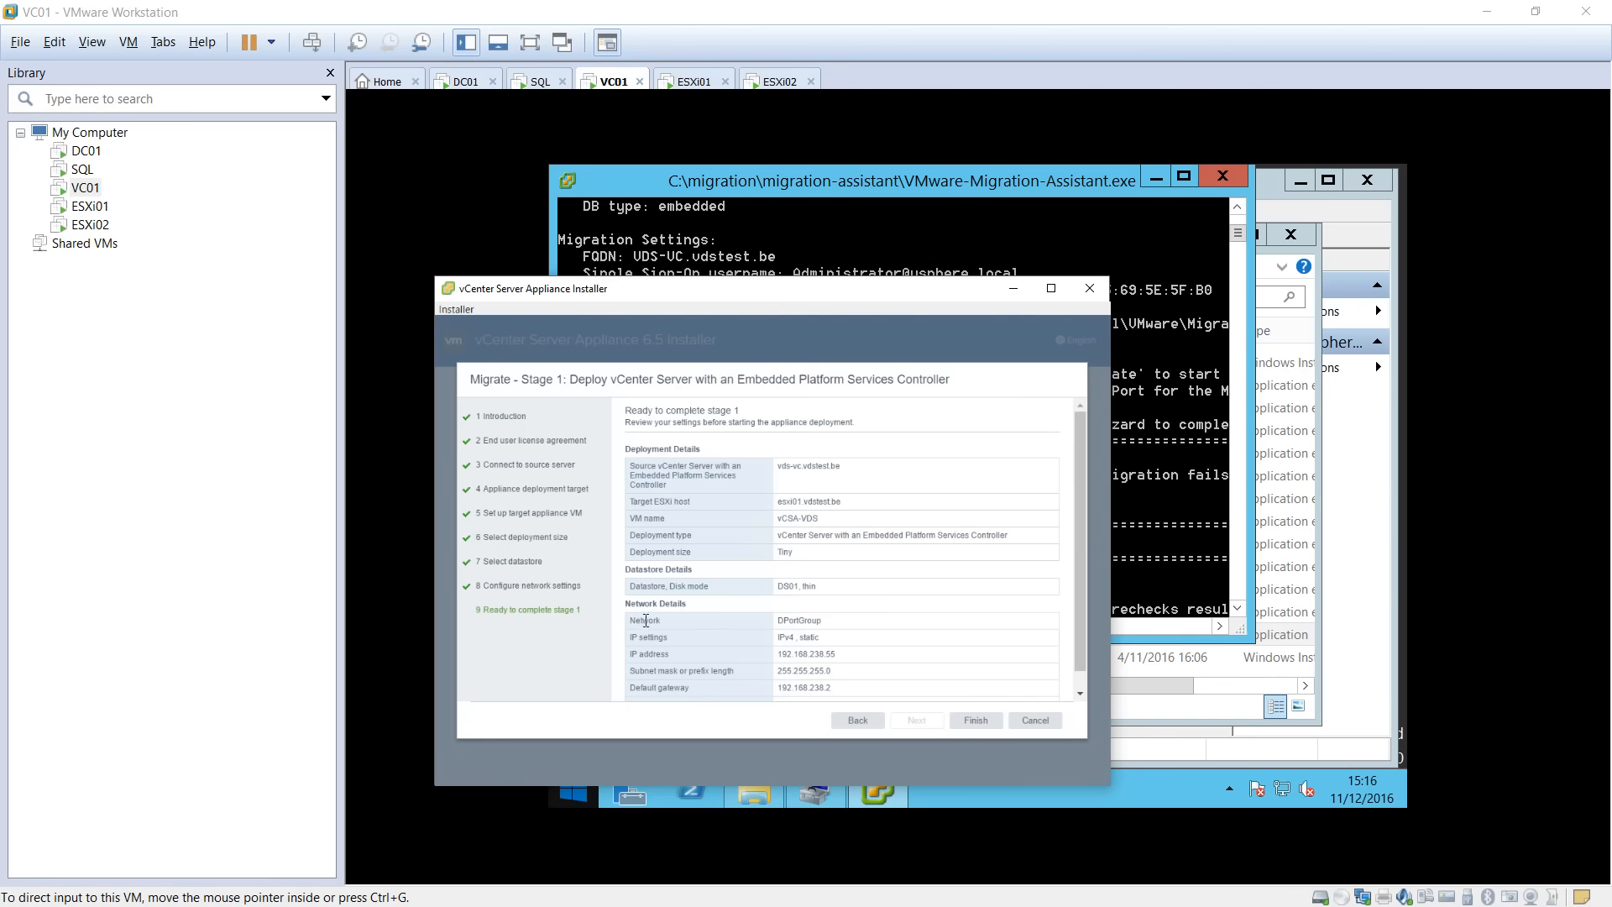
{"action": "scroll", "coordinate": [1081, 474], "scroll_direction": "down", "scroll_amount": 1}
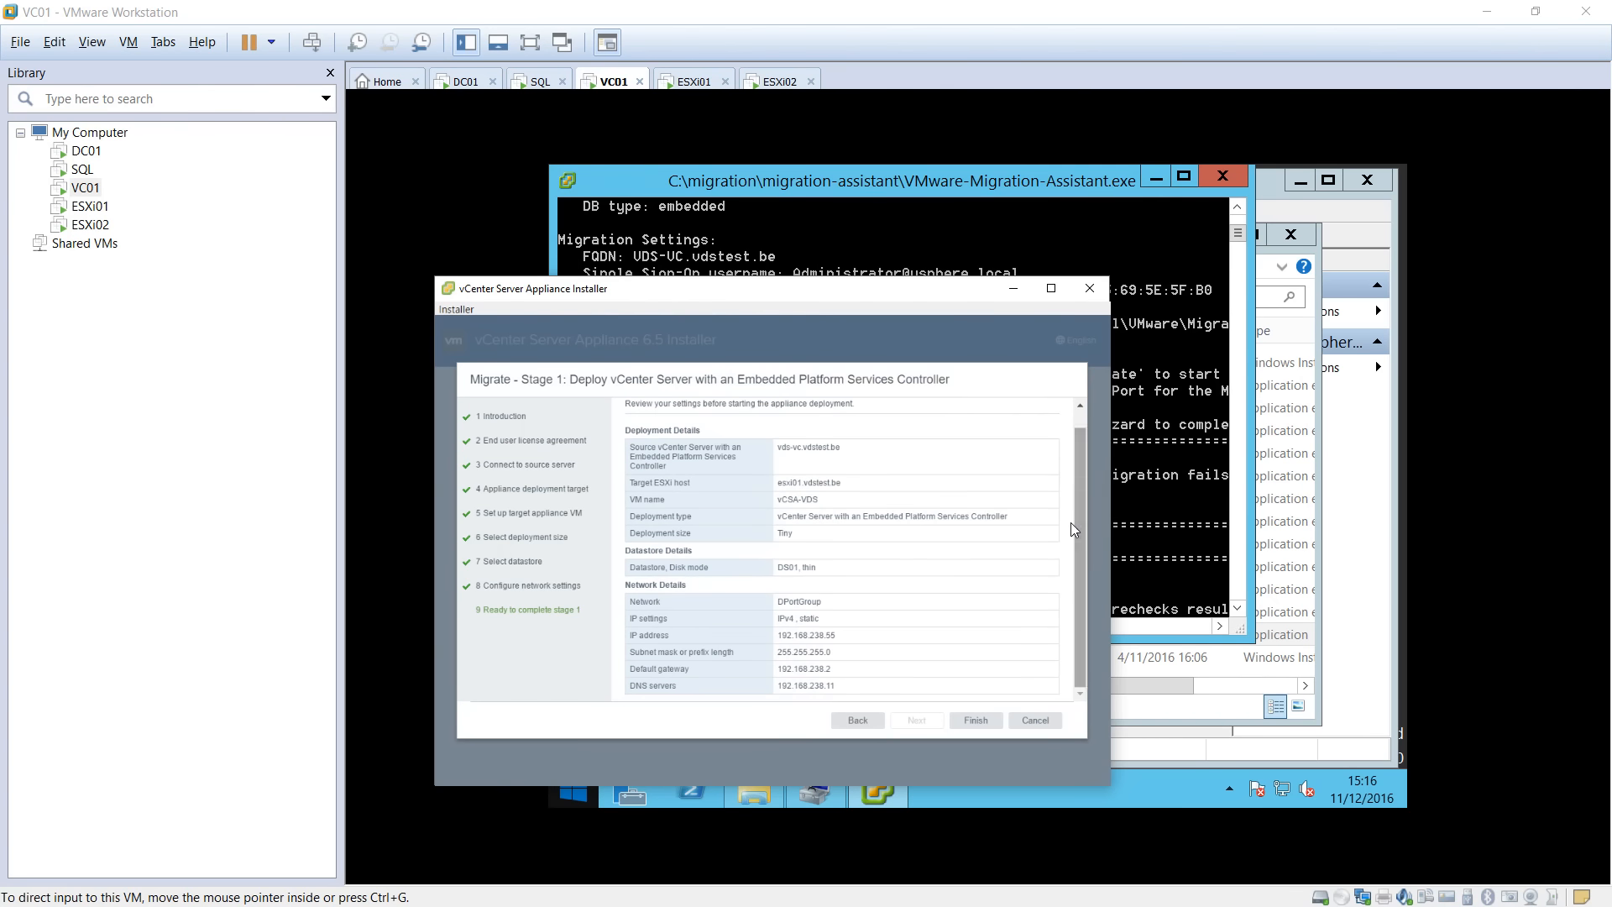
{"action": "scroll", "coordinate": [829, 527], "scroll_direction": "up", "scroll_amount": 1}
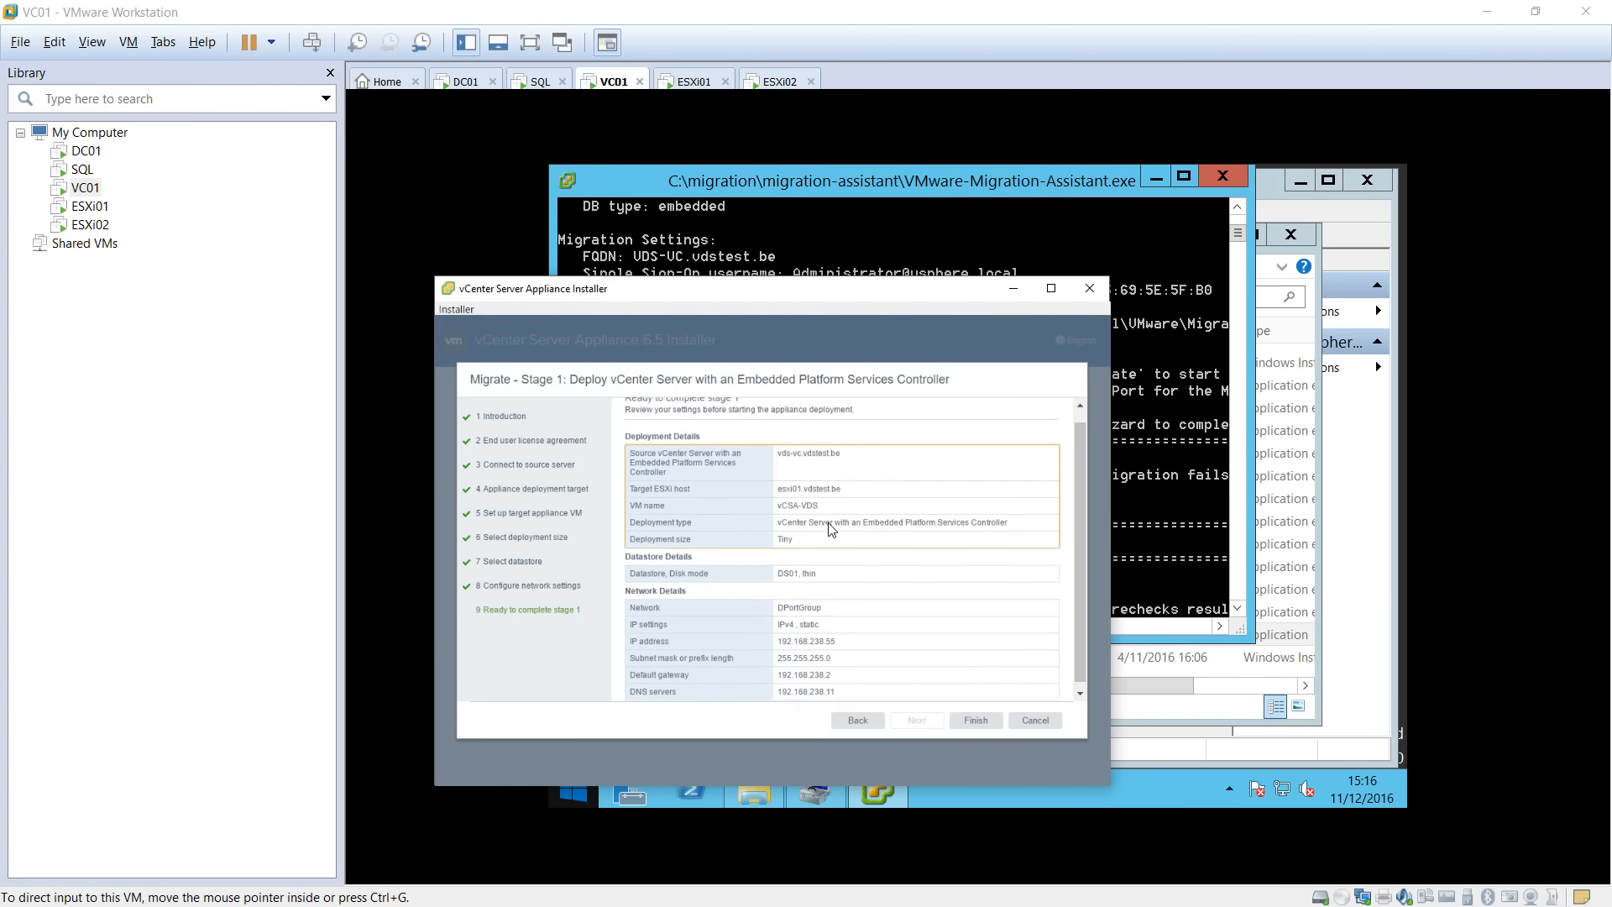
{"action": "scroll", "coordinate": [827, 546], "scroll_direction": "up", "scroll_amount": 1}
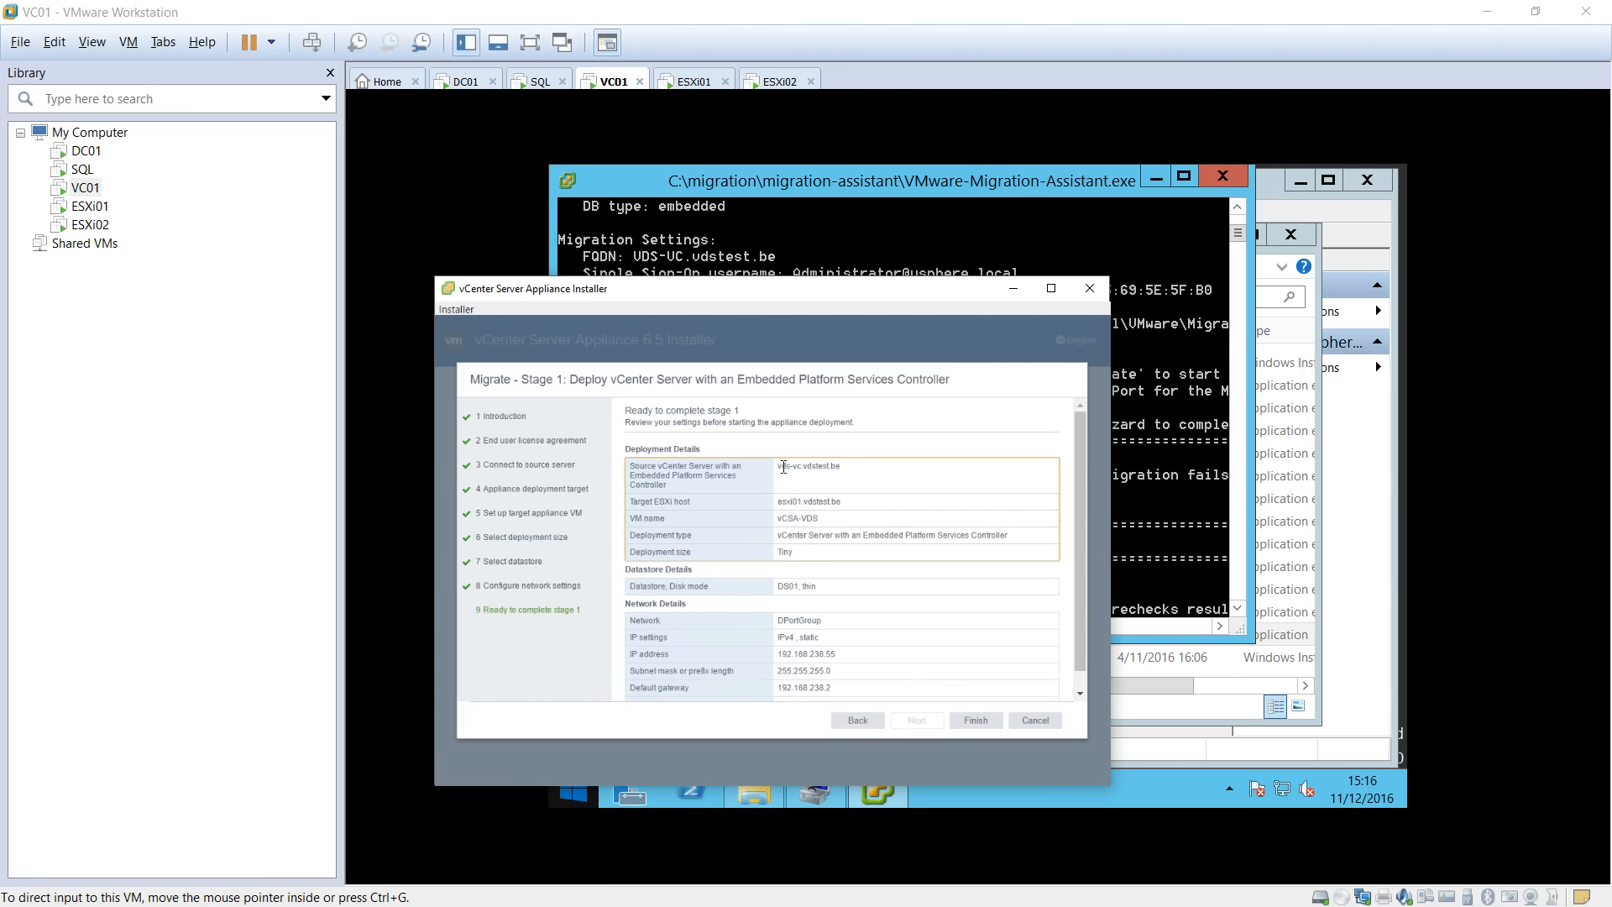
{"action": "left_click_drag", "start_coordinate": [782, 503], "coordinate": [829, 505]}
{"action": "left_click", "coordinate": [811, 507]}
Start the stage 1 deployment and inspect the PG_iSCSI port group while it runs.
{"action": "left_click", "coordinate": [975, 720]}
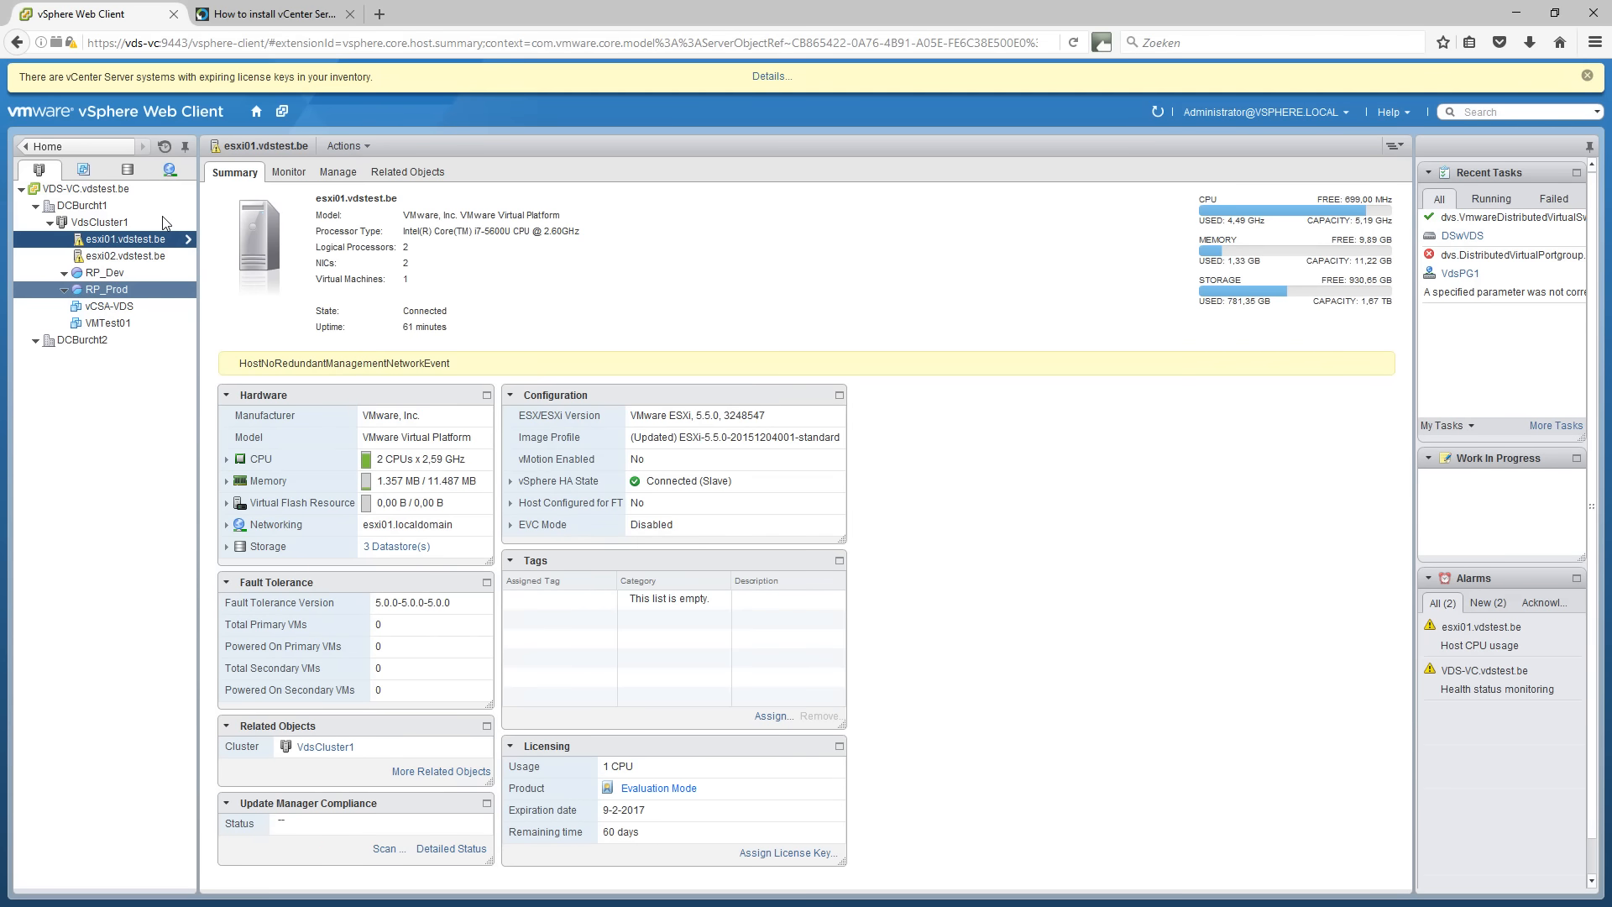
{"action": "left_click", "coordinate": [170, 173]}
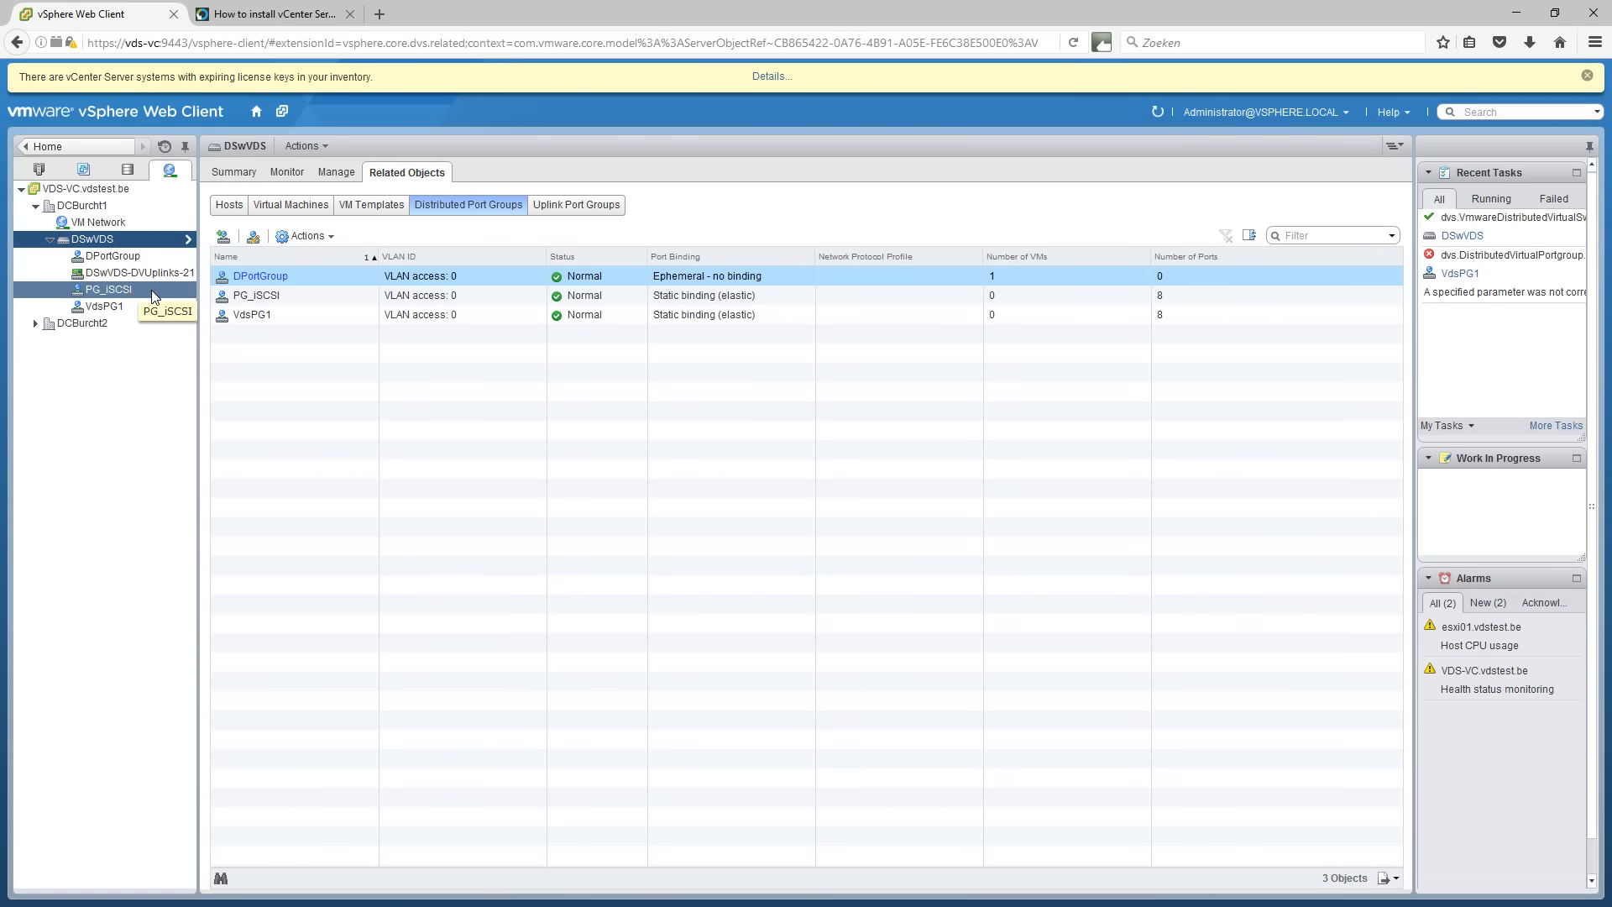
{"action": "left_click", "coordinate": [152, 291]}
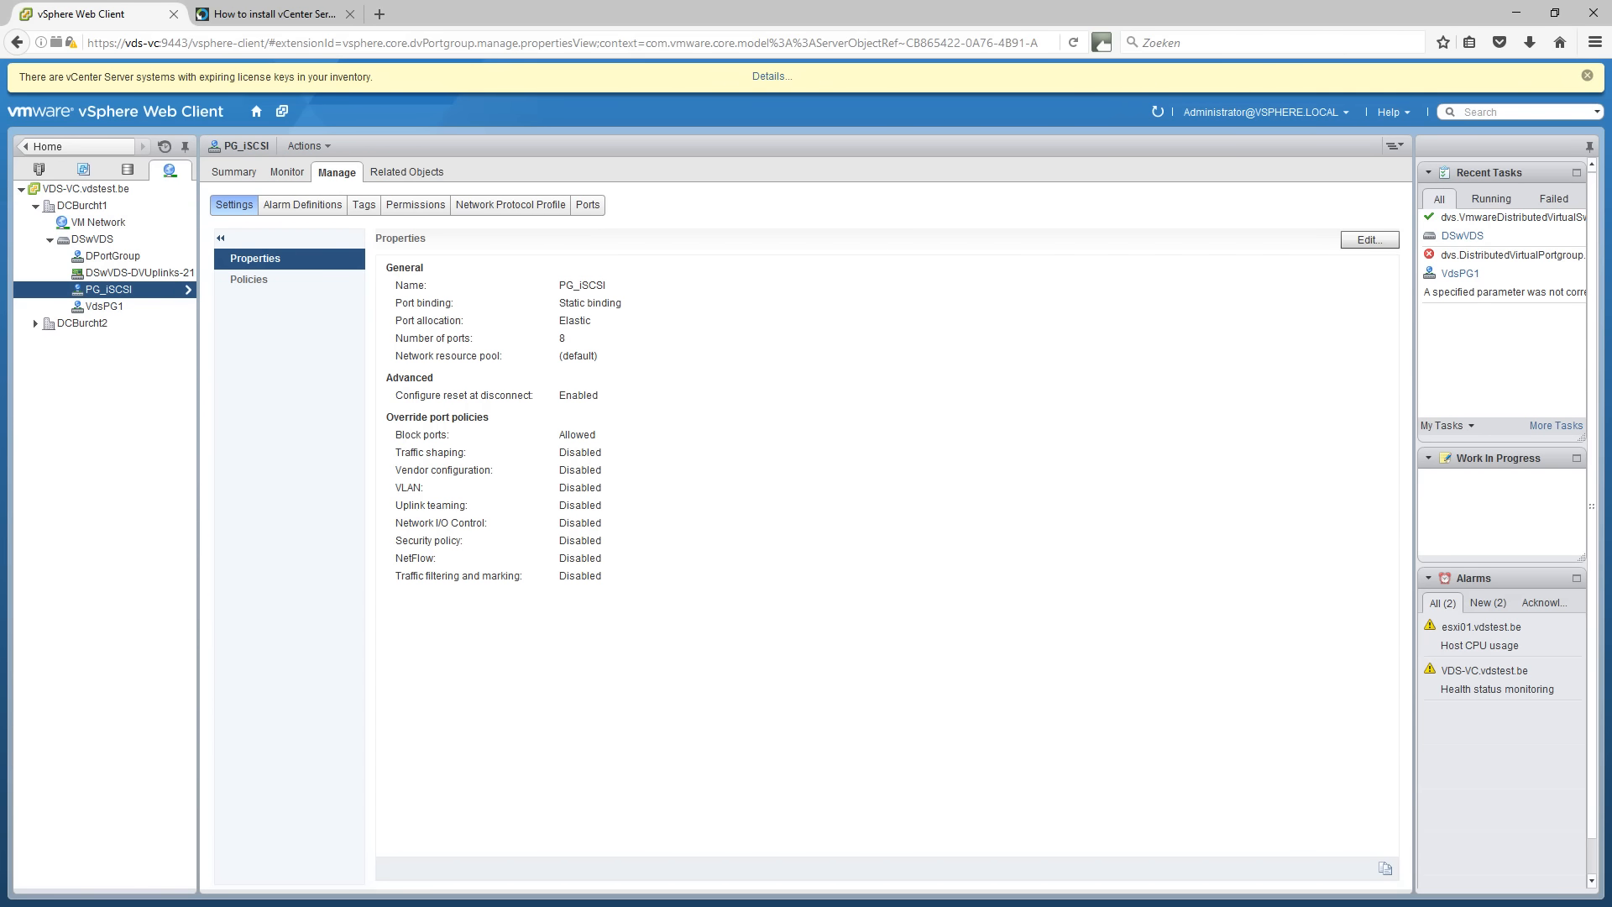
{"action": "key", "text": "alt+Tab"}
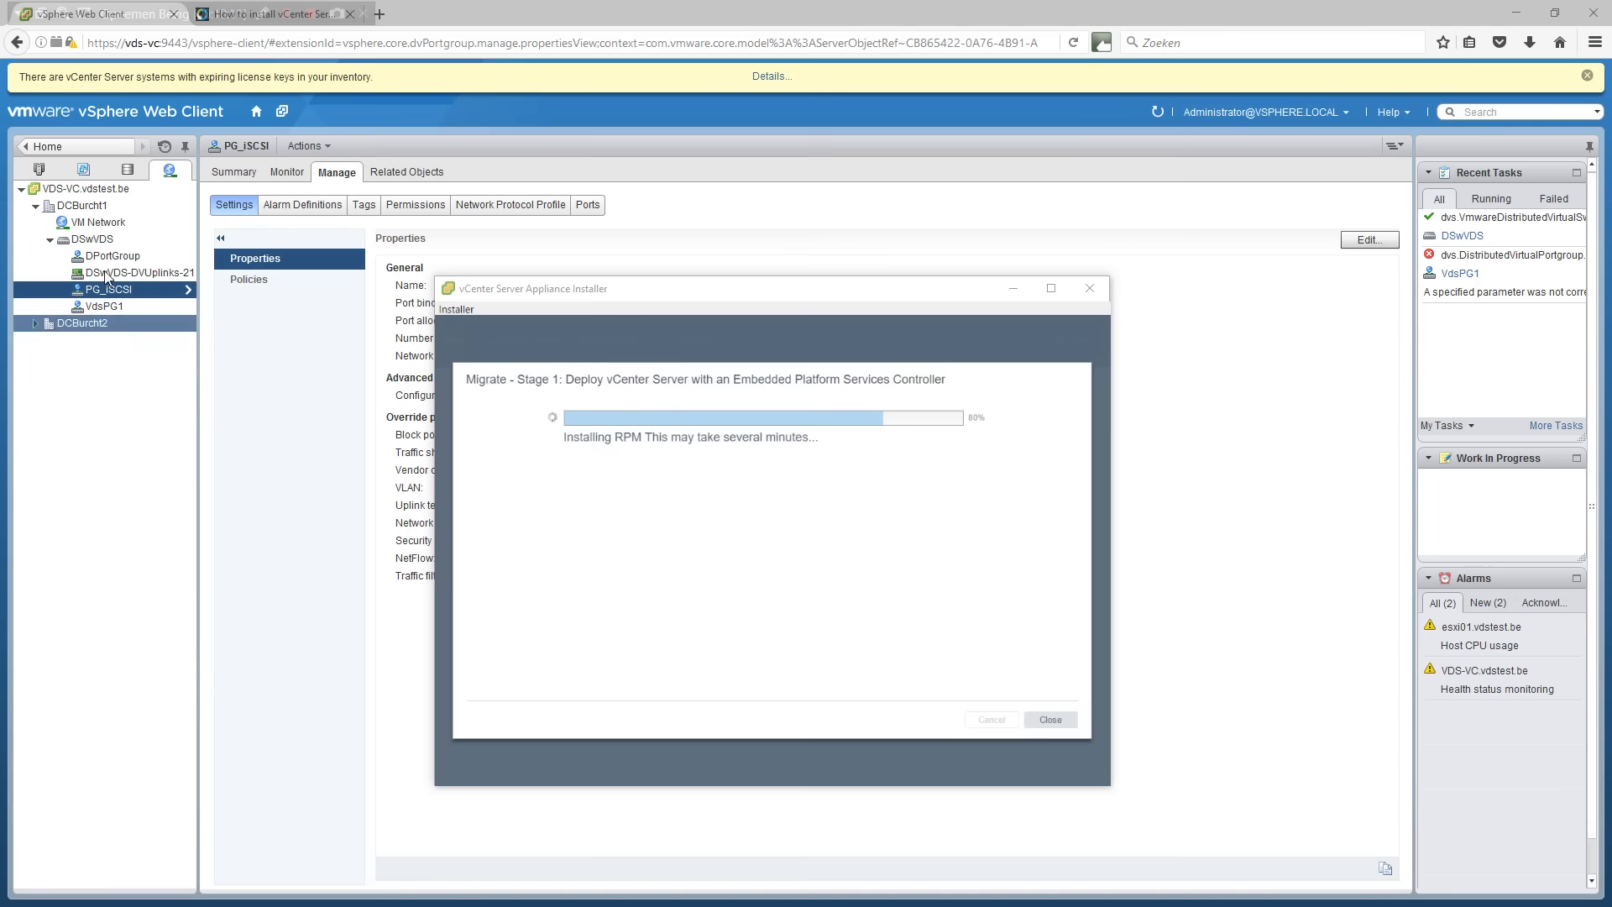
Refresh Hosts and Clusters to show the vCSA-VDS VM and check installer progress at 80%.
{"action": "left_click", "coordinate": [47, 172]}
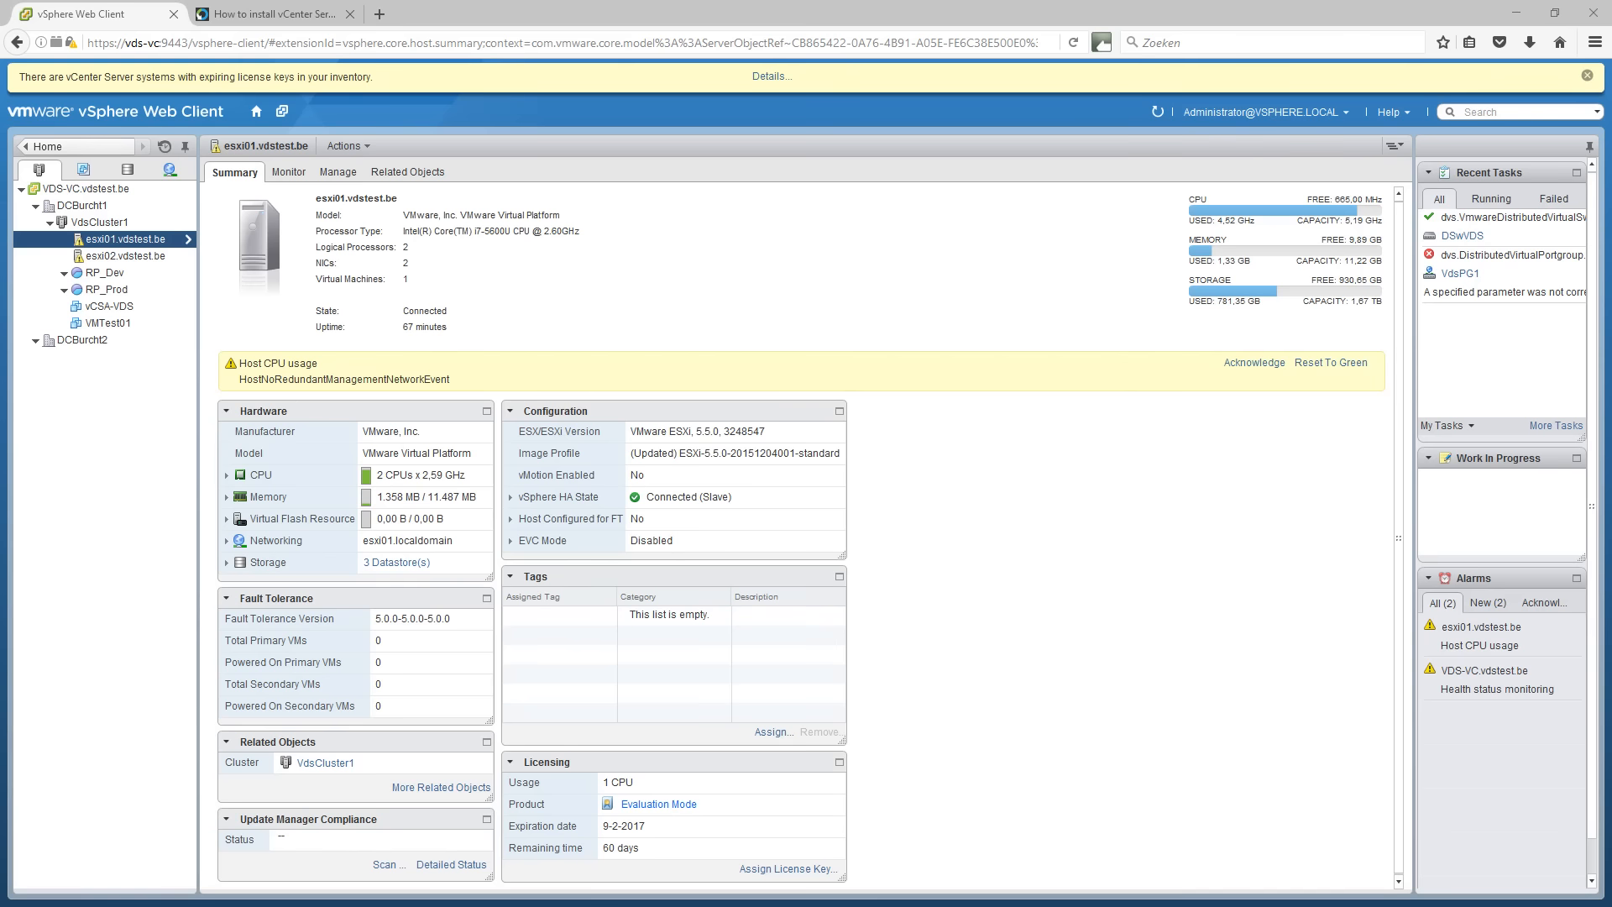
{"action": "key", "text": "alt+Tab"}
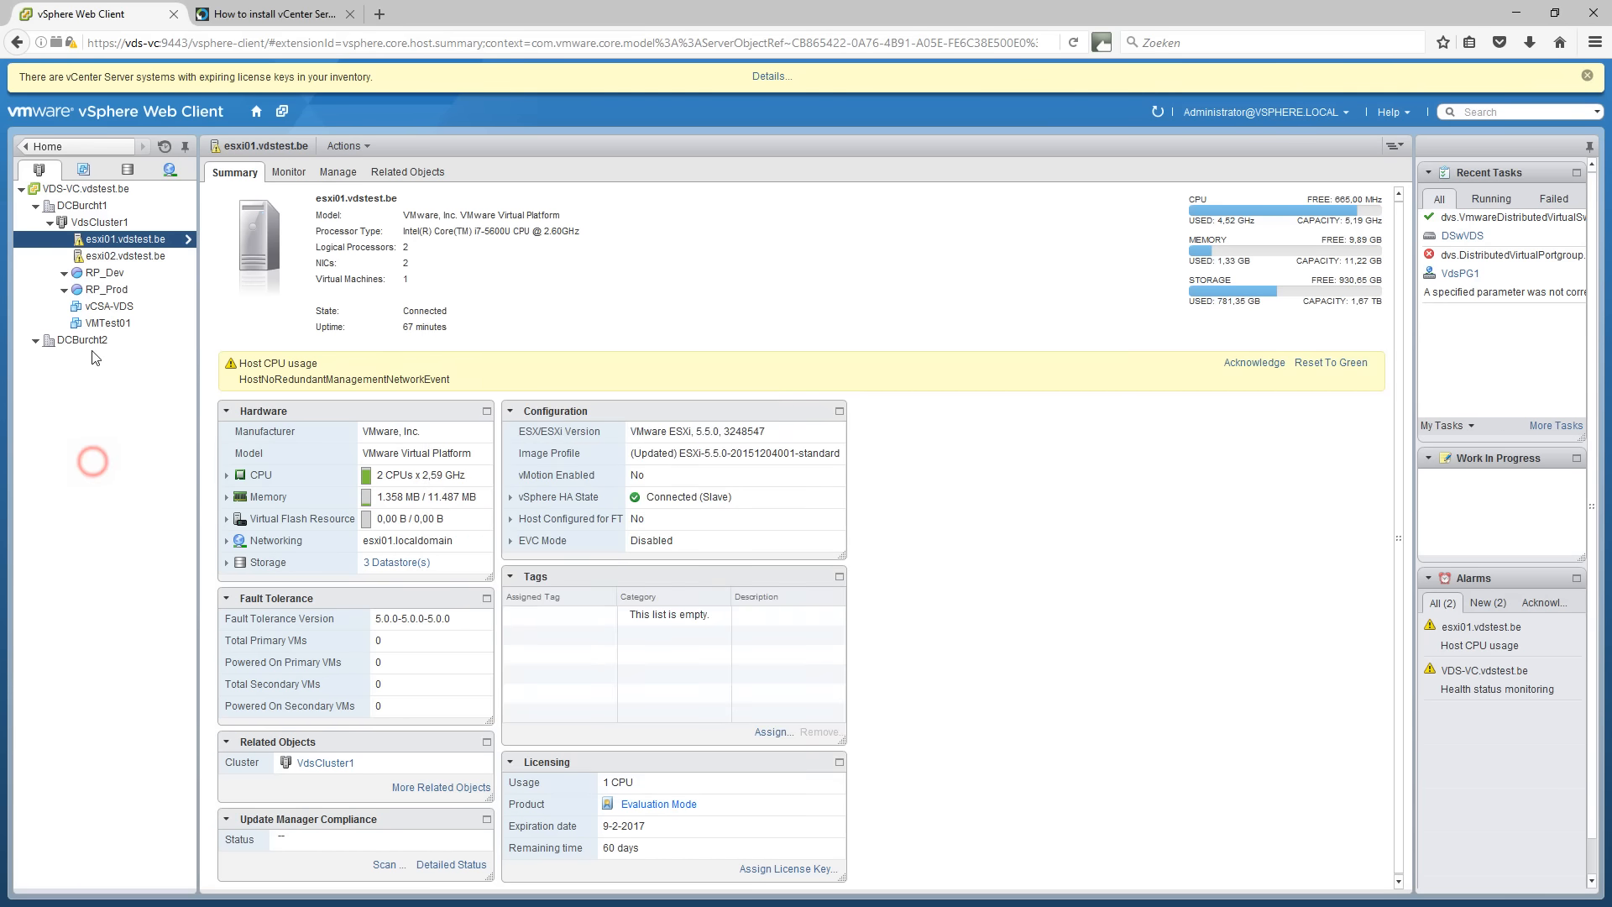
{"action": "left_click", "coordinate": [93, 464]}
{"action": "left_click", "coordinate": [93, 312]}
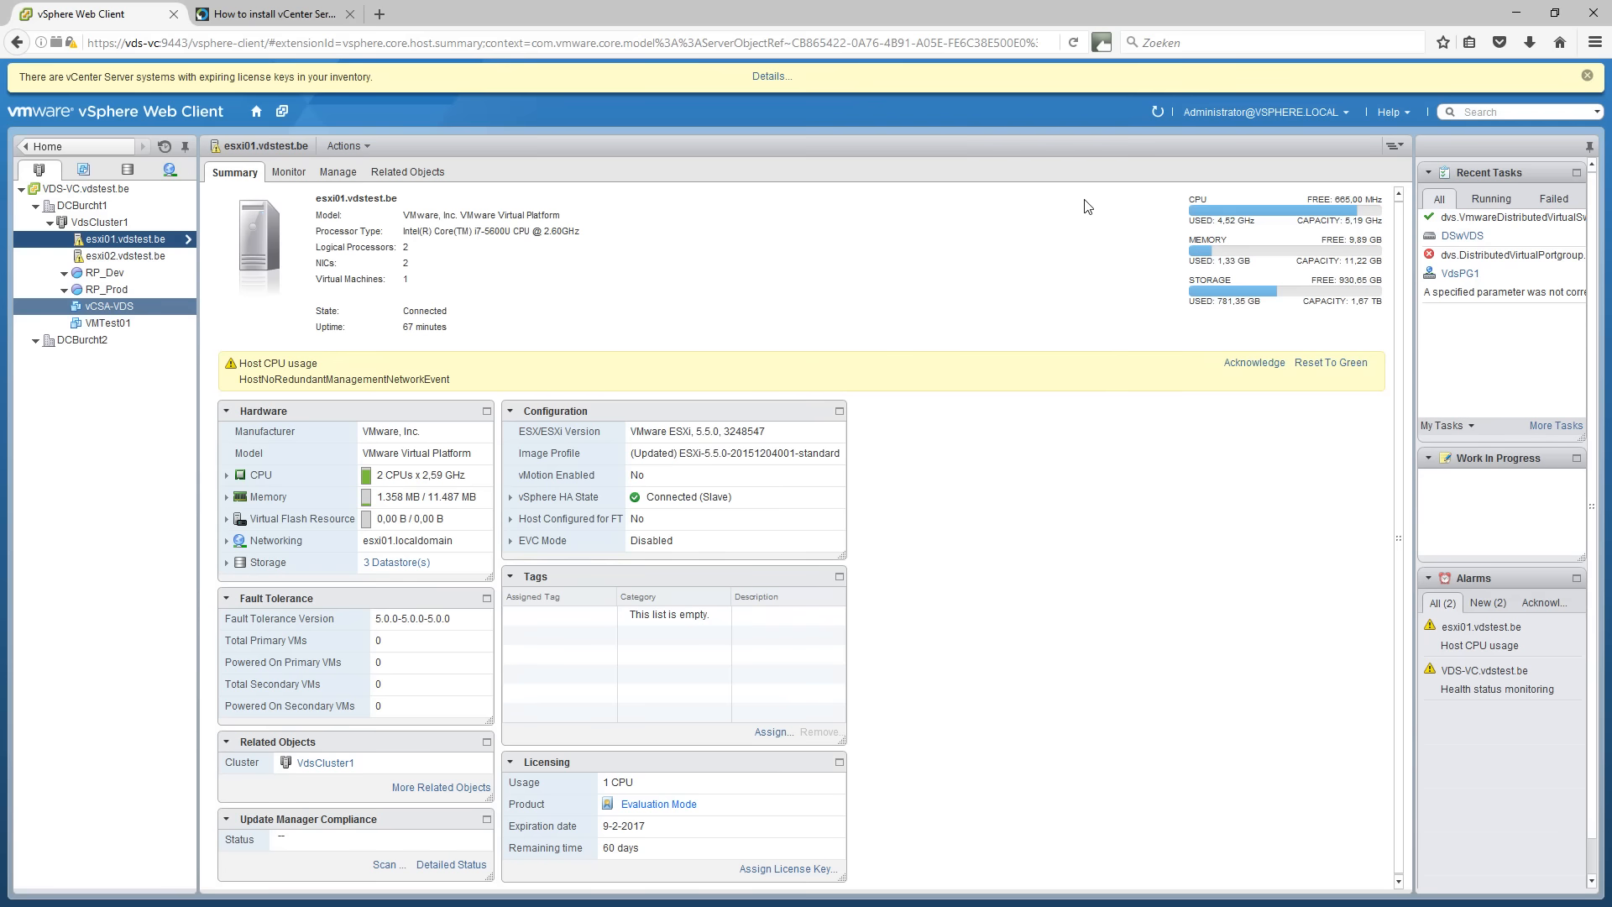
{"action": "left_click", "coordinate": [1161, 106]}
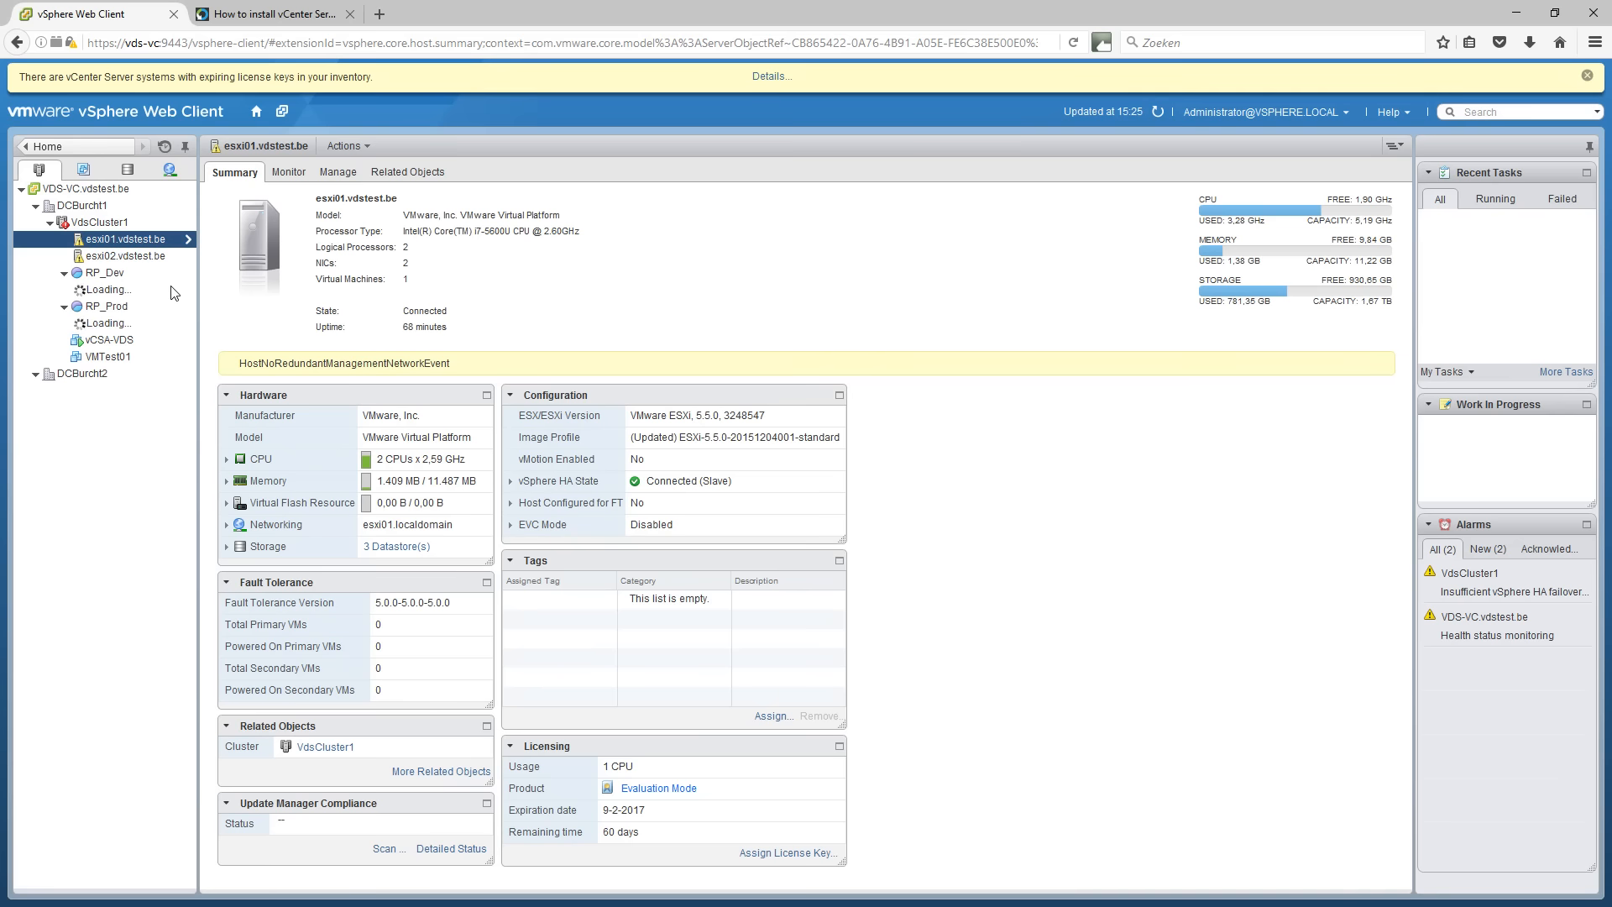
{"action": "key", "text": "alt+Tab"}
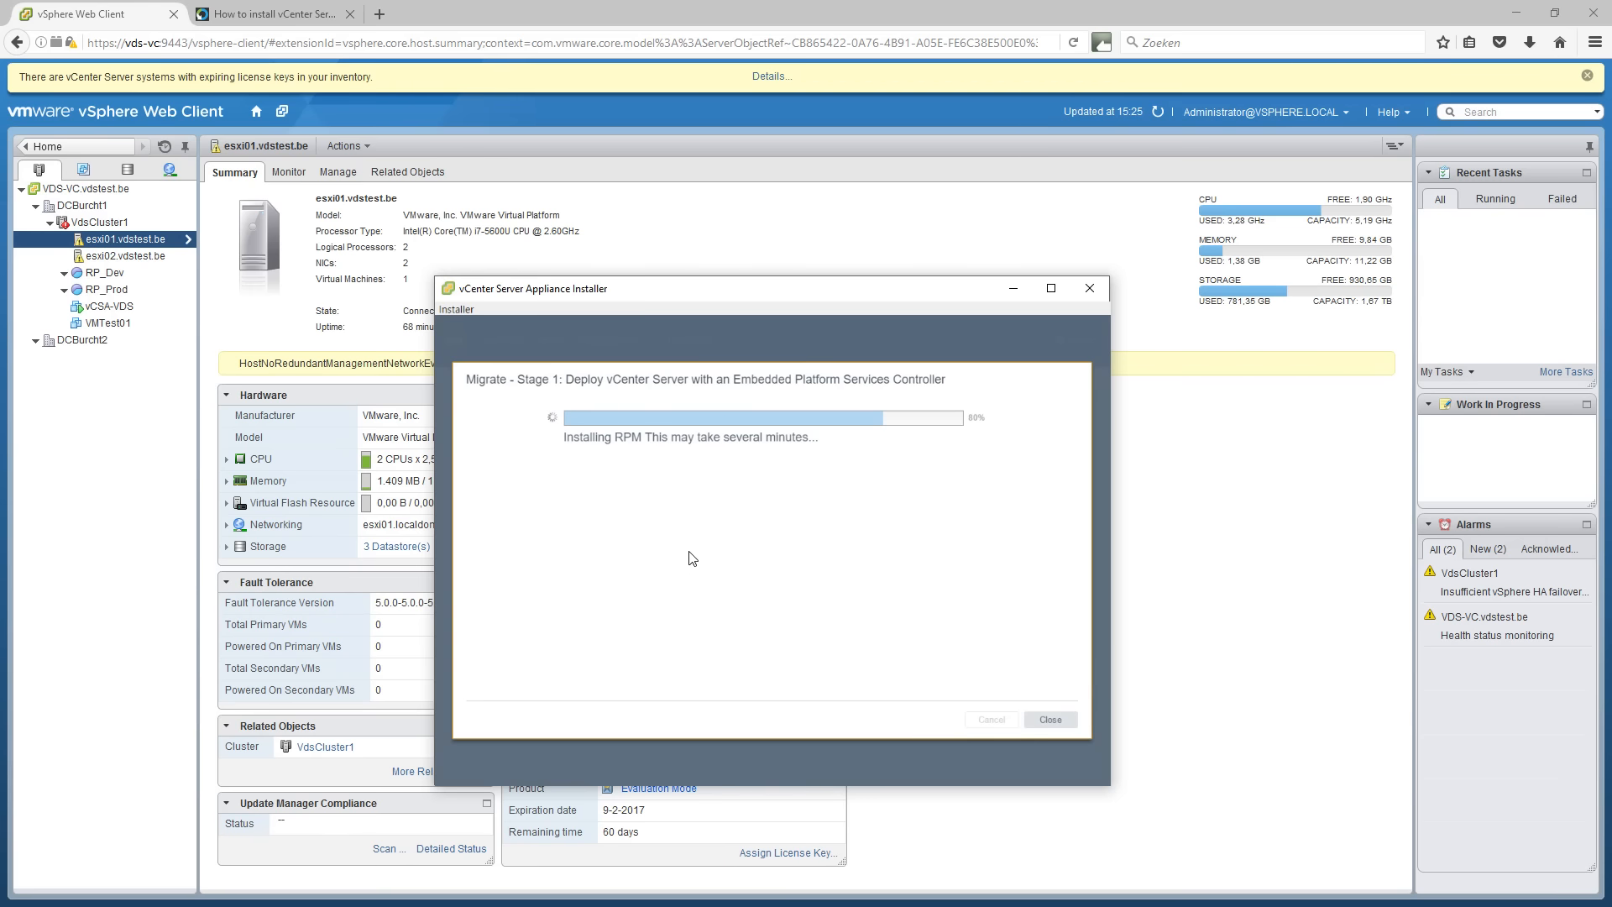
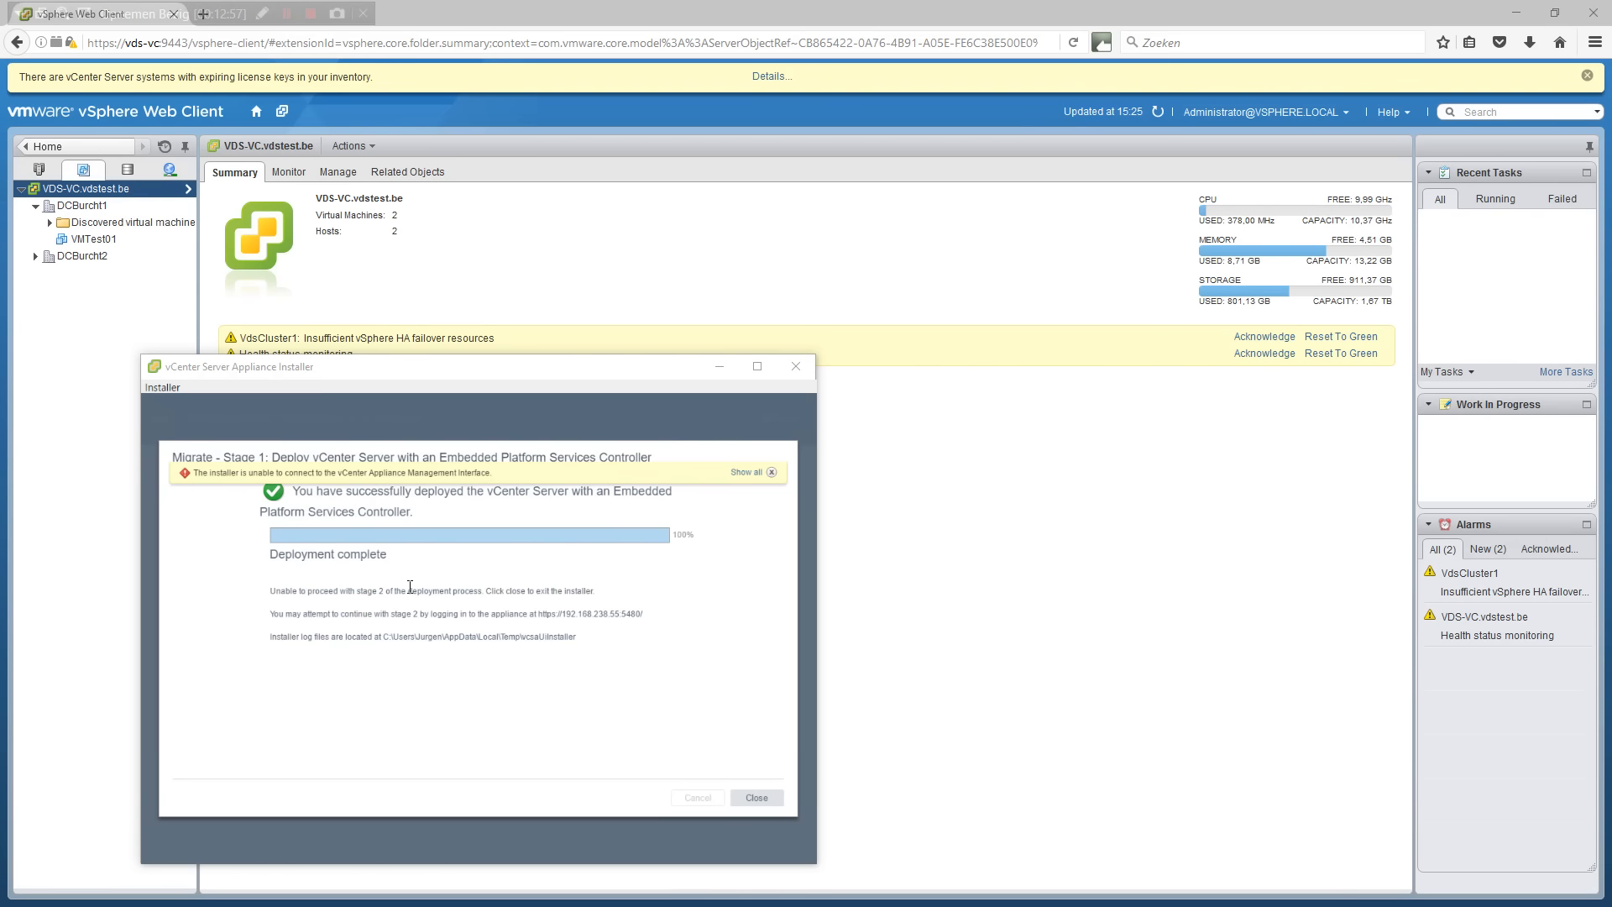
{"action": "left_click", "coordinate": [619, 614]}
{"action": "left_click_drag", "start_coordinate": [567, 611], "coordinate": [559, 614]}
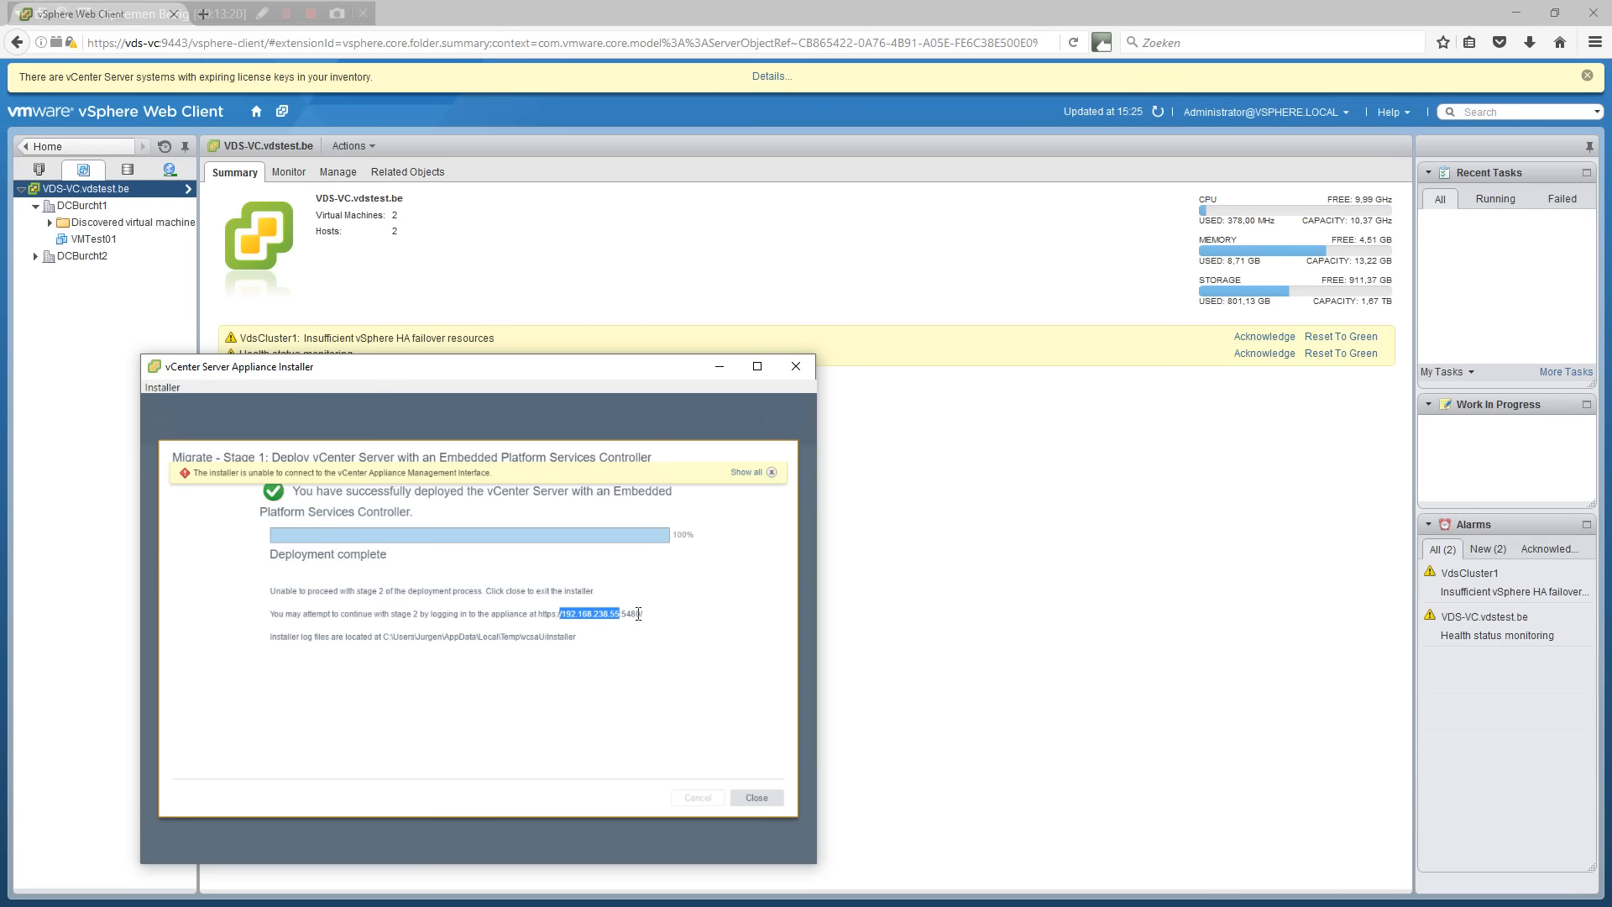
{"action": "left_click_drag", "start_coordinate": [642, 614], "coordinate": [557, 619]}
{"action": "left_click_drag", "start_coordinate": [419, 615], "coordinate": [386, 619]}
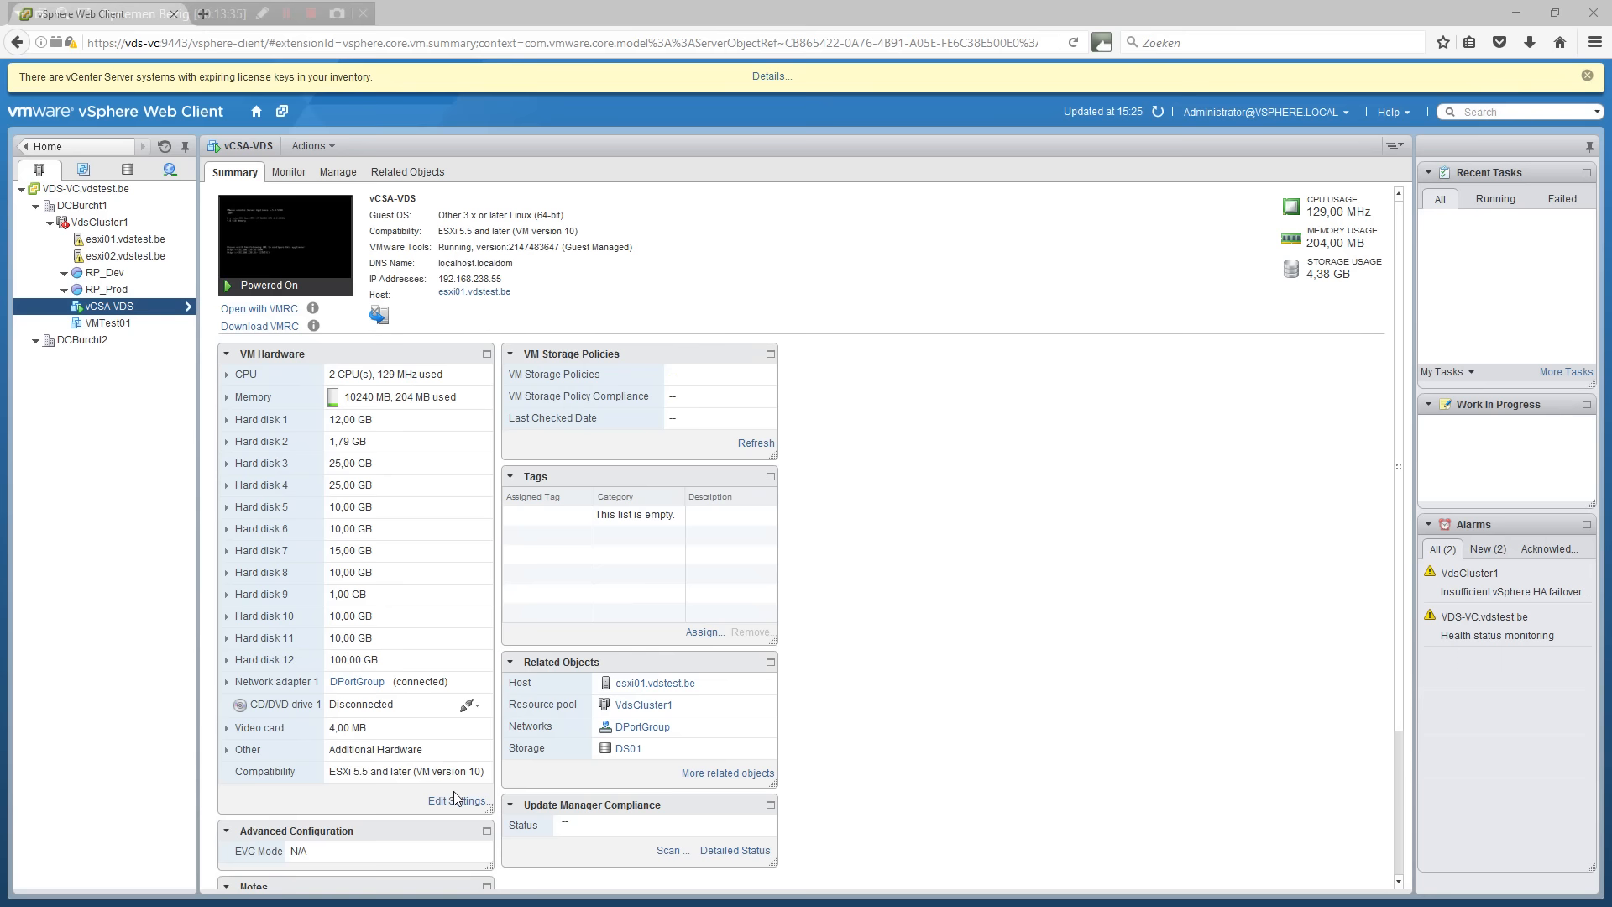
Connect vCSA-VDS network adapter 1 to the VdsPG1 (DSwVDS) port group and apply the change.
{"action": "left_click", "coordinate": [453, 801]}
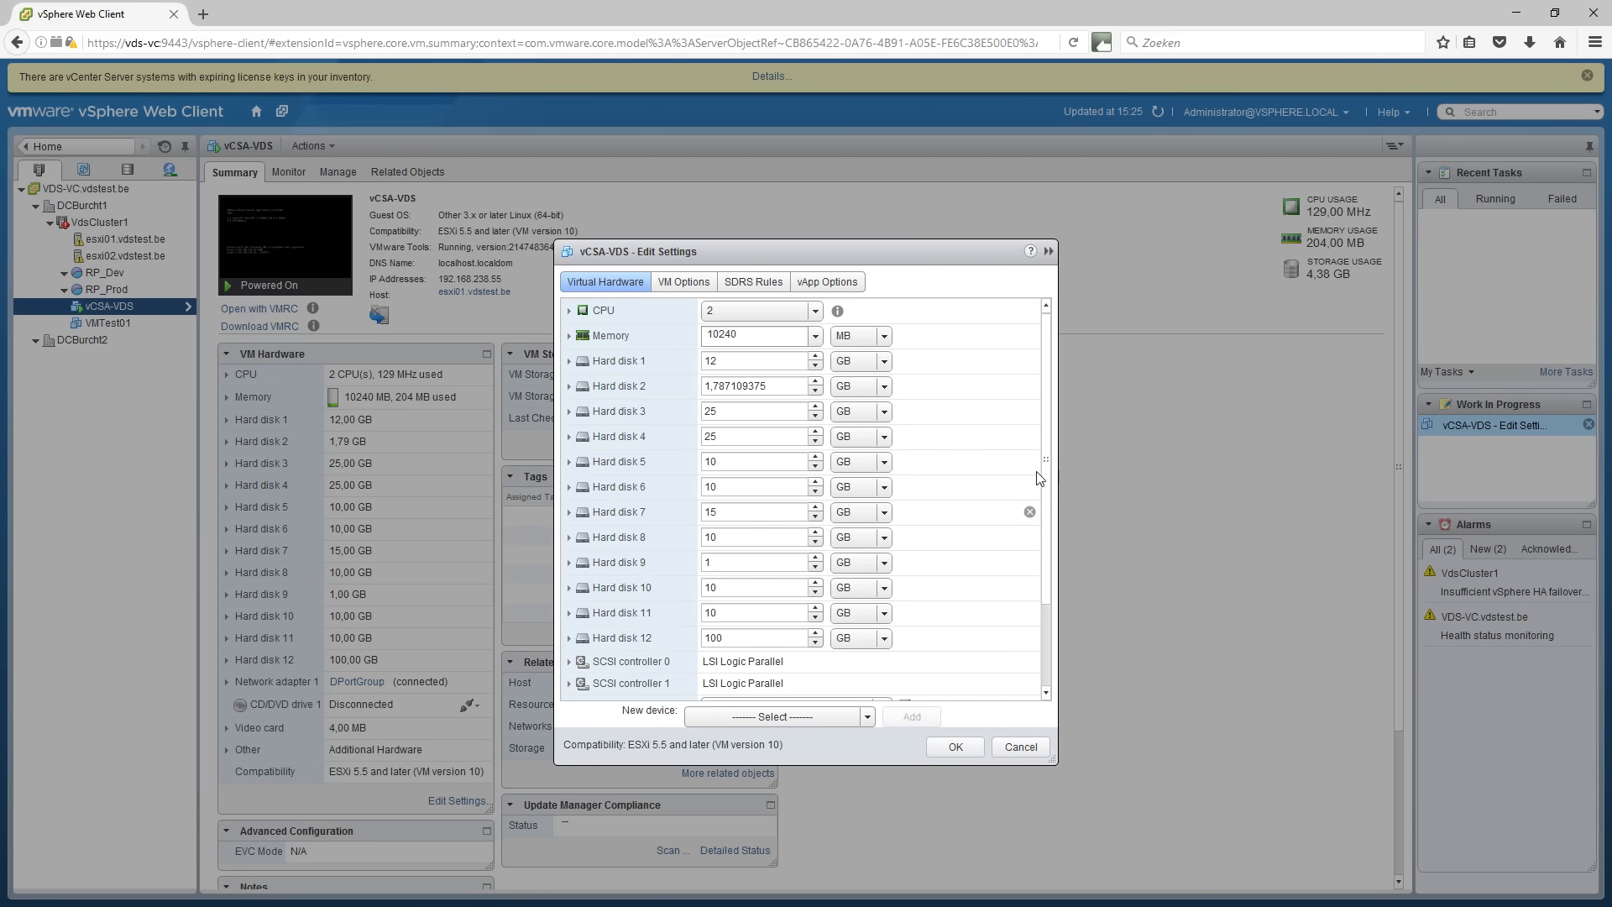
{"action": "left_click_drag", "start_coordinate": [1045, 461], "coordinate": [1045, 541]}
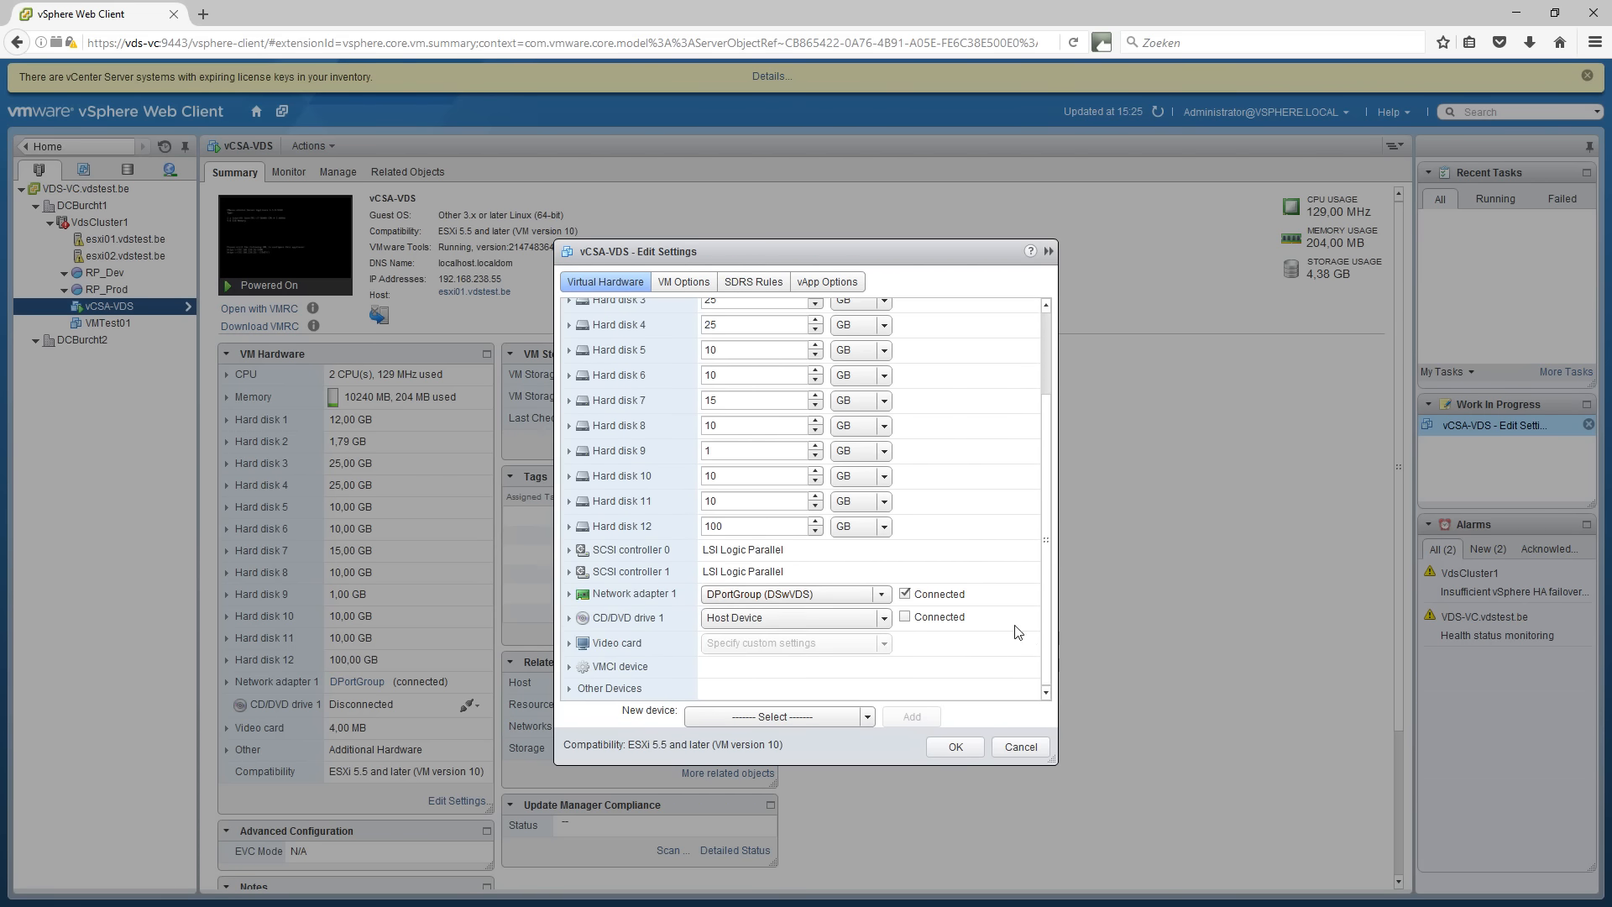
{"action": "left_click", "coordinate": [880, 595]}
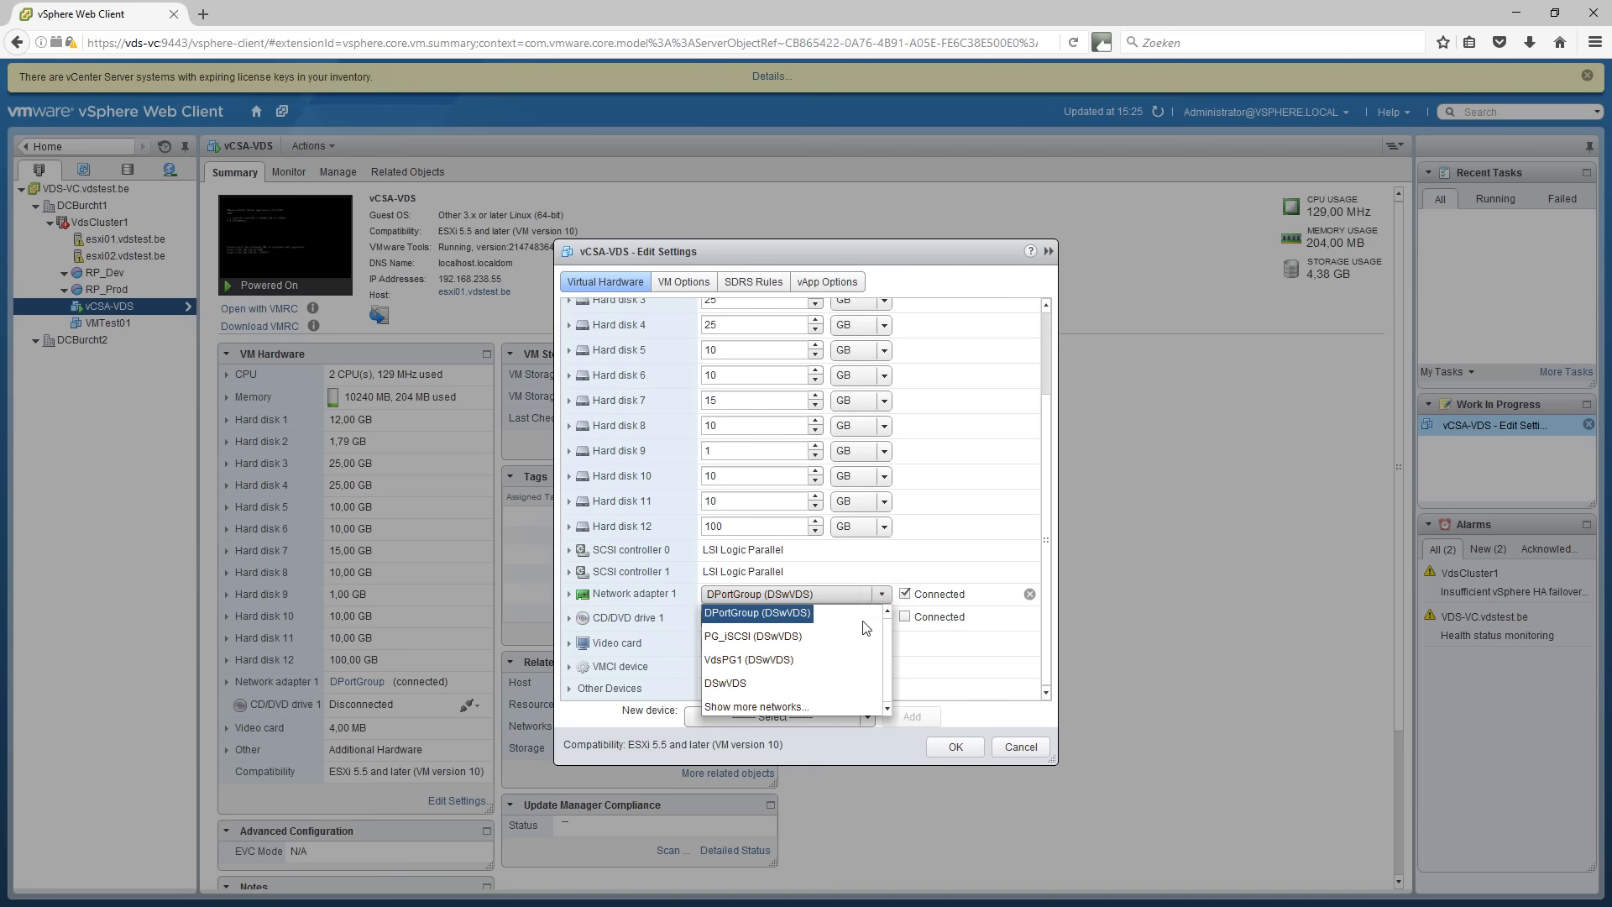
{"action": "left_click", "coordinate": [750, 660]}
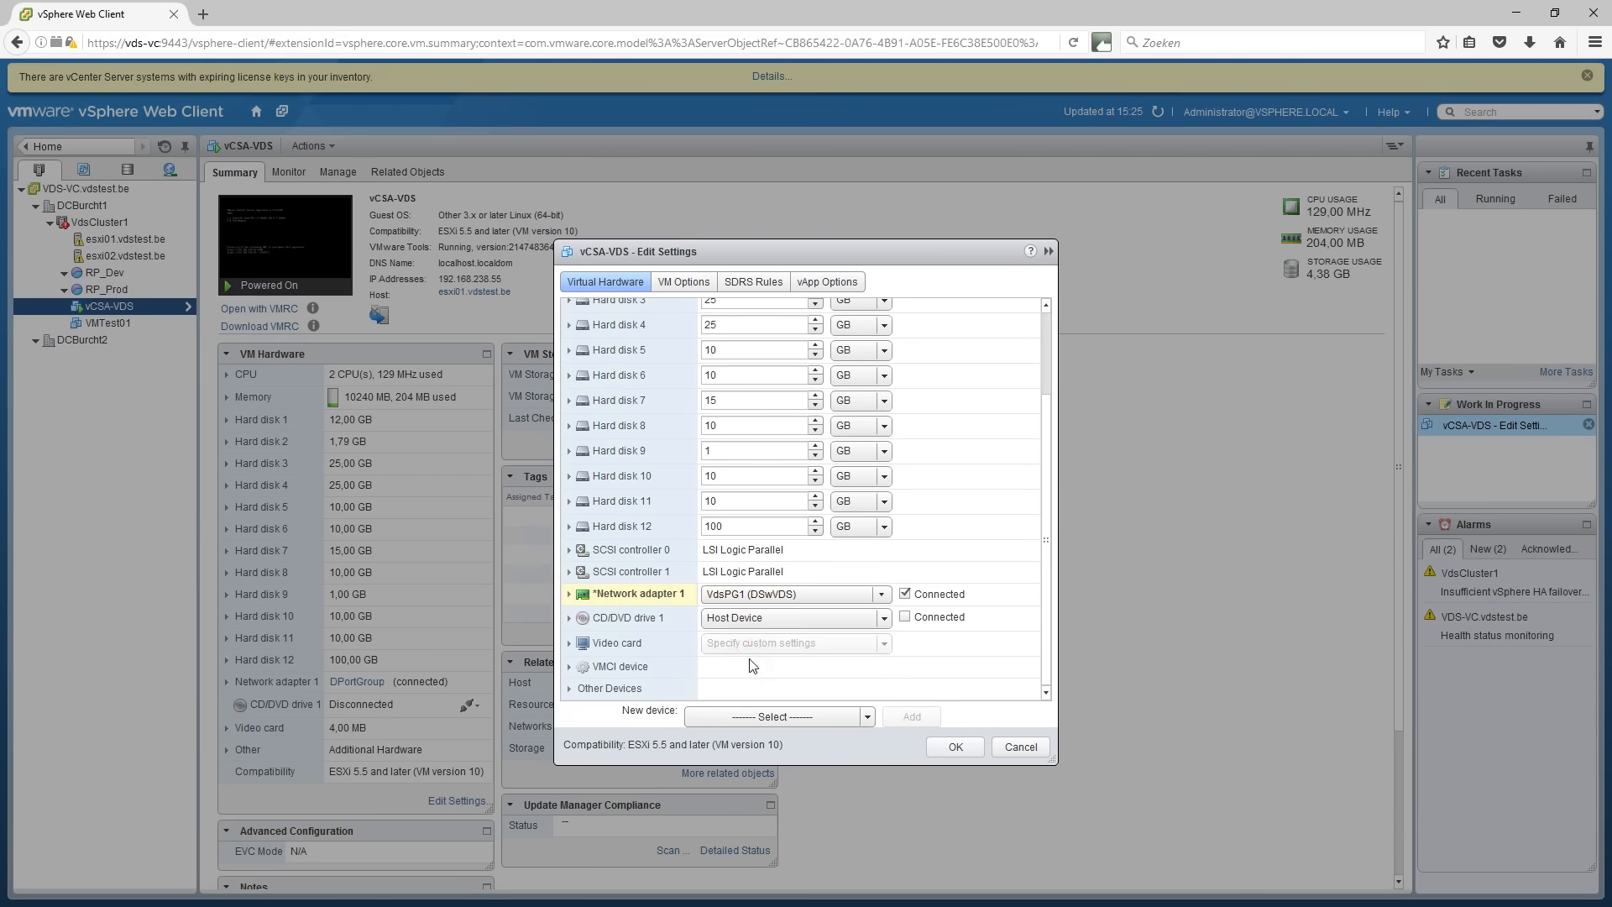
{"action": "left_click", "coordinate": [947, 748]}
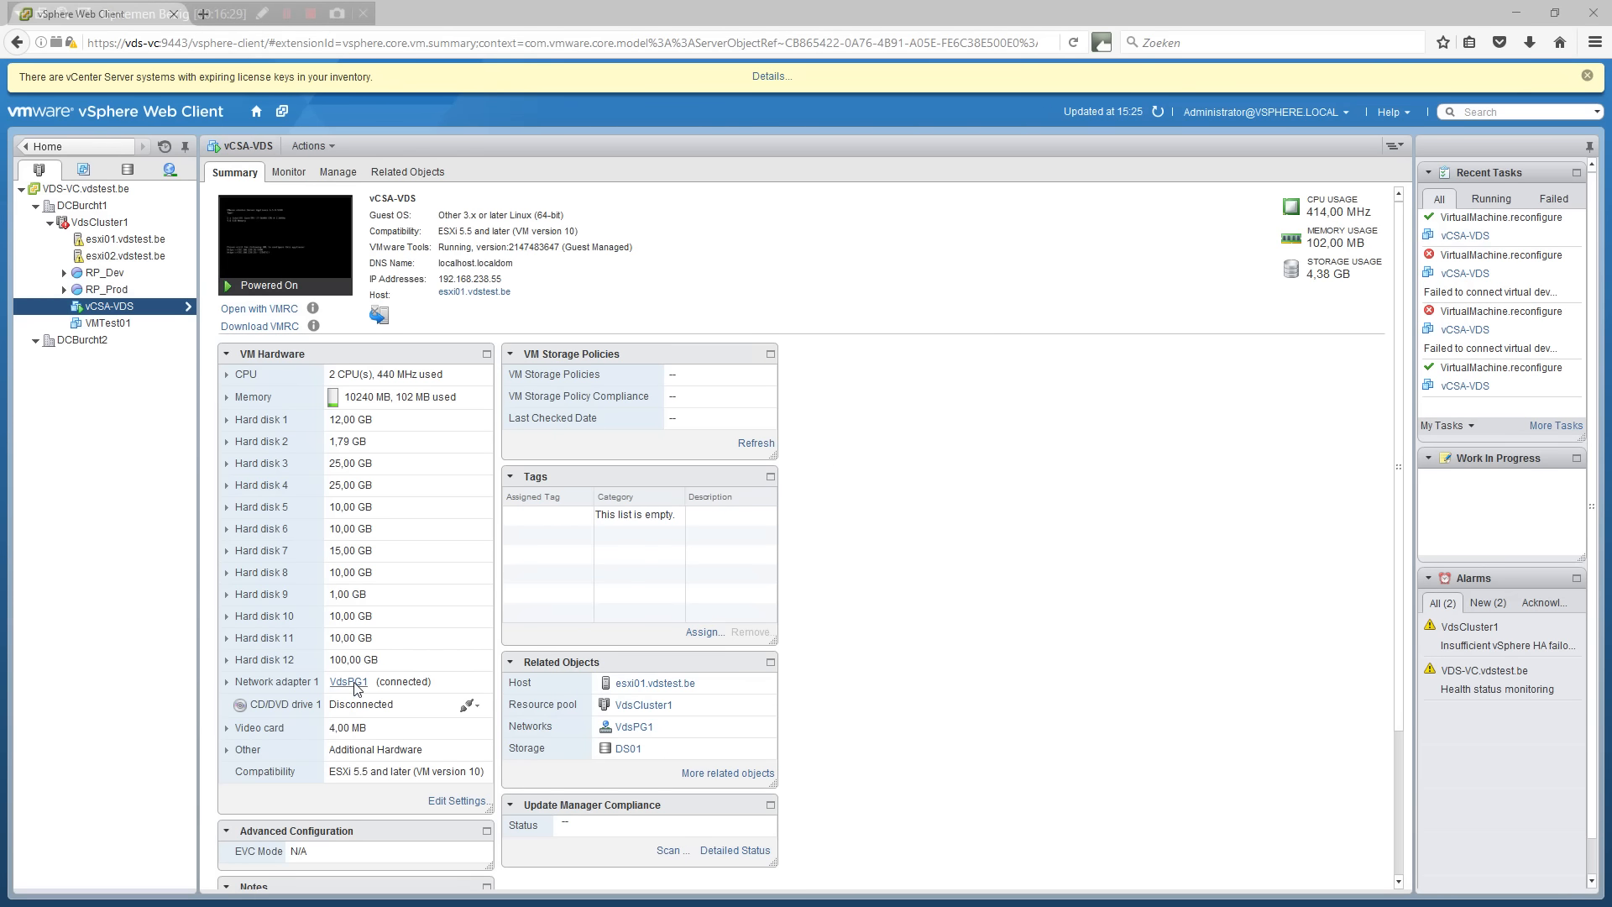
{"action": "left_click", "coordinate": [457, 801]}
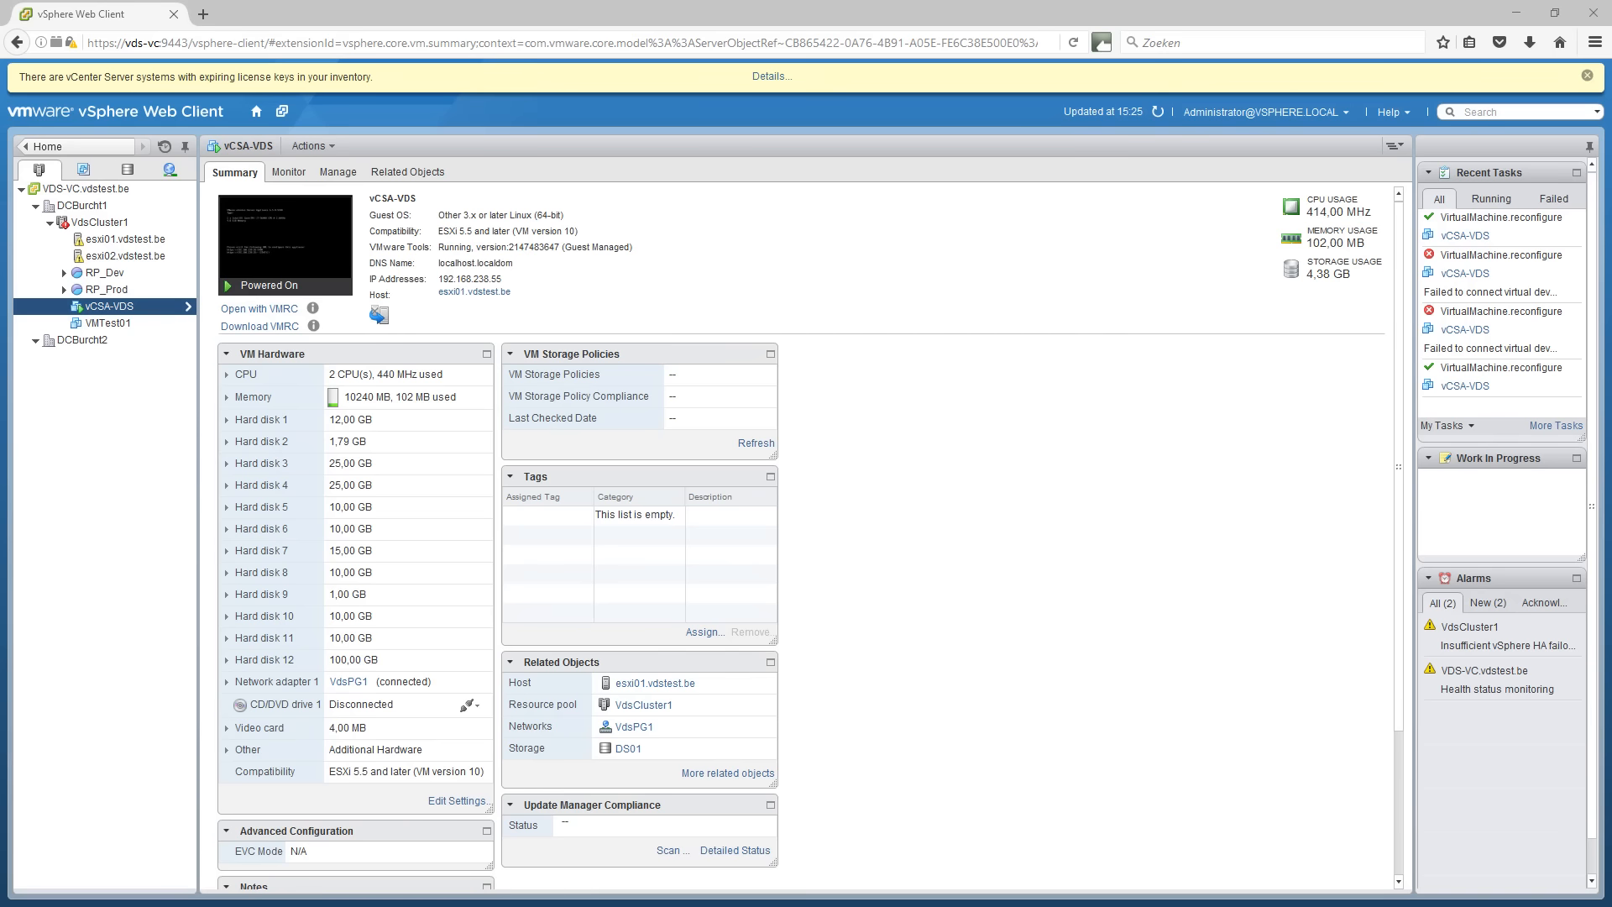
{"action": "left_click", "coordinate": [207, 17]}
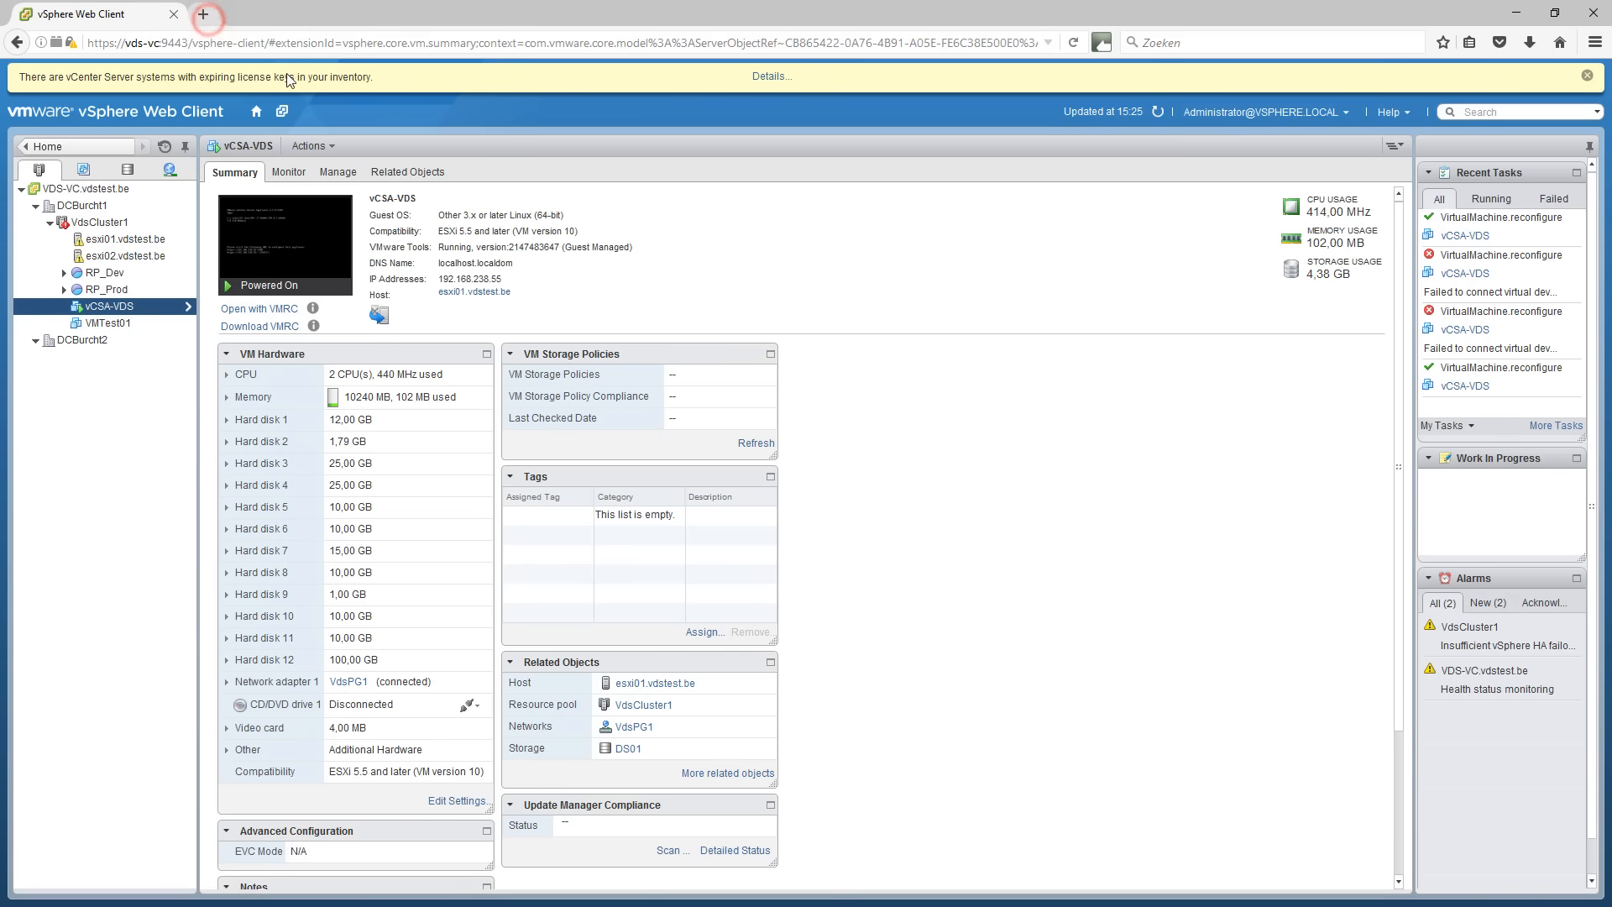
{"action": "type", "text": "h"}
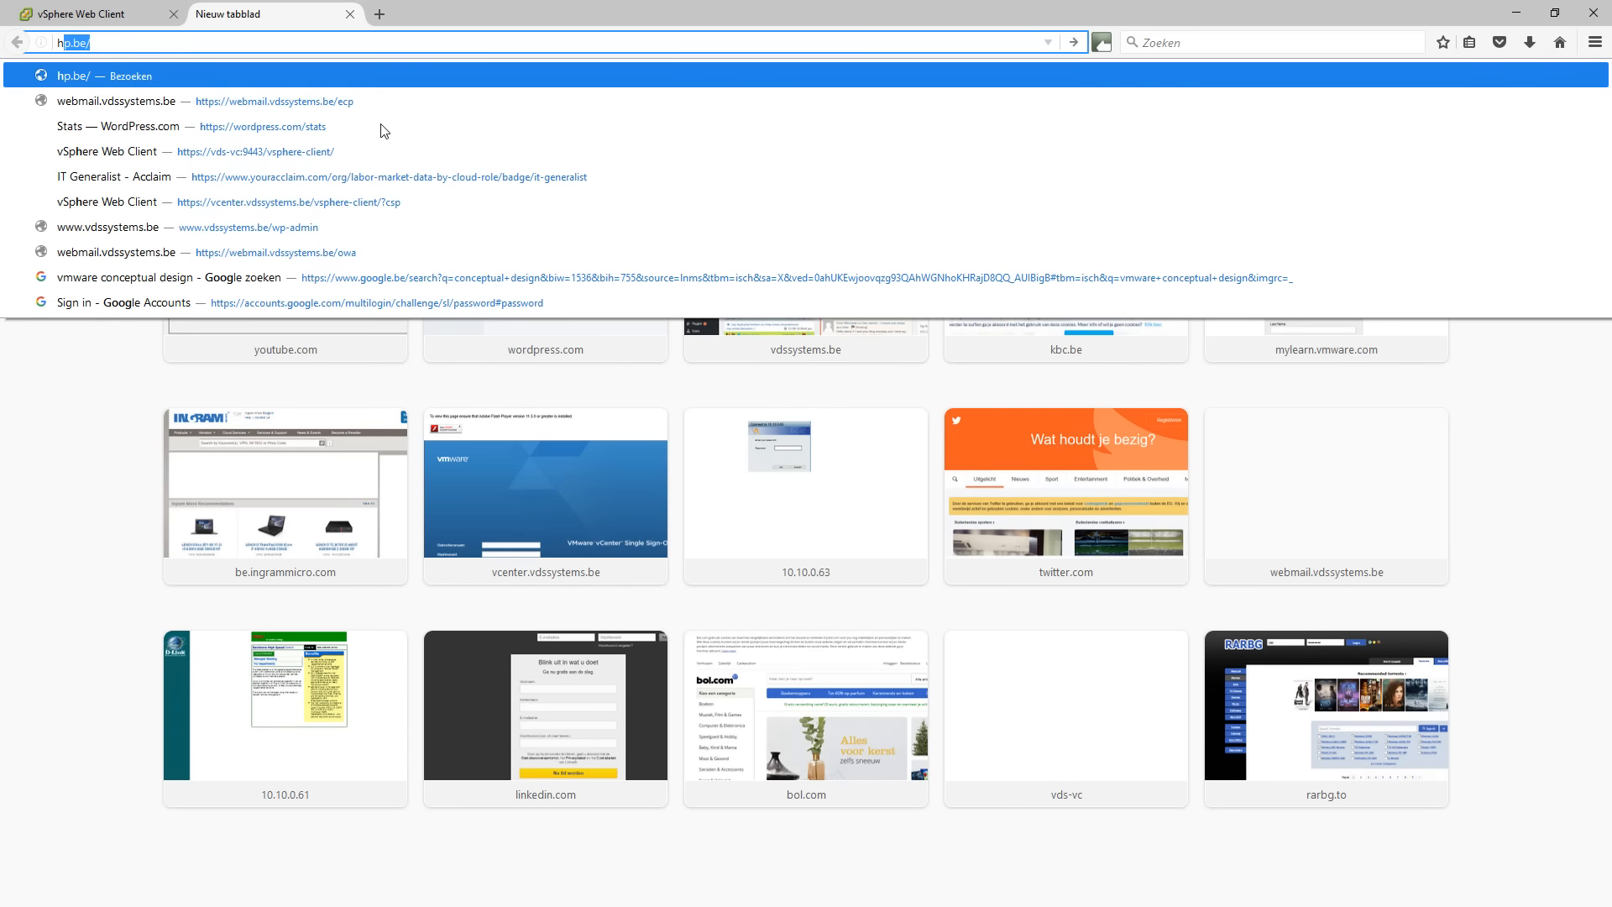
{"action": "type", "text": "ttps://"}
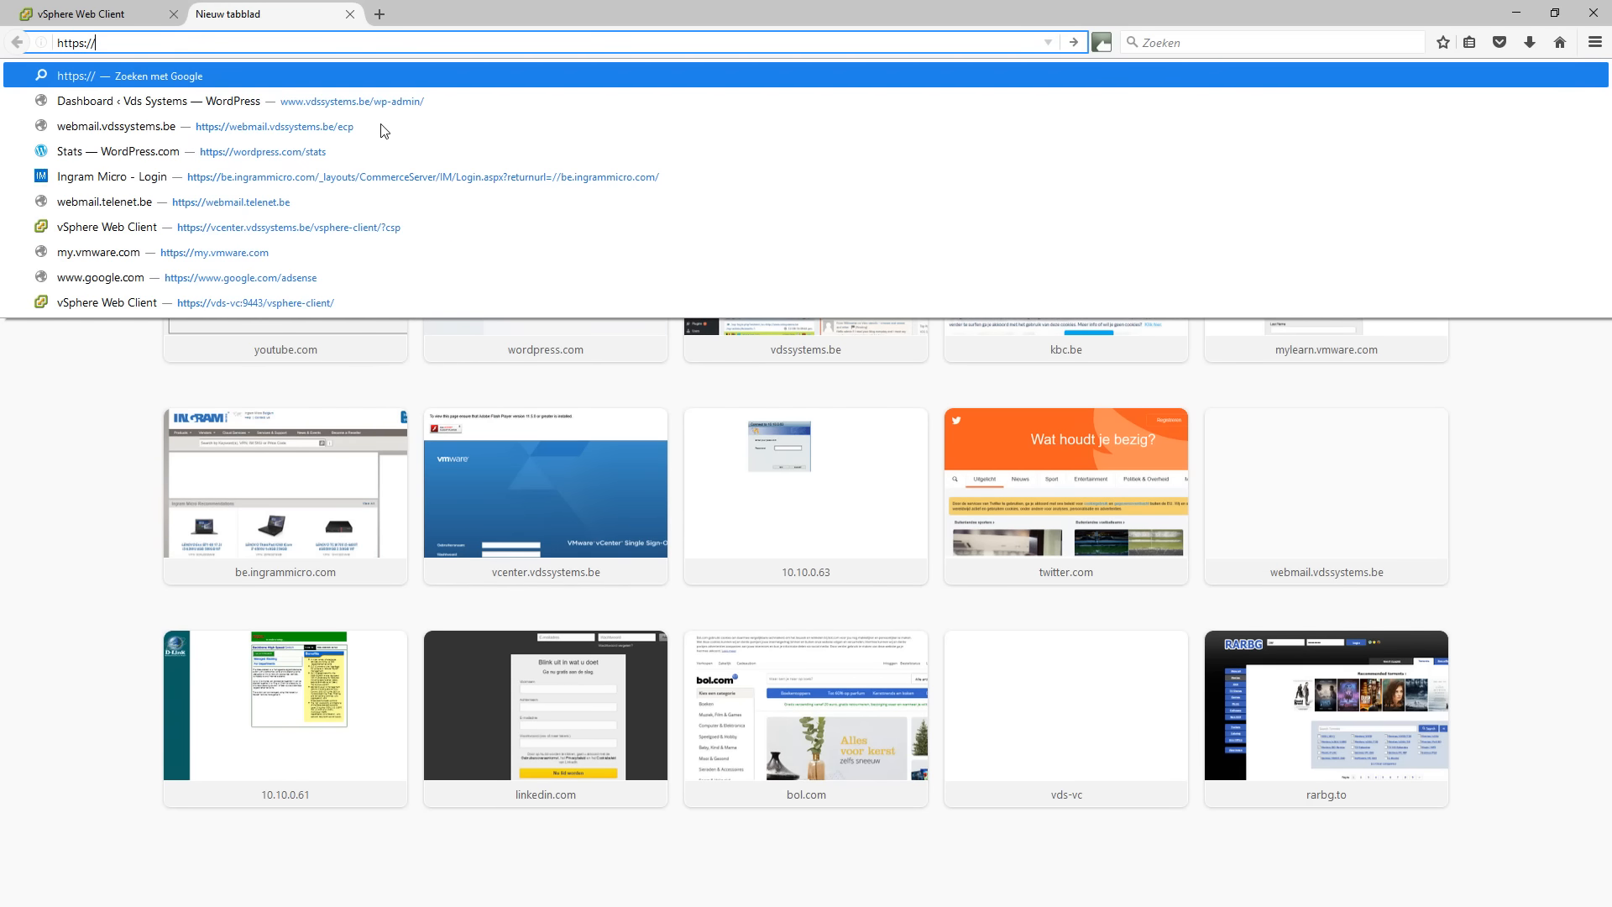
{"action": "type", "text": "192.168"}
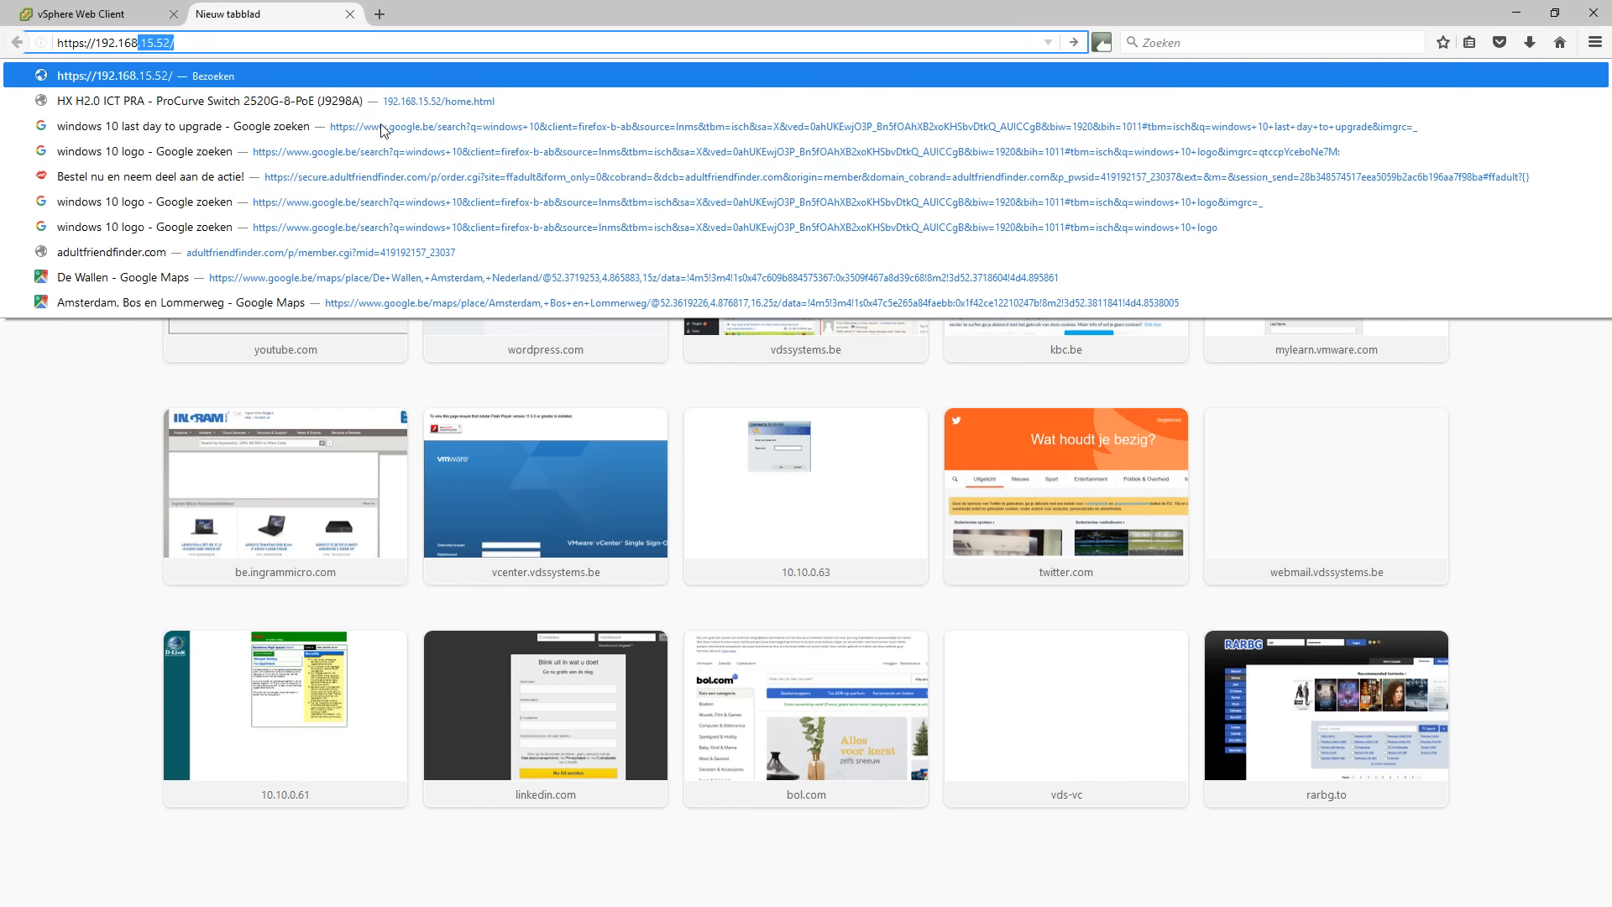
{"action": "type", "text": ".238"}
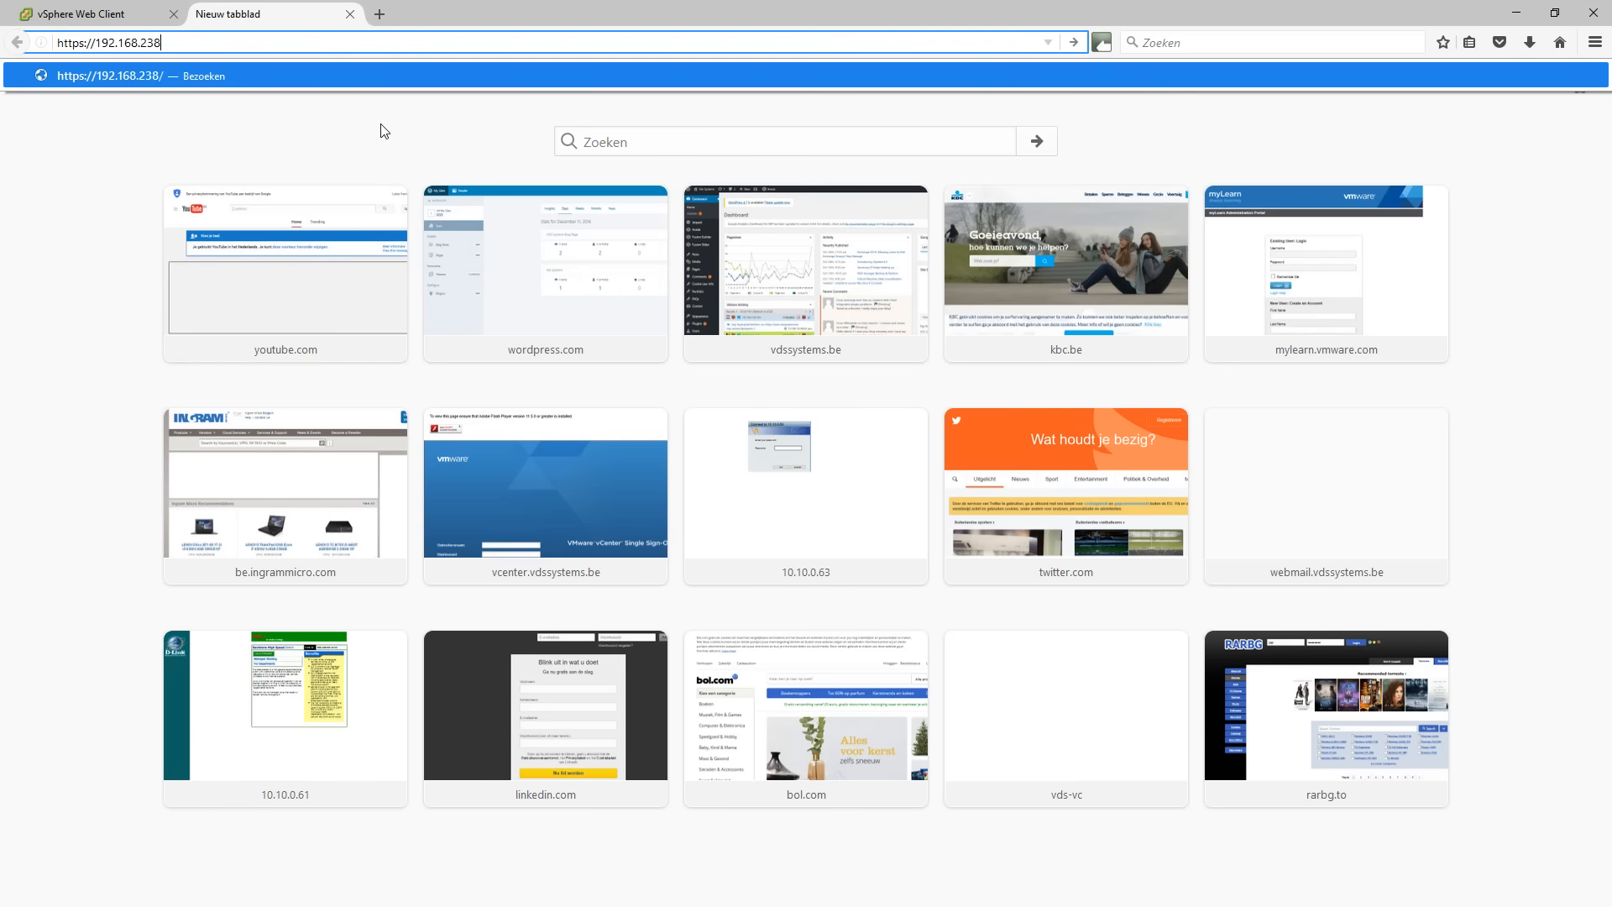
{"action": "type", "text": ".55:"}
{"action": "key", "text": "Return"}
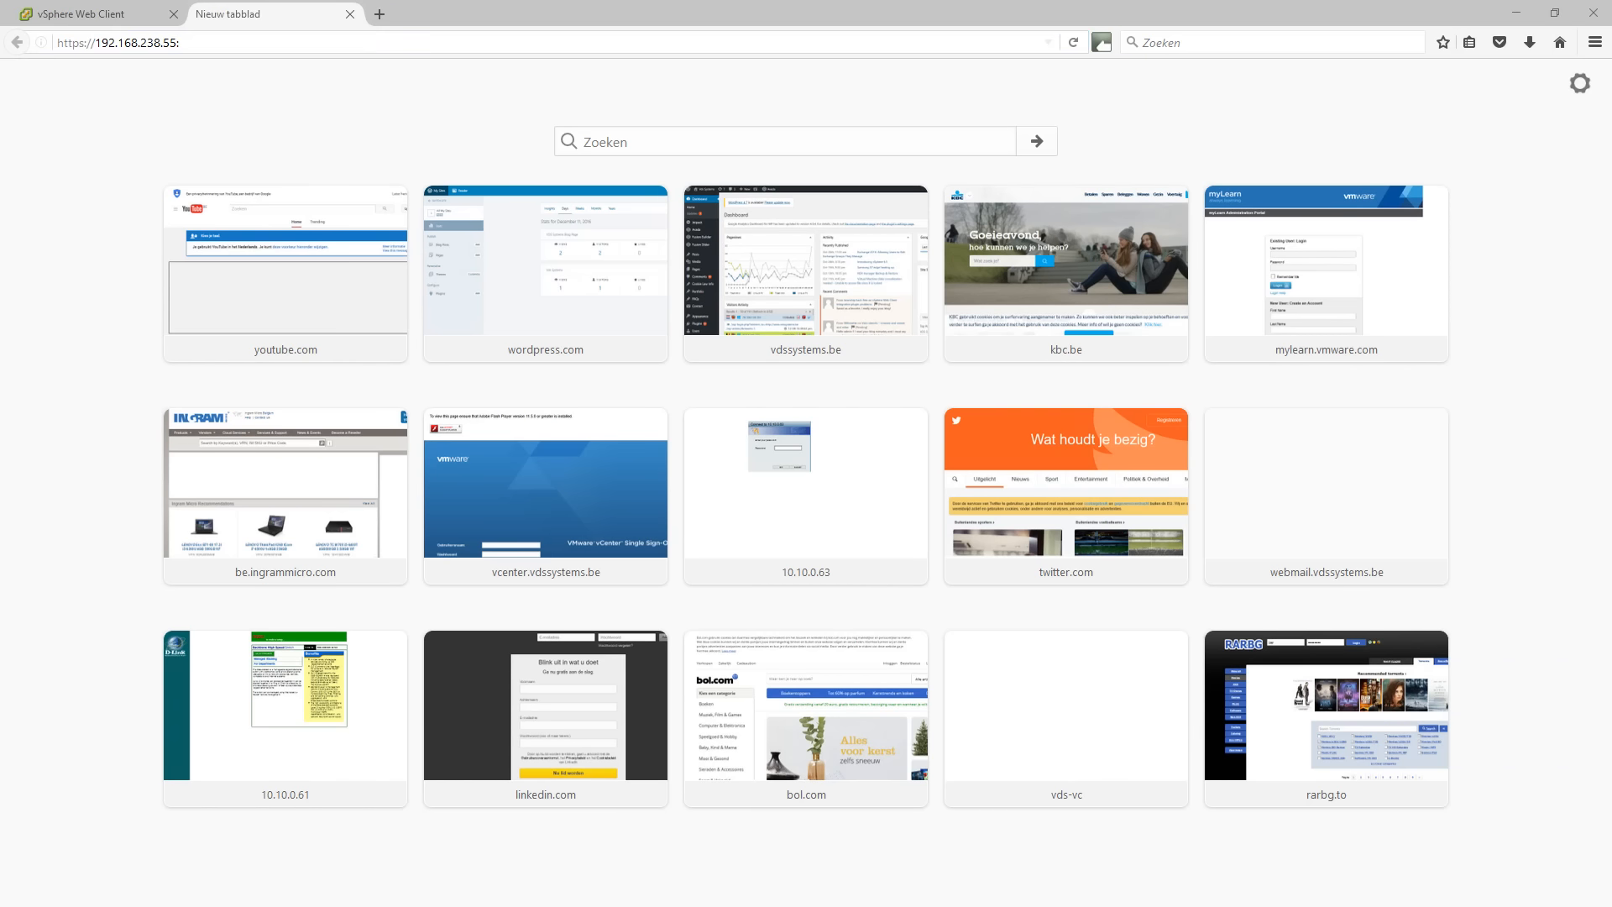
{"action": "left_click", "coordinate": [210, 44]}
{"action": "type", "text": "5480"}
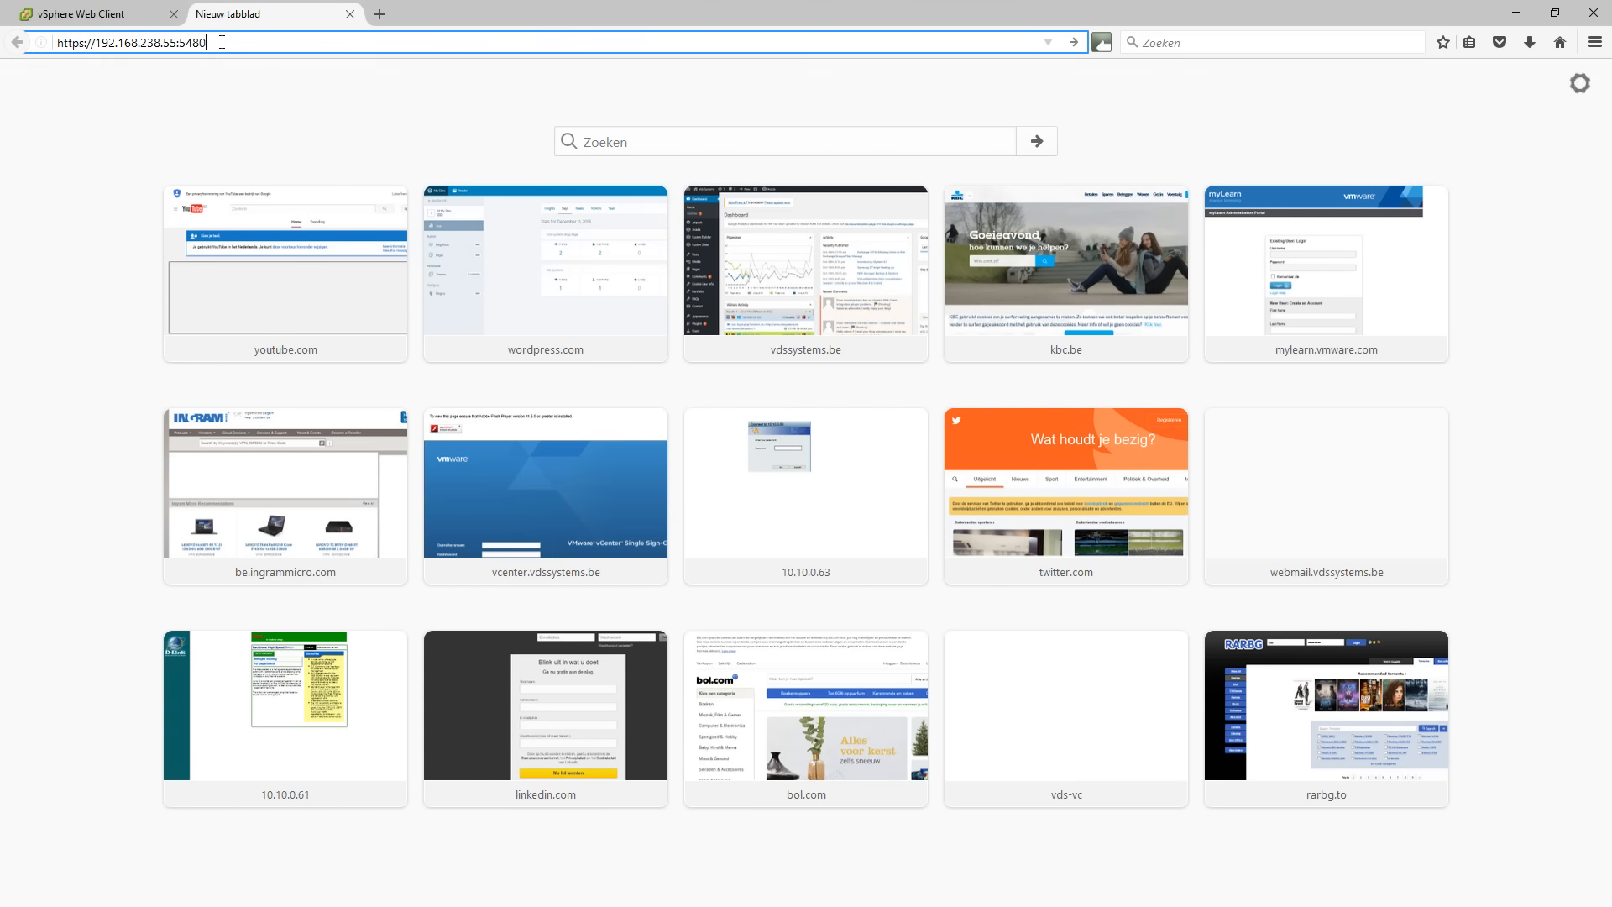
{"action": "key", "text": "Return"}
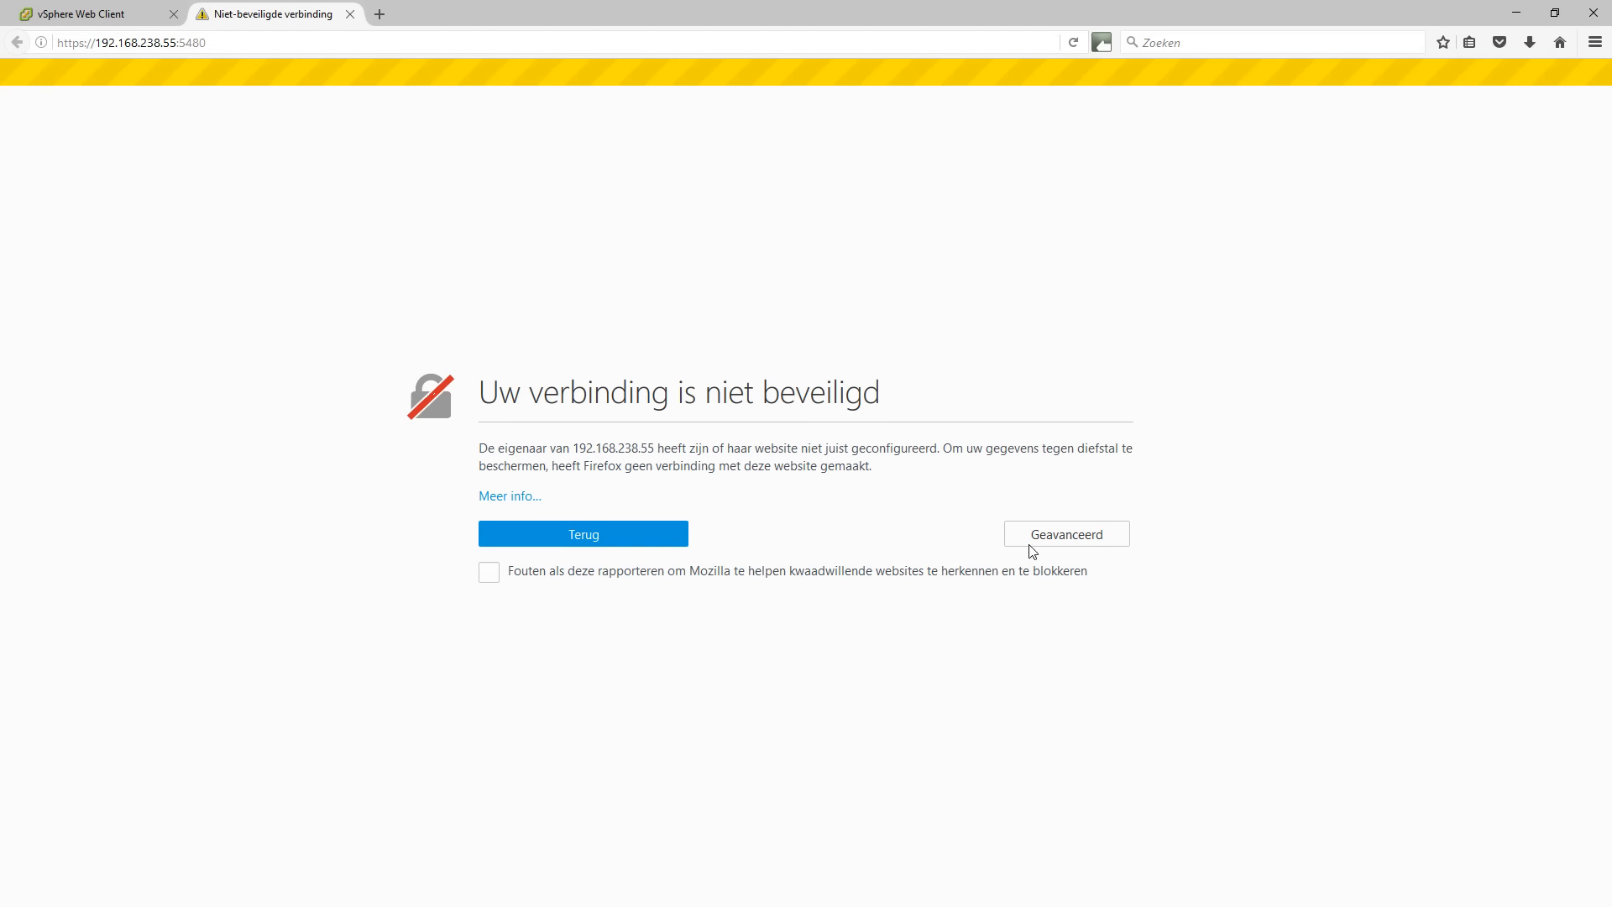
Add and confirm a security exception for the appliance's self-signed certificate.
{"action": "left_click", "coordinate": [1036, 542]}
{"action": "left_click", "coordinate": [565, 748]}
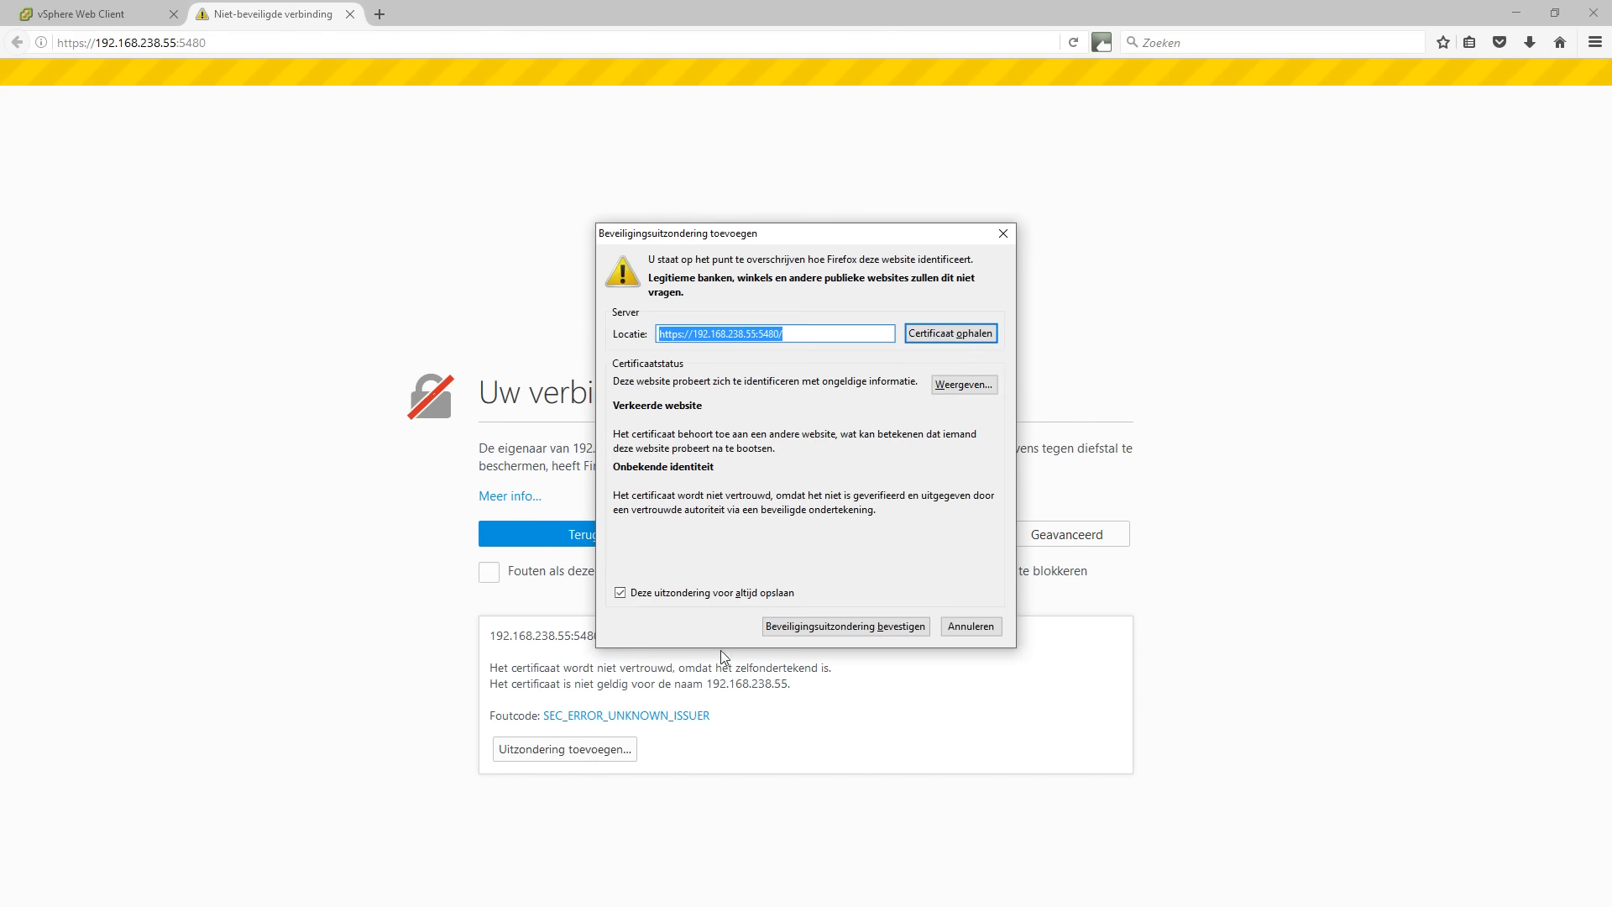
{"action": "left_click", "coordinate": [817, 629]}
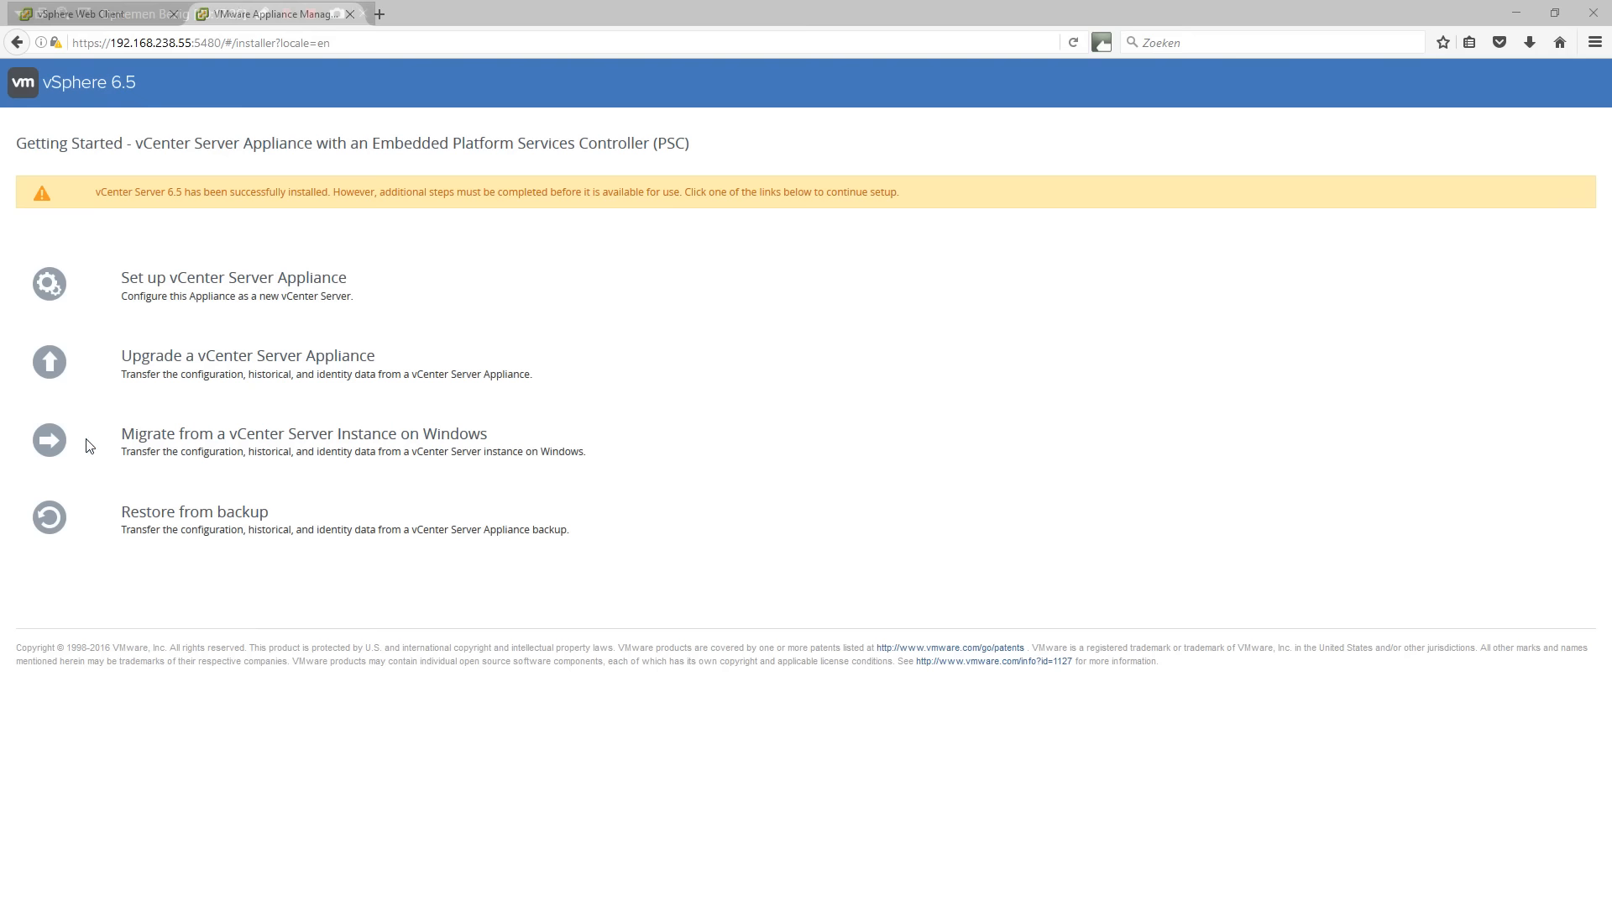
Choose Migrate from a vCenter Server Instance on Windows and log in as root.
{"action": "left_click", "coordinate": [273, 434]}
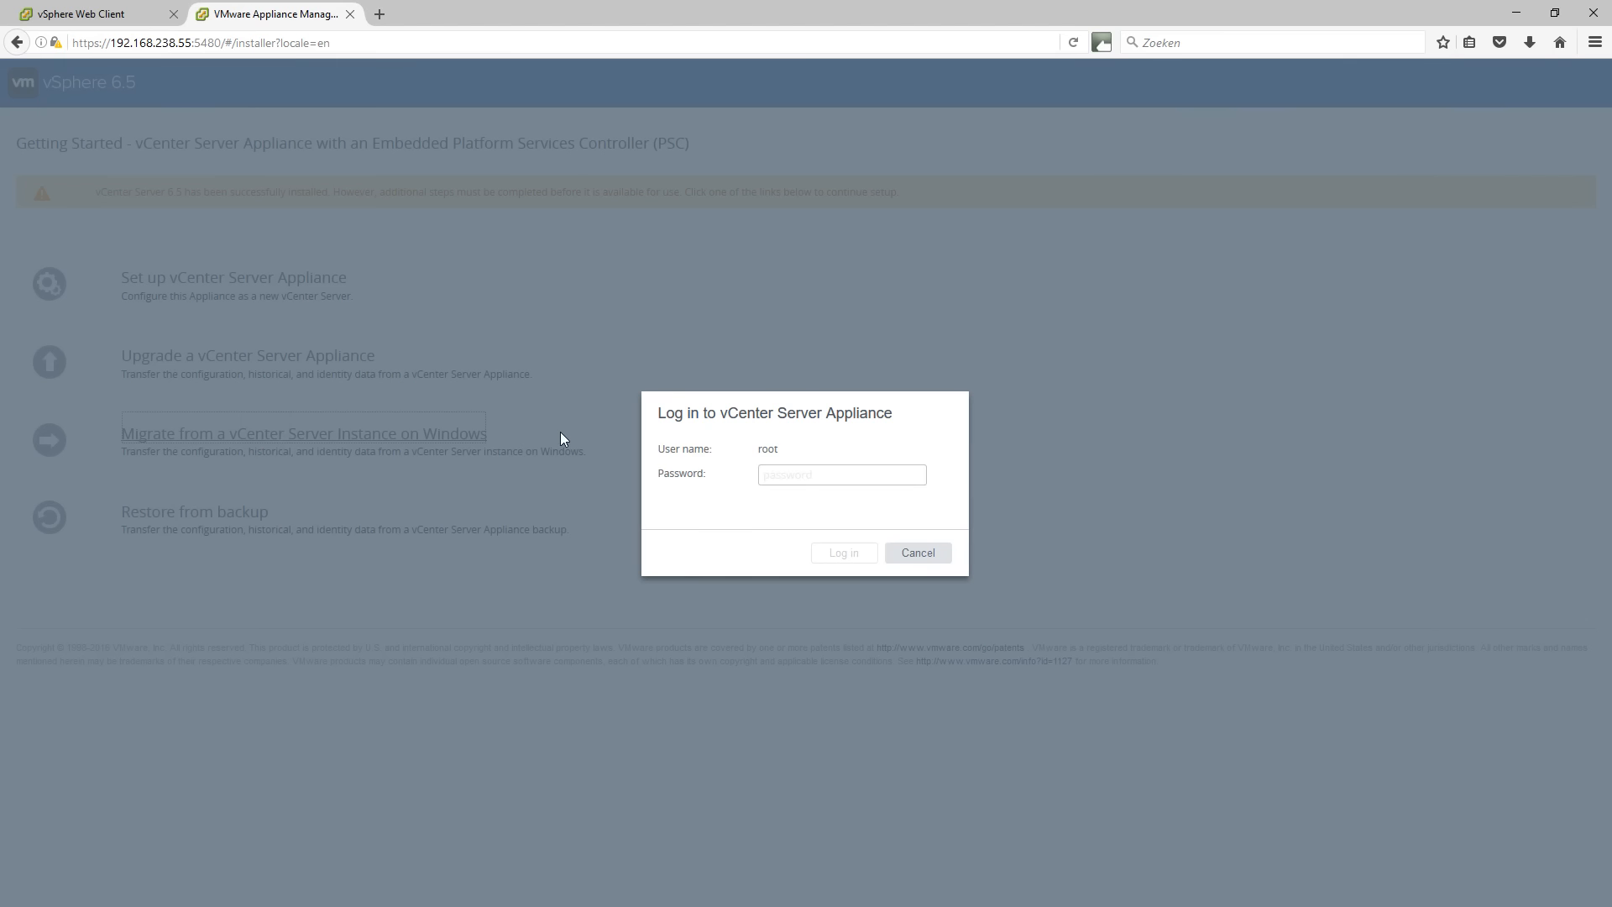
{"action": "left_click", "coordinate": [785, 474]}
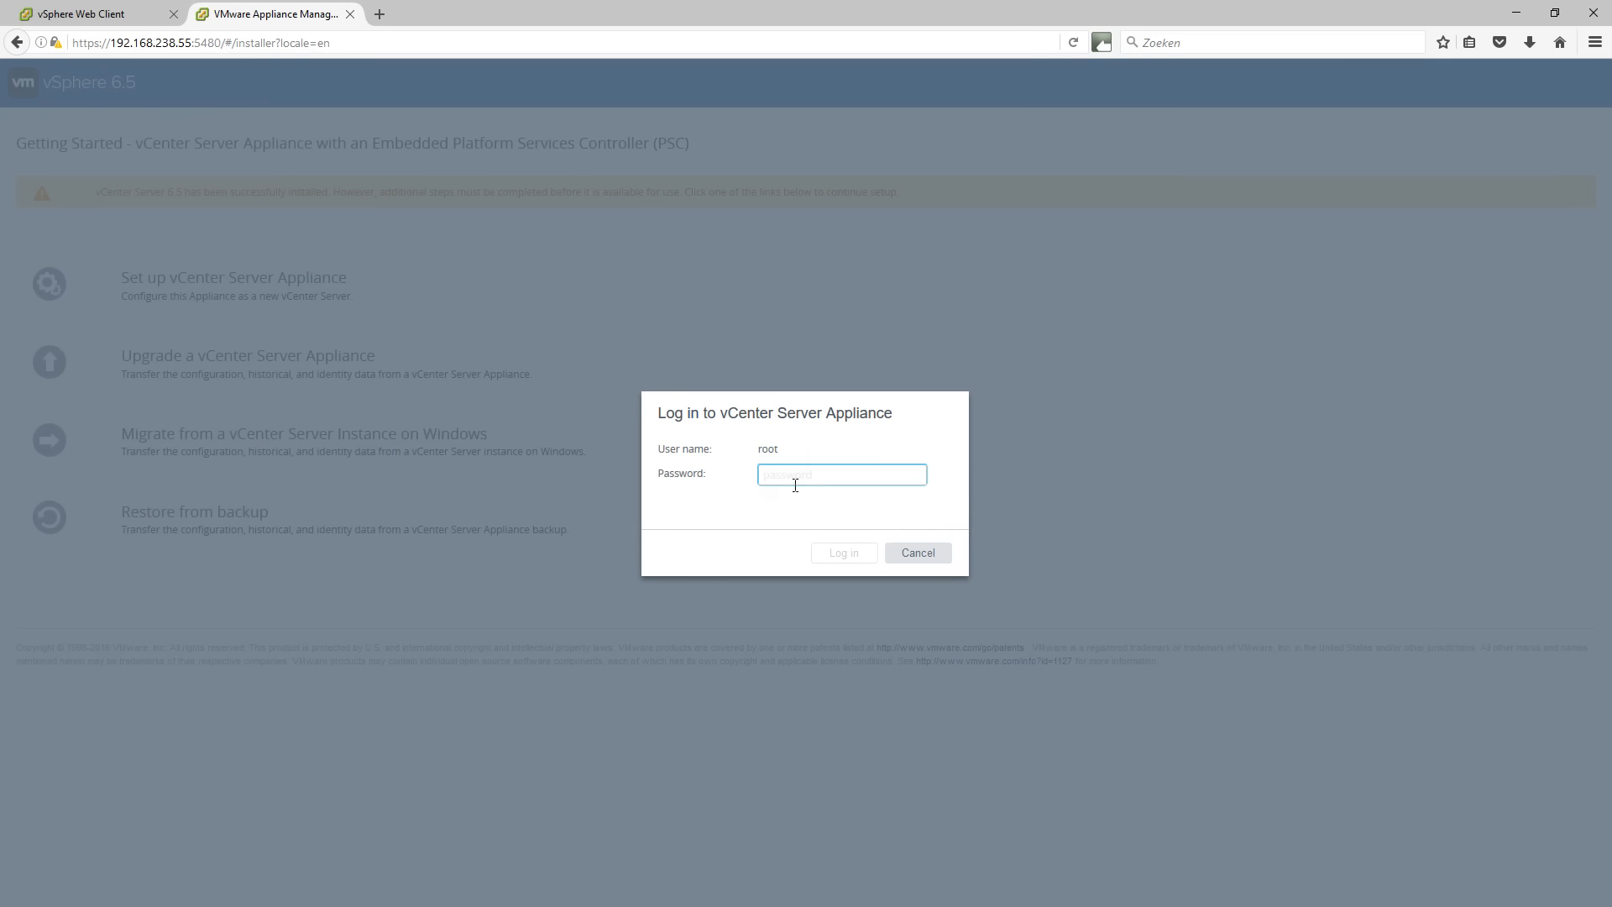
{"action": "type", "text": "************"}
{"action": "key", "text": "Return"}
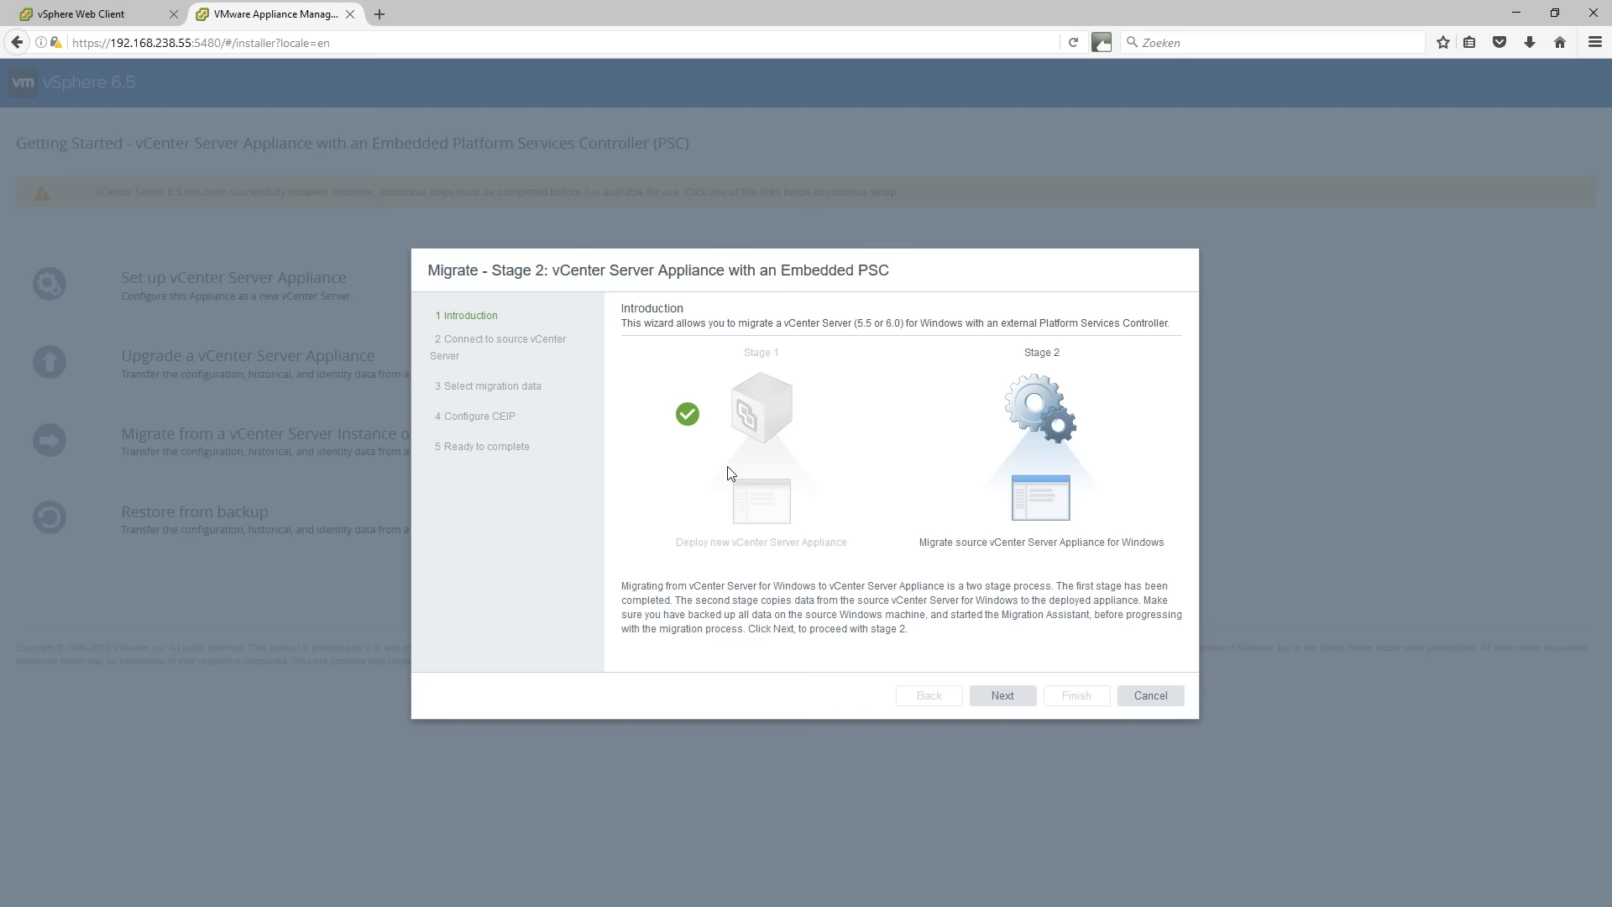
Enter source vCenter vds-vc.vdstest.be with its SSO password and accept the certificate warning.
{"action": "left_click", "coordinate": [1012, 697]}
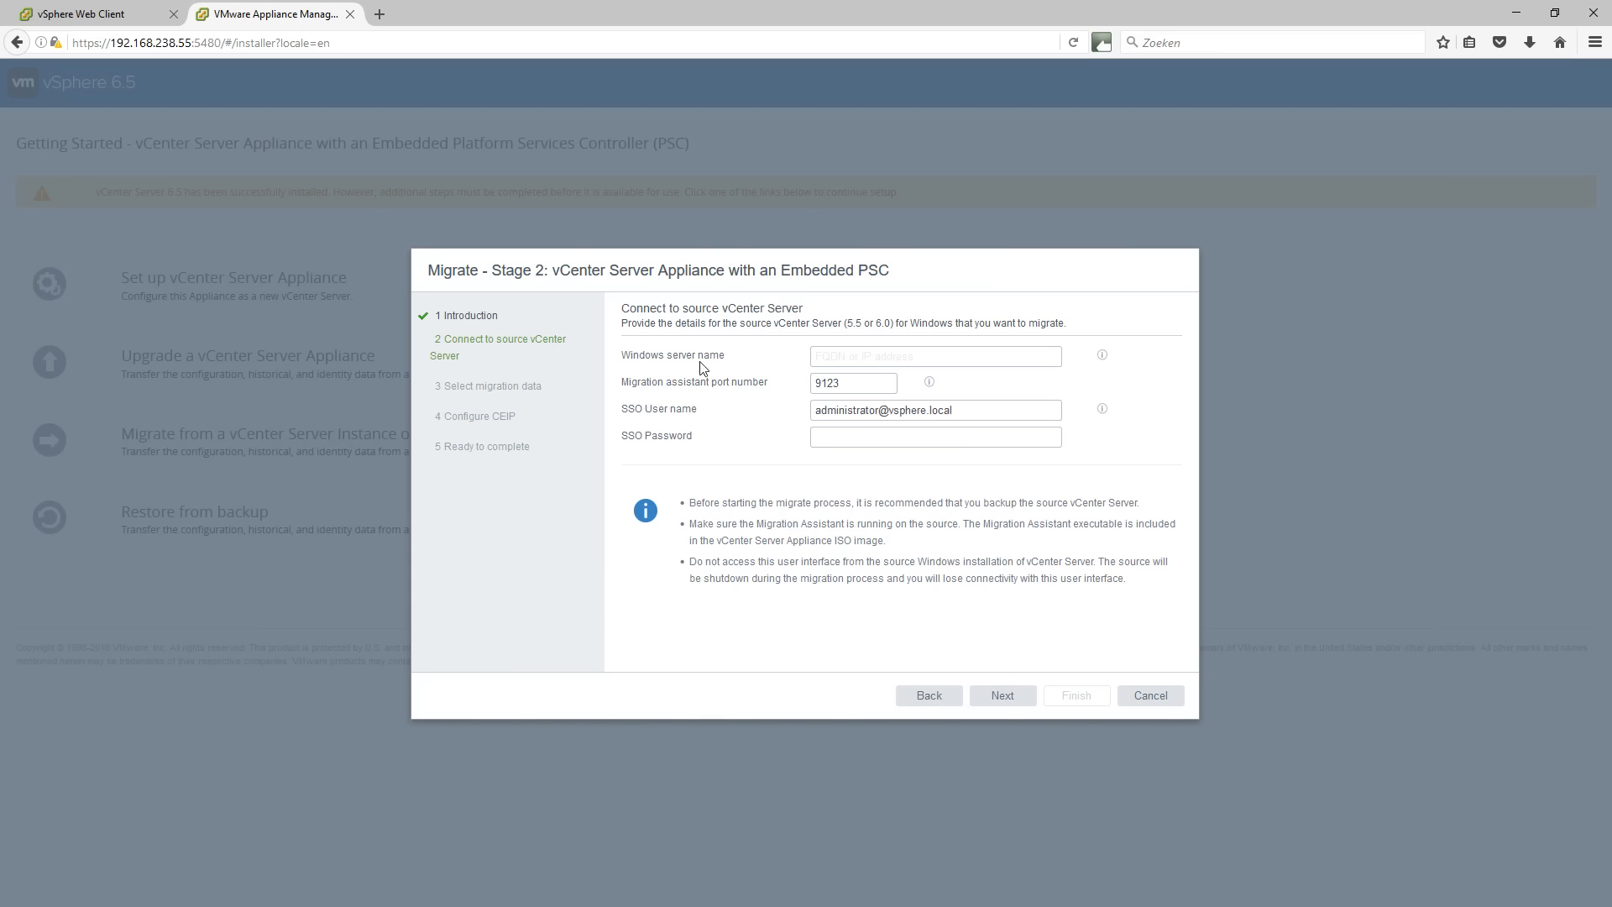
{"action": "left_click", "coordinate": [836, 356]}
{"action": "type", "text": "vds-vc"}
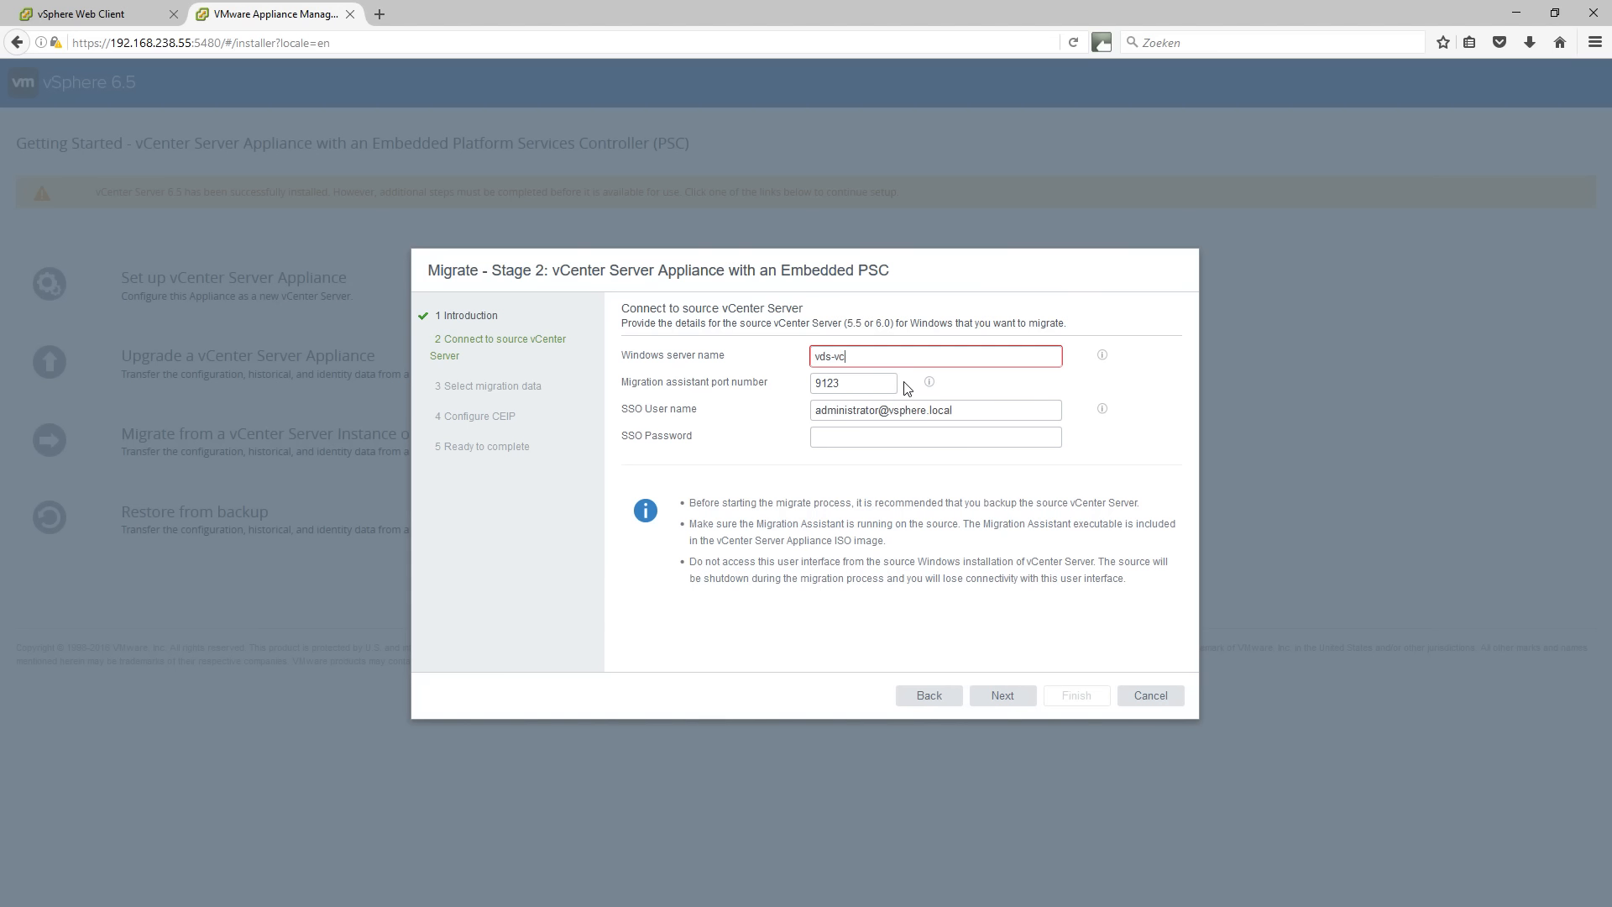
{"action": "type", "text": ".vdstest.be"}
{"action": "key", "text": "Tab"}
{"action": "key", "text": "Tab"}
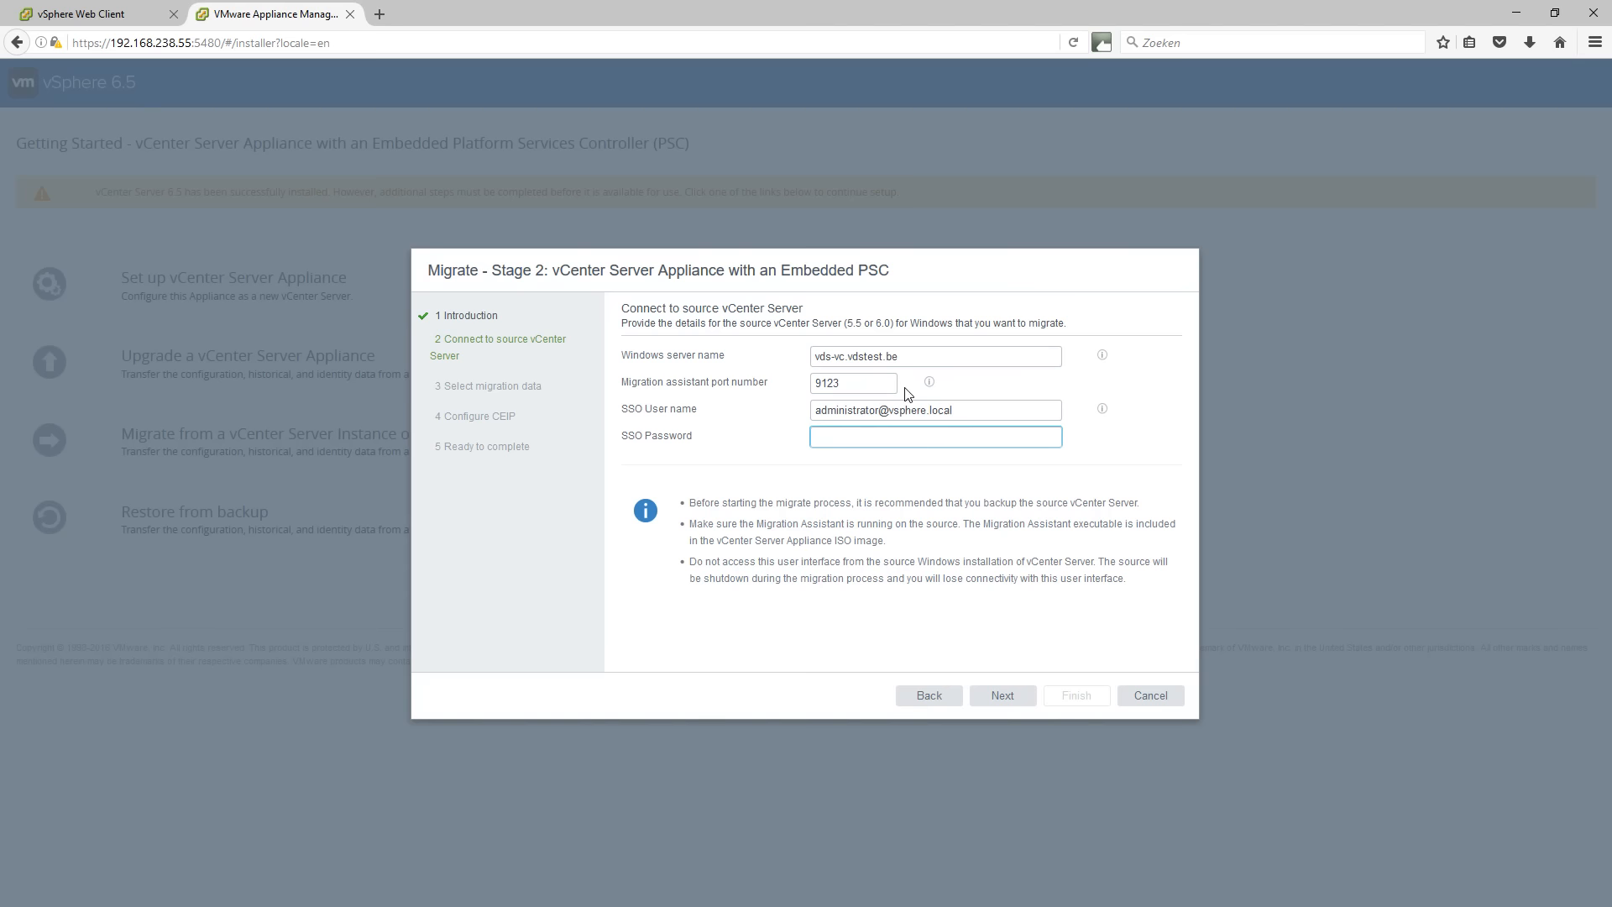
{"action": "type", "text": "••••••••••••"}
{"action": "left_click", "coordinate": [1002, 696]}
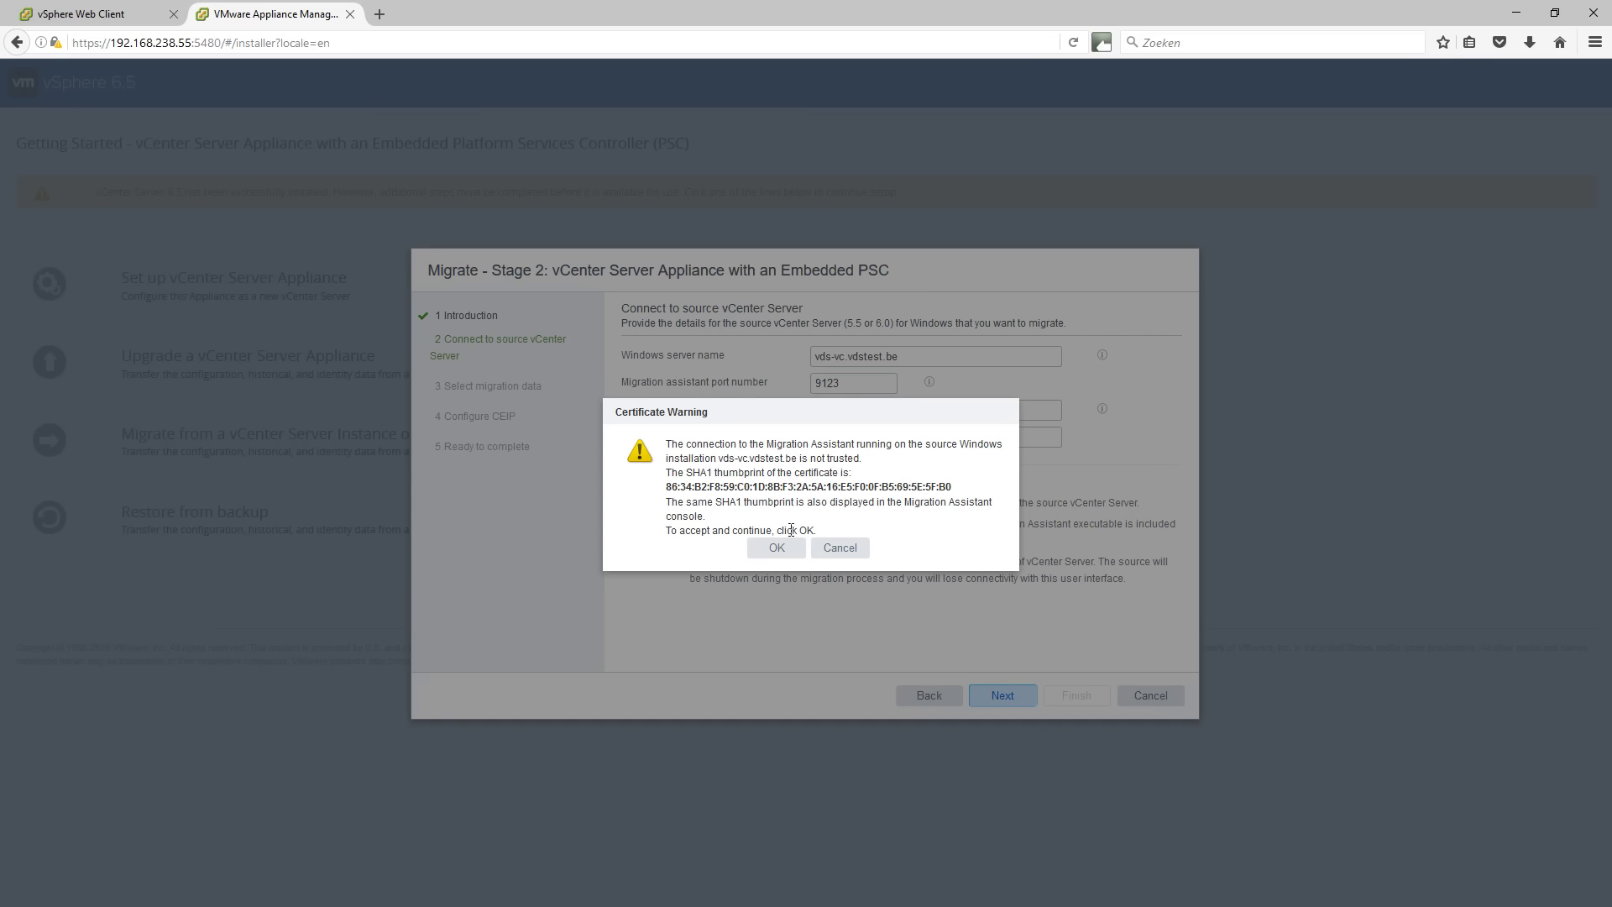
{"action": "left_click", "coordinate": [766, 547]}
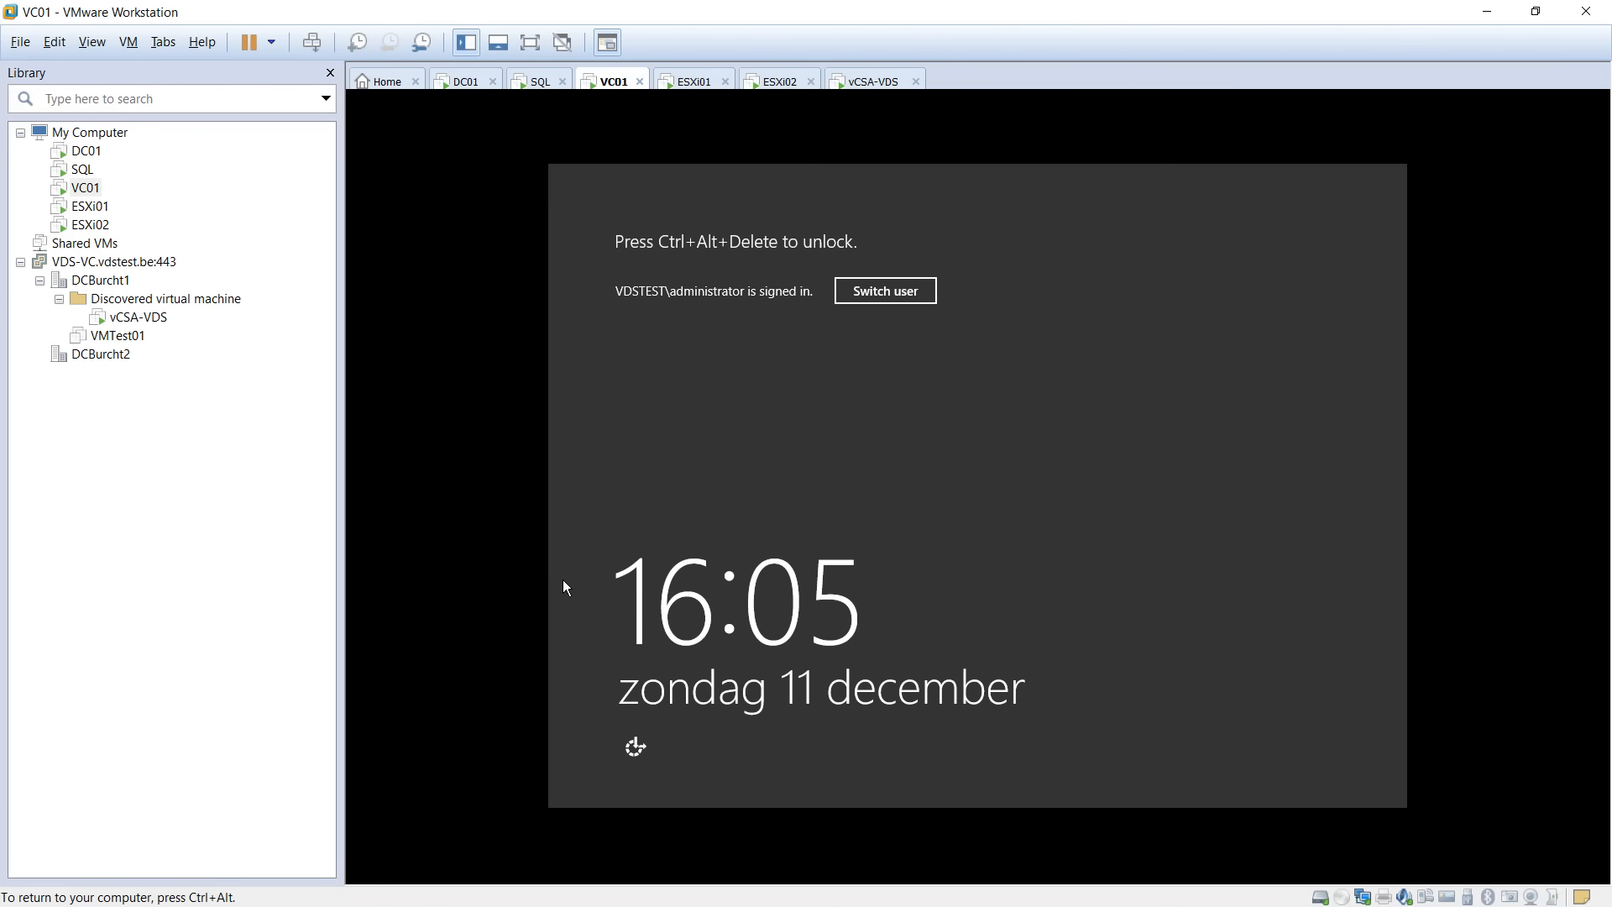
Unlock VC01 with Ctrl+Alt+Insert and the account password.
{"action": "key", "text": "ctrl+alt+Insert"}
{"action": "type", "text": "************"}
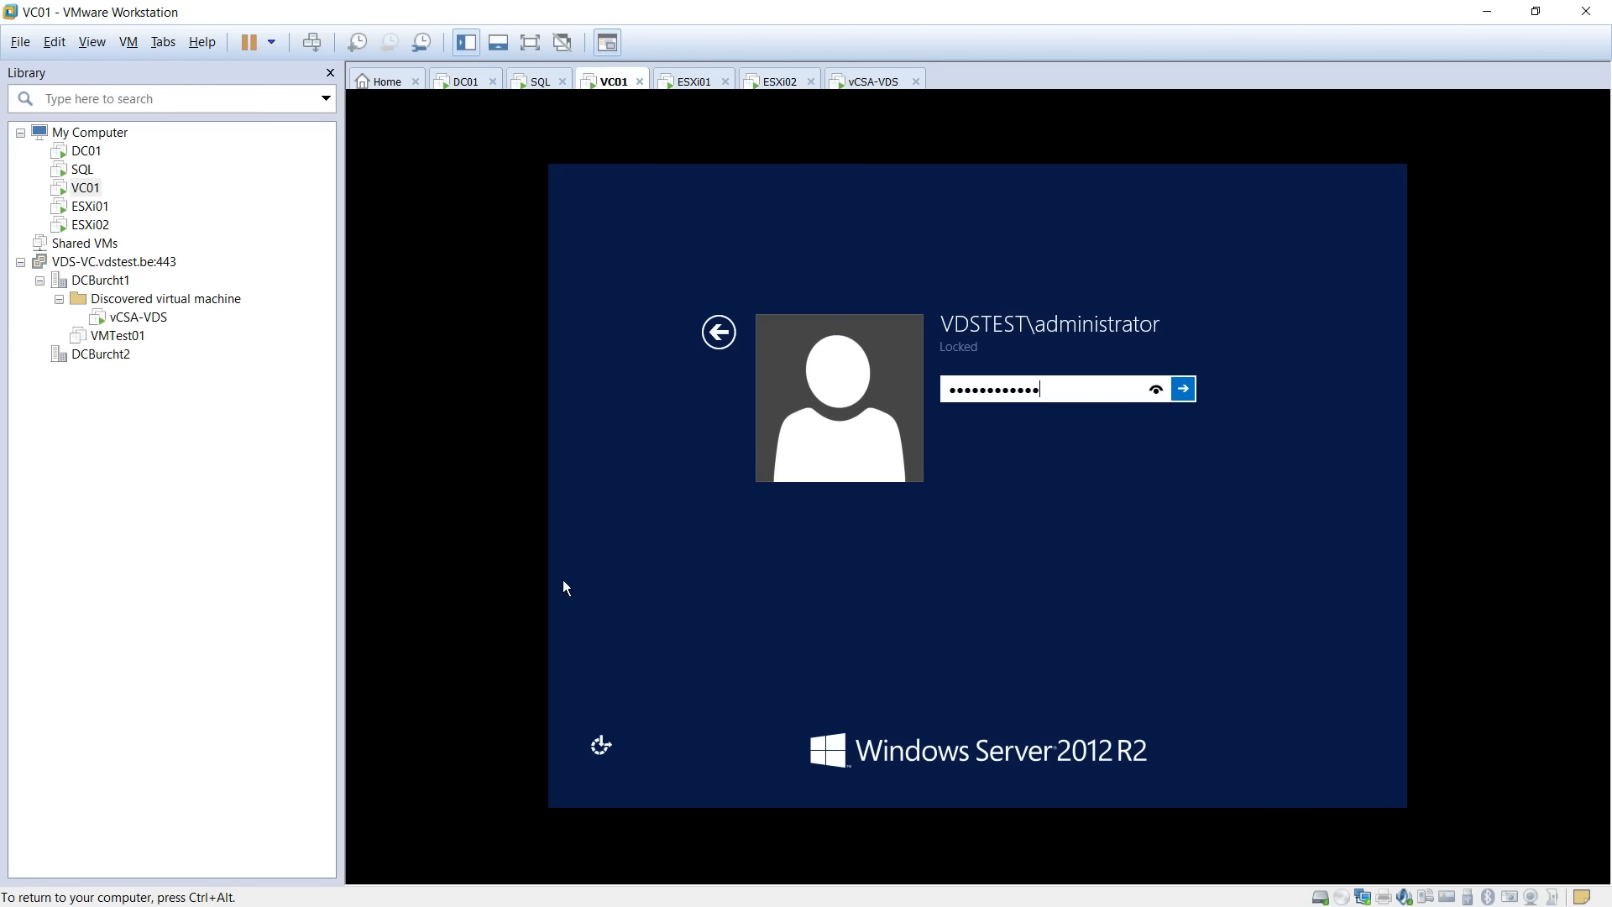
{"action": "key", "text": "Return"}
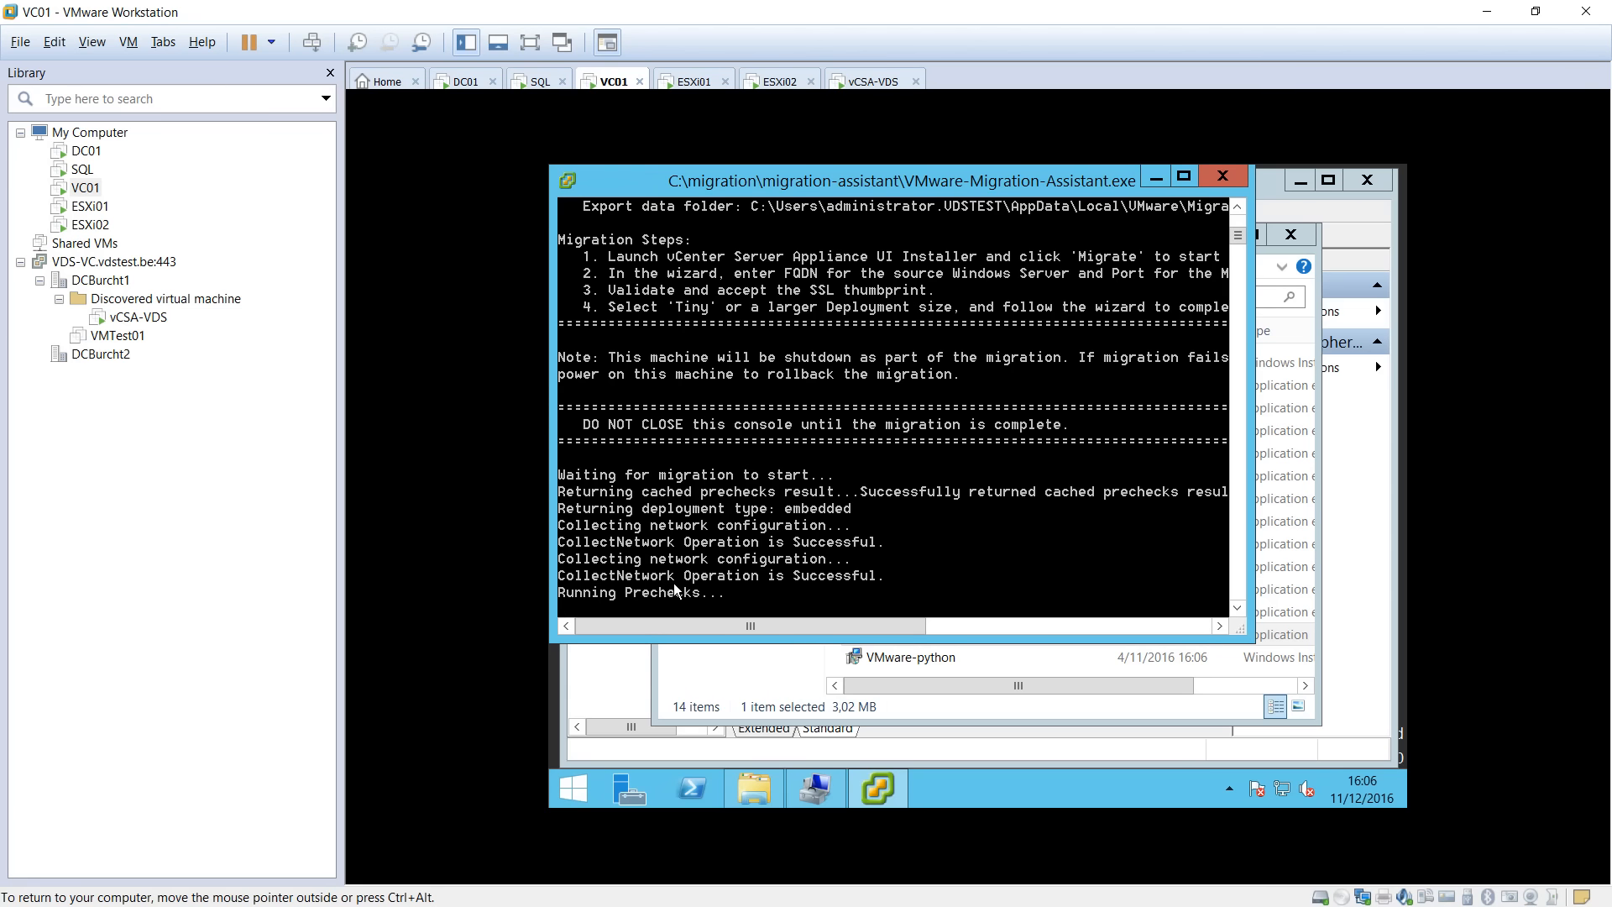
Switch between the VM console and Firefox, moving the browser aside to reveal the Migration Assistant.
{"action": "key", "text": "ctrl+alt"}
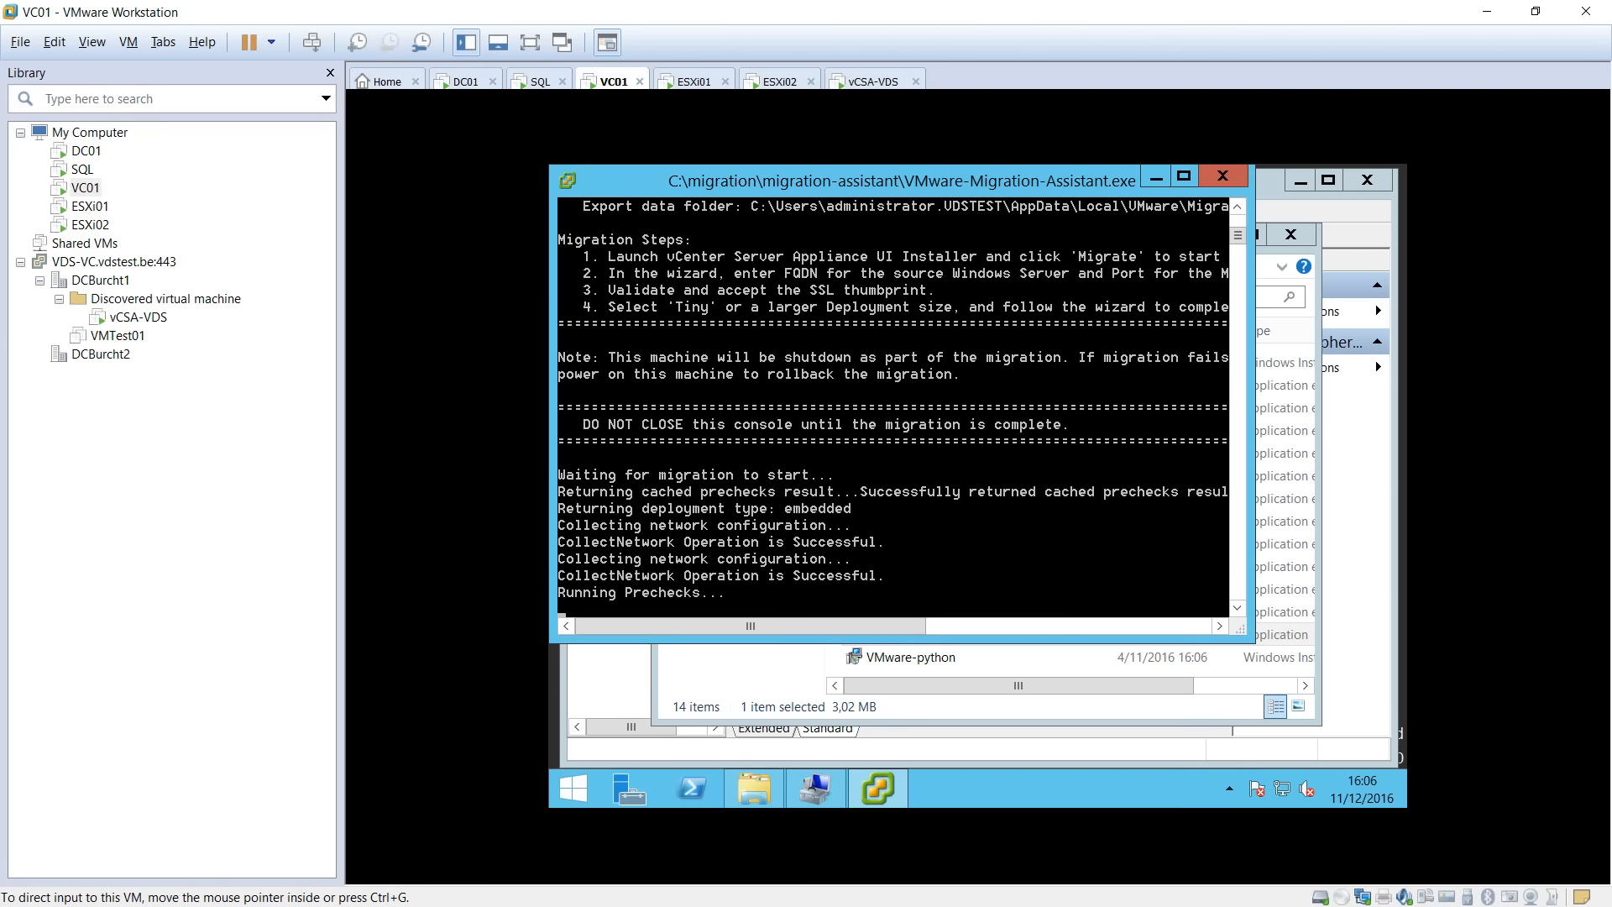
{"action": "key", "text": "alt+Tab"}
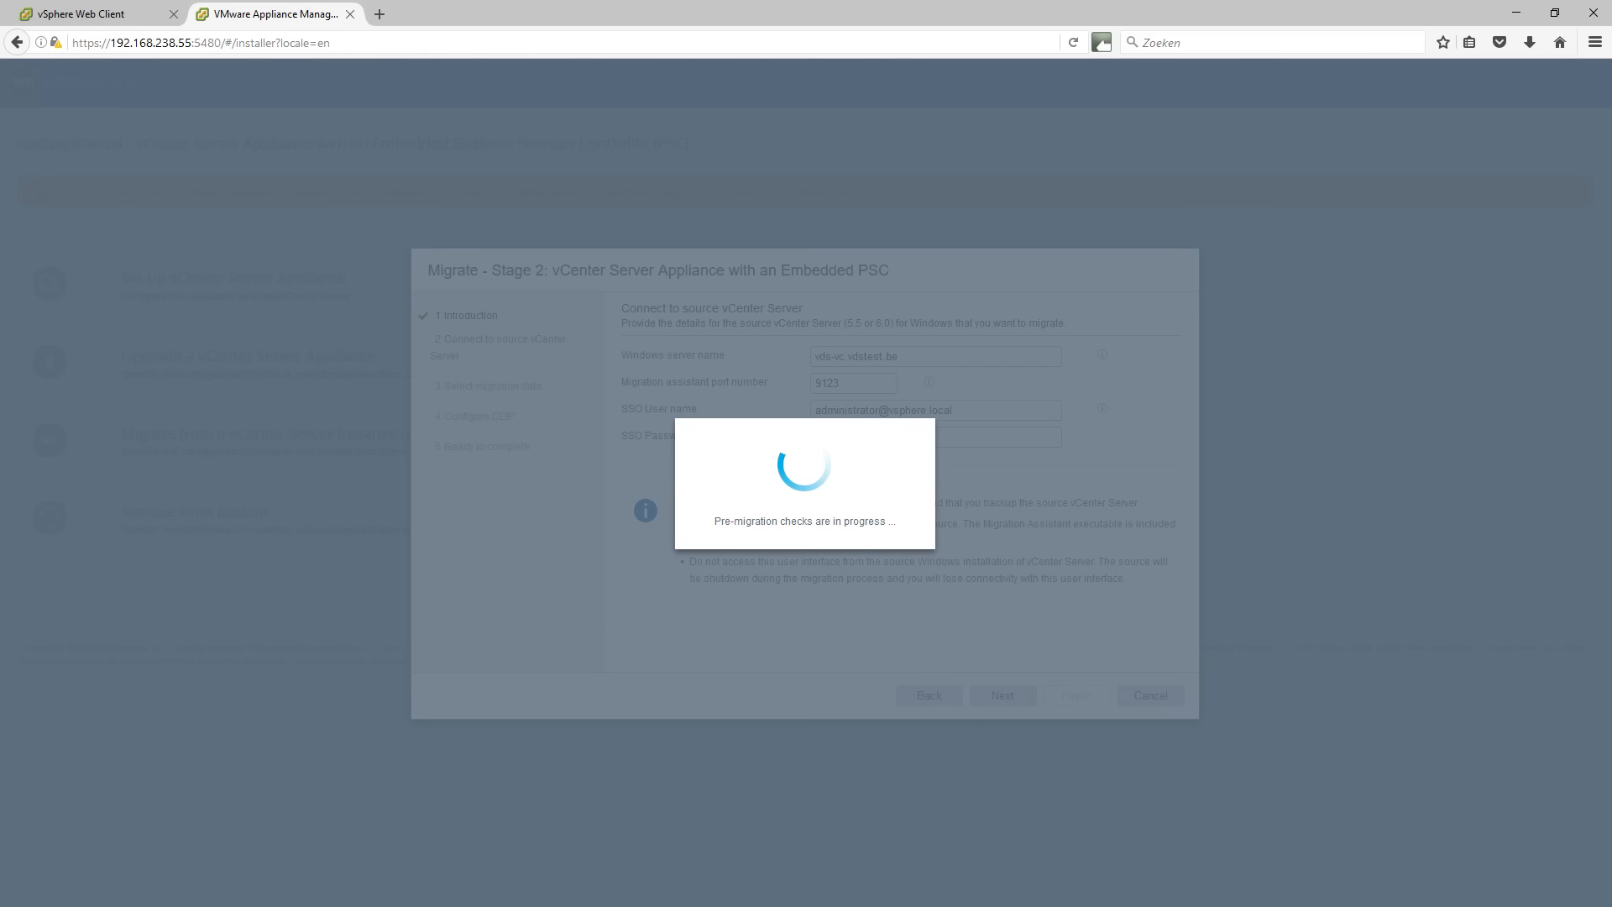
{"action": "key", "text": "alt+Tab"}
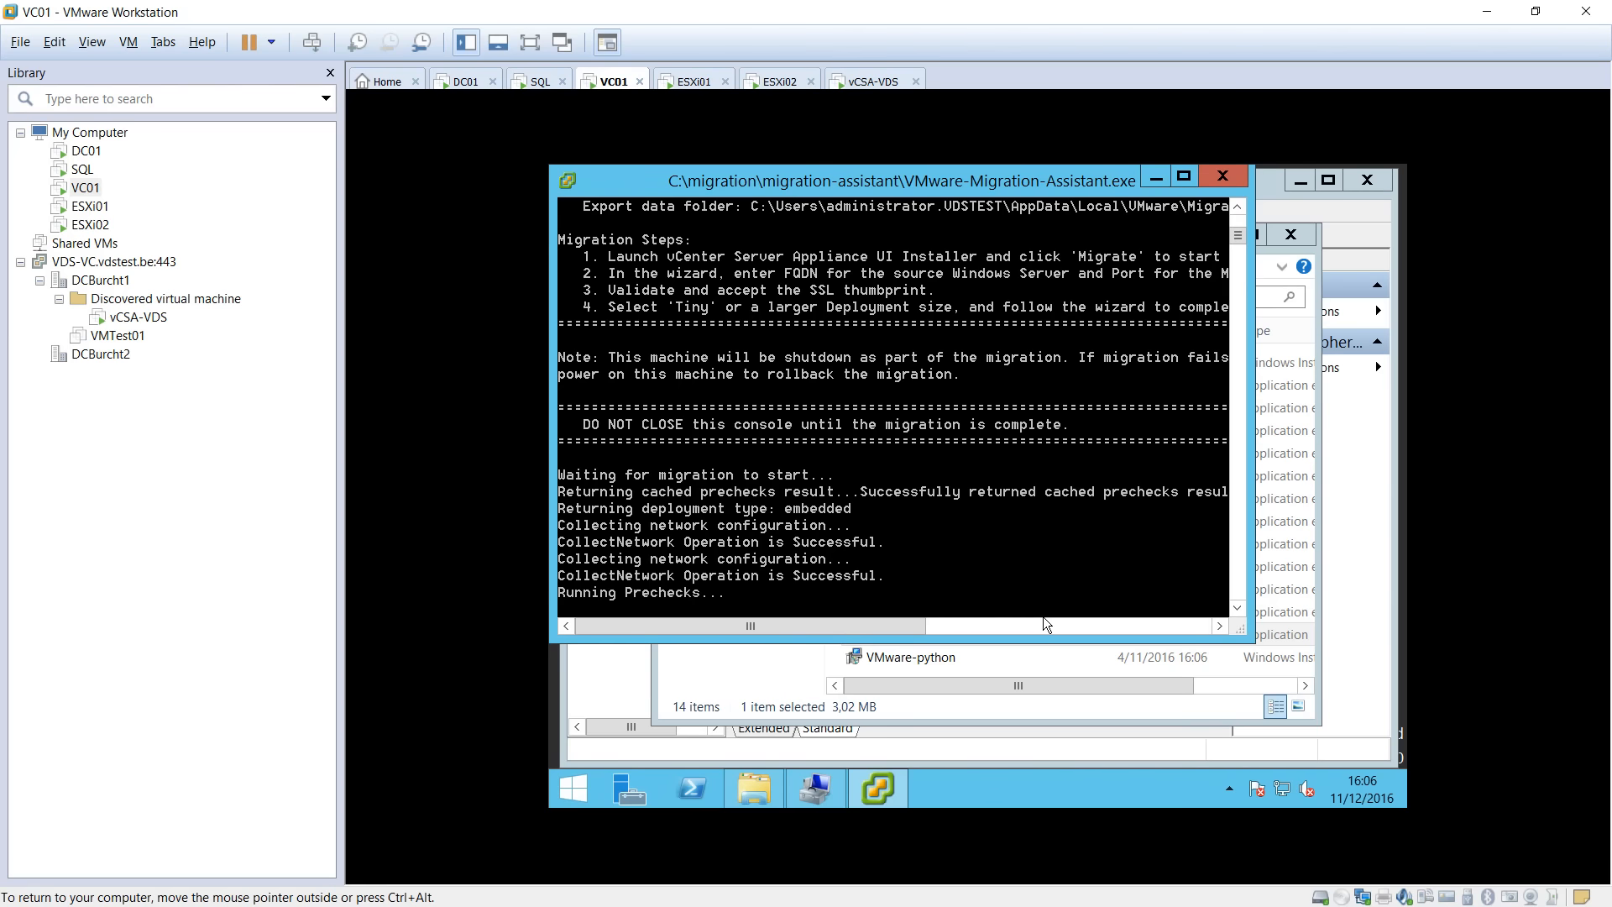
{"action": "key", "text": "ctrl+alt"}
{"action": "key", "text": "alt+Tab"}
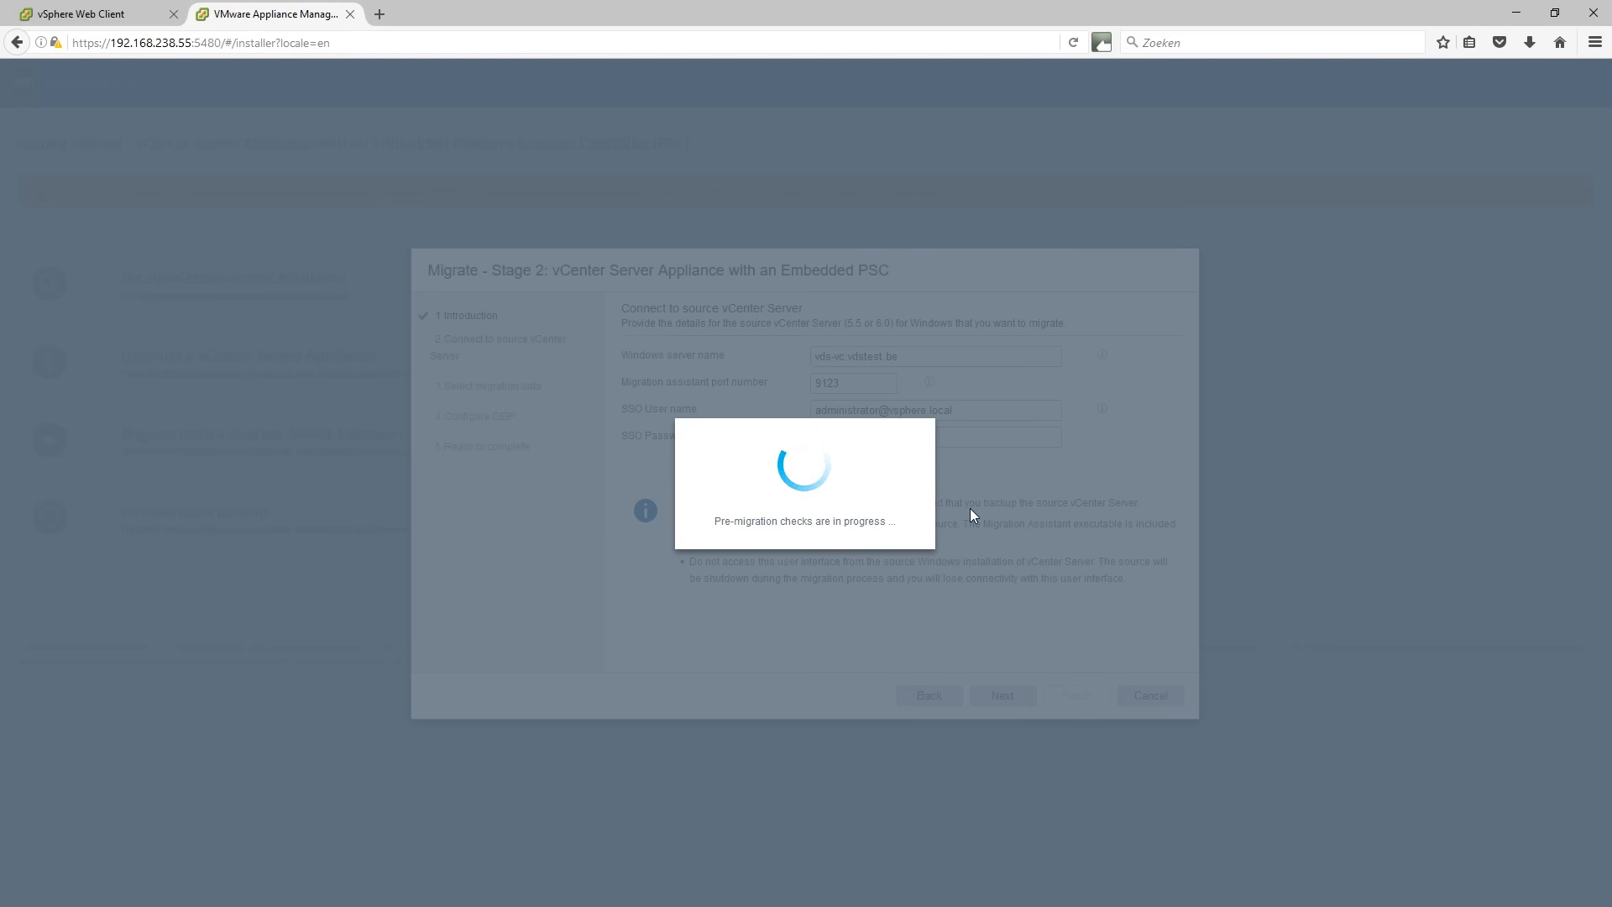
{"action": "key", "text": "alt+Tab"}
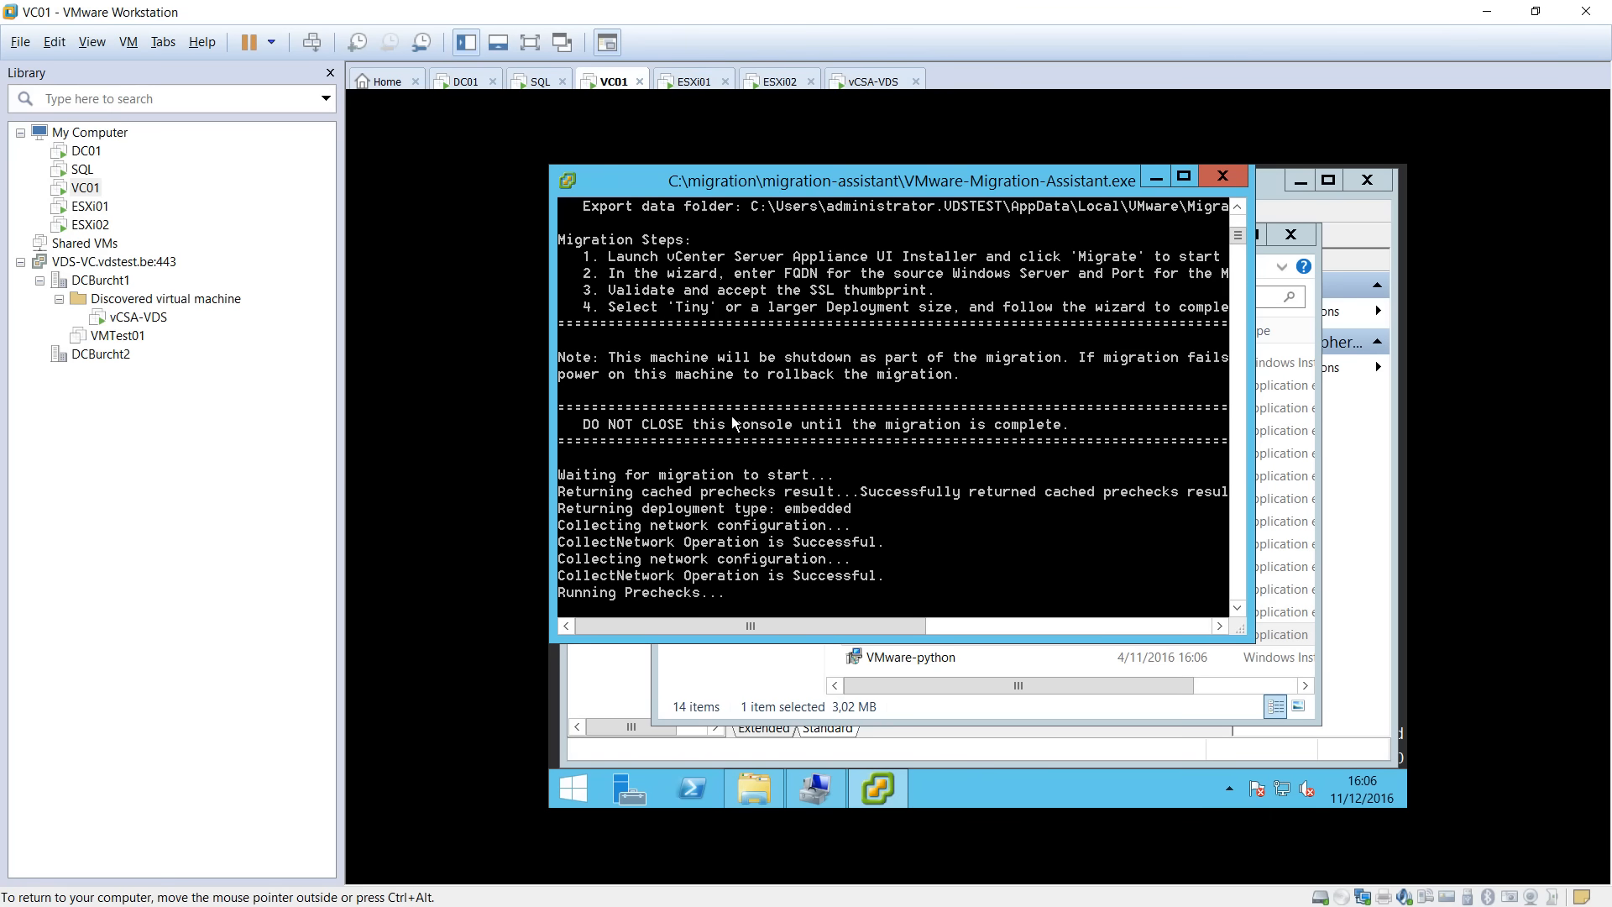
{"action": "key", "text": "ctrl+alt"}
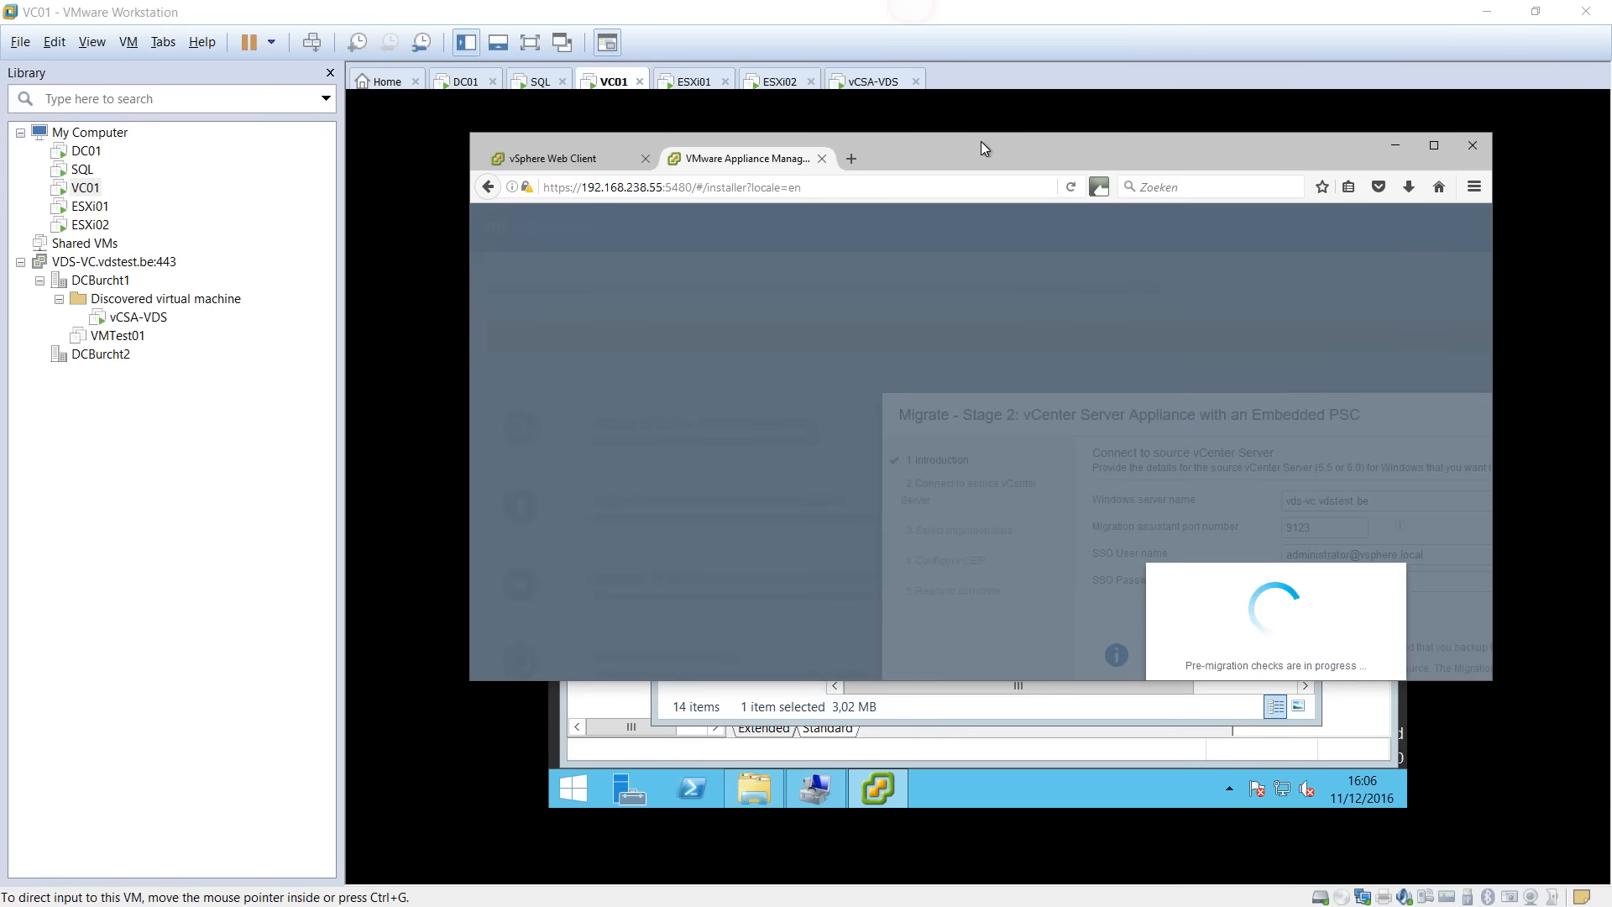
{"action": "left_click_drag", "start_coordinate": [980, 141], "coordinate": [518, 13]}
Shrink the browser and review the pre-check's Update Manager warning and SQL Server error with its resolution.
{"action": "left_click_drag", "start_coordinate": [1028, 551], "coordinate": [808, 531]}
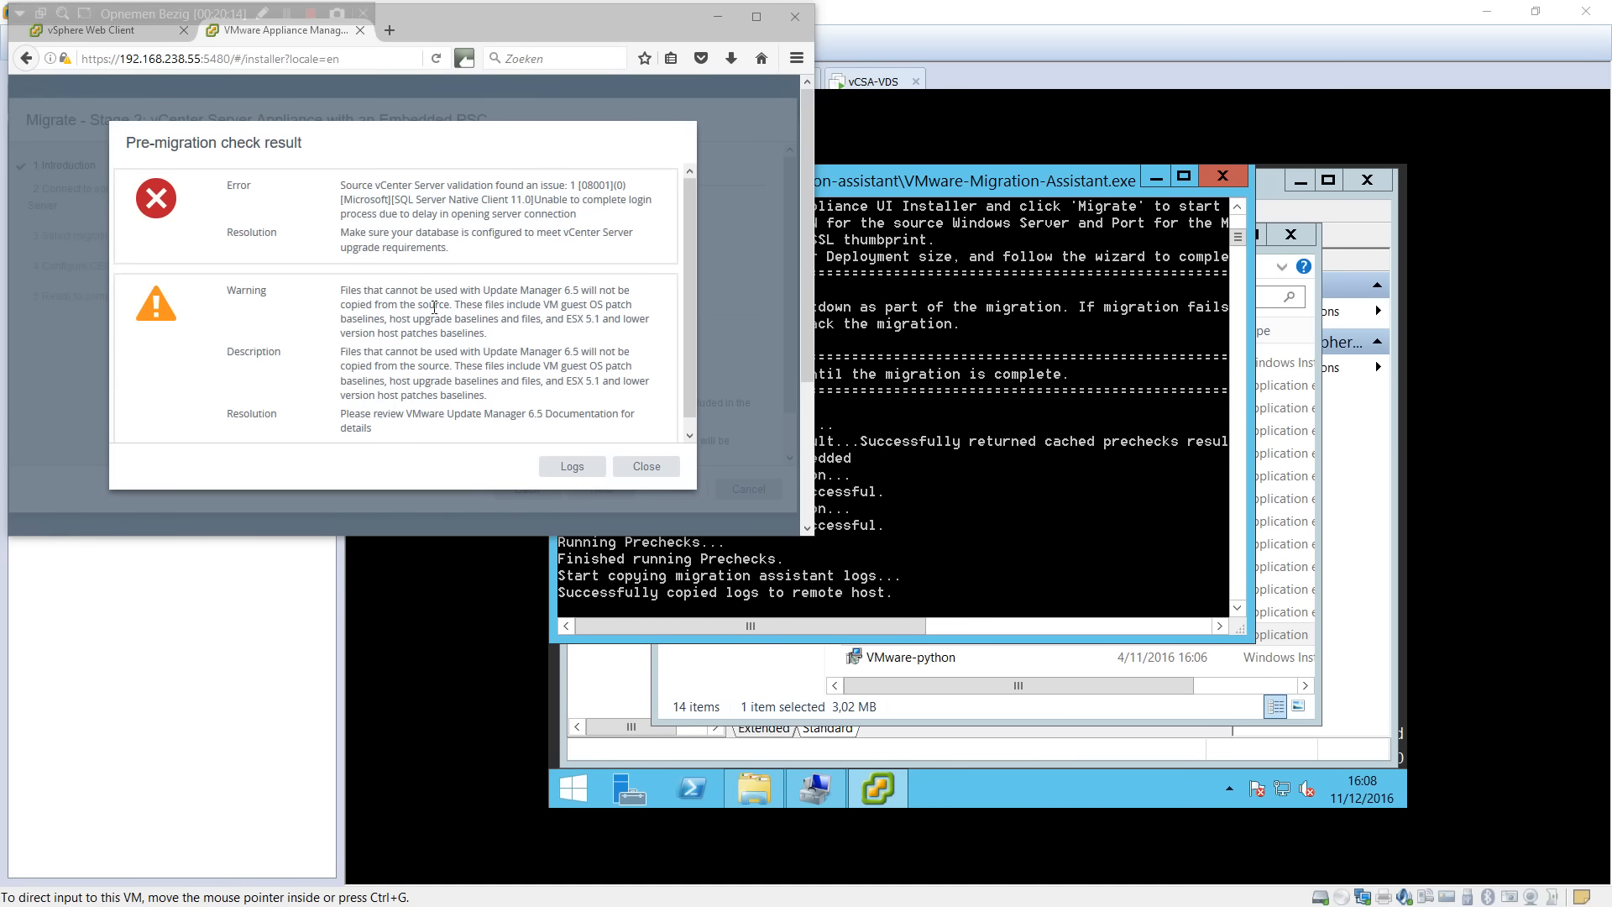
{"action": "left_click_drag", "start_coordinate": [407, 294], "coordinate": [518, 294]}
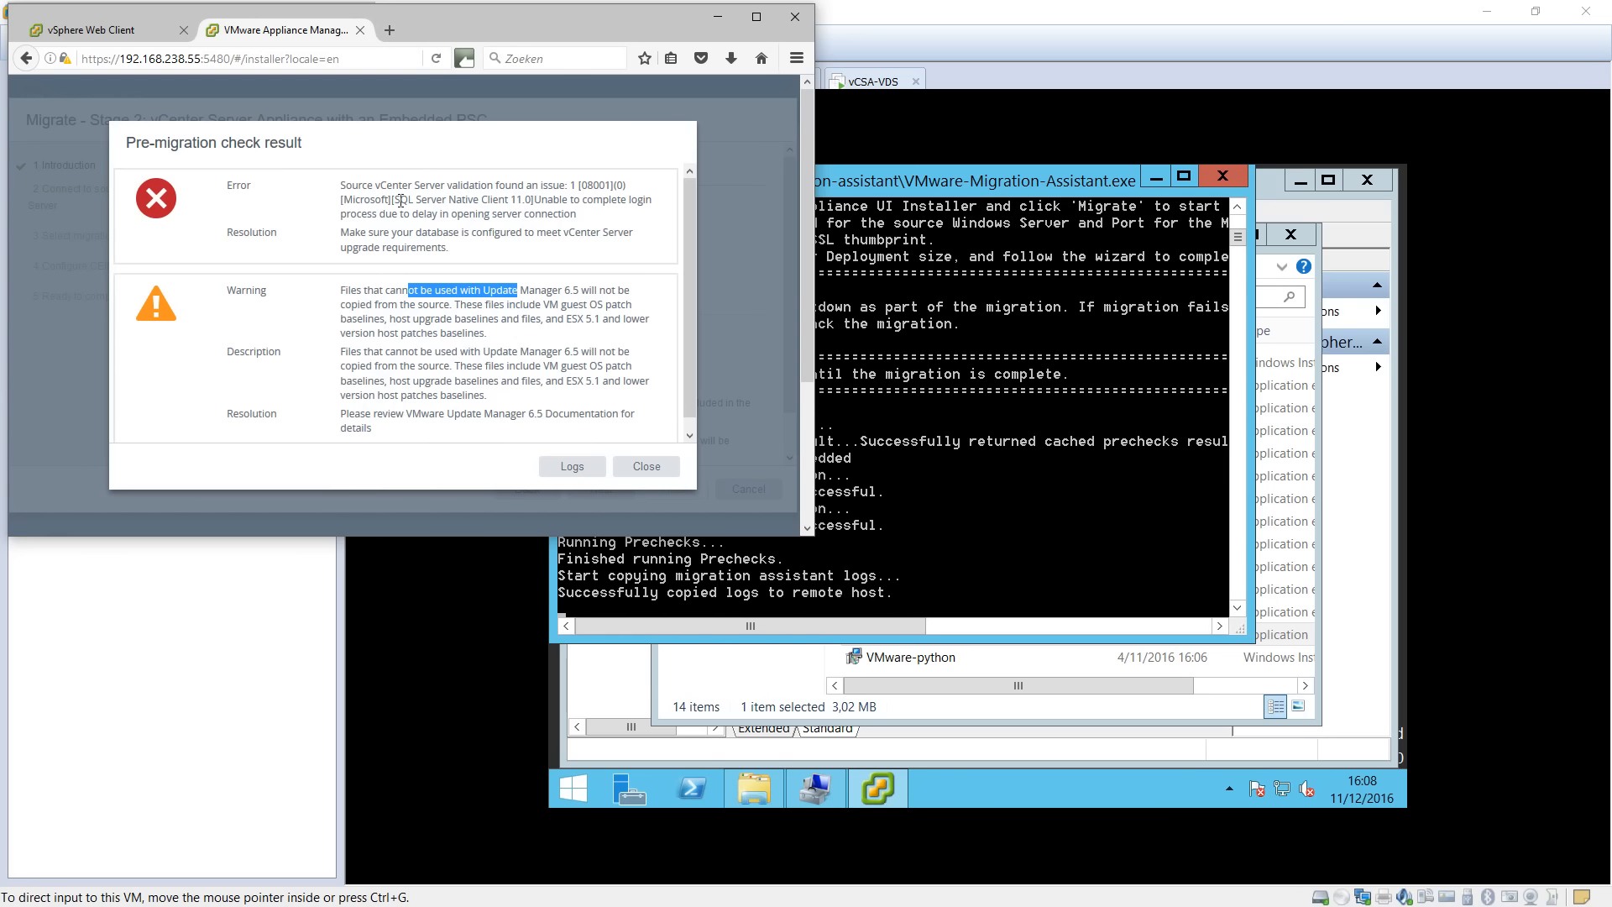
{"action": "left_click_drag", "start_coordinate": [372, 214], "coordinate": [446, 219]}
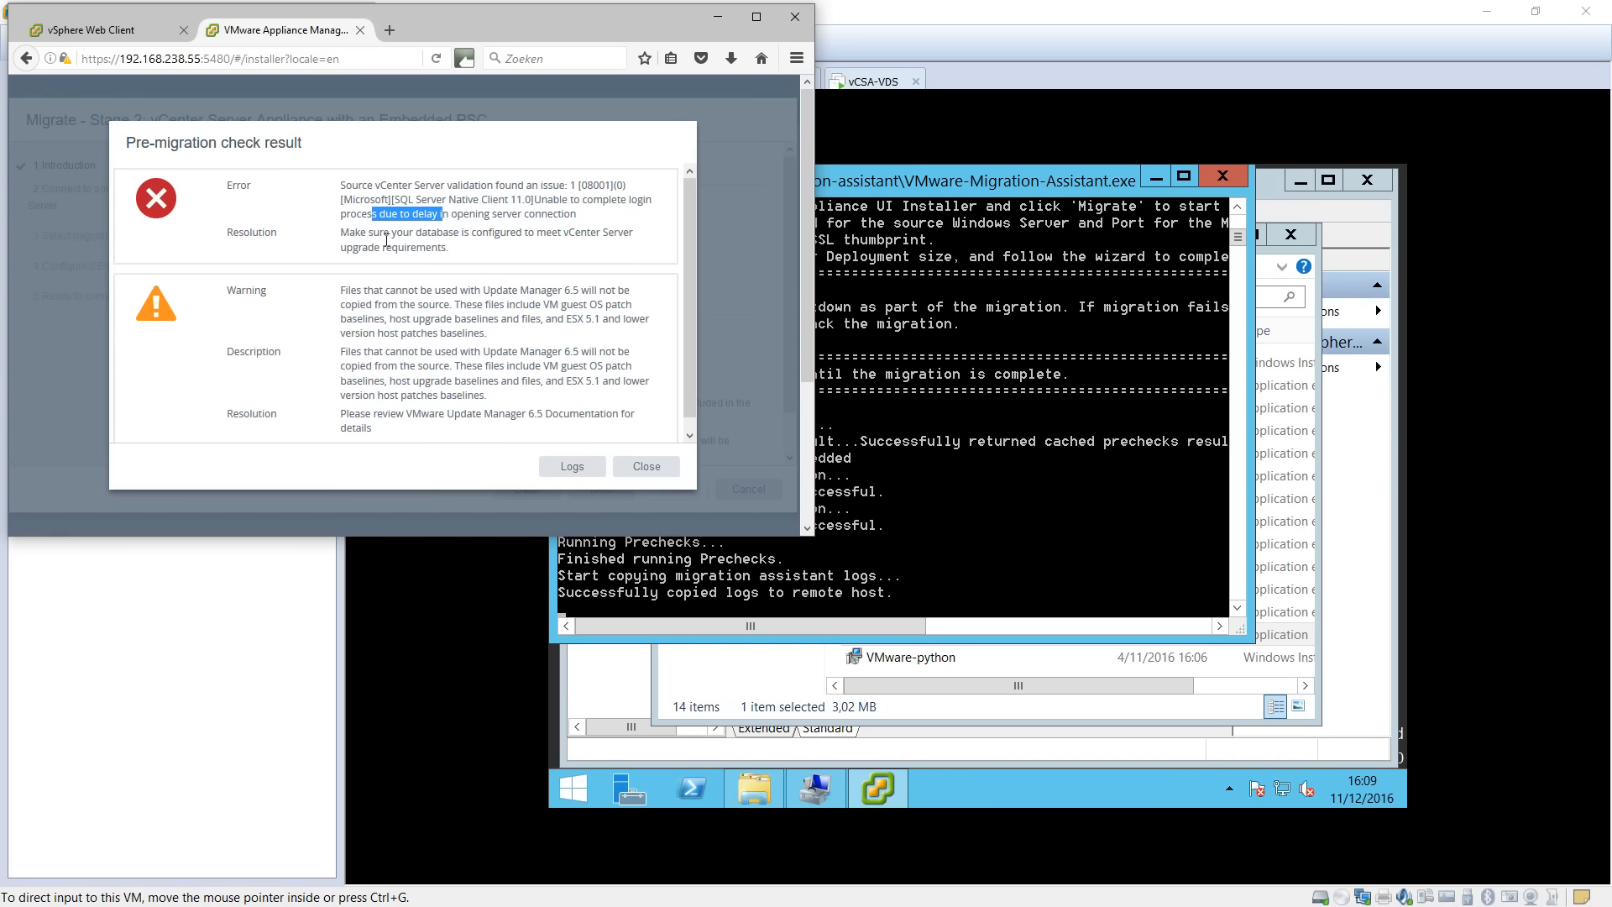
{"action": "left_click_drag", "start_coordinate": [344, 233], "coordinate": [447, 250]}
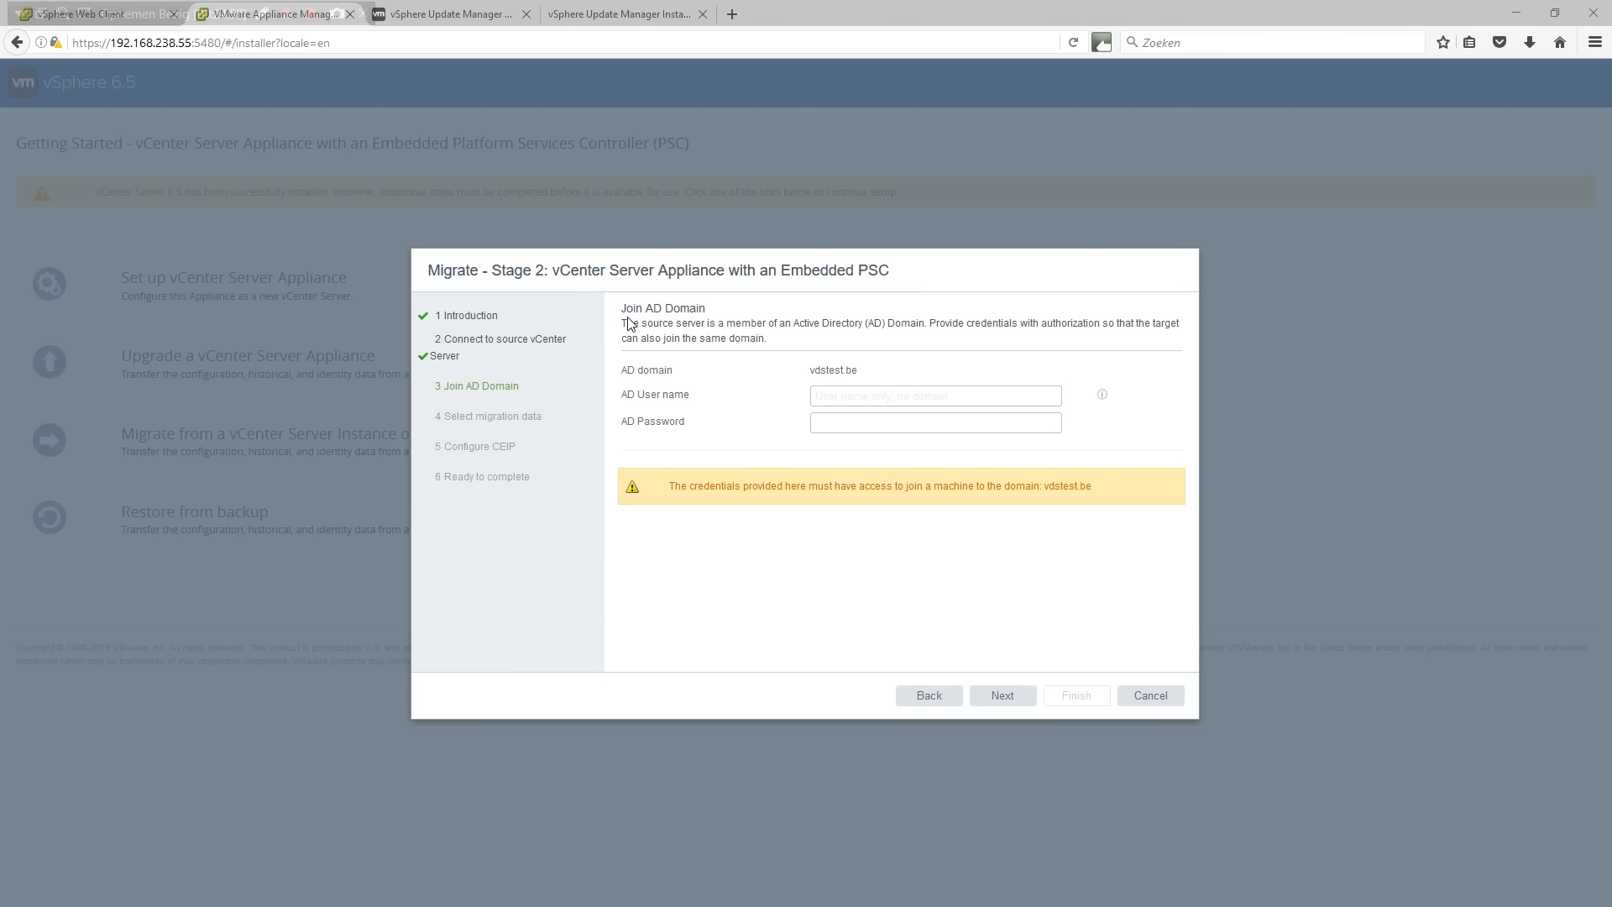
Enter AD user 'administrator' and its password for vdstest.be, then submit them for validation.
{"action": "left_click", "coordinate": [819, 394]}
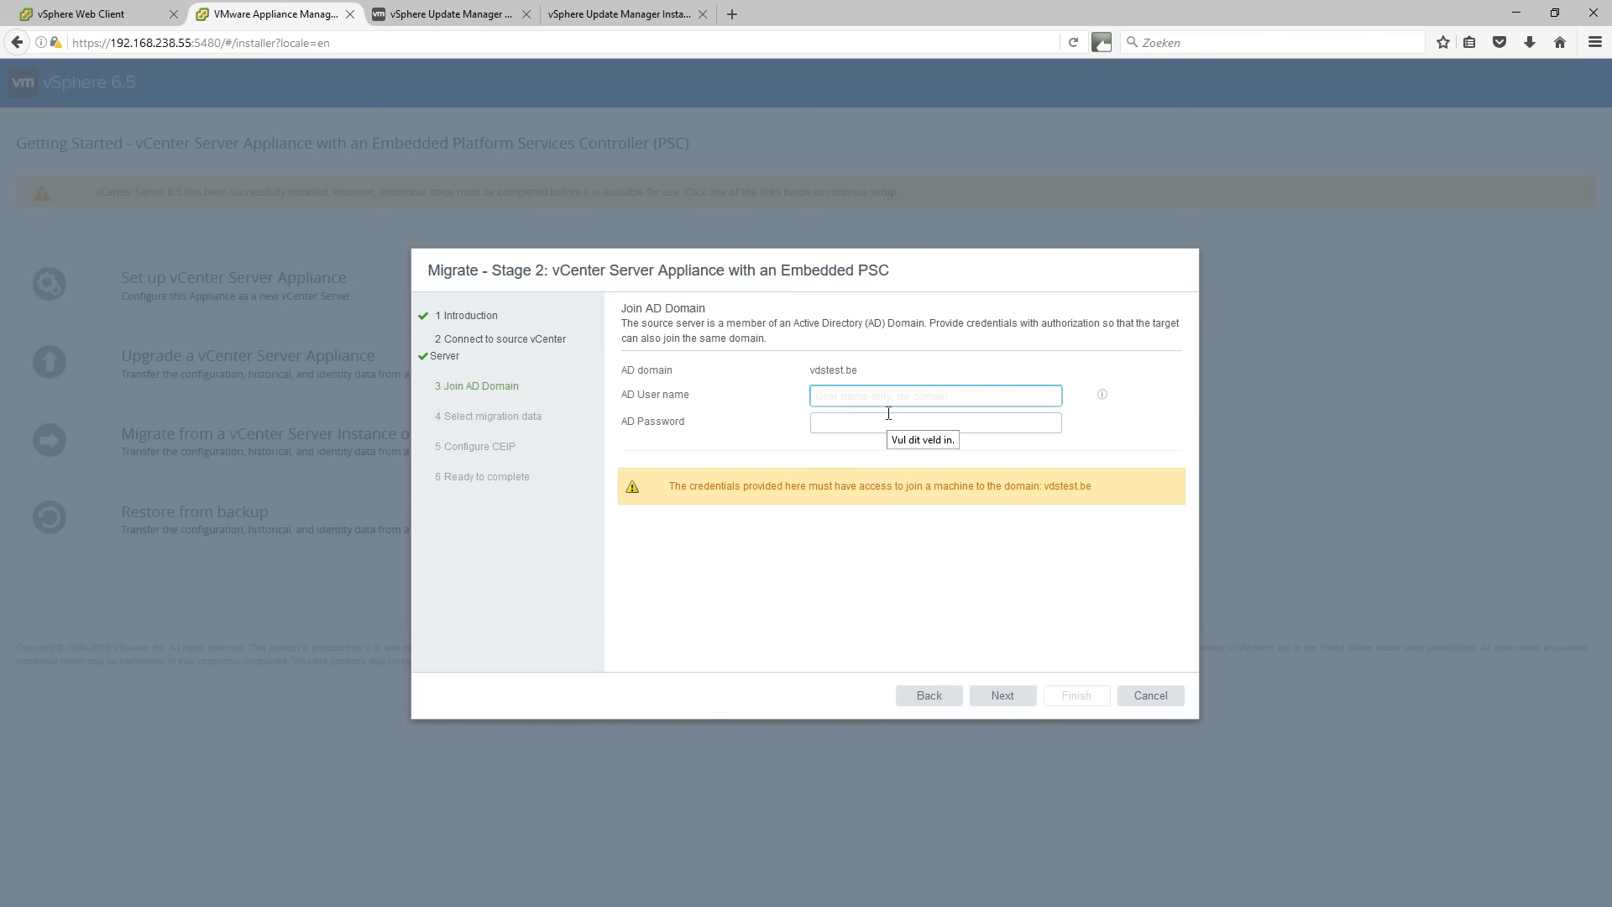
{"action": "type", "text": "administrator"}
{"action": "key", "text": "Tab"}
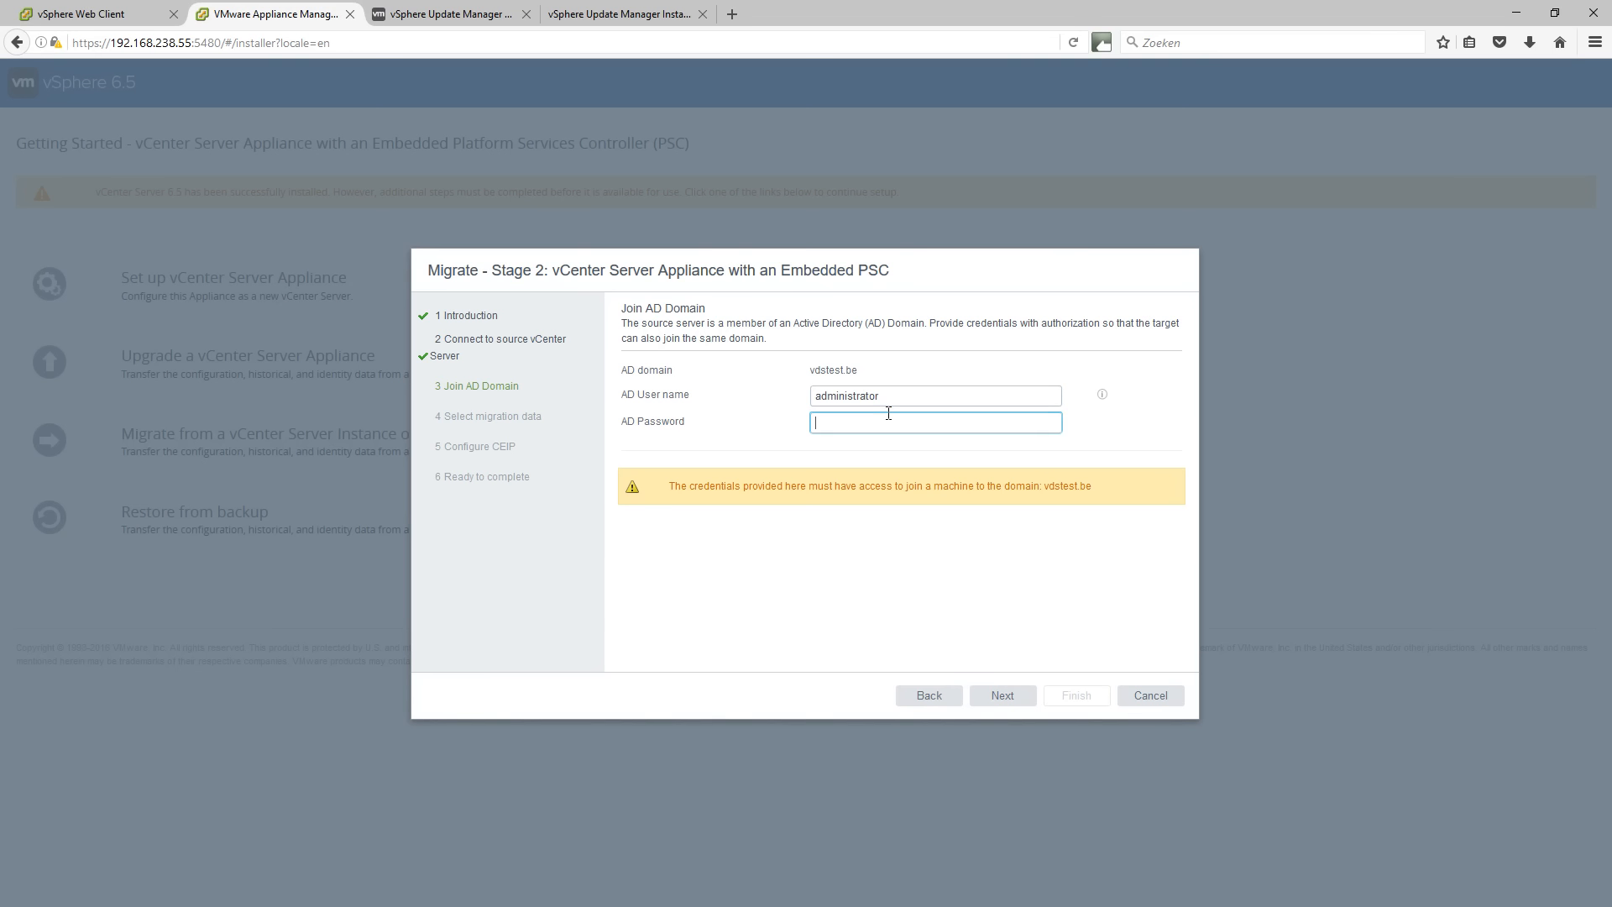
{"action": "left_click", "coordinate": [1102, 394]}
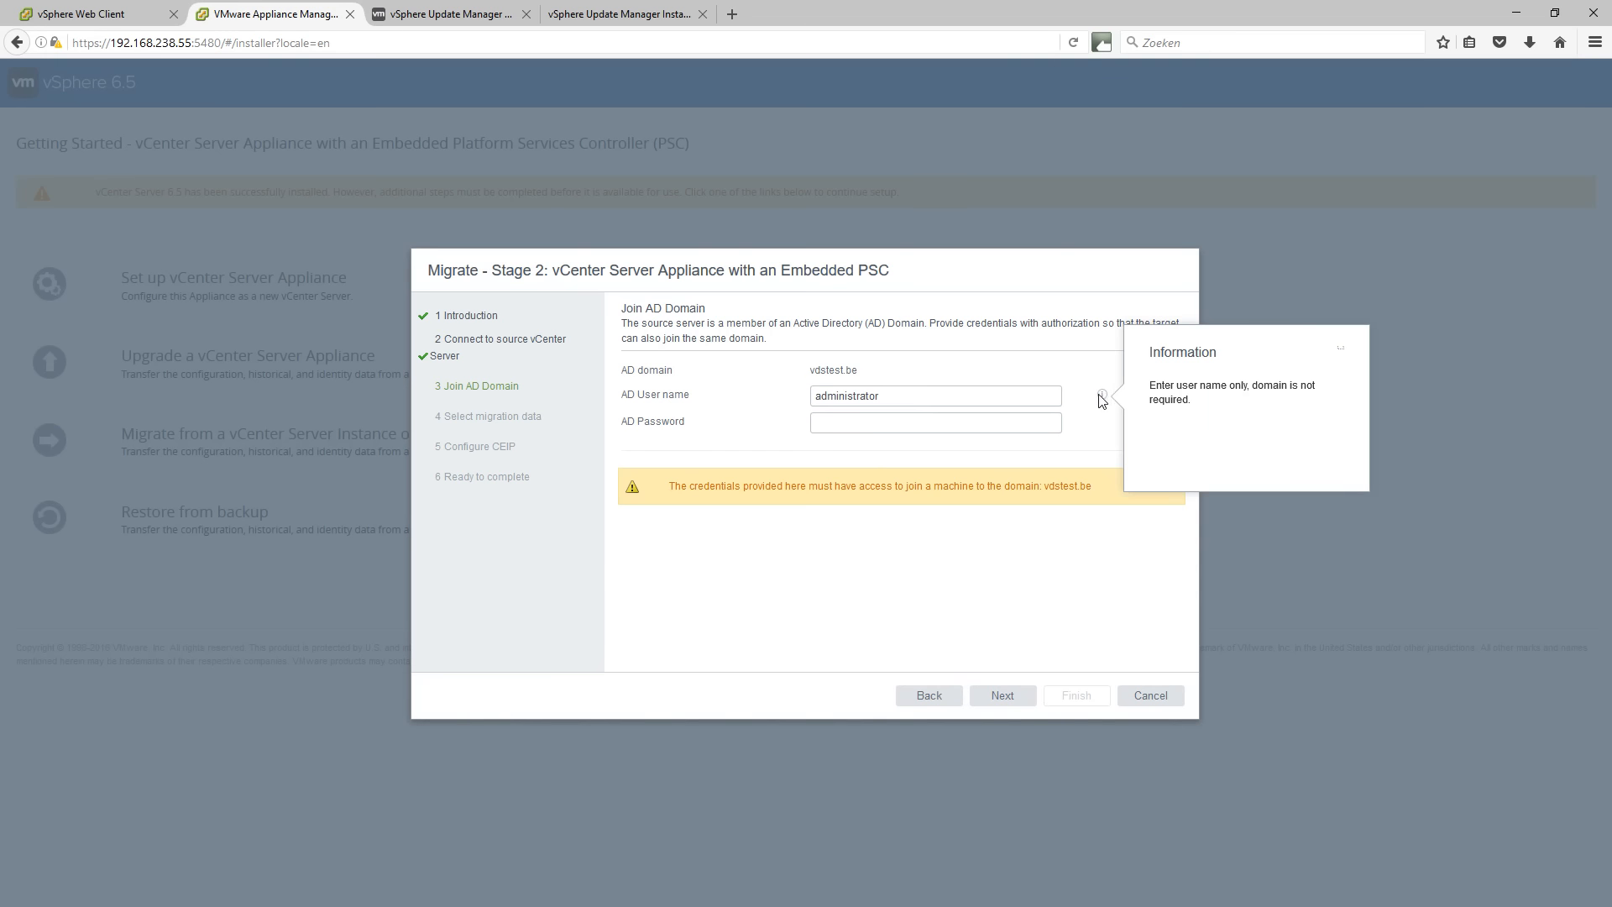
{"action": "left_click", "coordinate": [999, 425]}
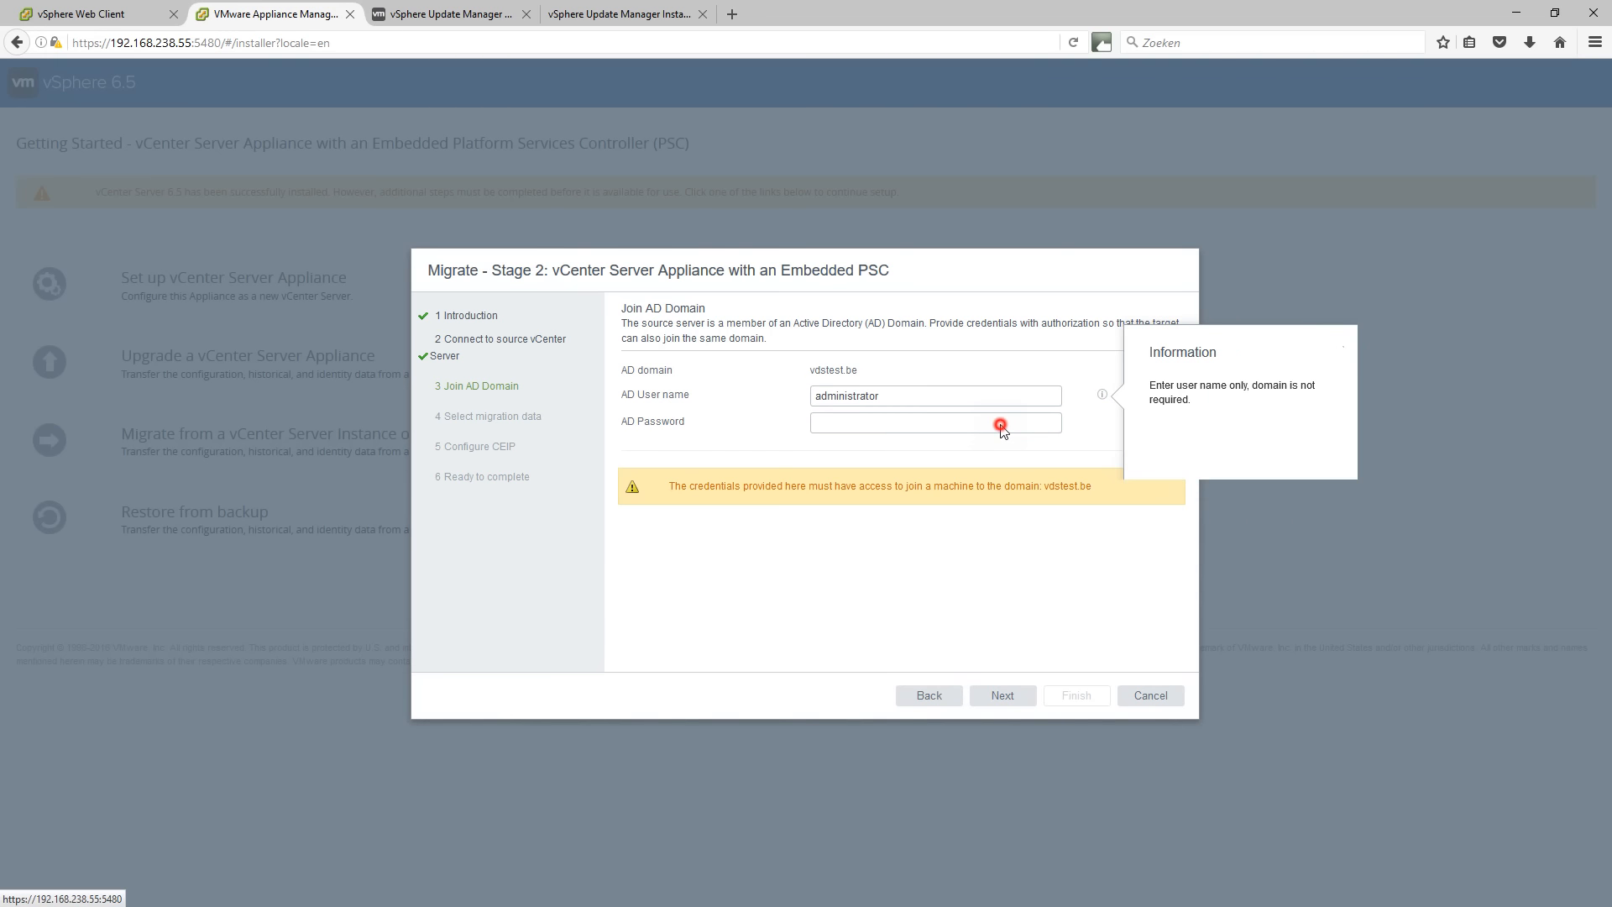
{"action": "left_click", "coordinate": [891, 433]}
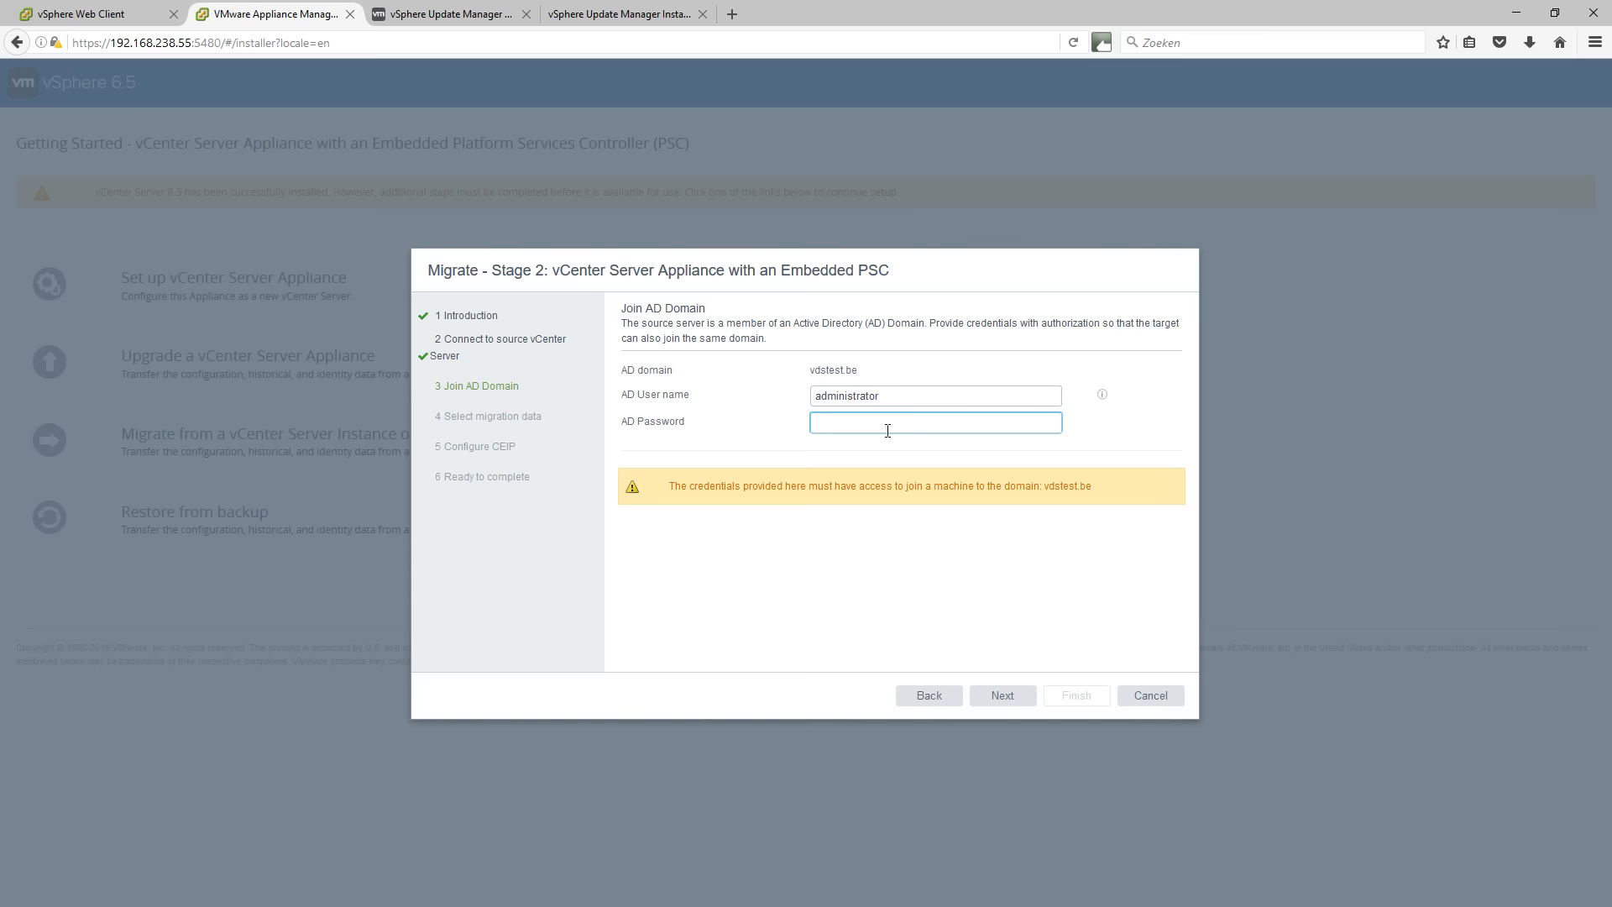
{"action": "type", "text": "••••••••••••"}
{"action": "left_click", "coordinate": [994, 698]}
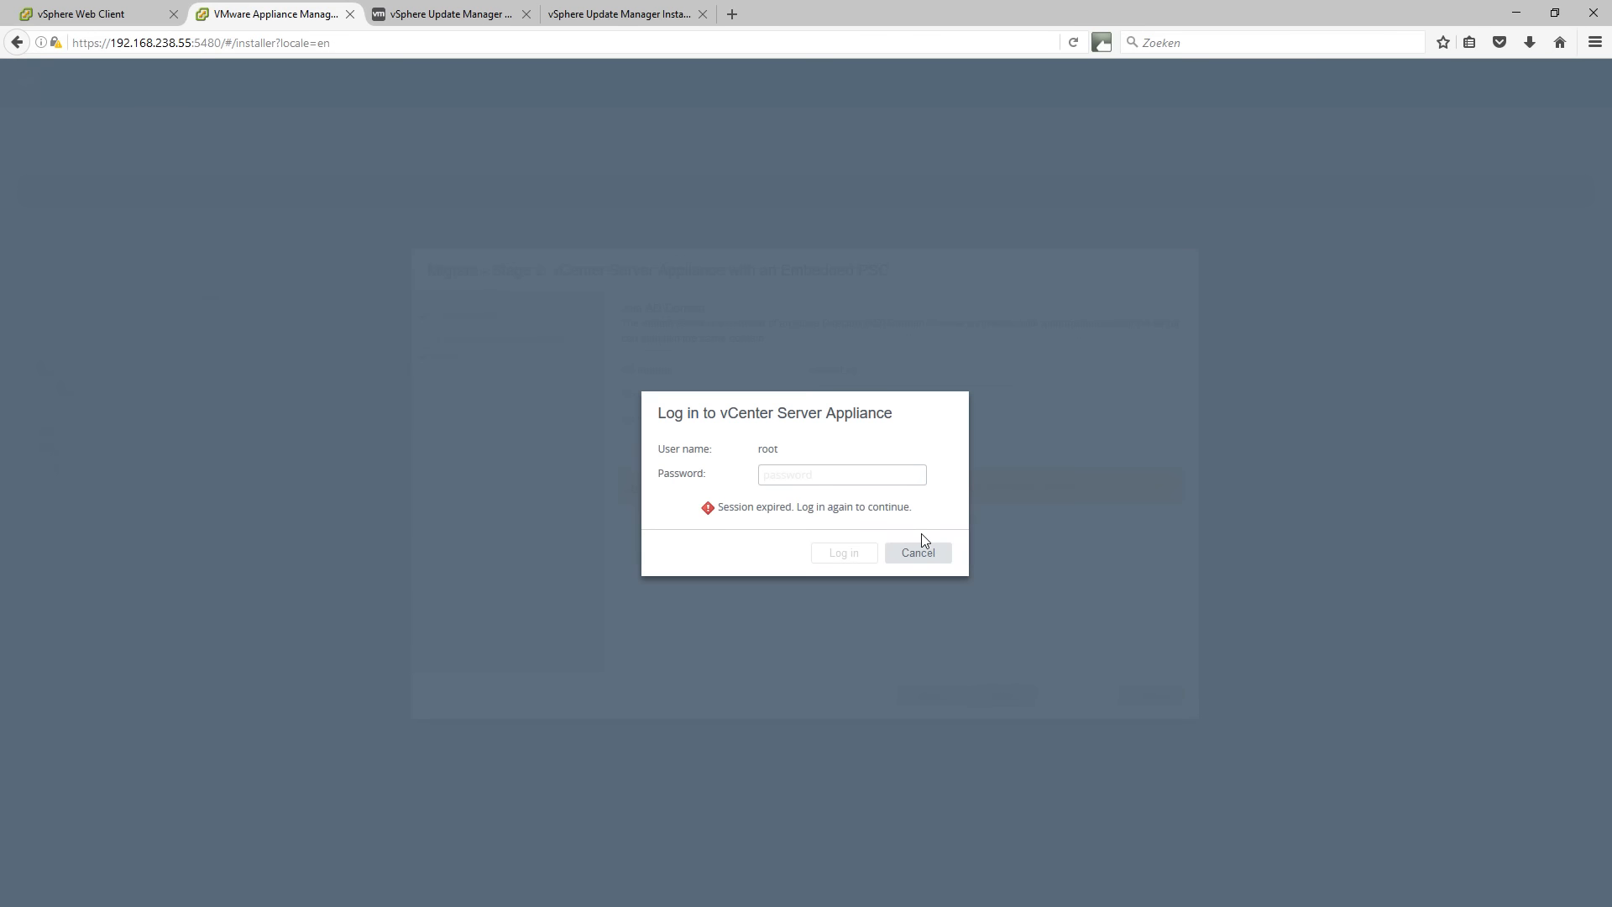
Log back in to the appliance as root after the session expired.
{"action": "left_click", "coordinate": [823, 484]}
{"action": "type", "text": "••••••••••"}
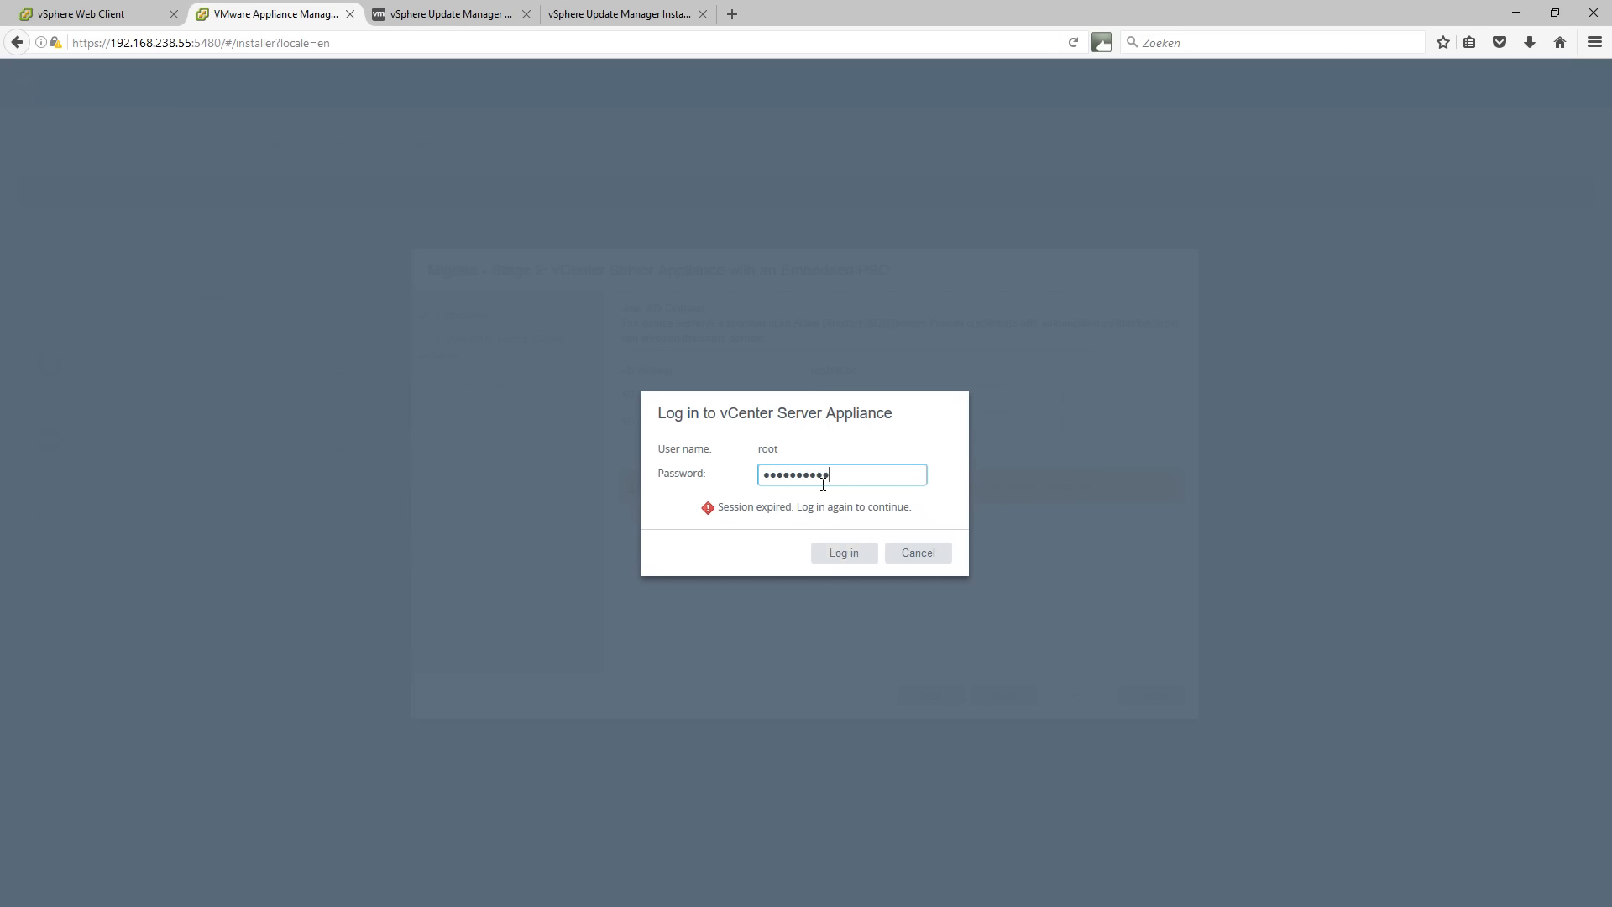
{"action": "type", "text": "••"}
{"action": "left_click", "coordinate": [855, 553]}
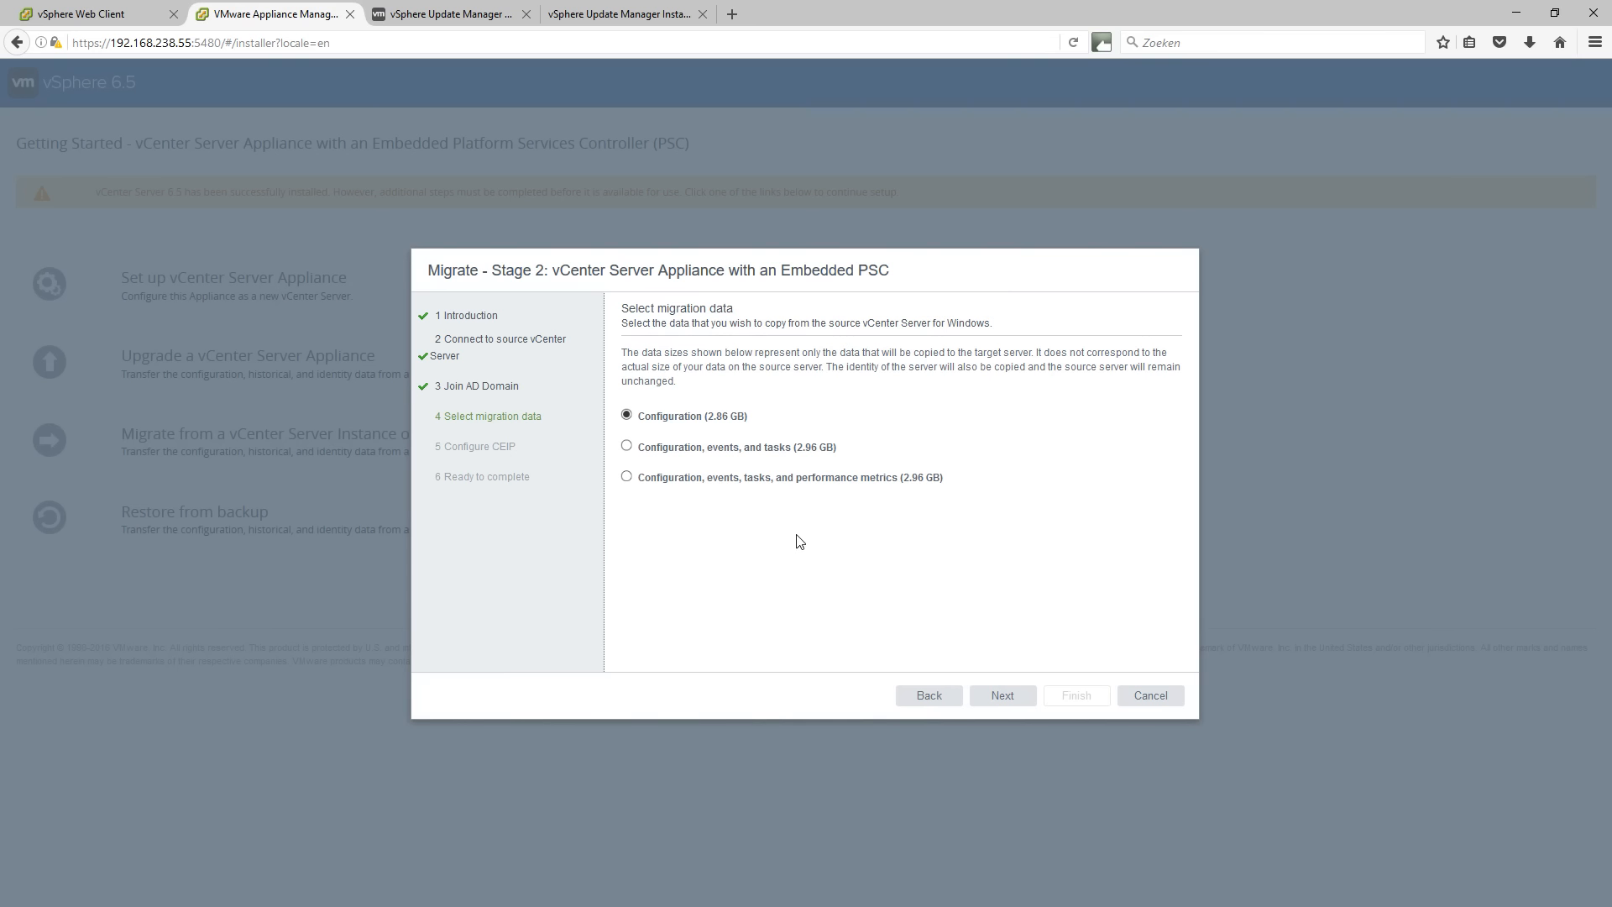
Choose to migrate configuration, events, tasks and performance metrics.
{"action": "left_click", "coordinate": [626, 477]}
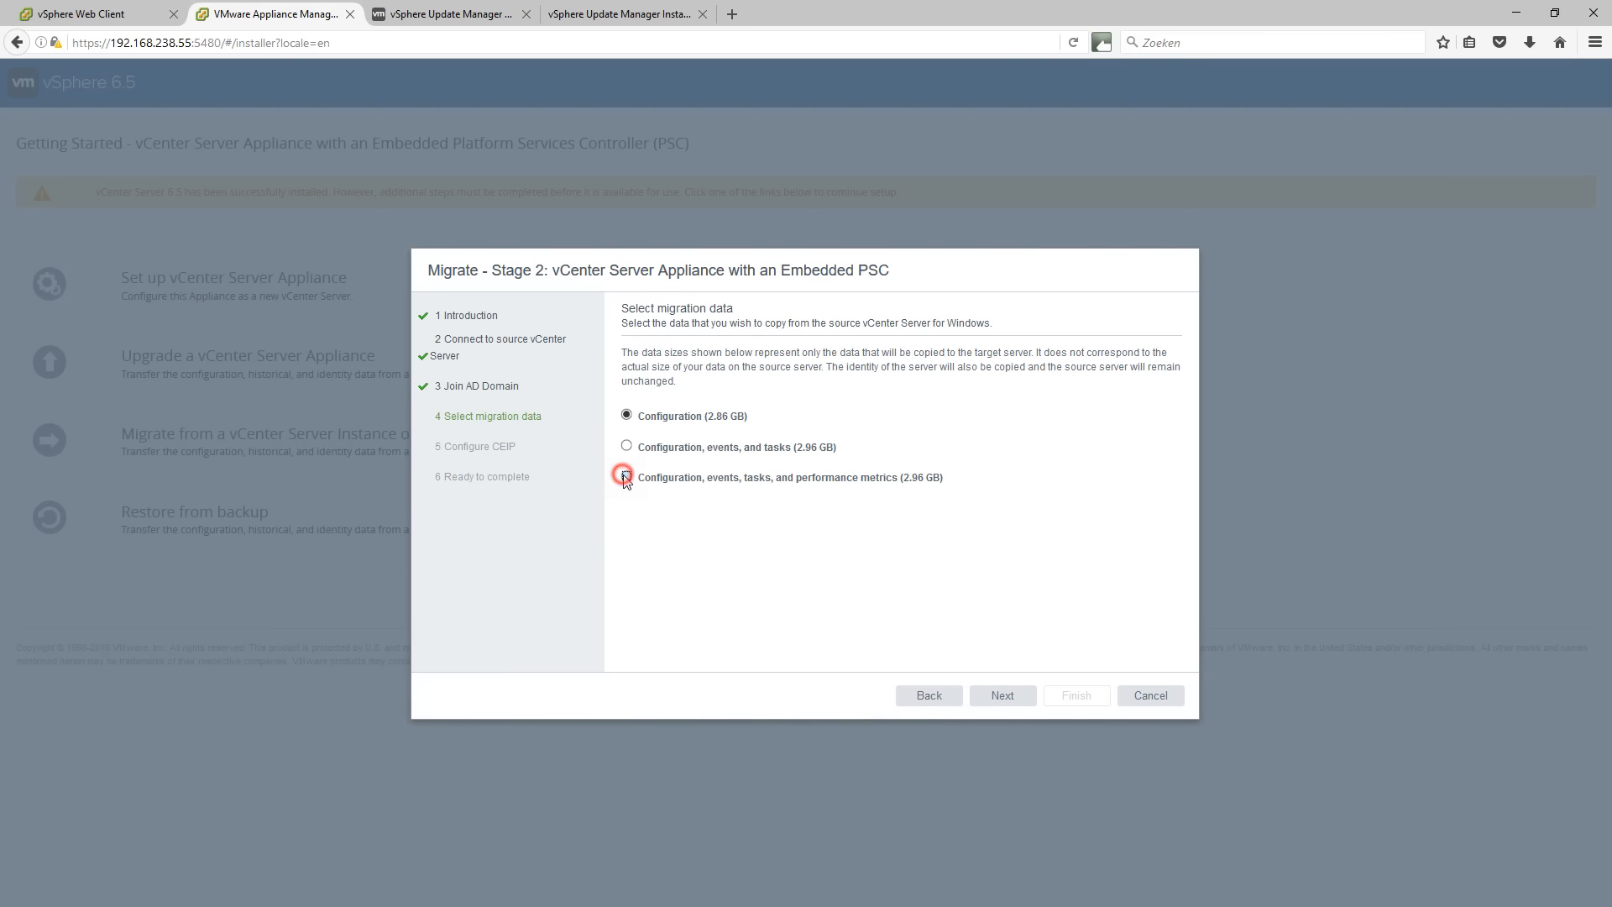
{"action": "left_click", "coordinate": [1018, 695]}
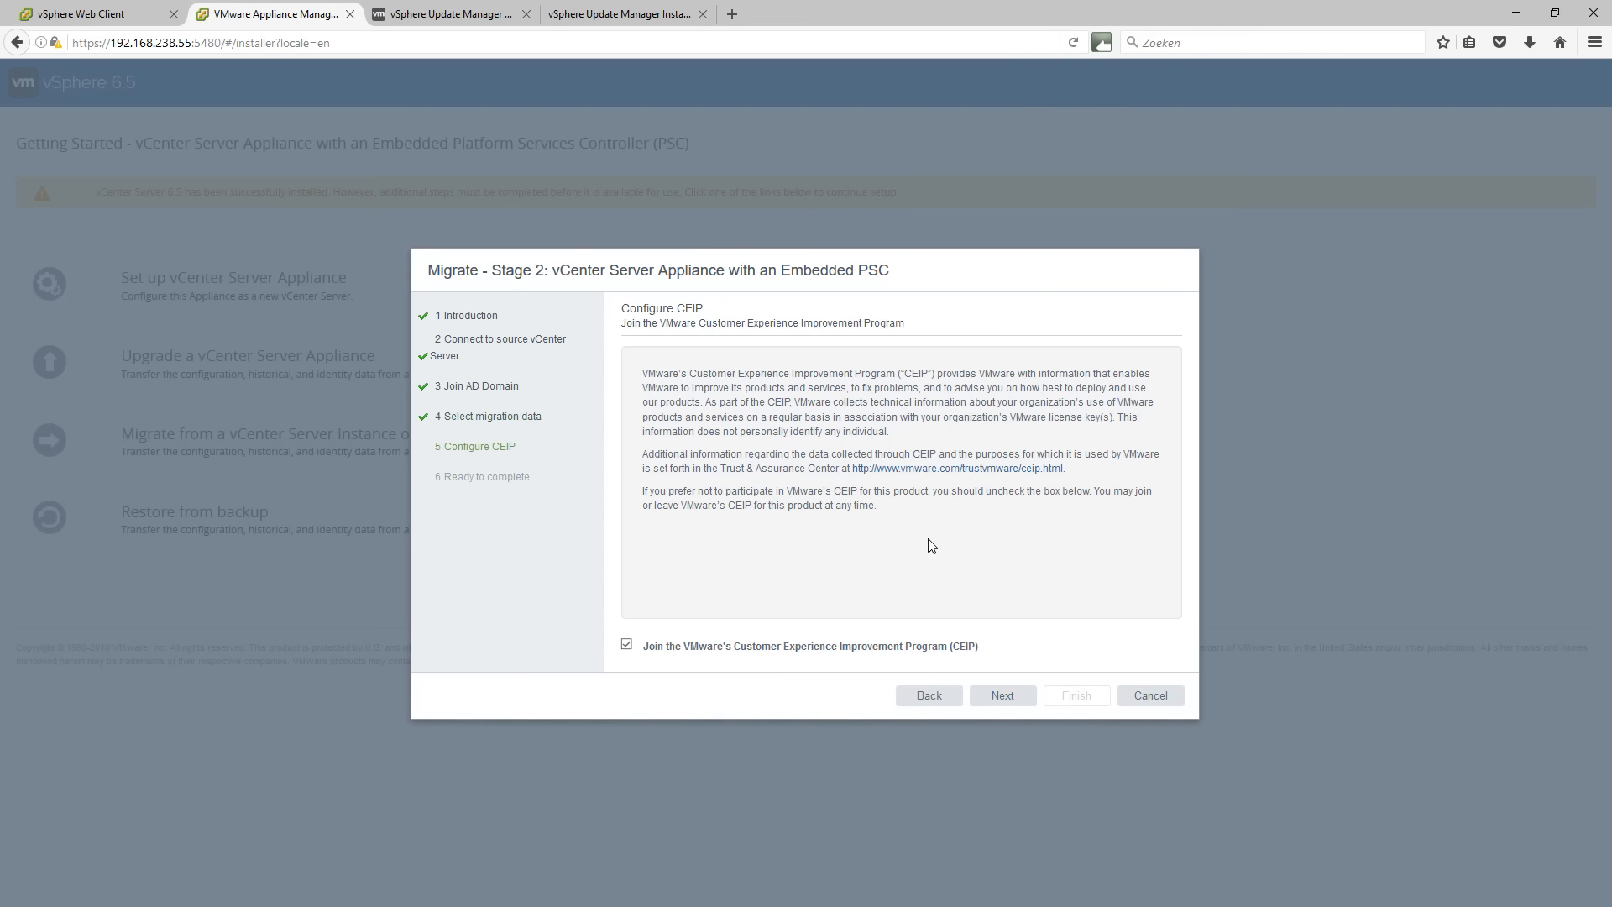
{"action": "left_click", "coordinate": [929, 695]}
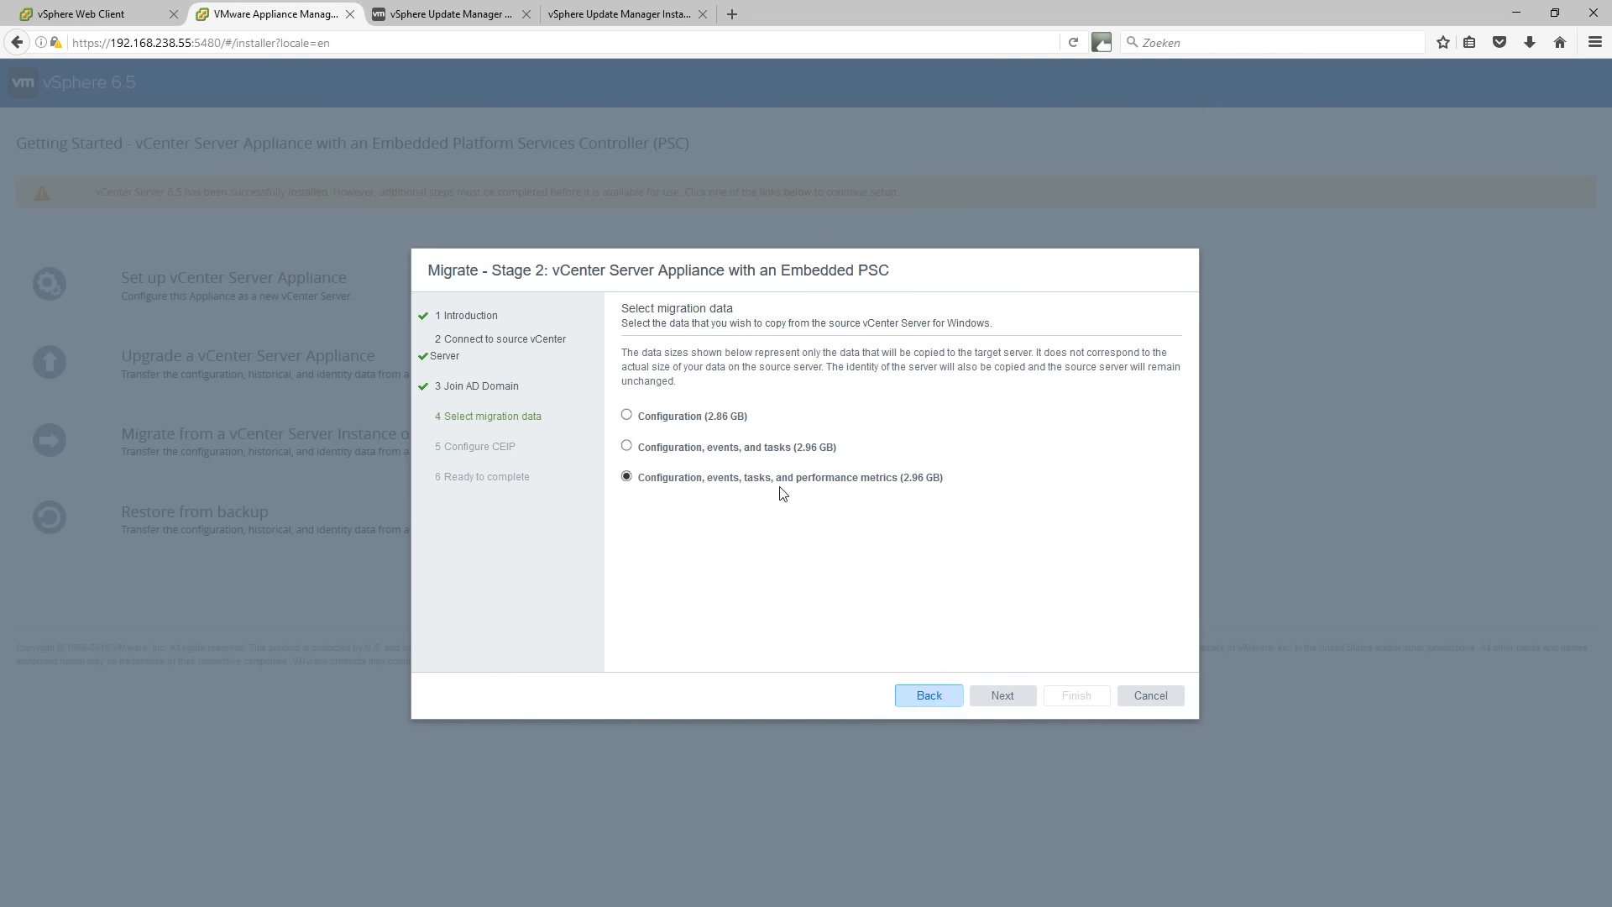
{"action": "left_click", "coordinate": [630, 447]}
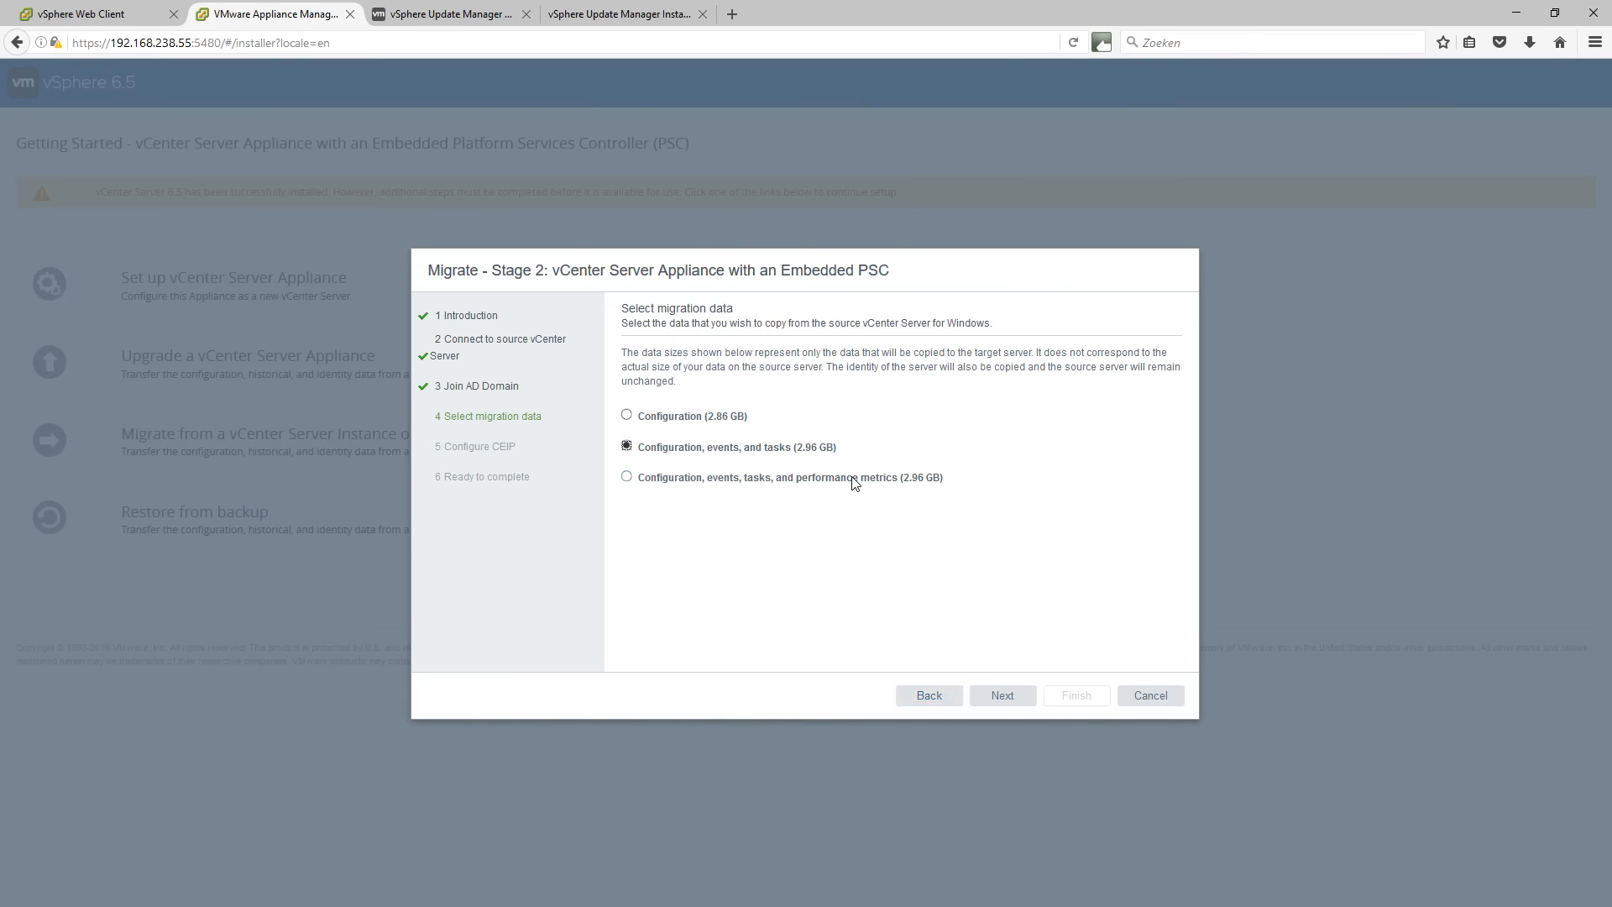
{"action": "left_click", "coordinate": [627, 476]}
Decline CEIP participation and continue to the Ready to complete summary.
{"action": "left_click", "coordinate": [1002, 695]}
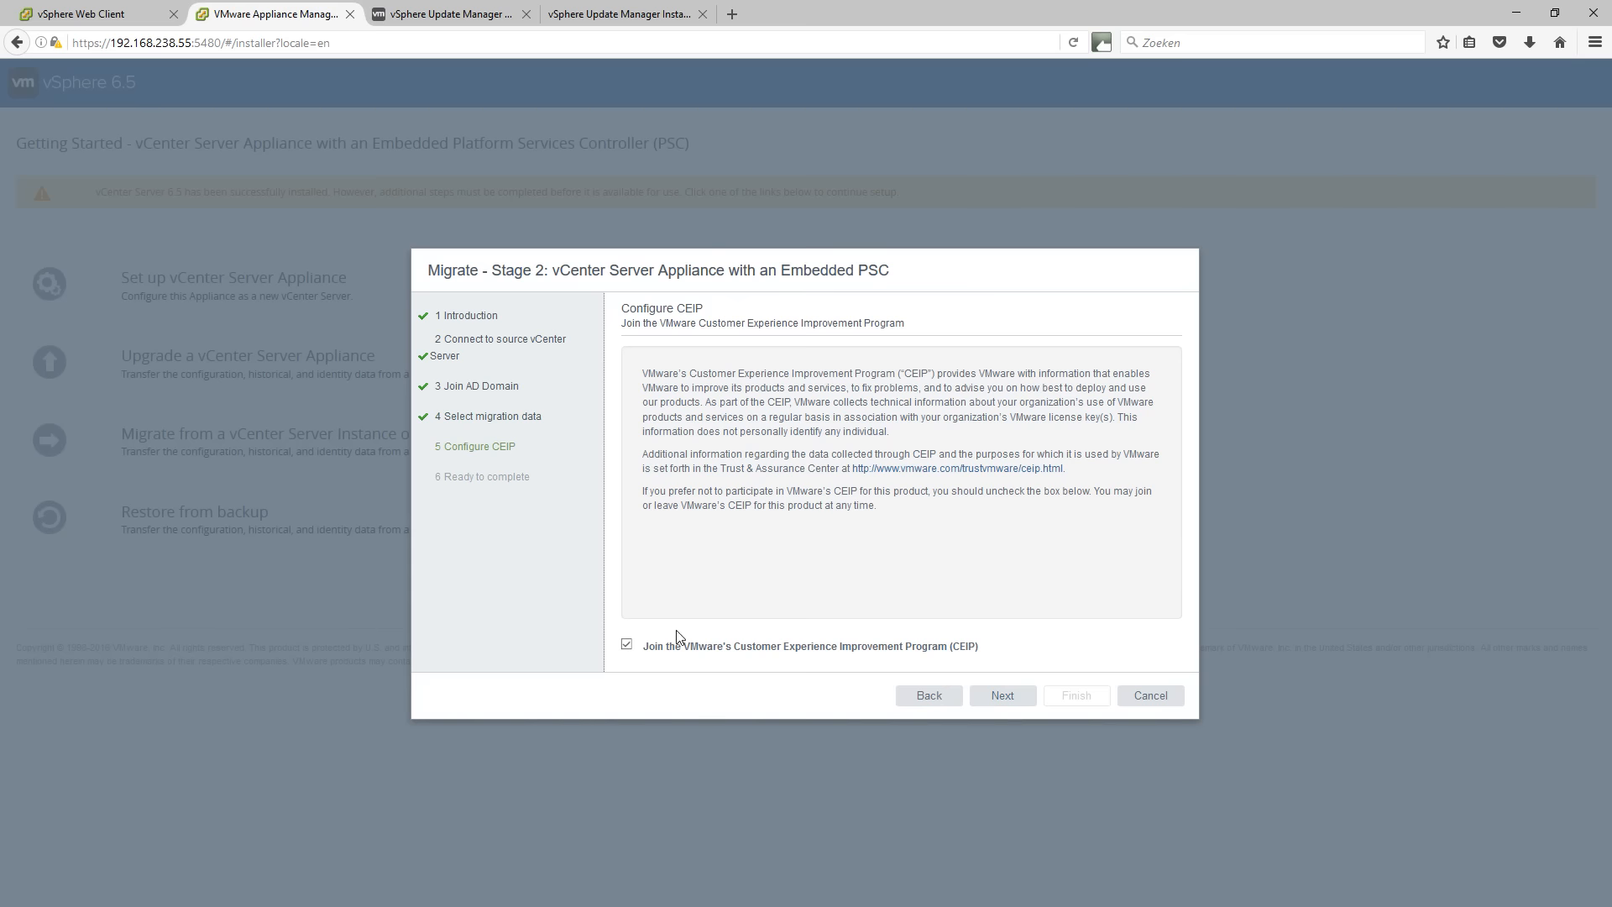
{"action": "left_click", "coordinate": [627, 644]}
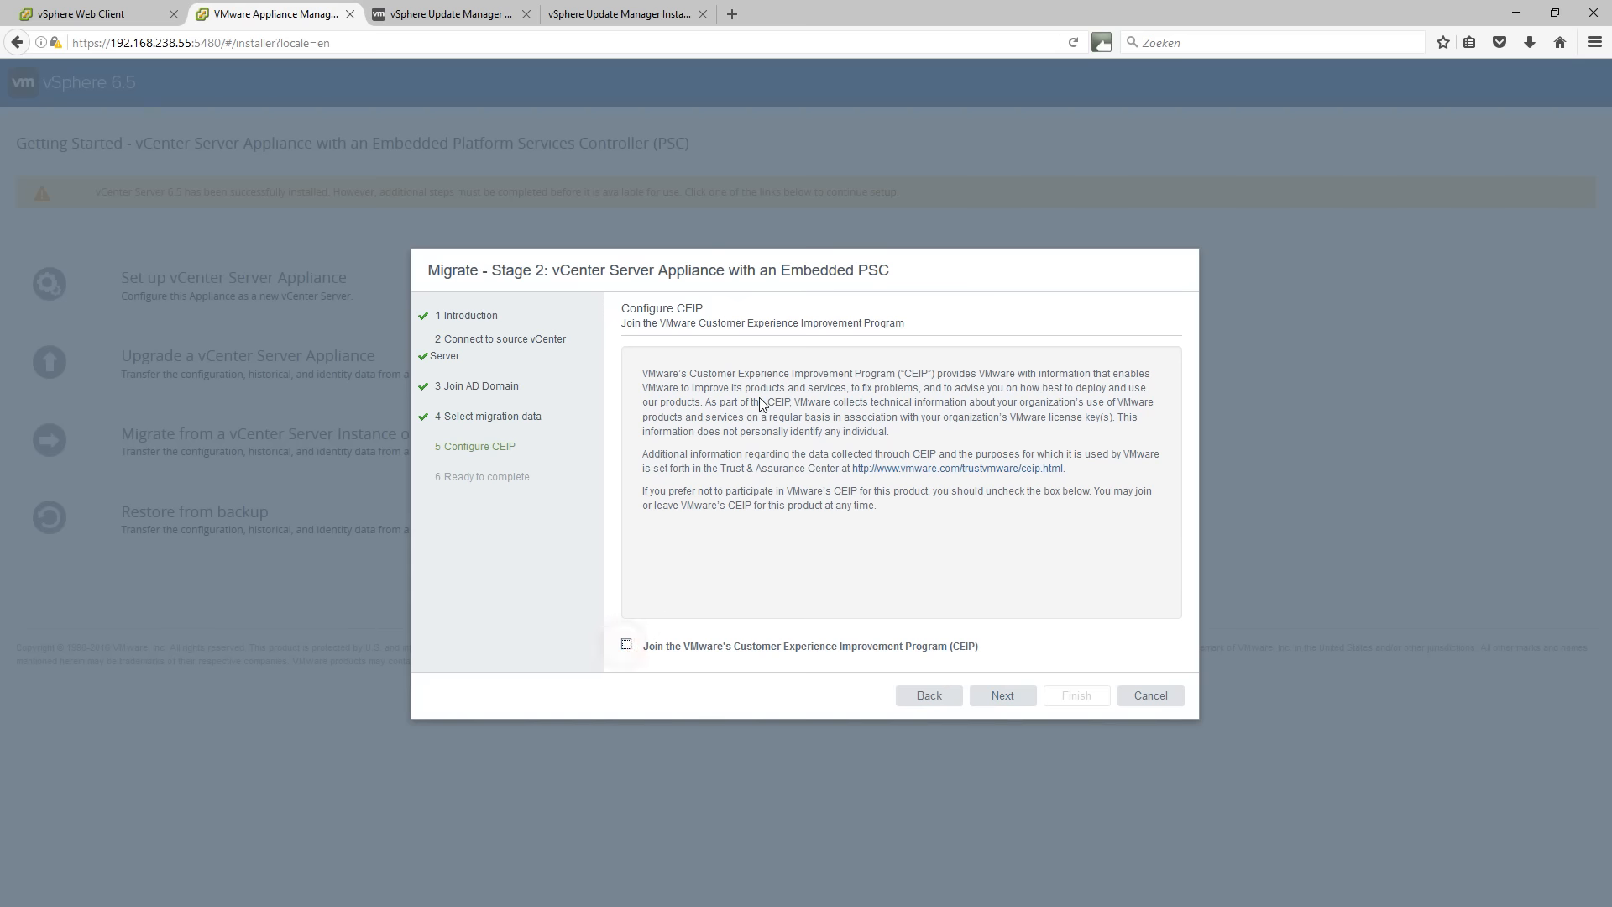
{"action": "left_click", "coordinate": [1002, 700]}
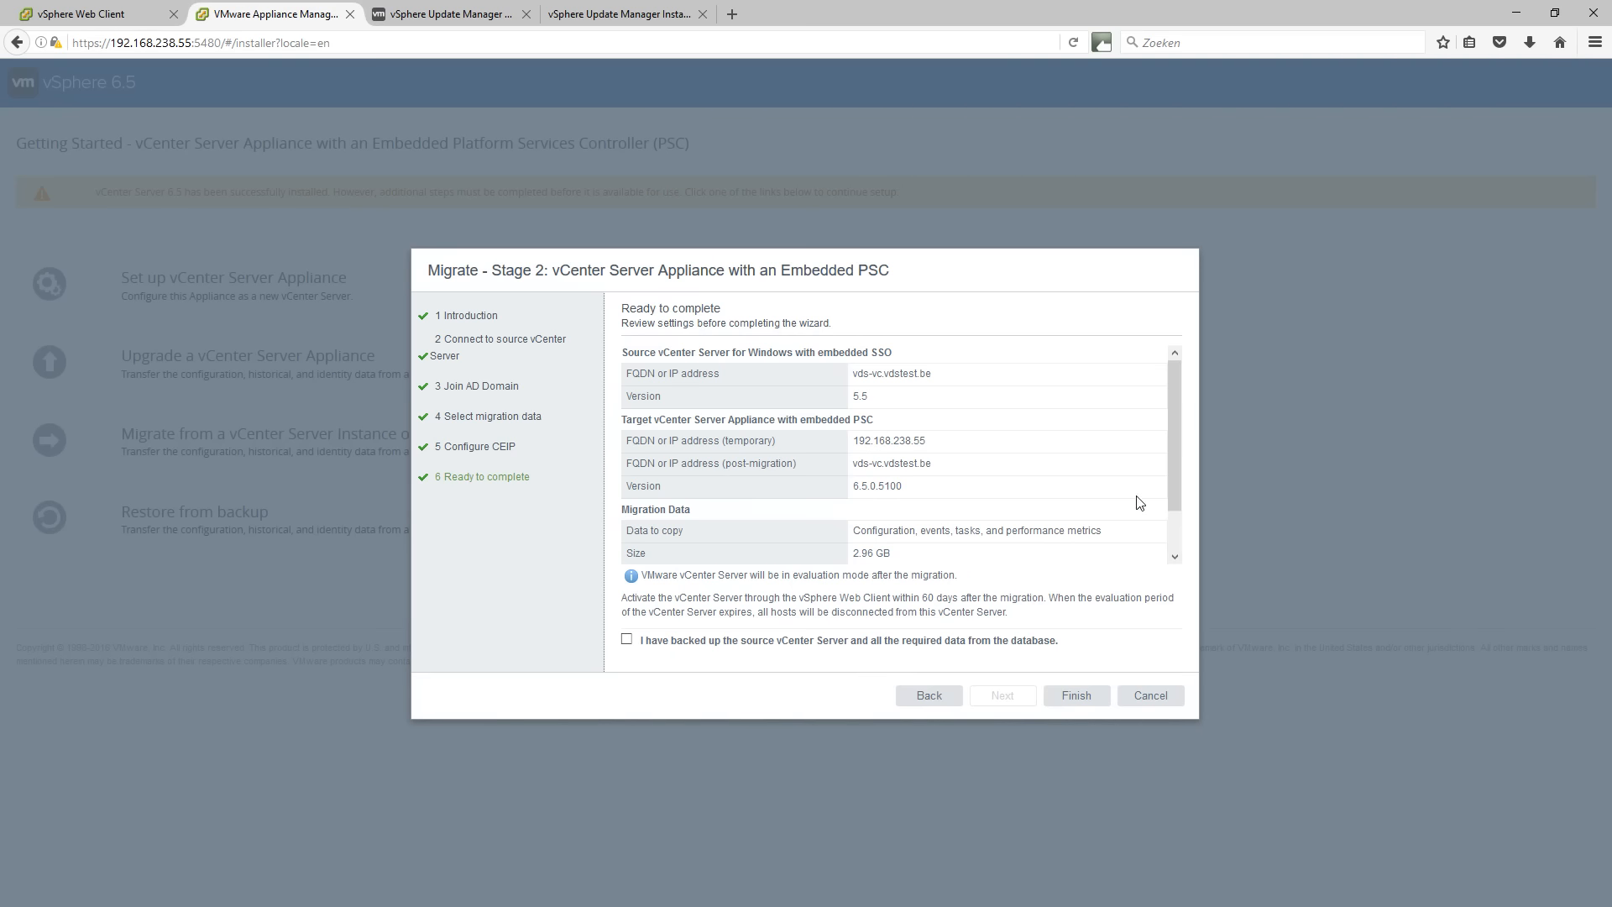
Confirm the source vCenter is backed up, start the migration, and accept the source shutdown warning.
{"action": "left_click_drag", "start_coordinate": [1176, 424], "coordinate": [1167, 475]}
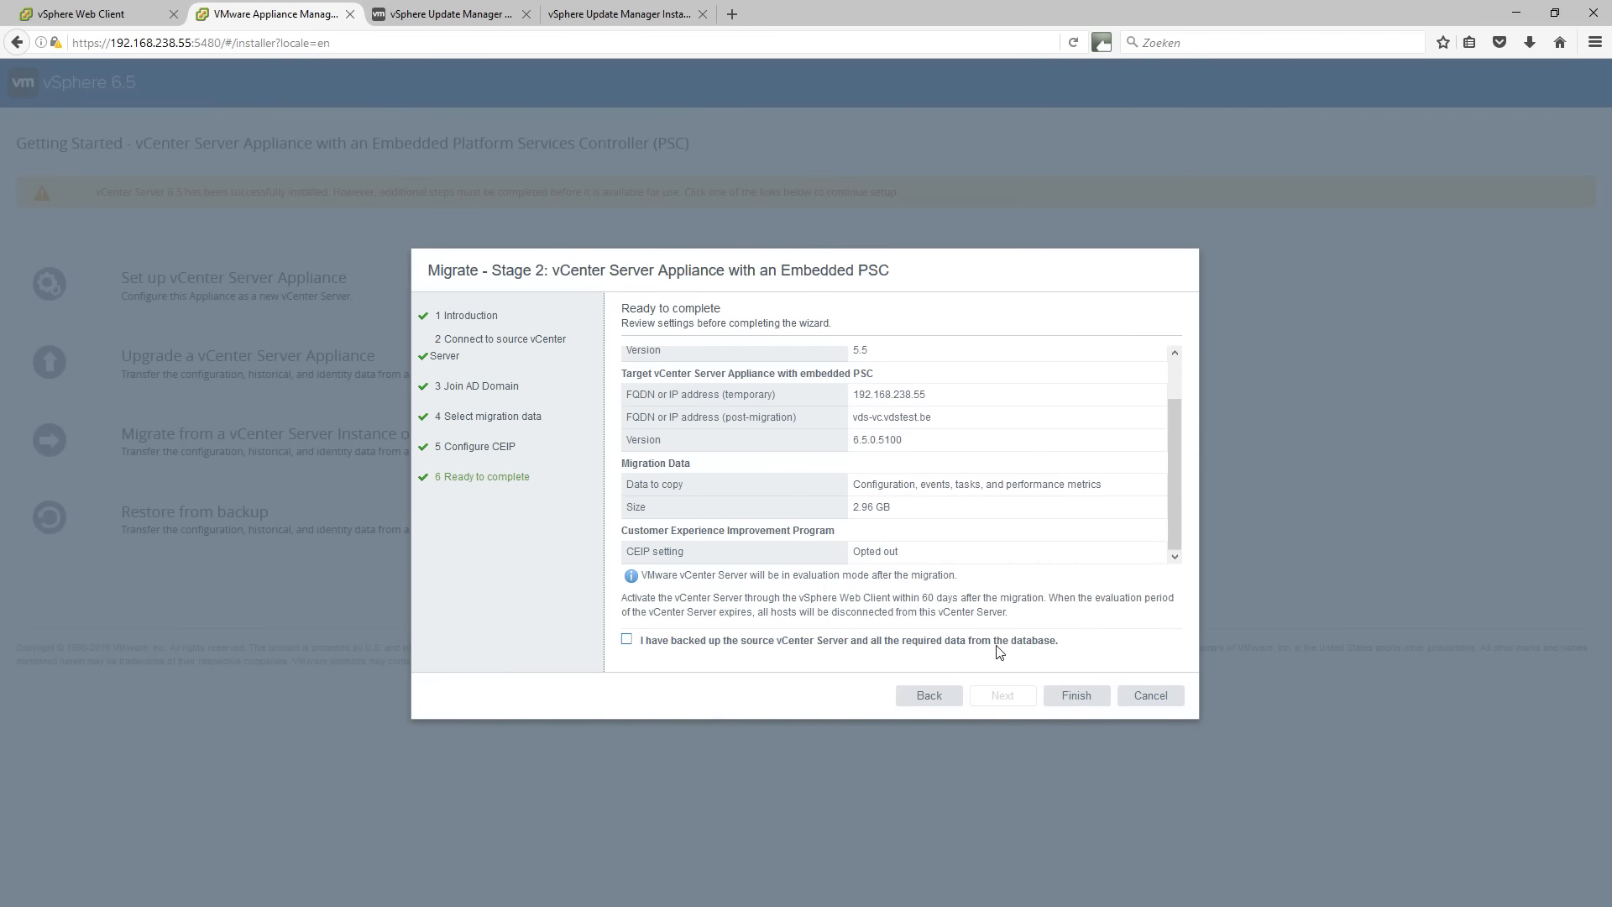
{"action": "left_click", "coordinate": [626, 640]}
{"action": "left_click", "coordinate": [1067, 705]}
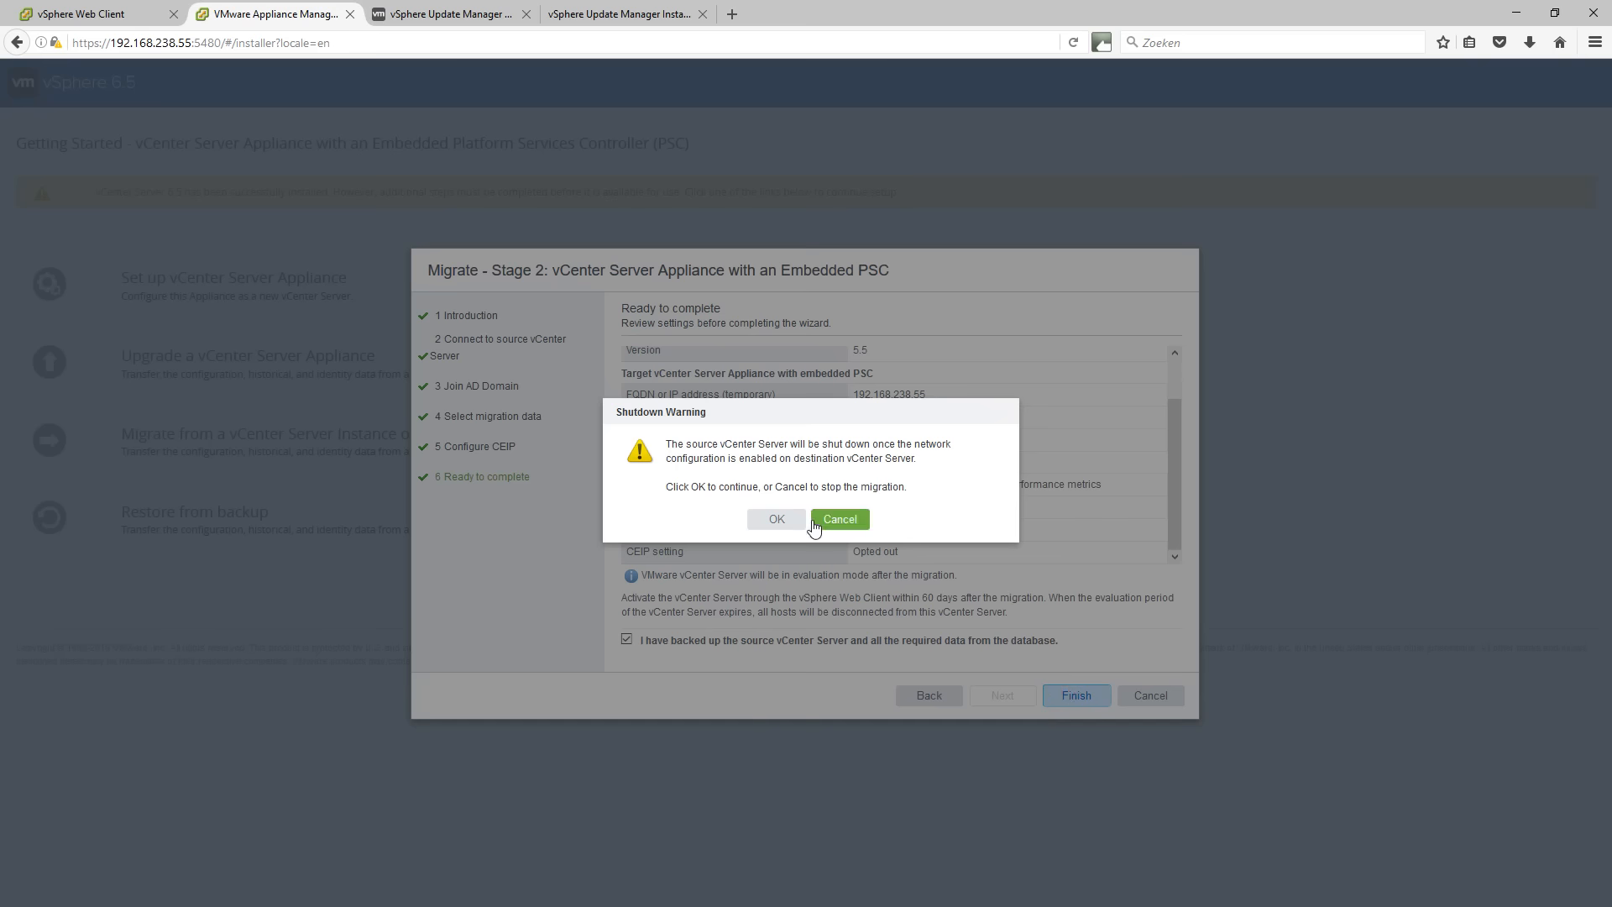
{"action": "left_click", "coordinate": [778, 521]}
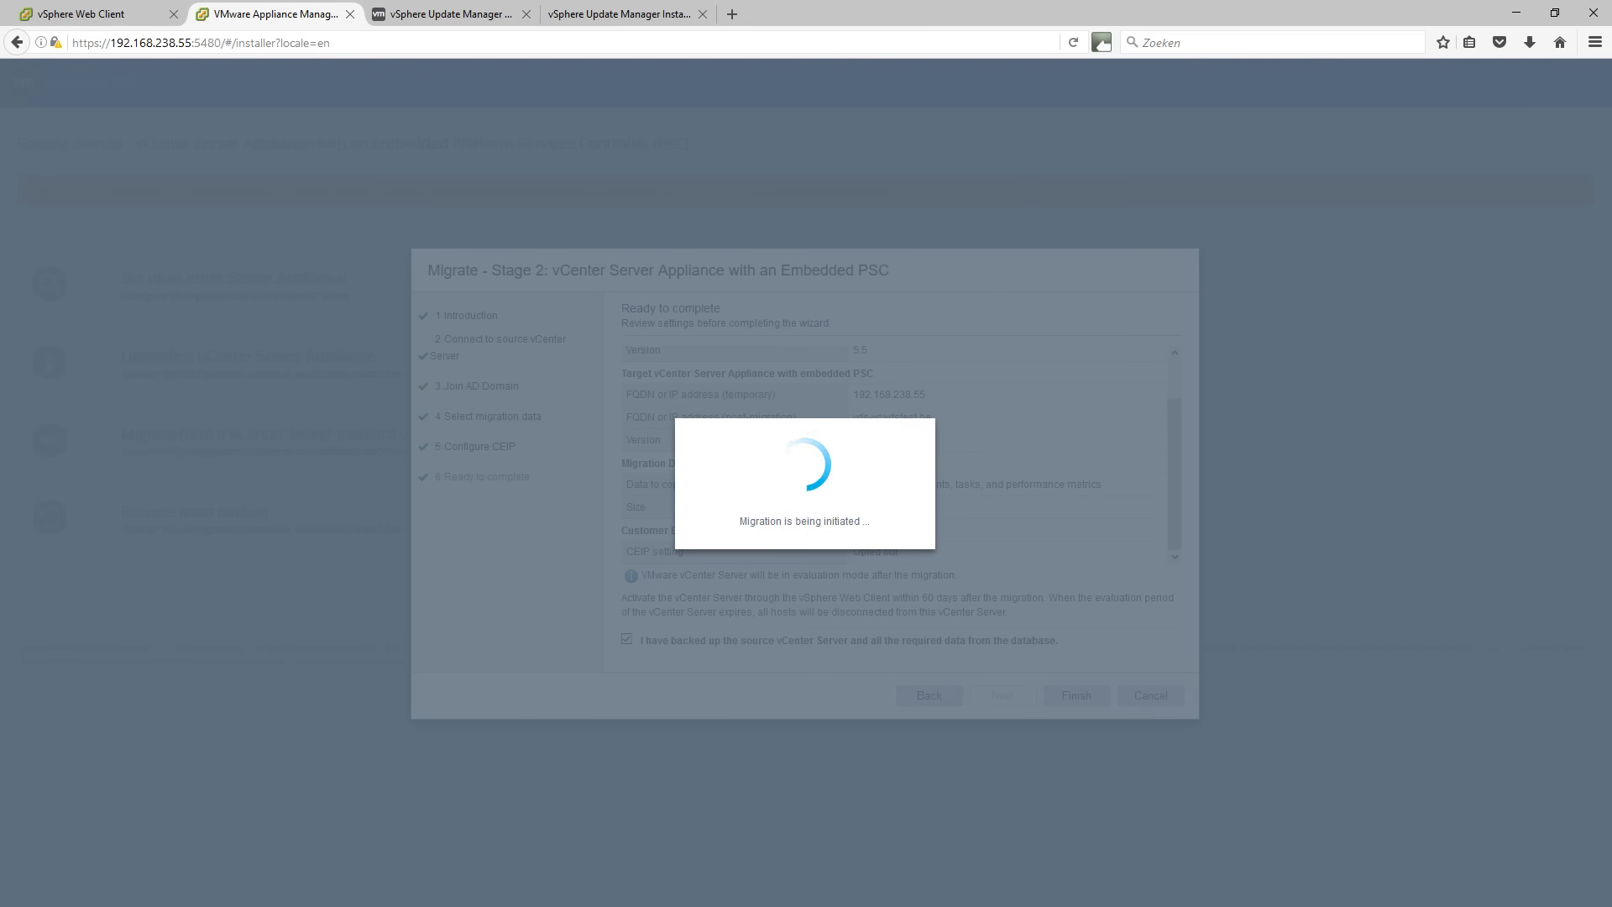
Switch to Workstation and shrink and move the browser aside to watch the source VM shut down.
{"action": "key", "text": "alt+Tab"}
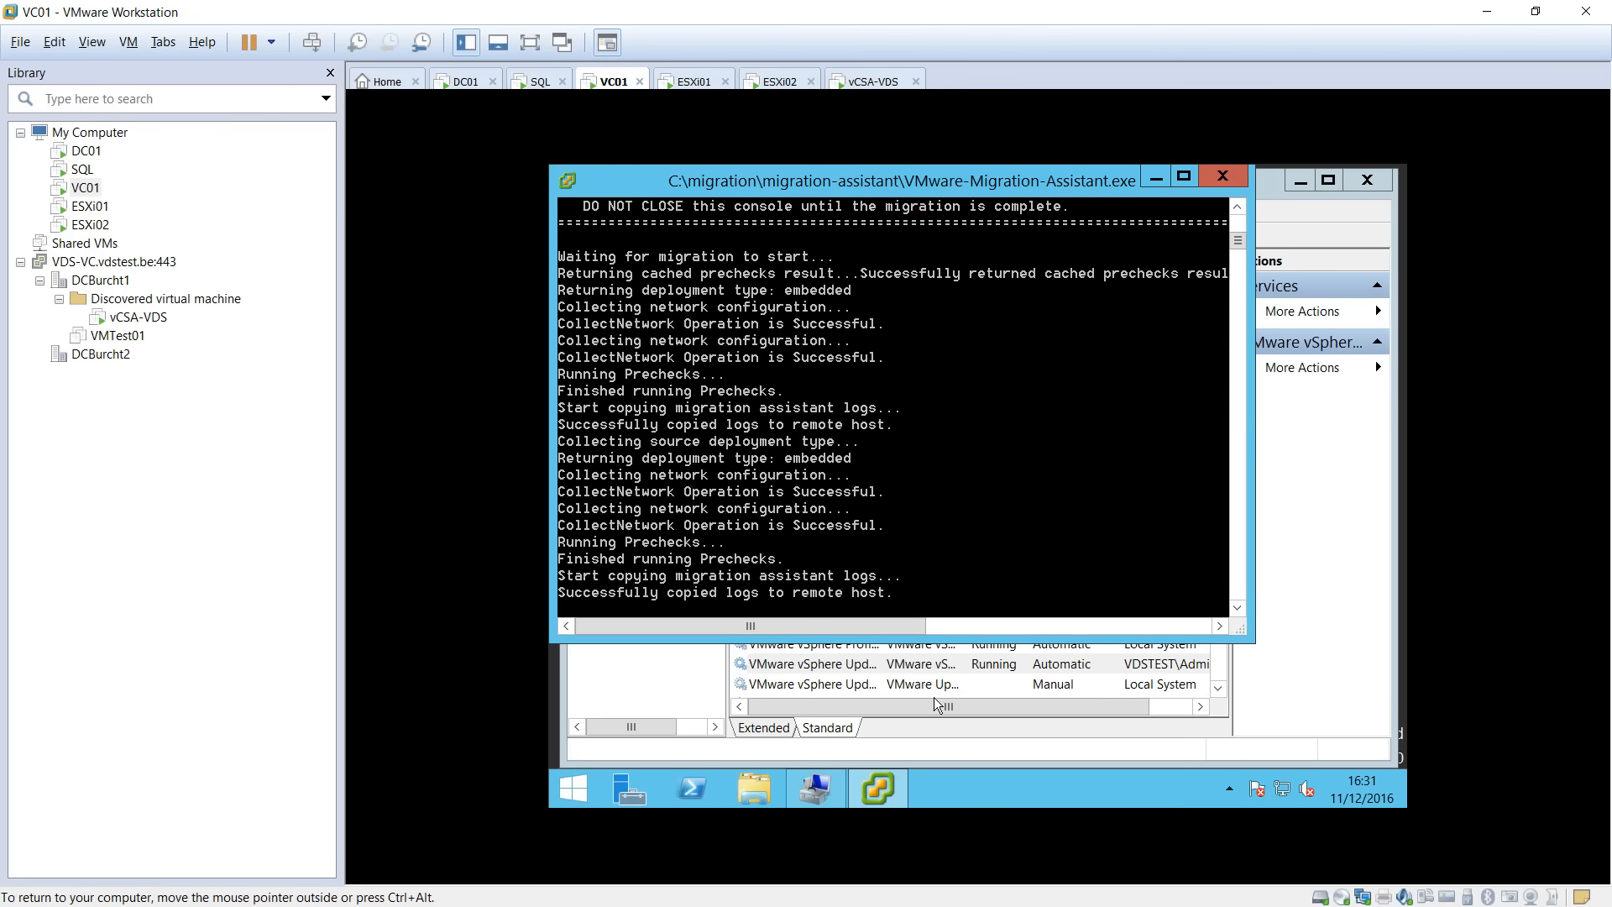
{"action": "left_click", "coordinate": [956, 784]}
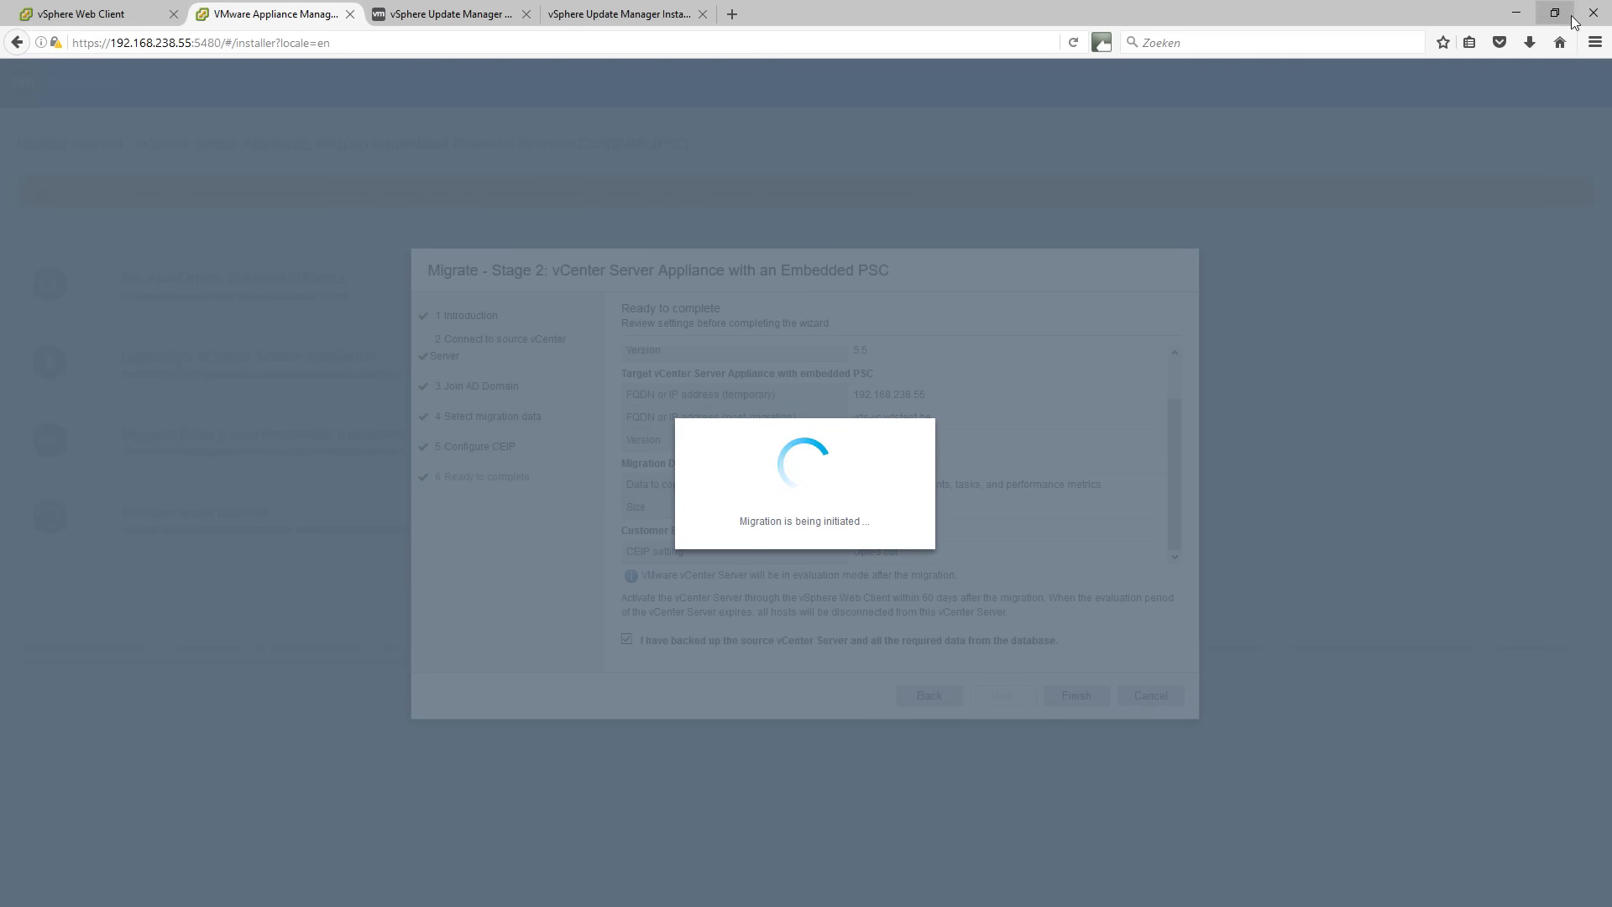
{"action": "left_click", "coordinate": [1533, 17]}
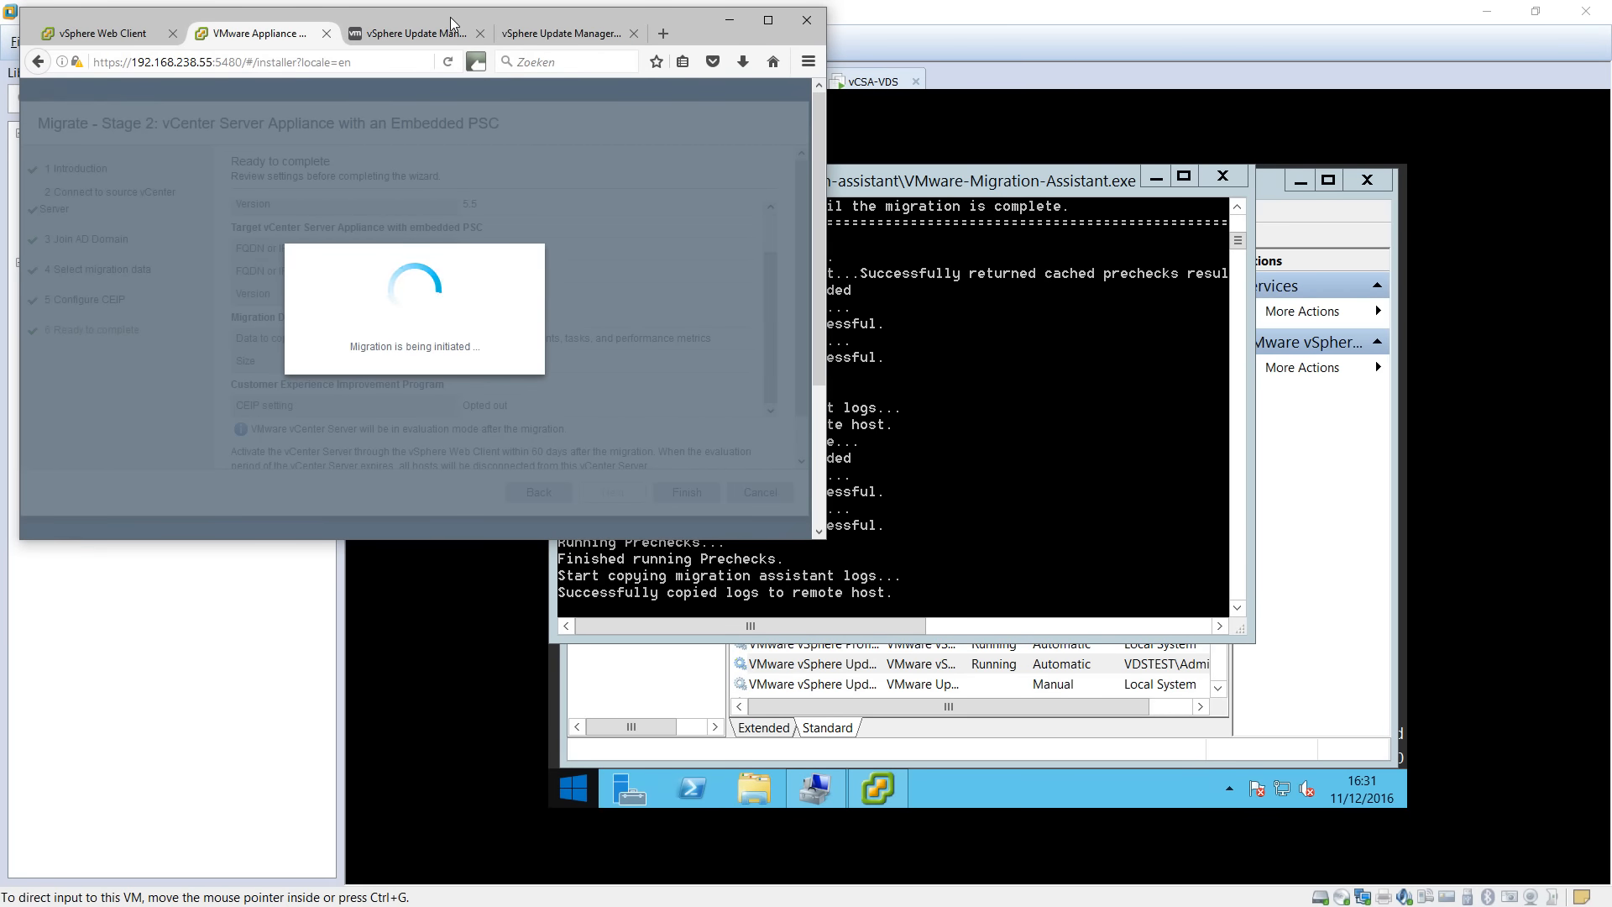
{"action": "left_click_drag", "start_coordinate": [449, 16], "coordinate": [438, 19]}
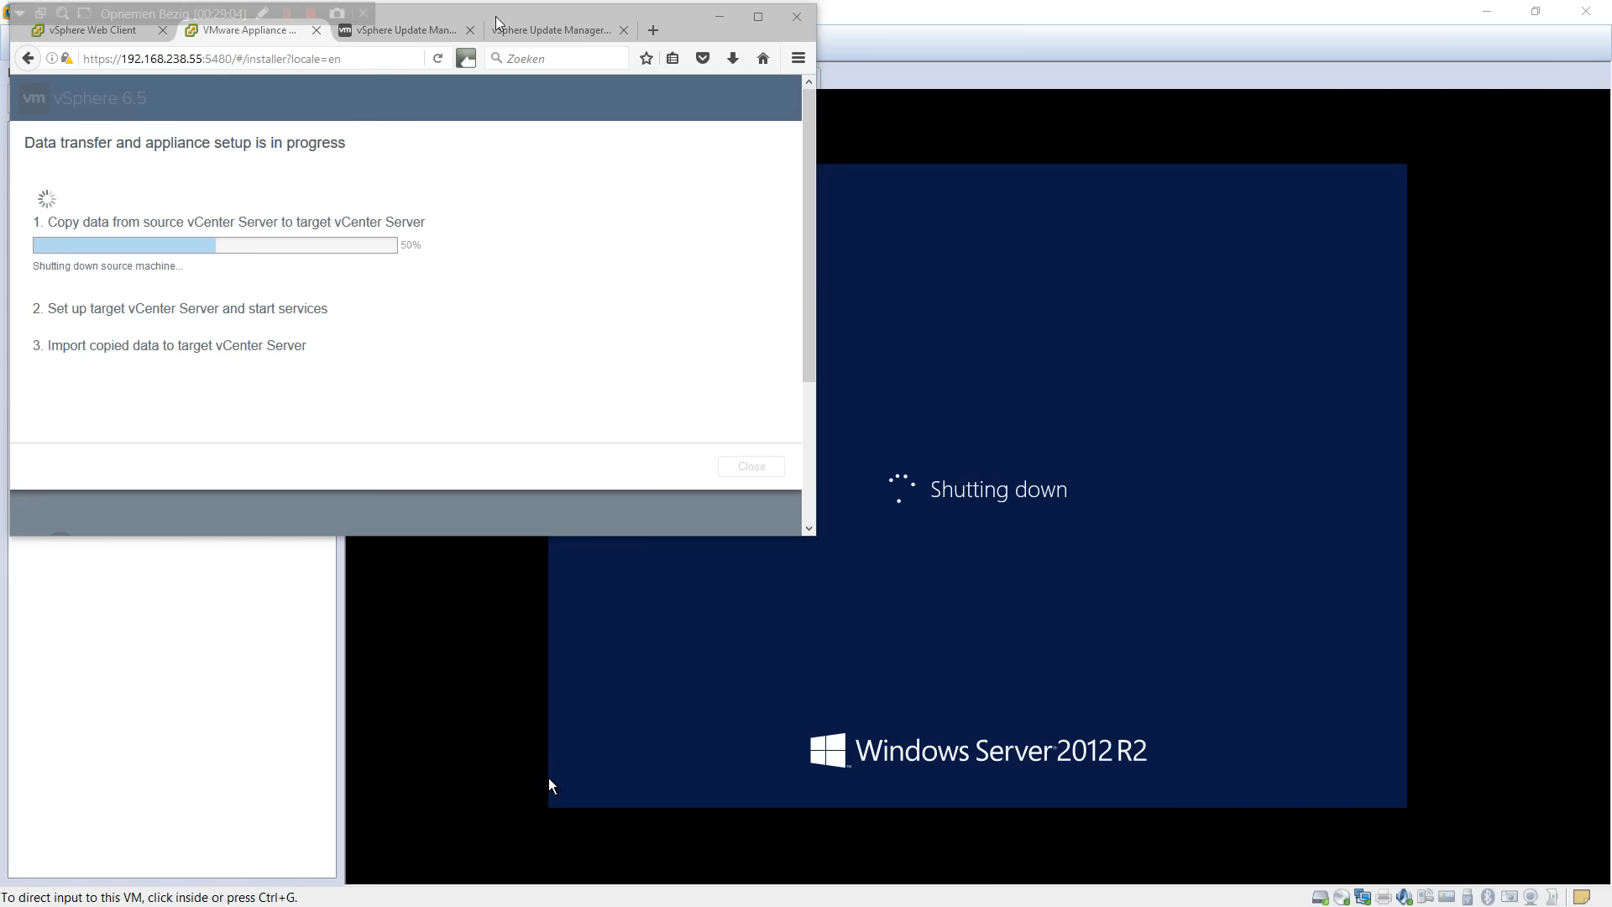
{"action": "left_click_drag", "start_coordinate": [475, 22], "coordinate": [479, 129]}
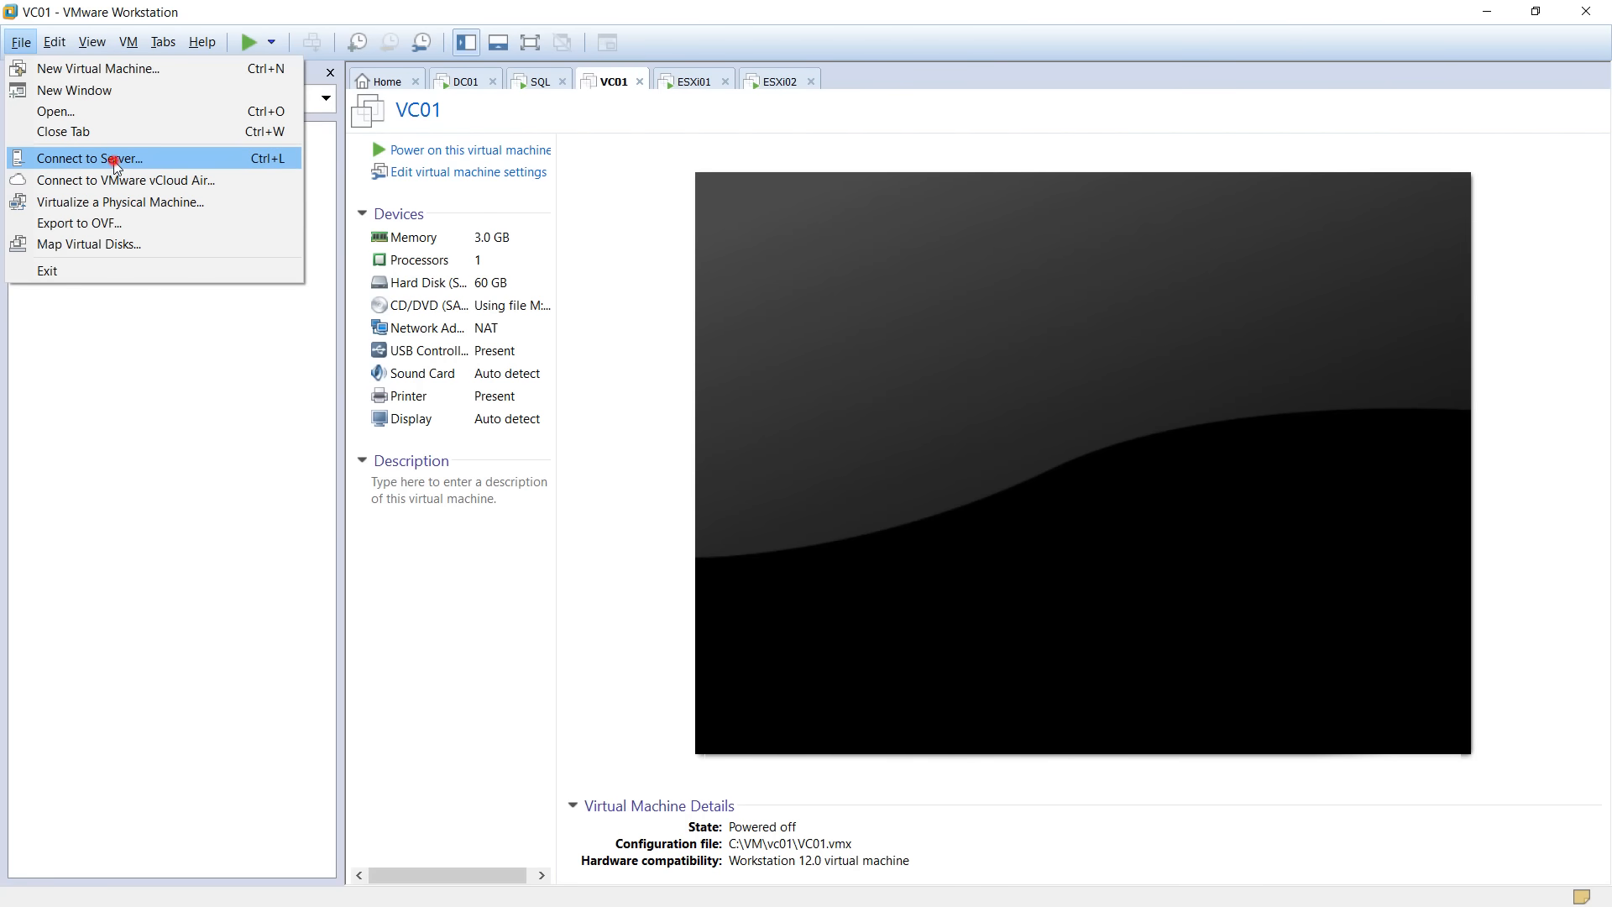
Connect Workstation to ESXi host esxi01.vdstest.be as root with the account password.
{"action": "left_click", "coordinate": [109, 158]}
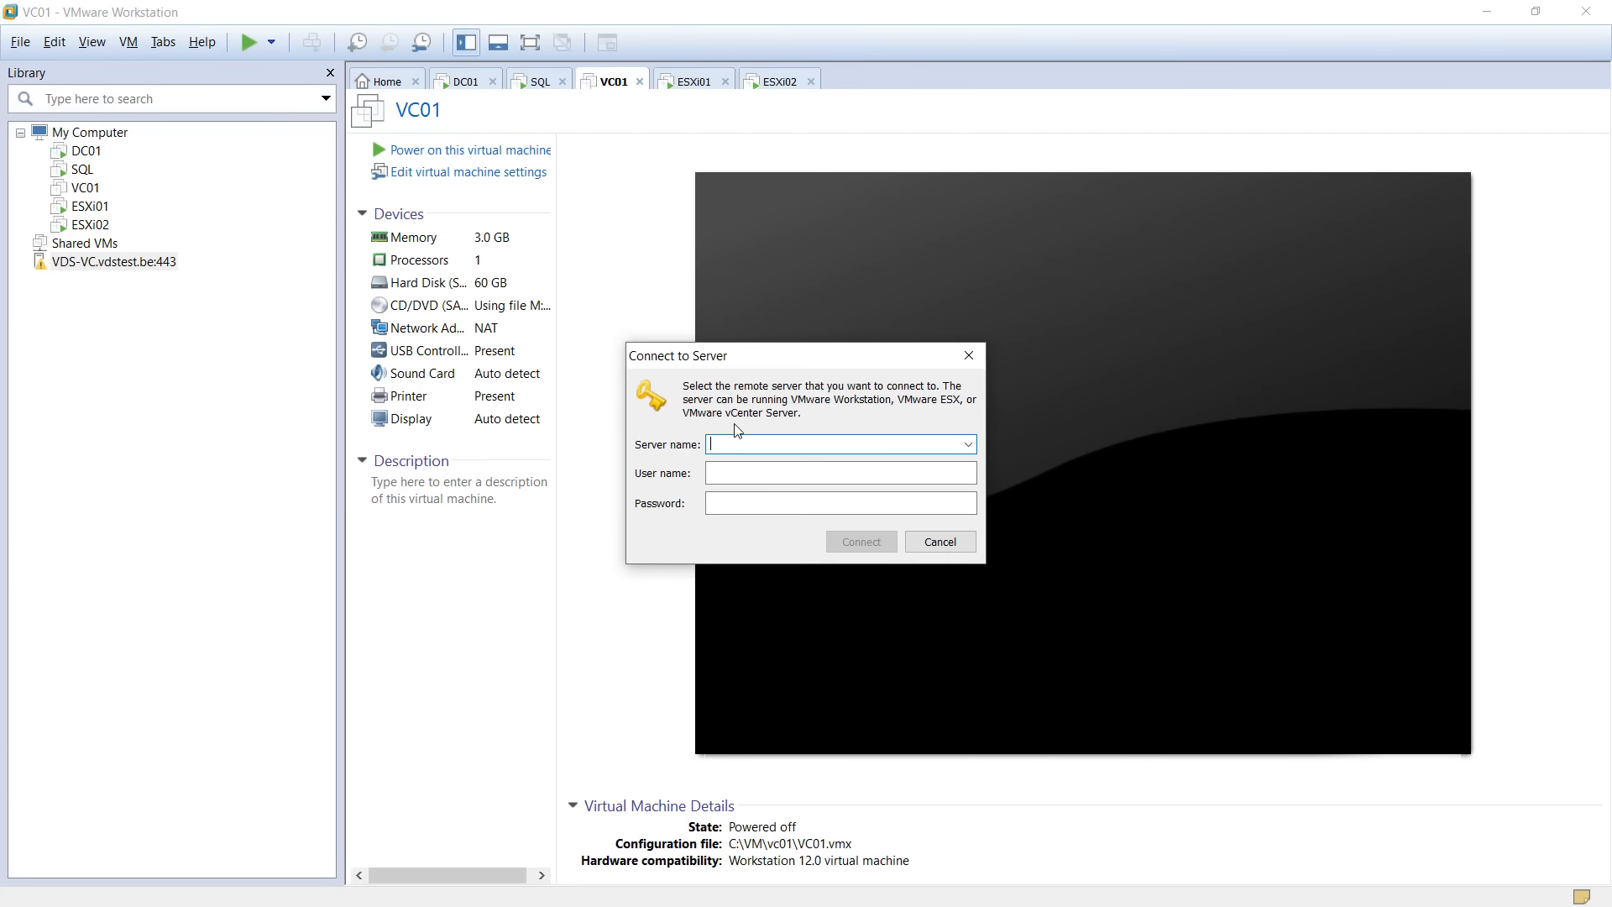
{"action": "type", "text": "esxi01.vdstest.be"}
{"action": "key", "text": "Tab"}
{"action": "type", "text": "root"}
{"action": "key", "text": "Tab"}
{"action": "type", "text": "VMware1!"}
{"action": "key", "text": "Return"}
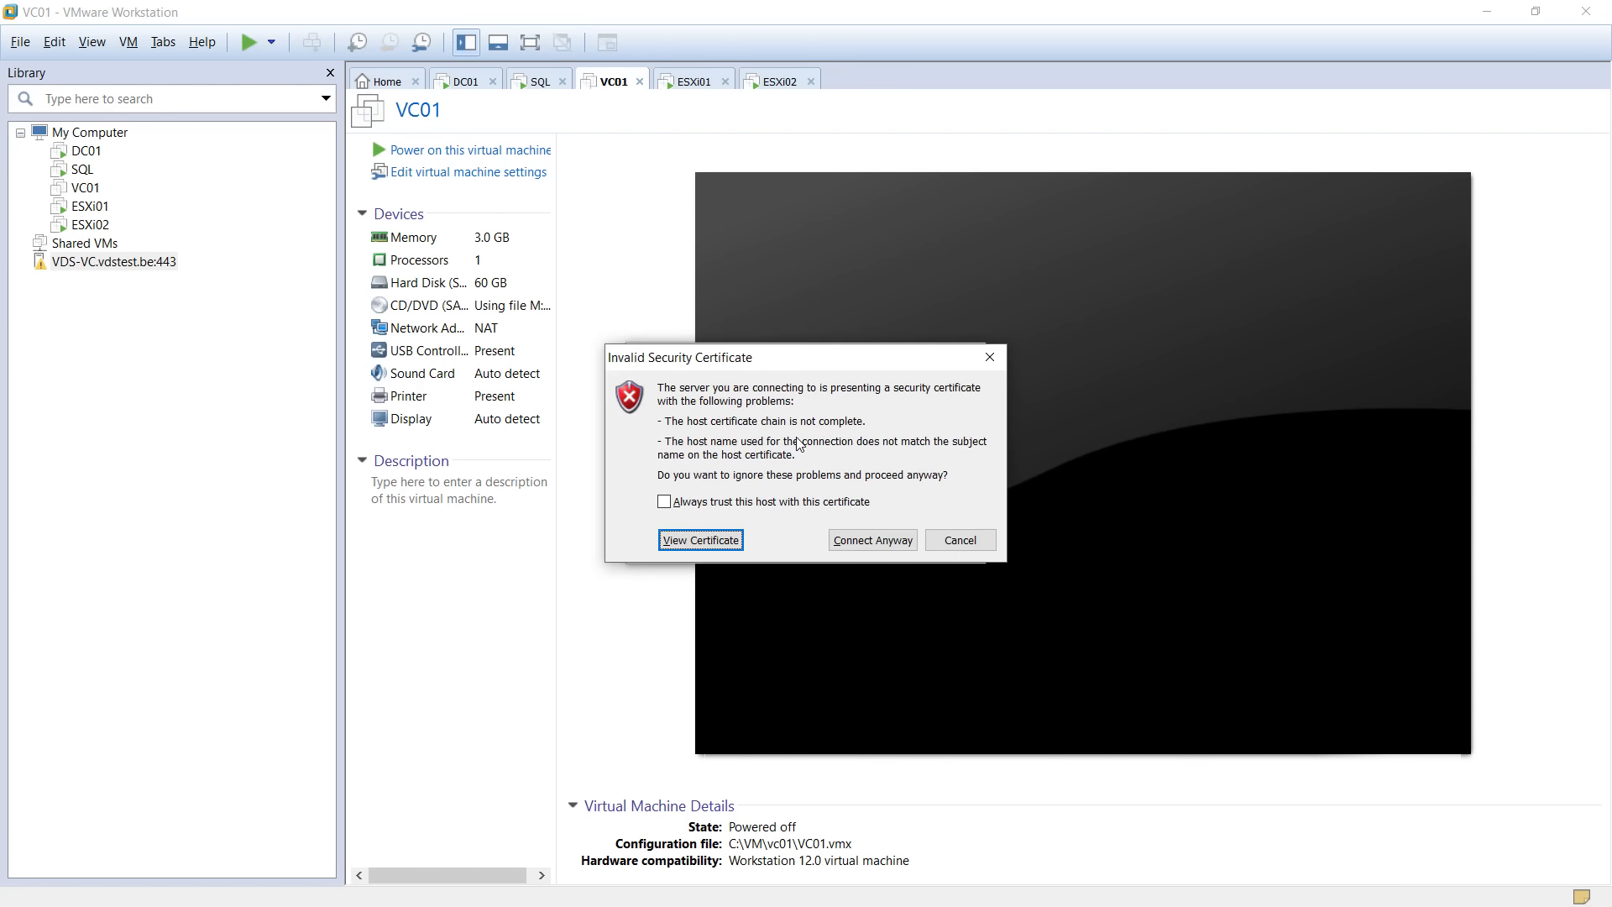
Accept the untrusted certificate, skip saving the login, and open the vCSA-VDS console.
{"action": "left_click", "coordinate": [861, 542]}
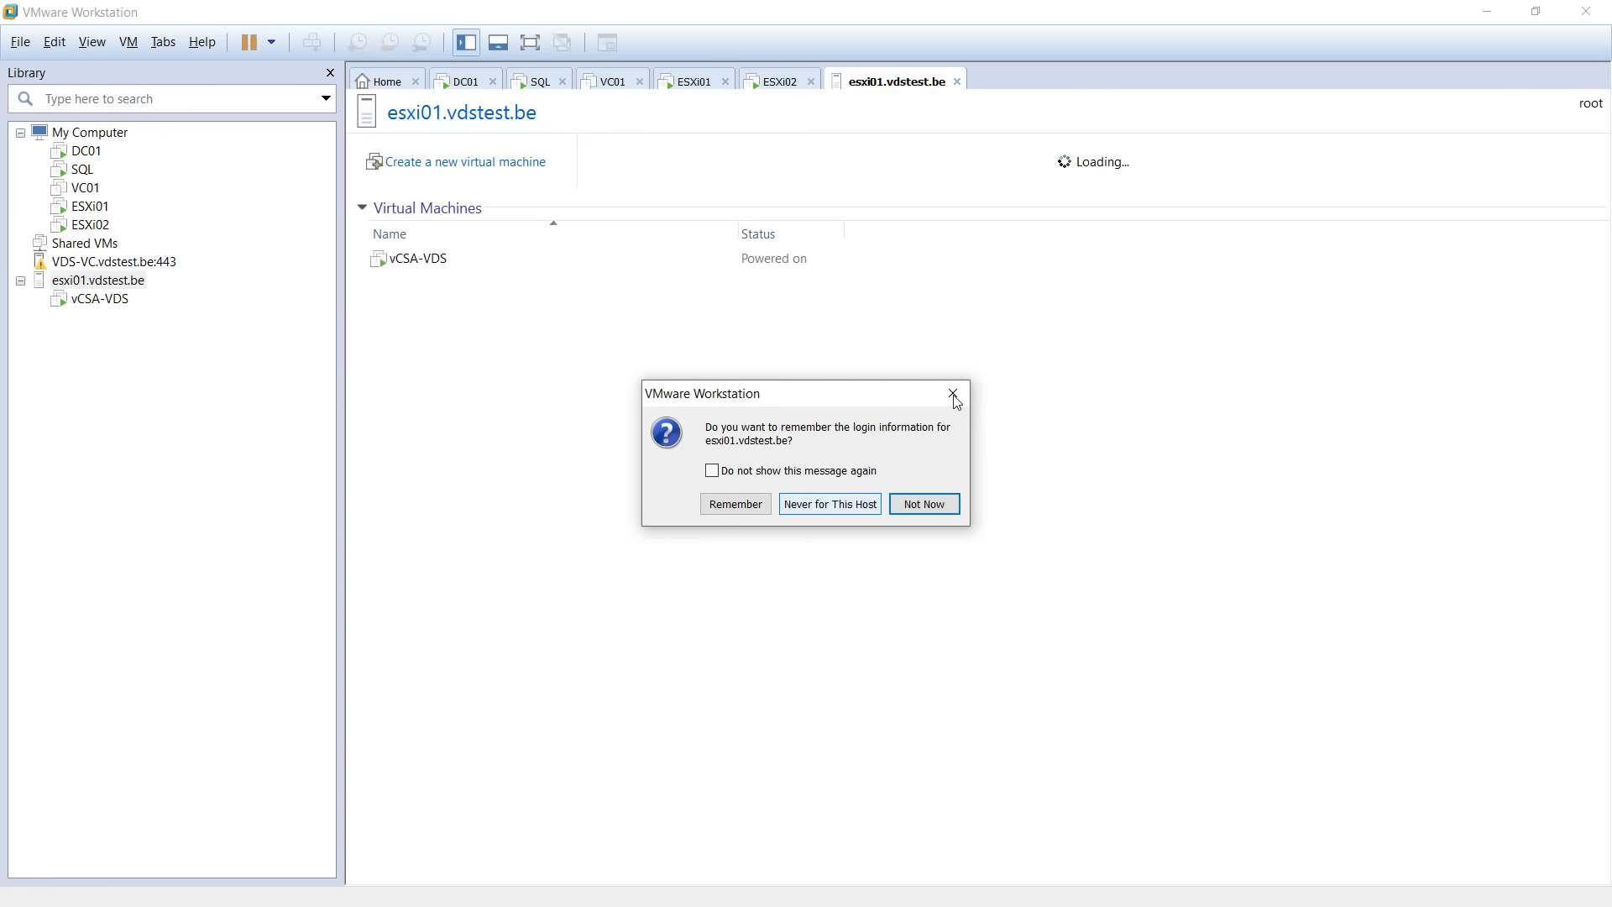
{"action": "left_click", "coordinate": [931, 504]}
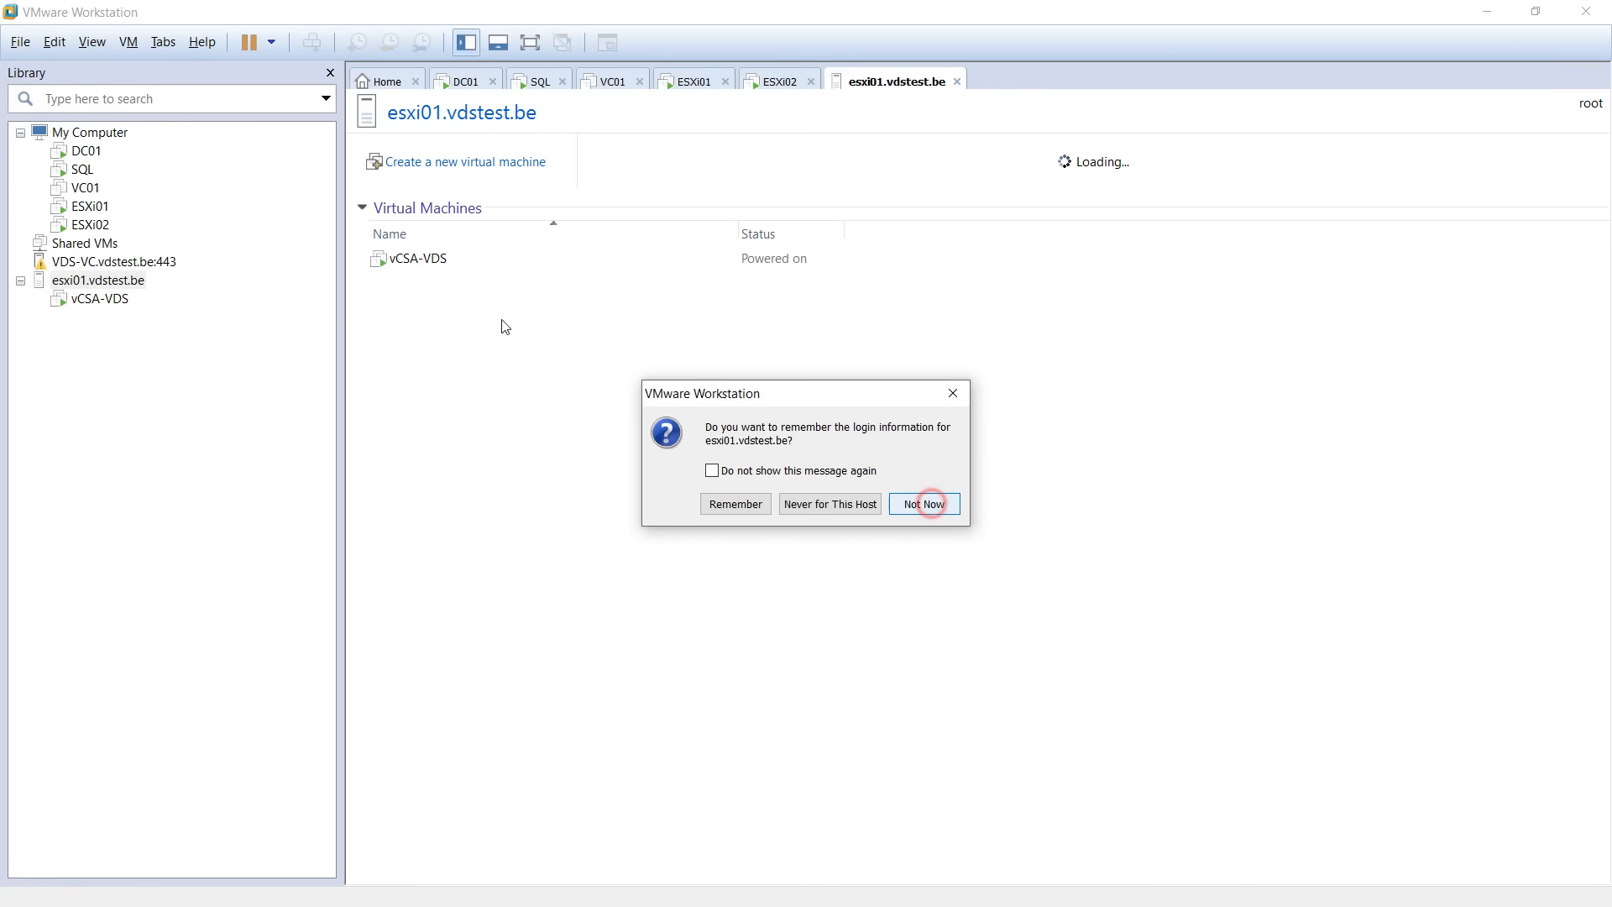
{"action": "left_click", "coordinate": [88, 300]}
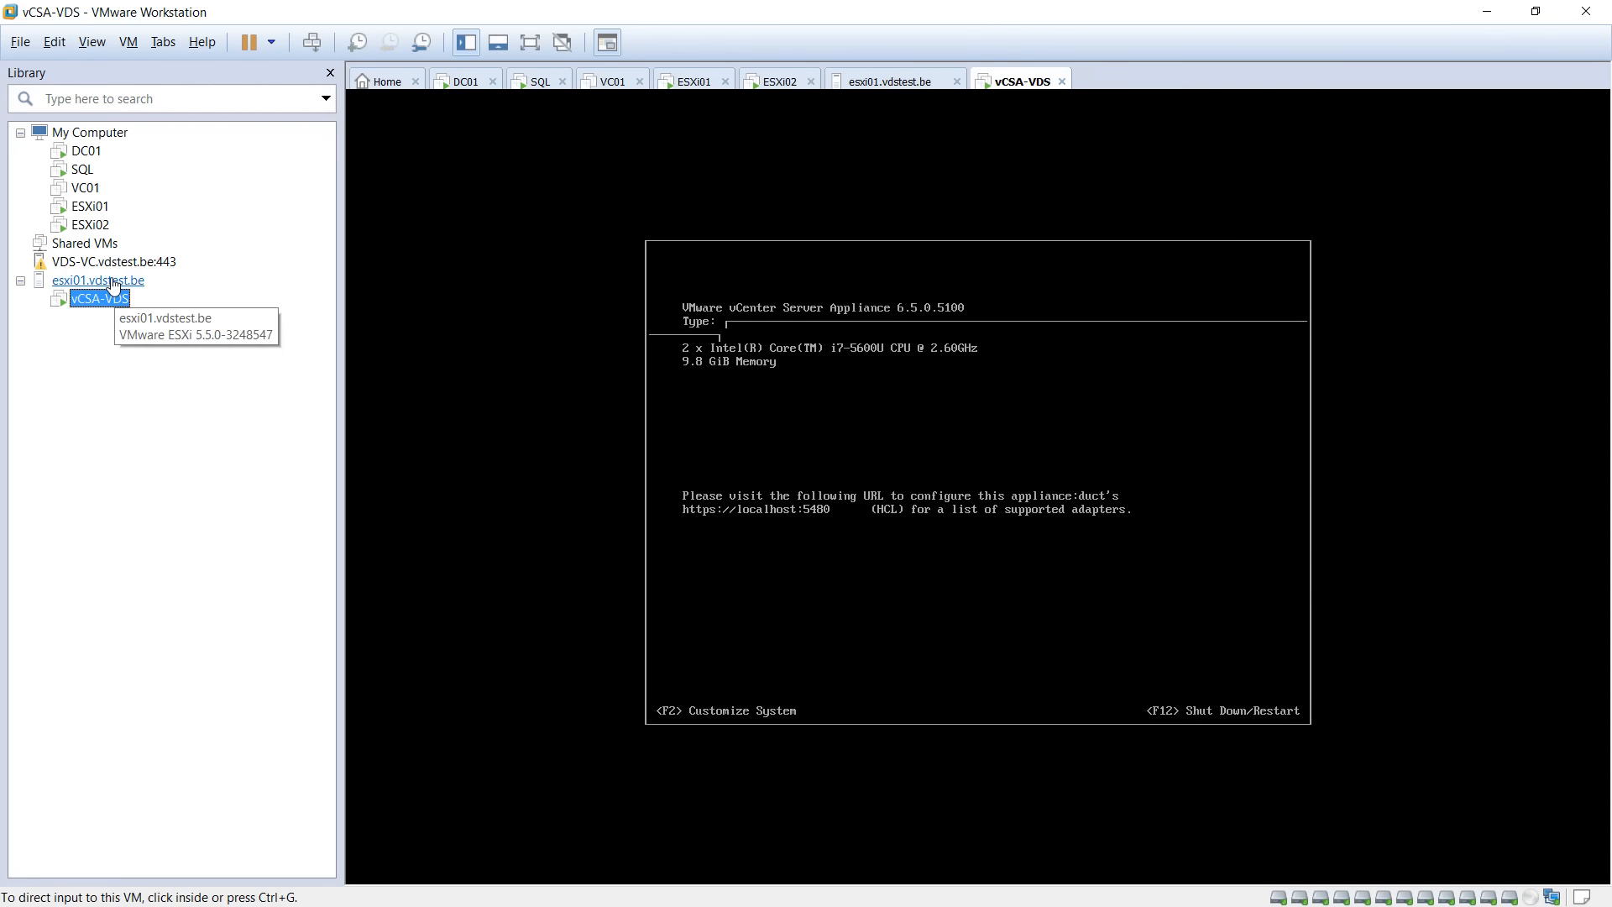
Review the esxi01.vdstest.be host summary, then check the vCSA-VDS appliance console.
{"action": "left_click", "coordinate": [113, 283]}
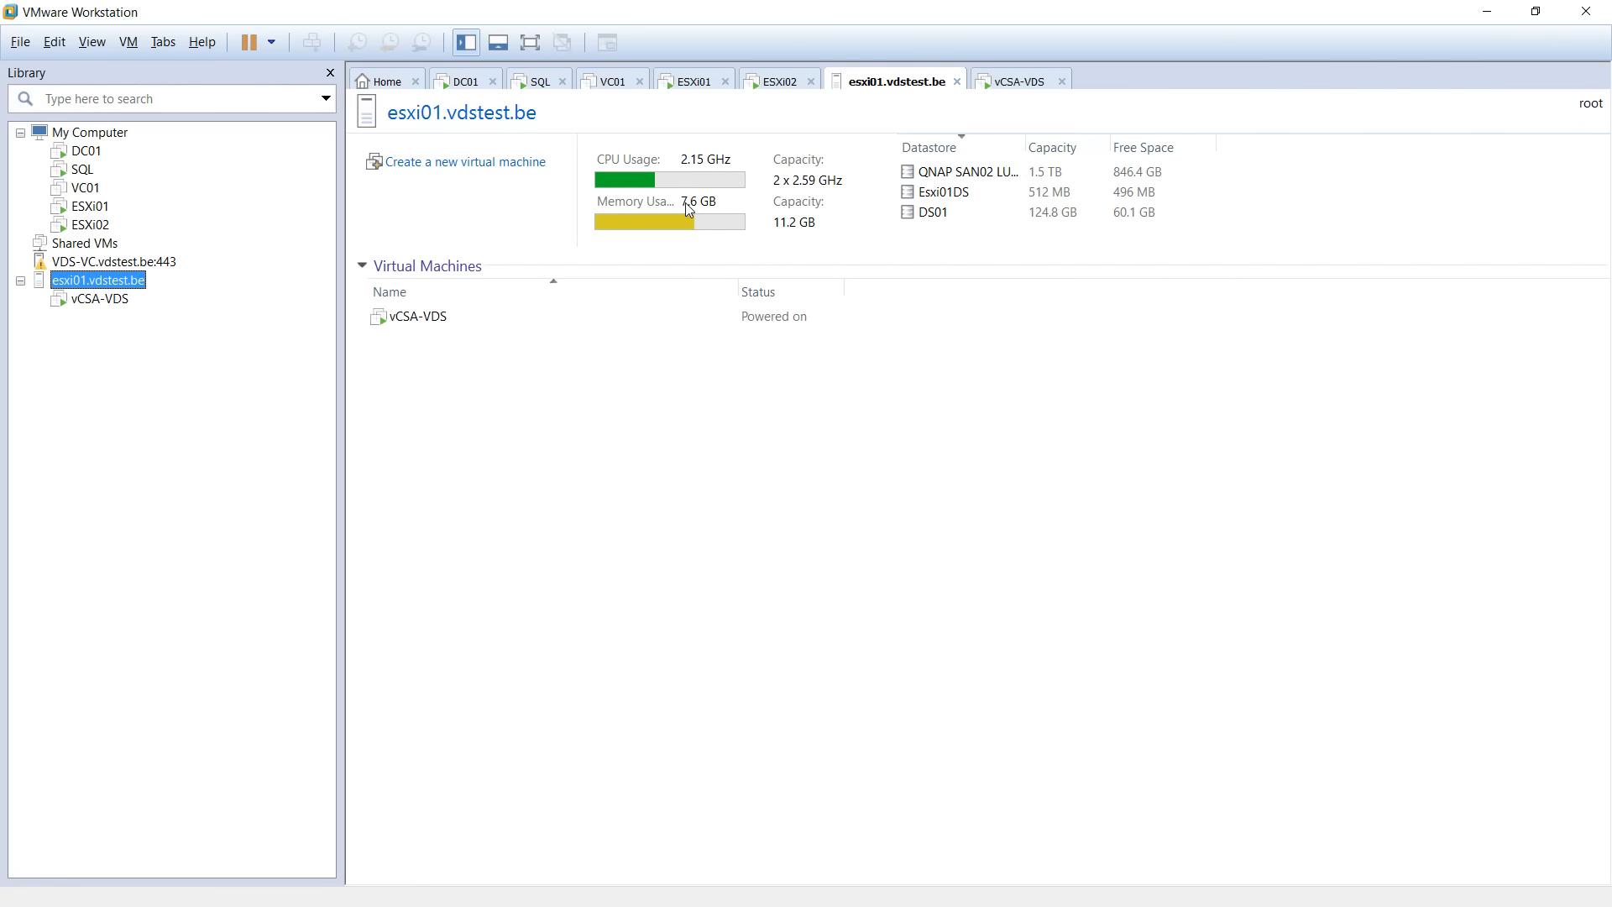
{"action": "left_click", "coordinate": [101, 301]}
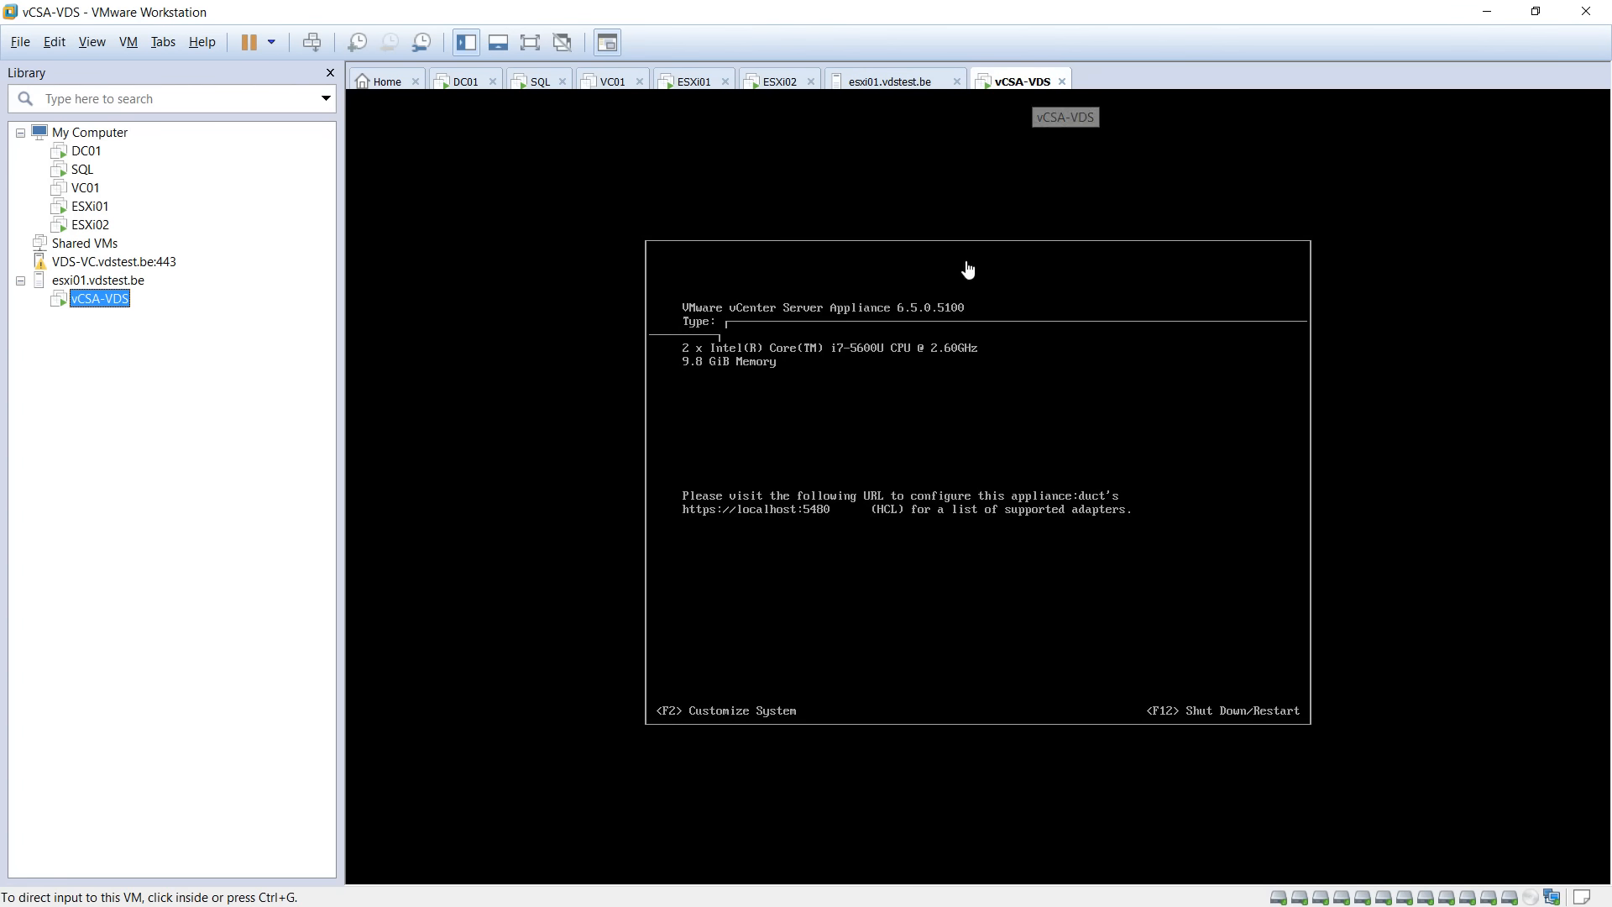
{"action": "left_click", "coordinate": [905, 437]}
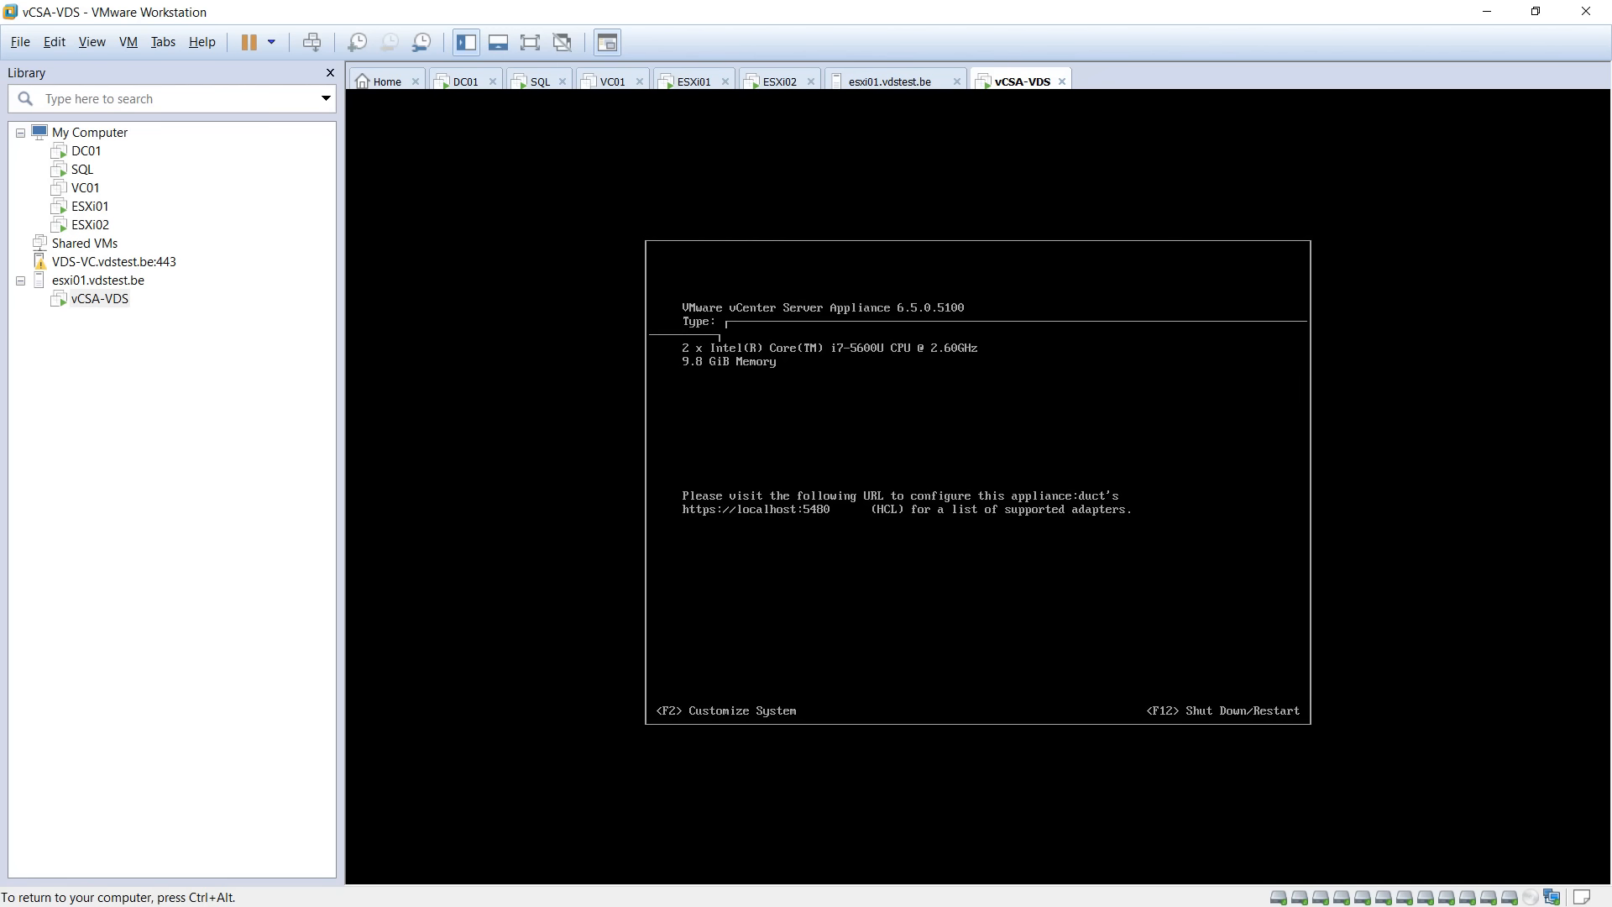
{"action": "key", "text": "ctrl+alt"}
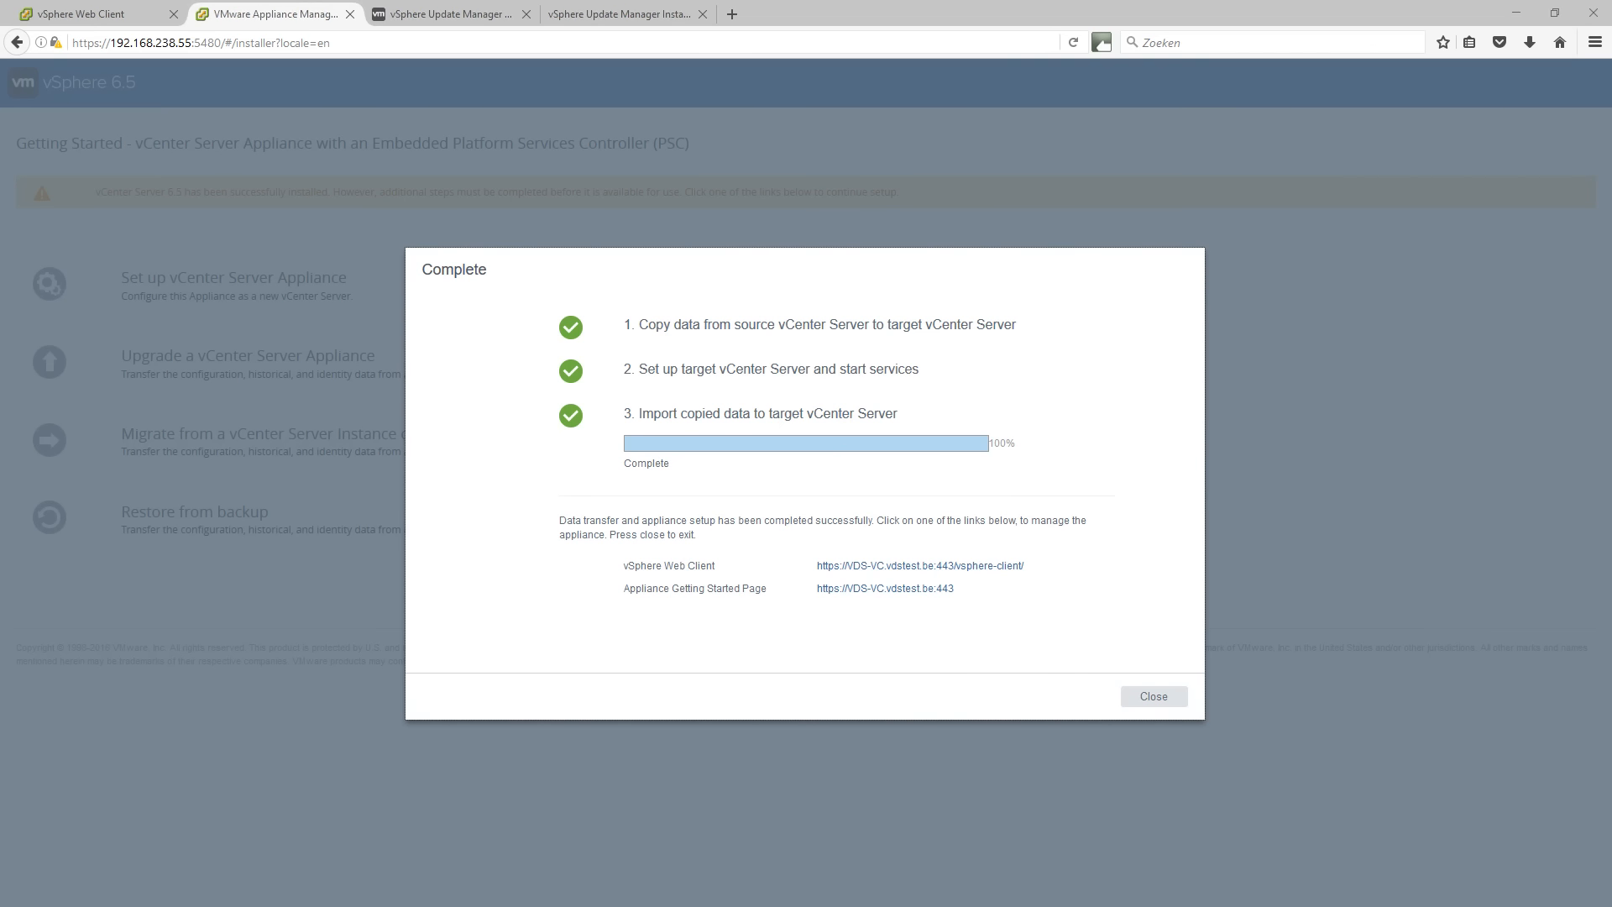
Back in the installer, open the vSphere Web Client link in a new tab and close the Complete summary.
{"action": "key", "text": "alt+Tab"}
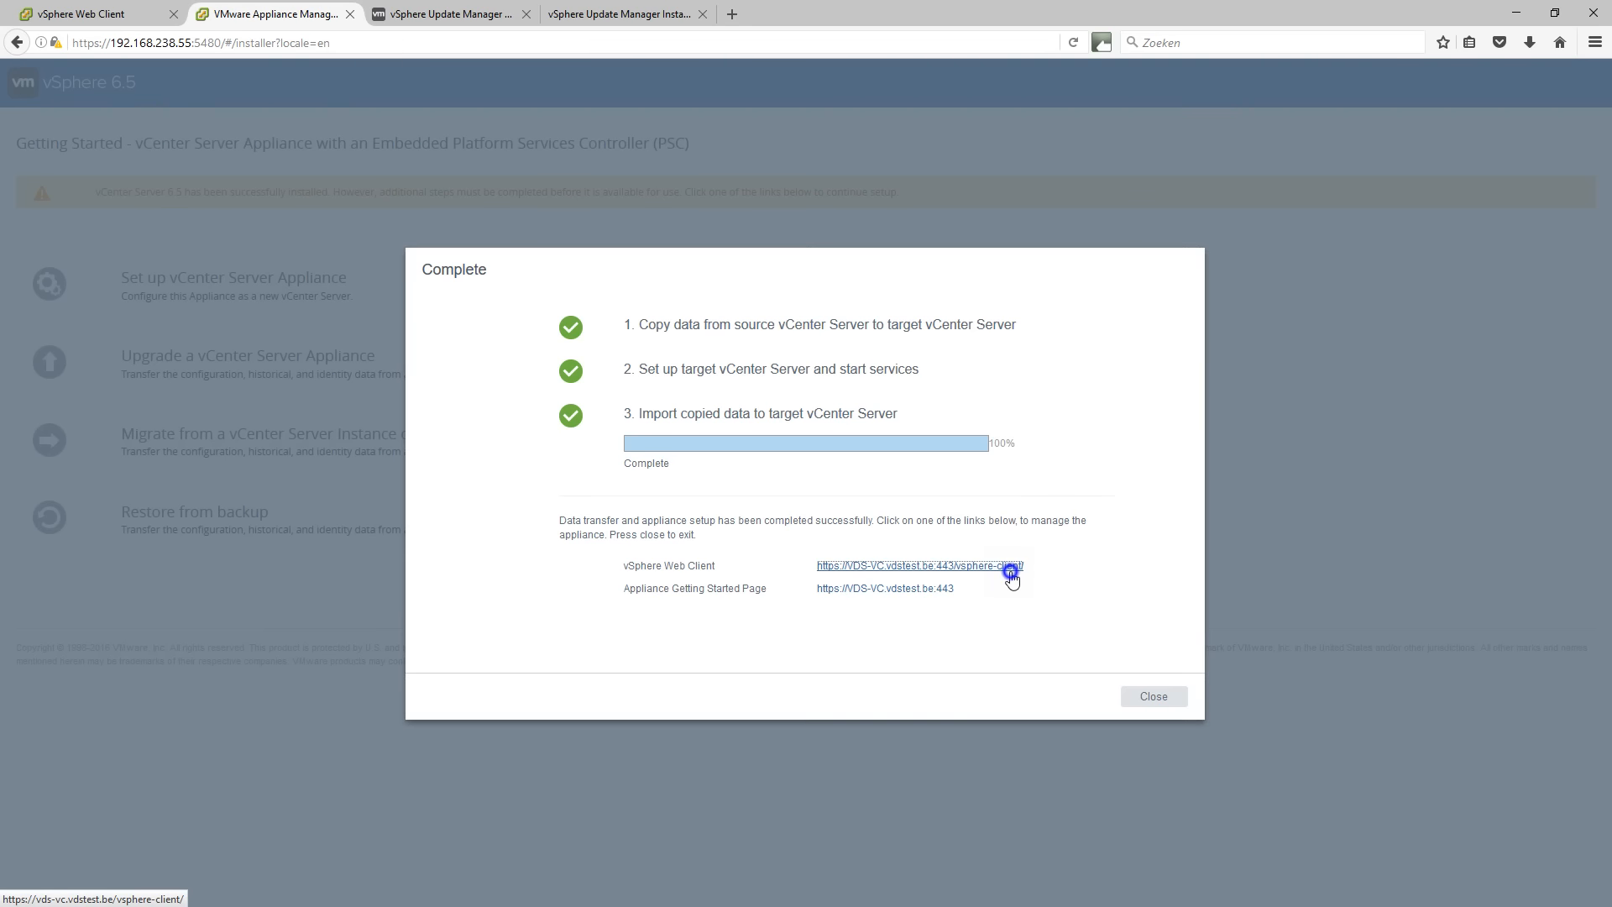
{"action": "right_click", "coordinate": [1011, 576]}
{"action": "left_click", "coordinate": [1035, 580]}
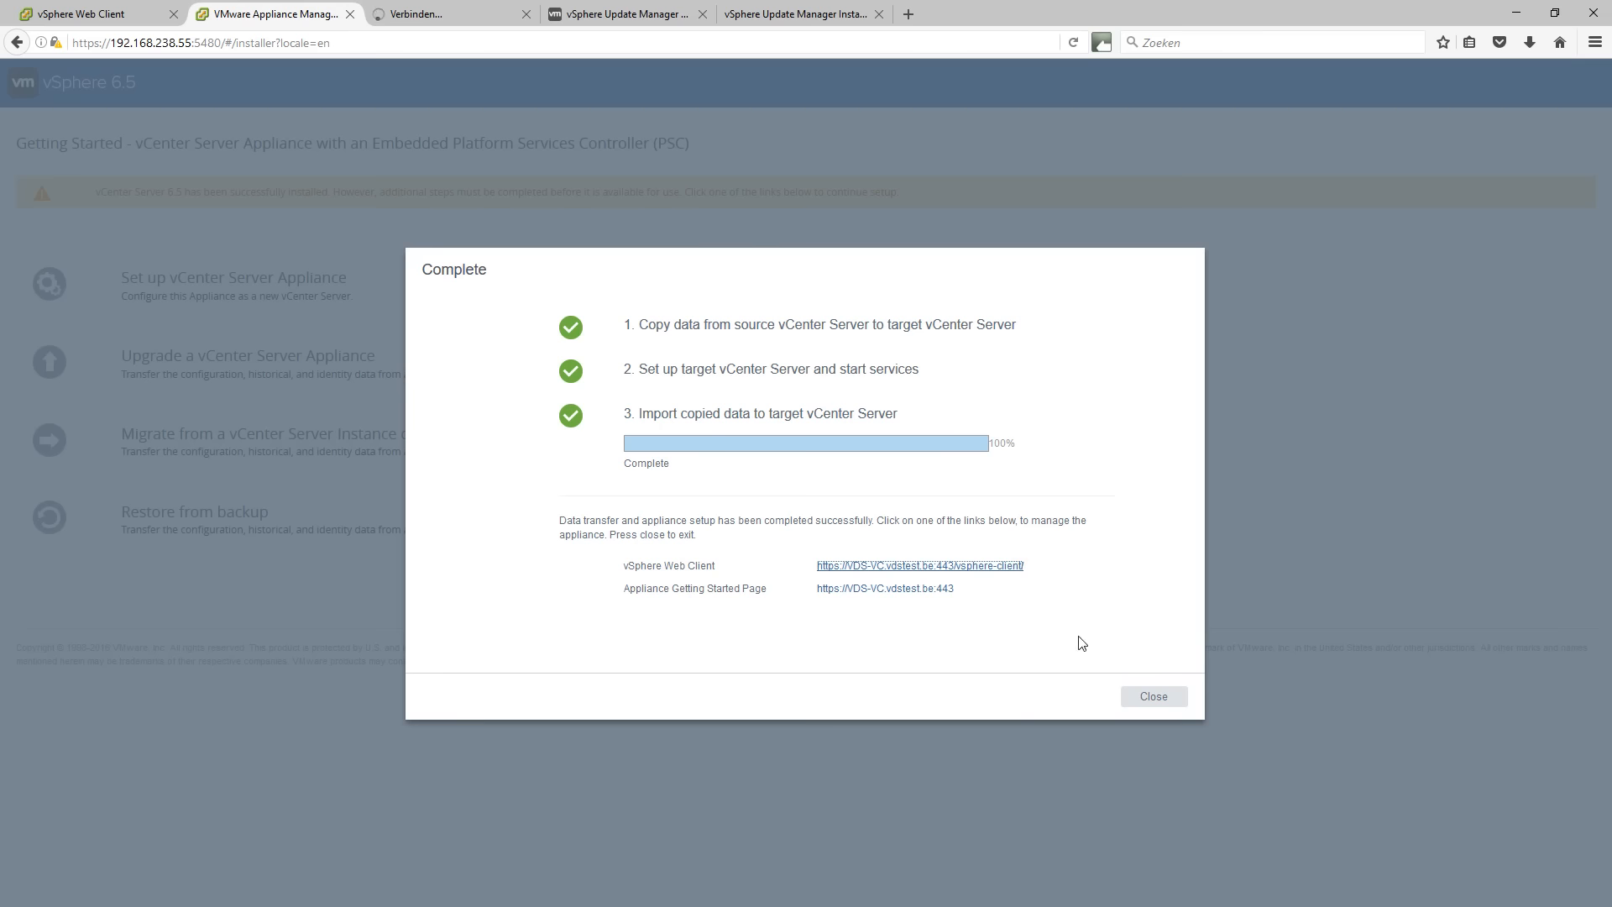
{"action": "left_click", "coordinate": [1152, 696]}
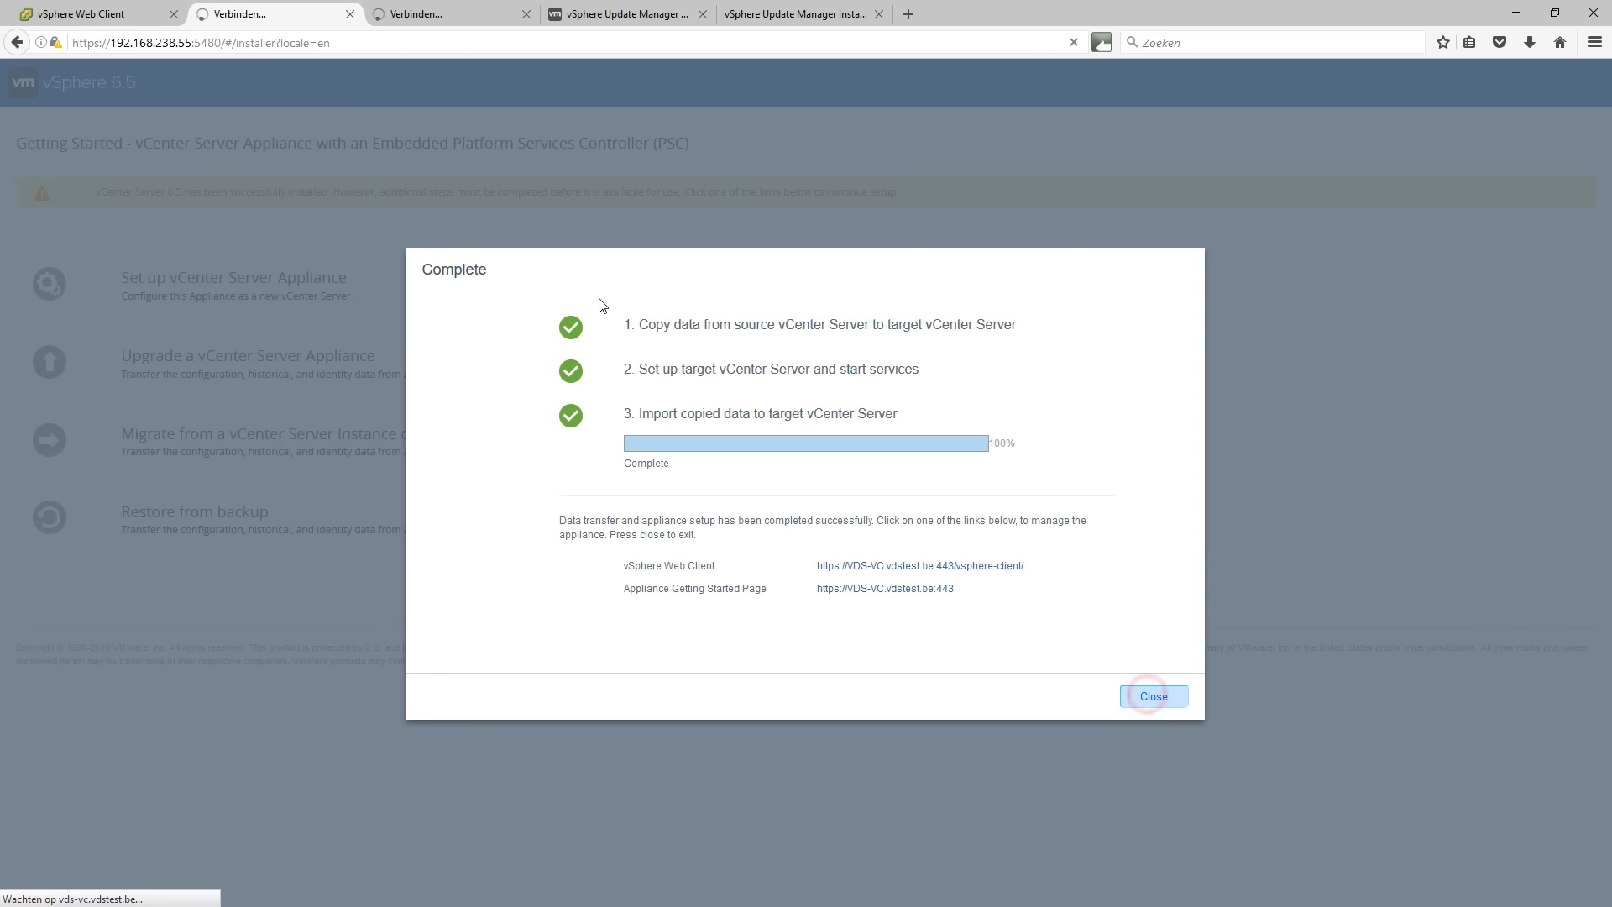
Close the Welcome, old vSphere Web Client and Update Manager tabs, keeping the new SSO login tab.
{"action": "left_click", "coordinate": [424, 12]}
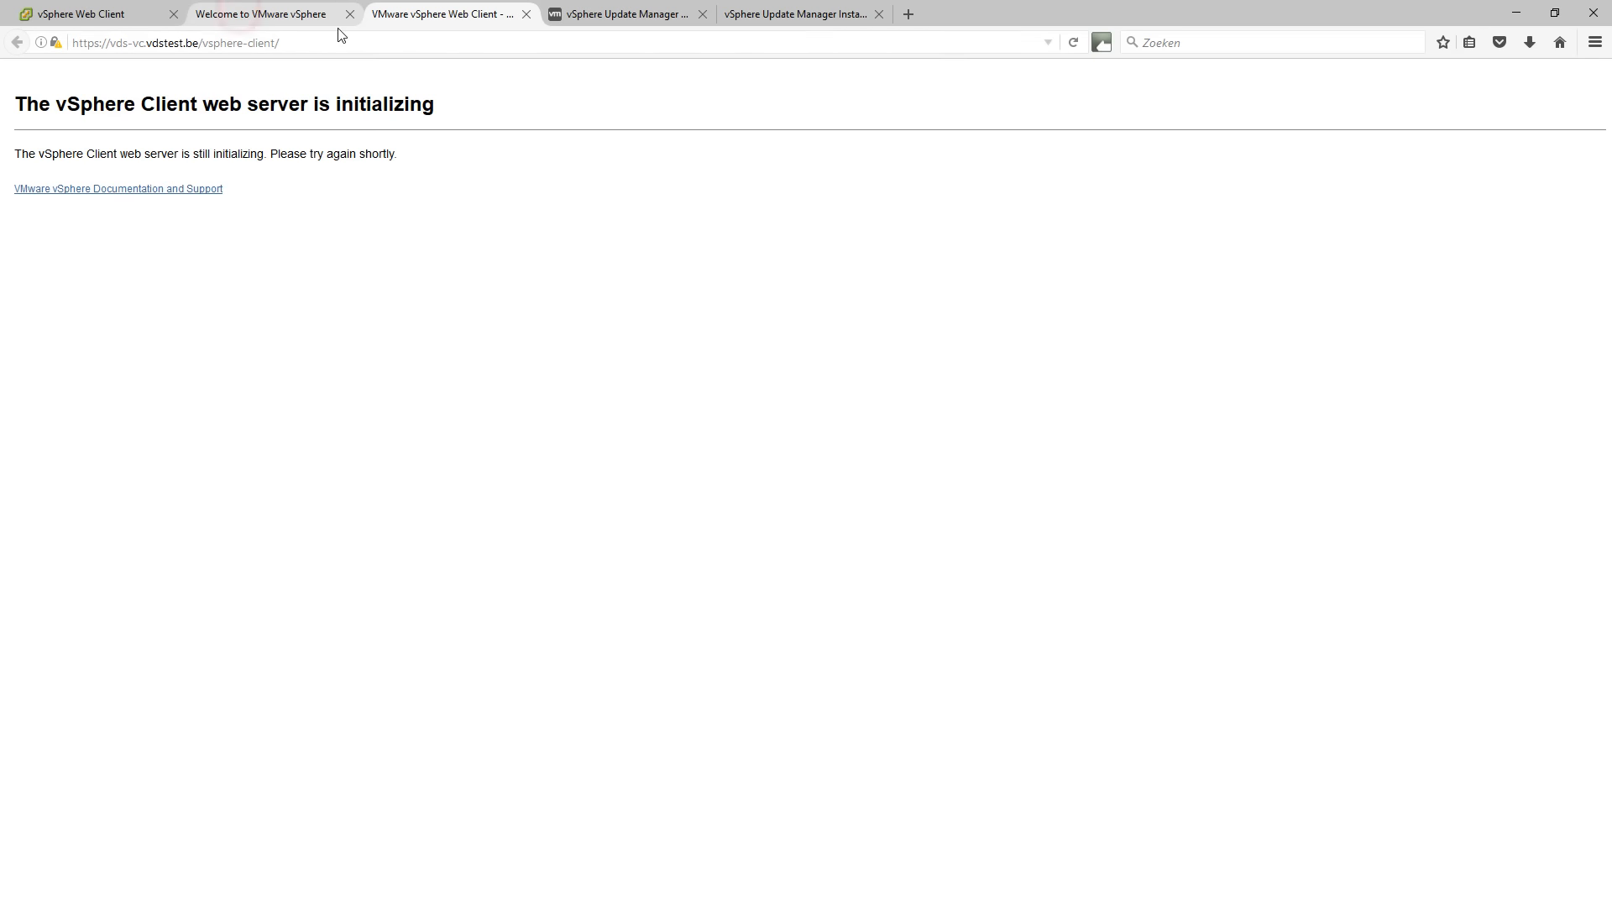
{"action": "left_click", "coordinate": [240, 15]}
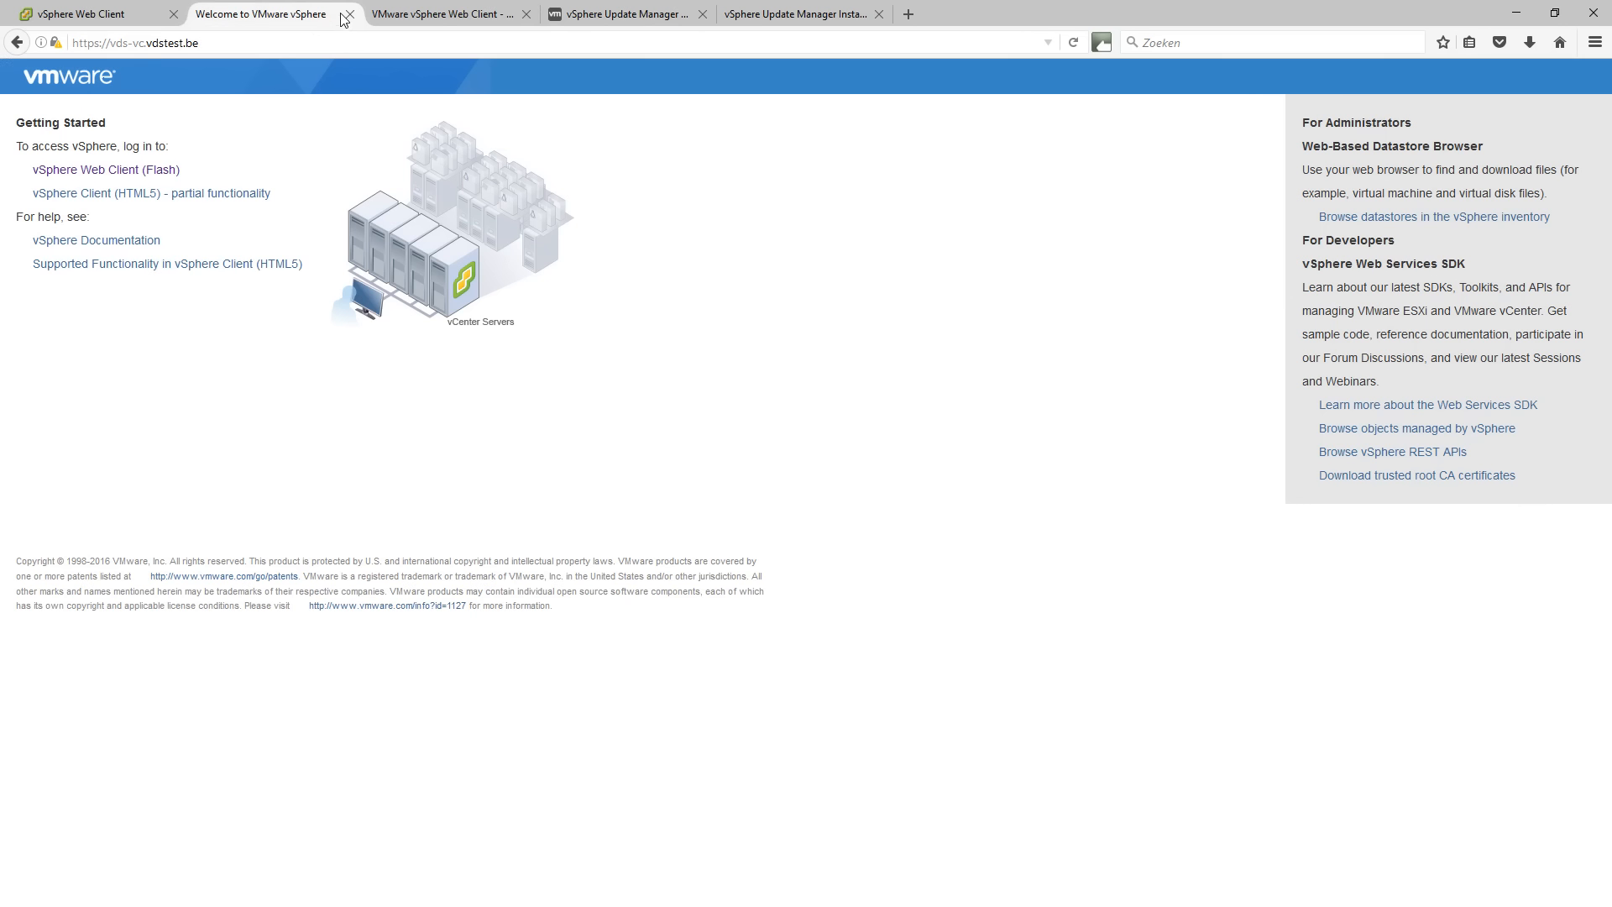
{"action": "key", "text": "ctrl+w"}
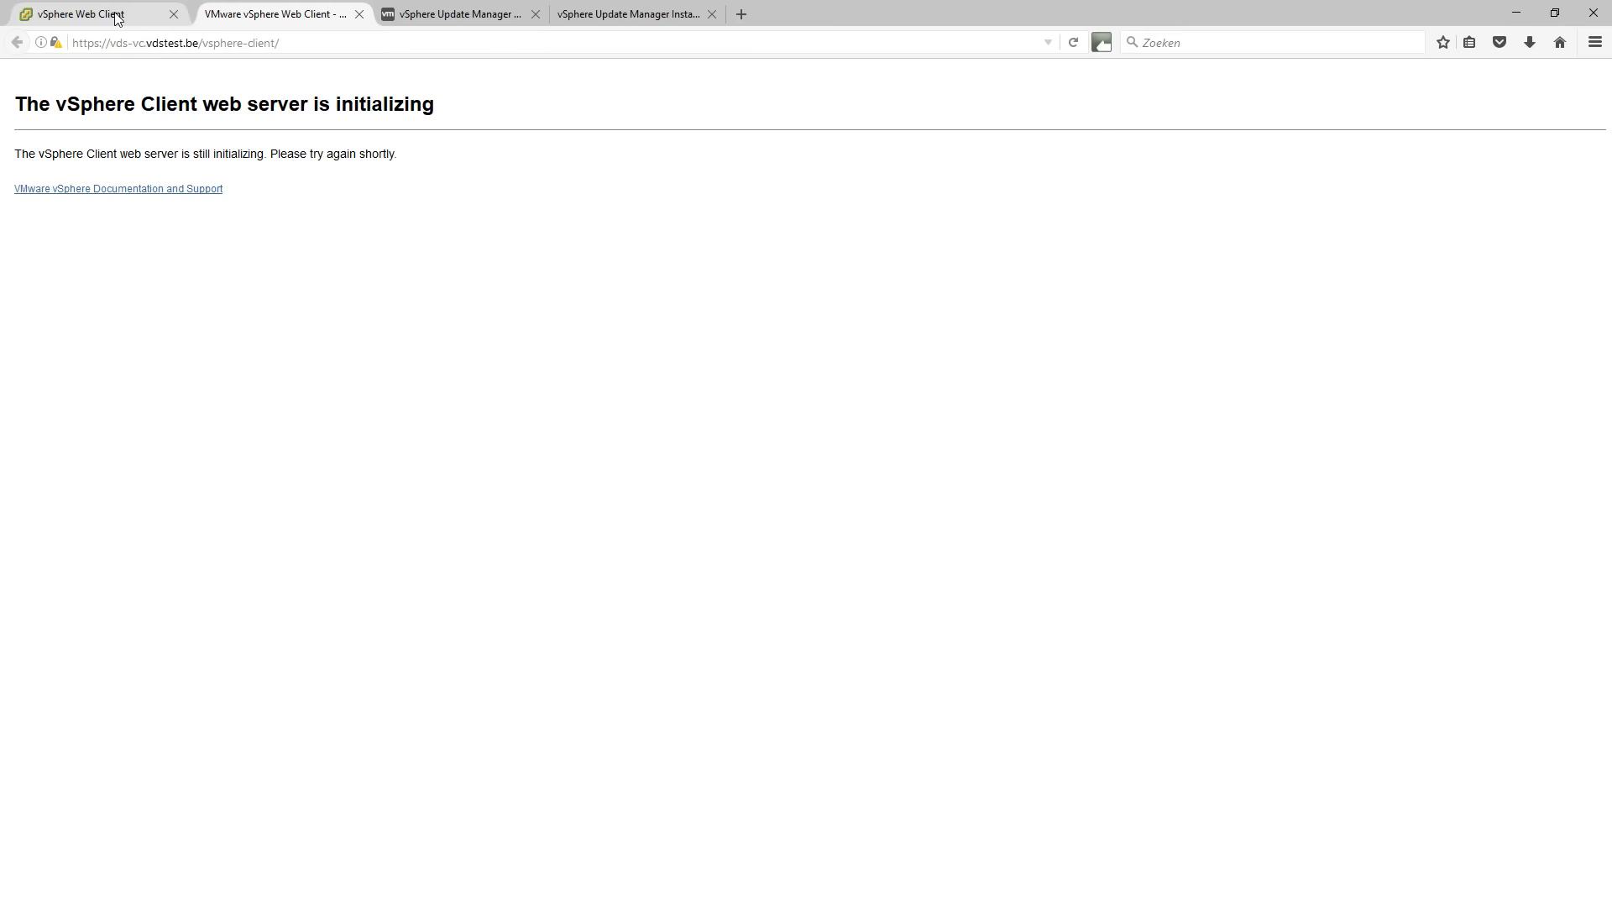
{"action": "left_click", "coordinate": [125, 15]}
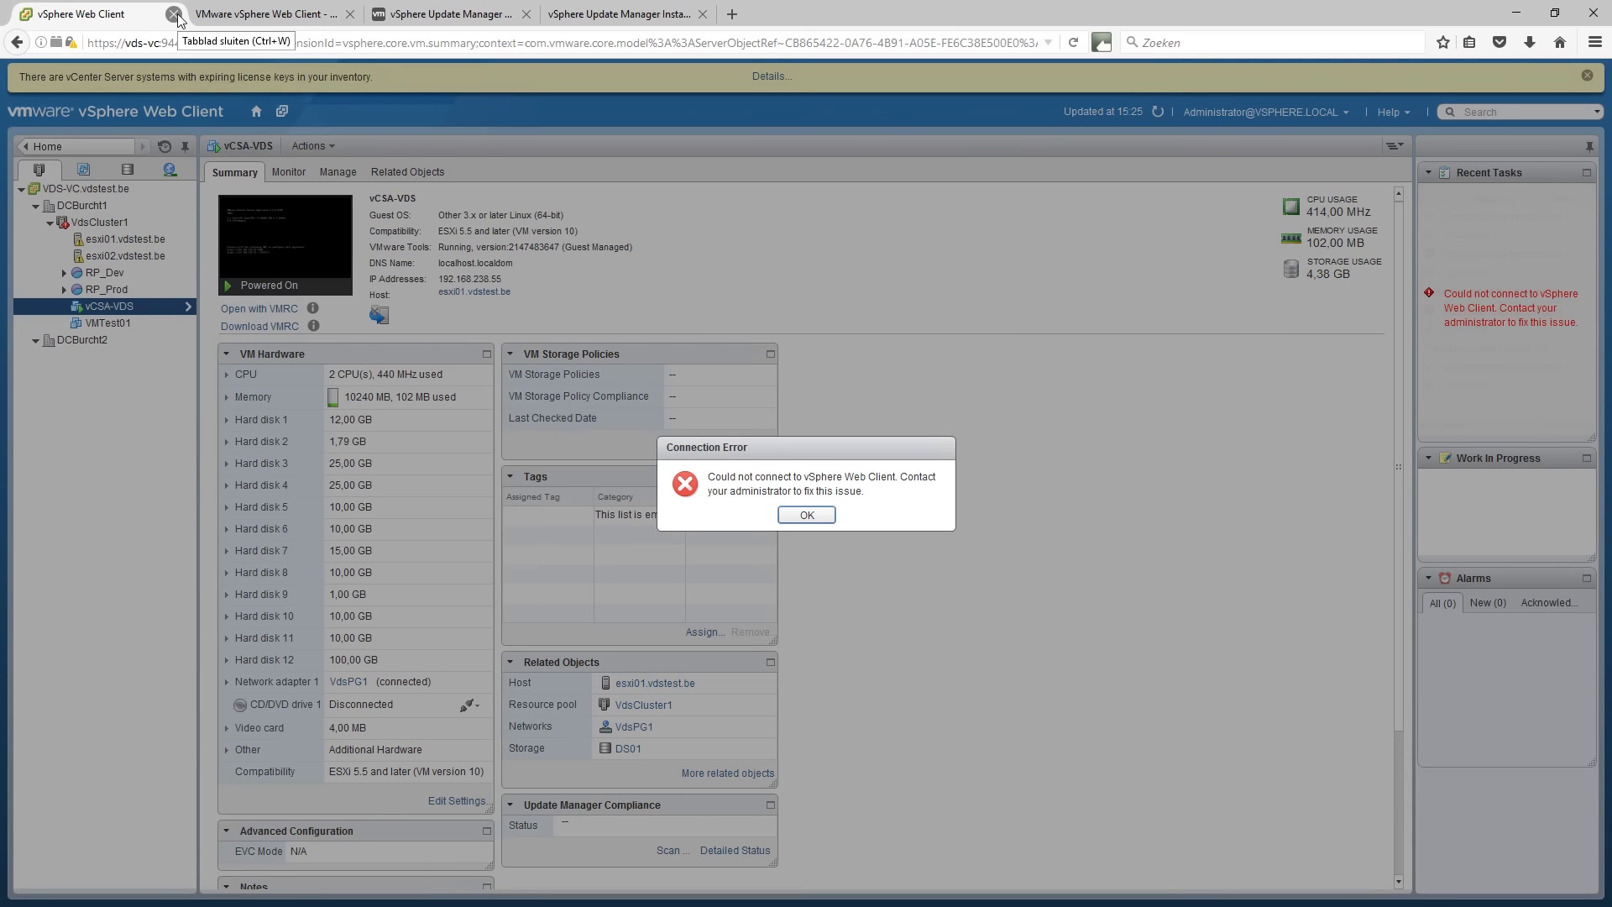
{"action": "left_click", "coordinate": [174, 14]}
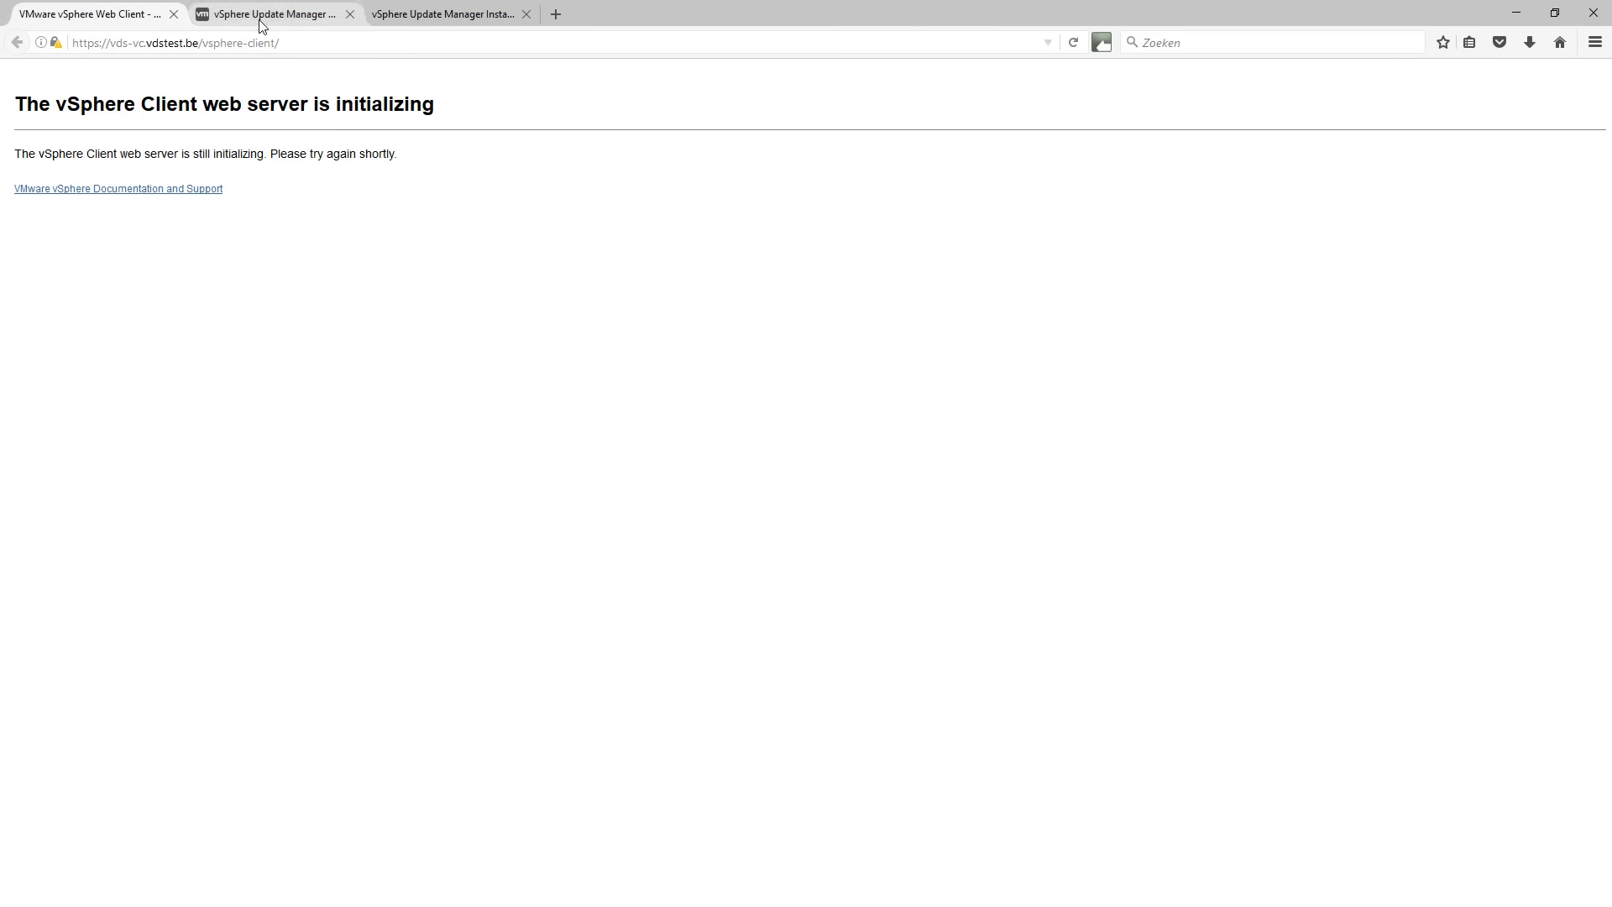
{"action": "left_click", "coordinate": [524, 14]}
{"action": "left_click", "coordinate": [350, 14]}
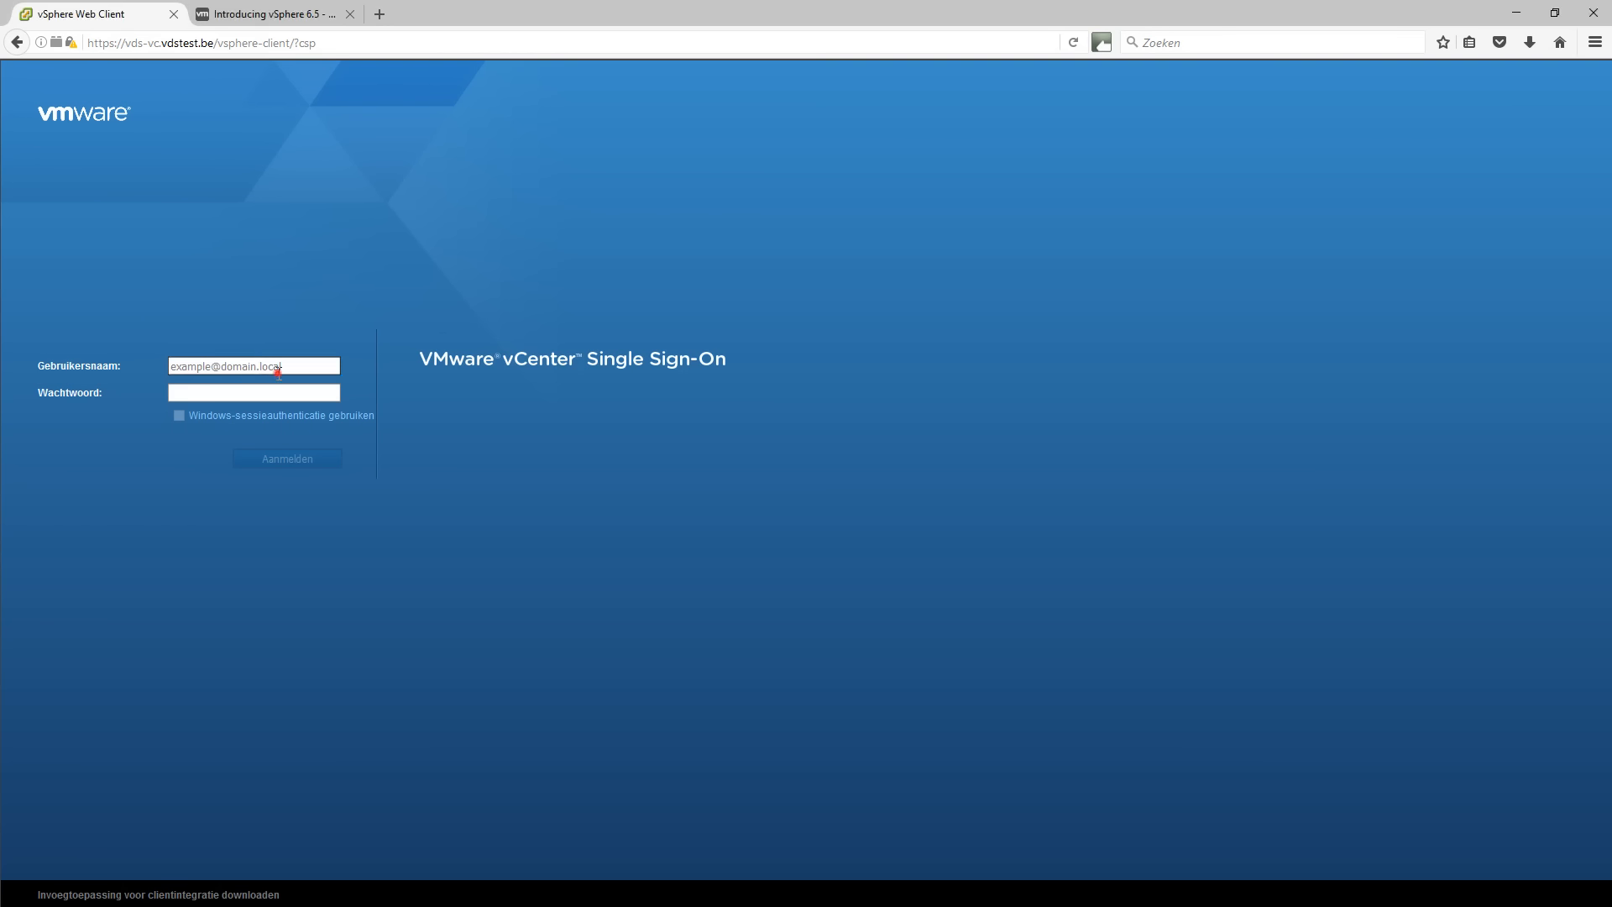
Log in on the SSO page with the vsphere.local administrator account and its password.
{"action": "type", "text": "ad"}
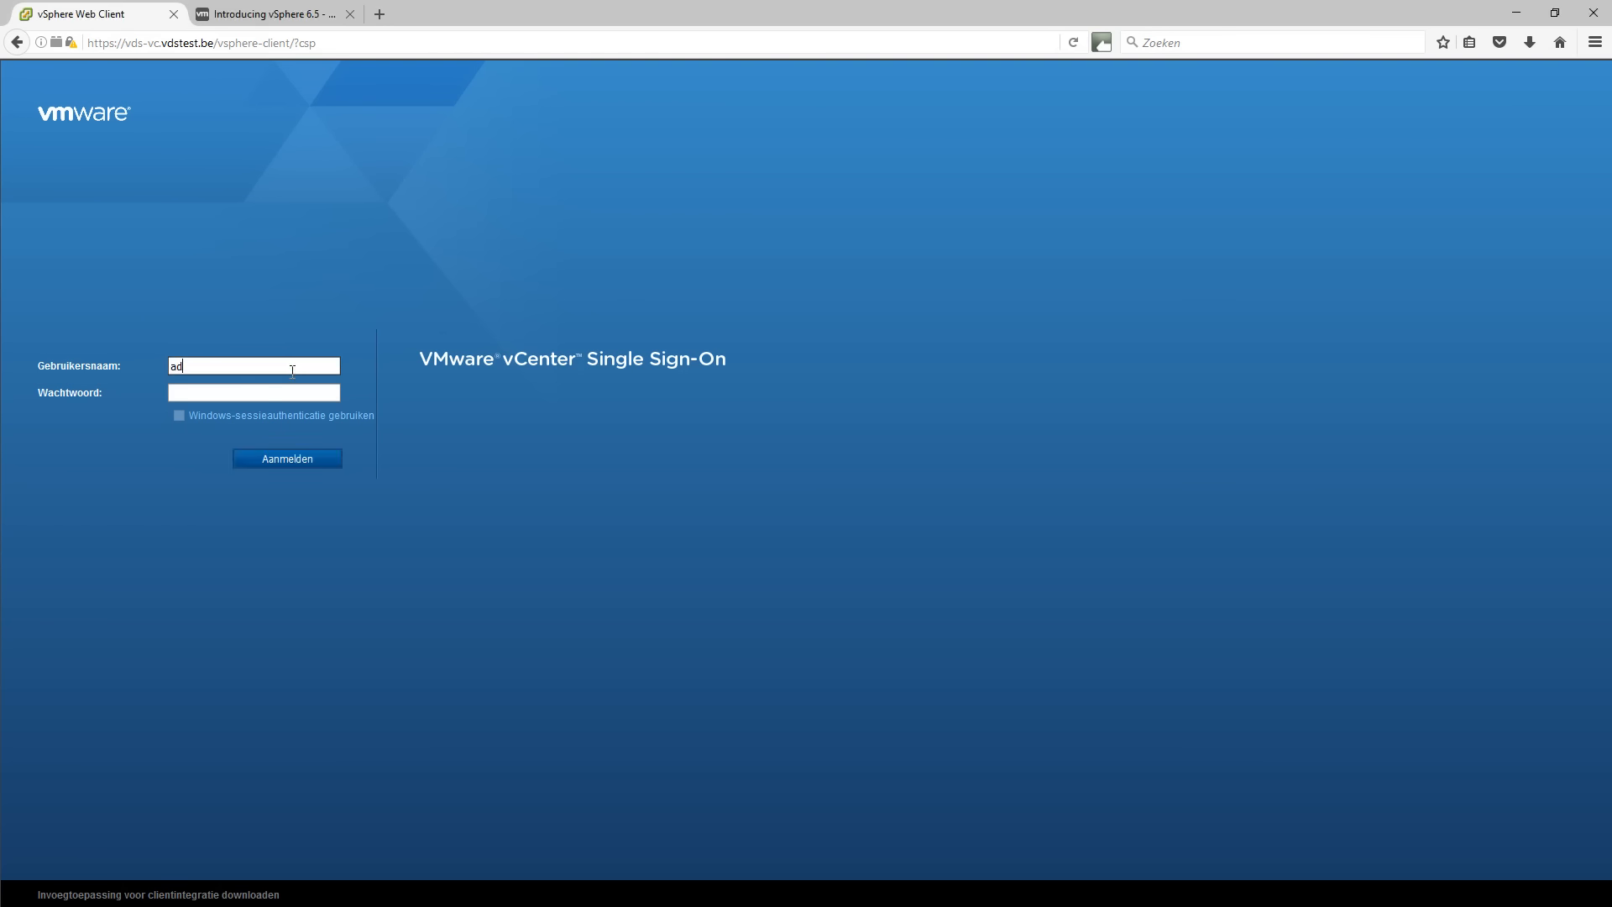
{"action": "type", "text": "ministrator@vsphere.loca•••••••••••"}
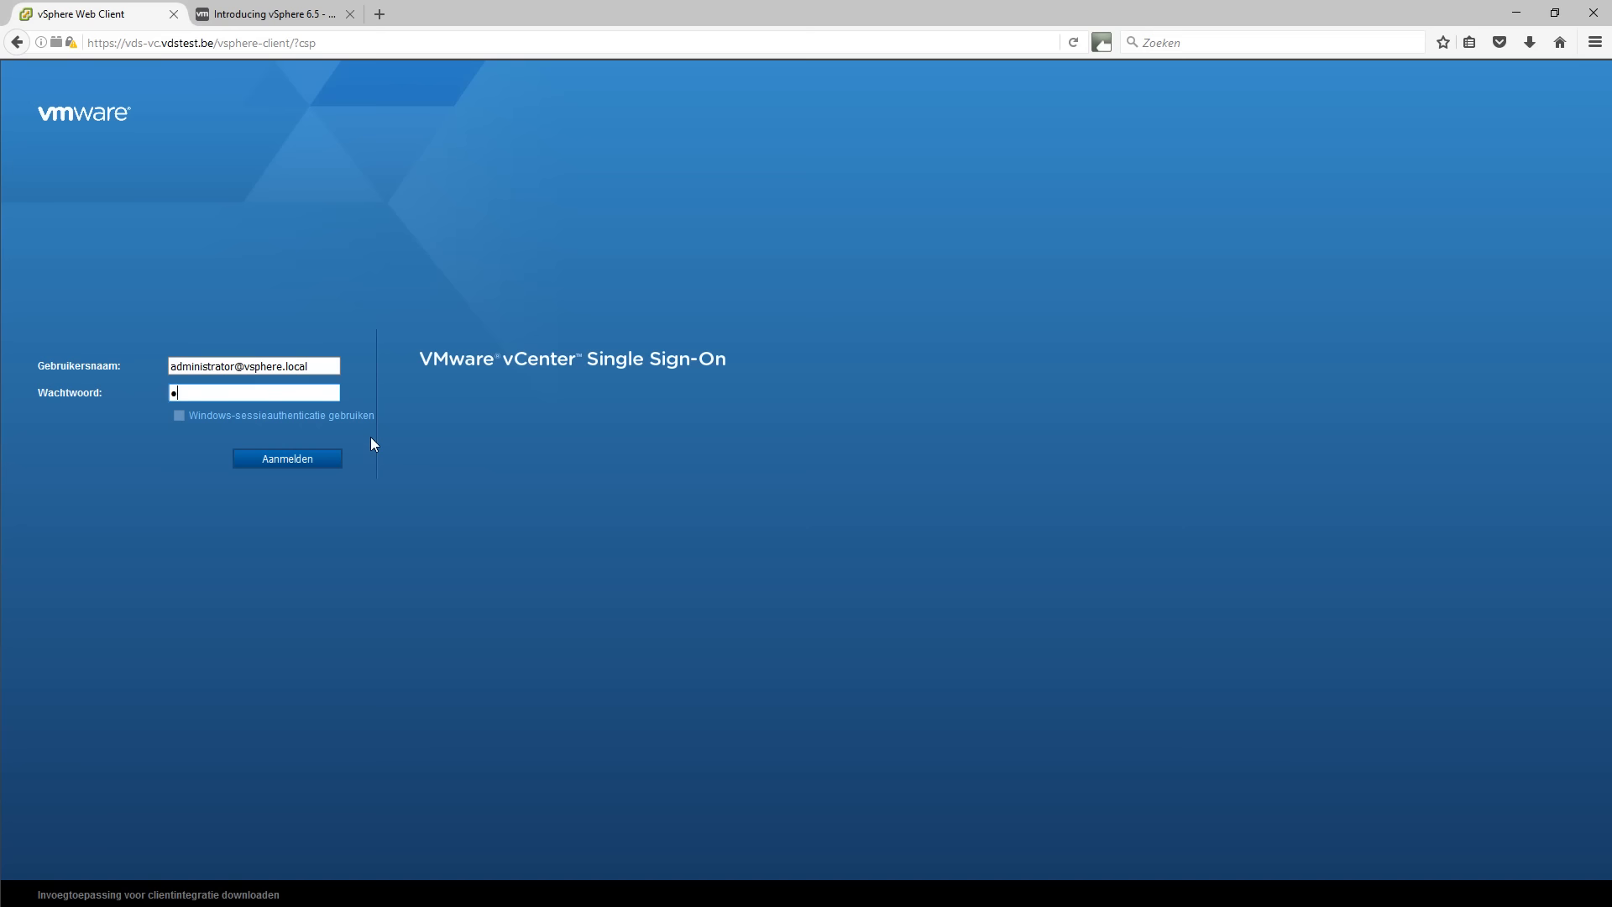
{"action": "type", "text": "•"}
{"action": "key", "text": "Return"}
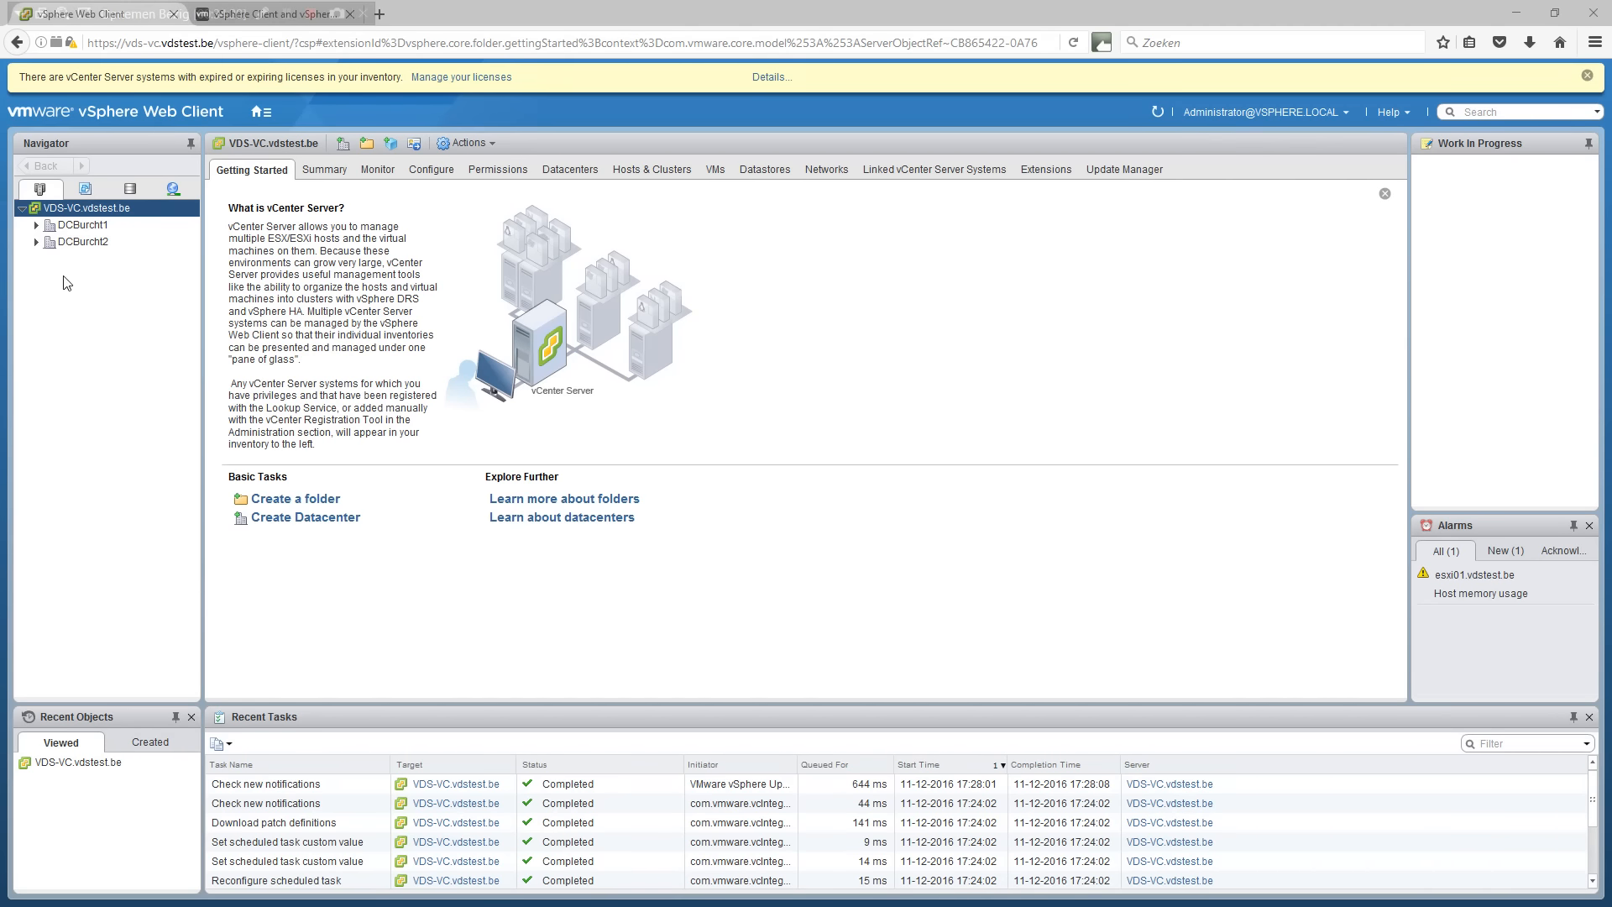
Expand DCBurcht1, DCBurcht2, VdsCluster1 and the RP_Prod and RP_Dev resource pools.
{"action": "left_click", "coordinate": [36, 242]}
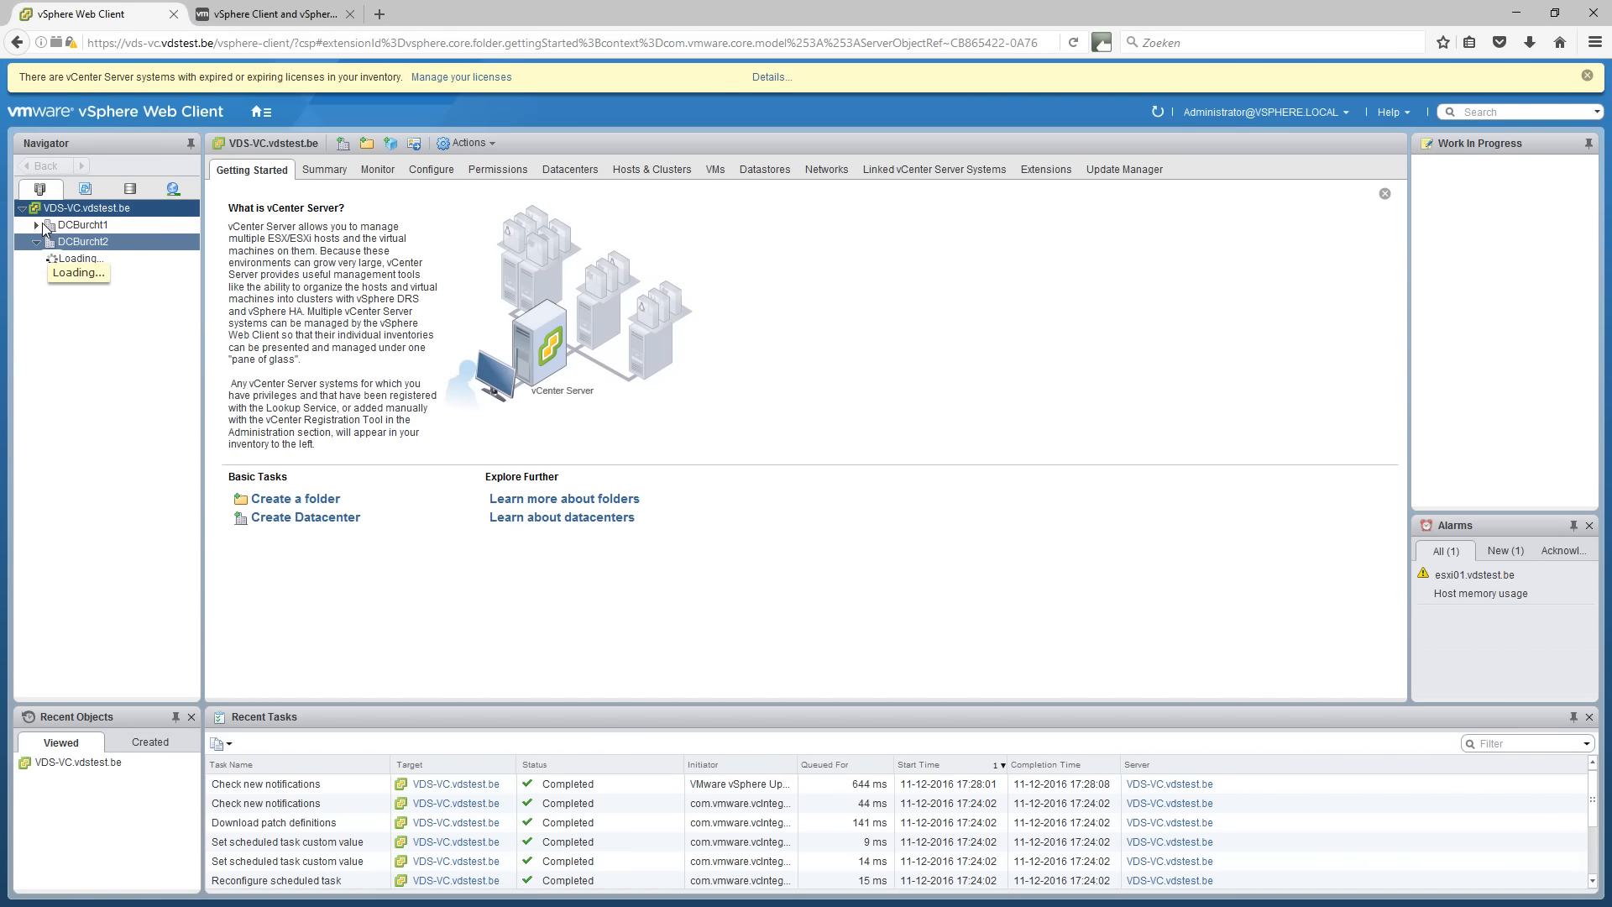
{"action": "left_click", "coordinate": [37, 225]}
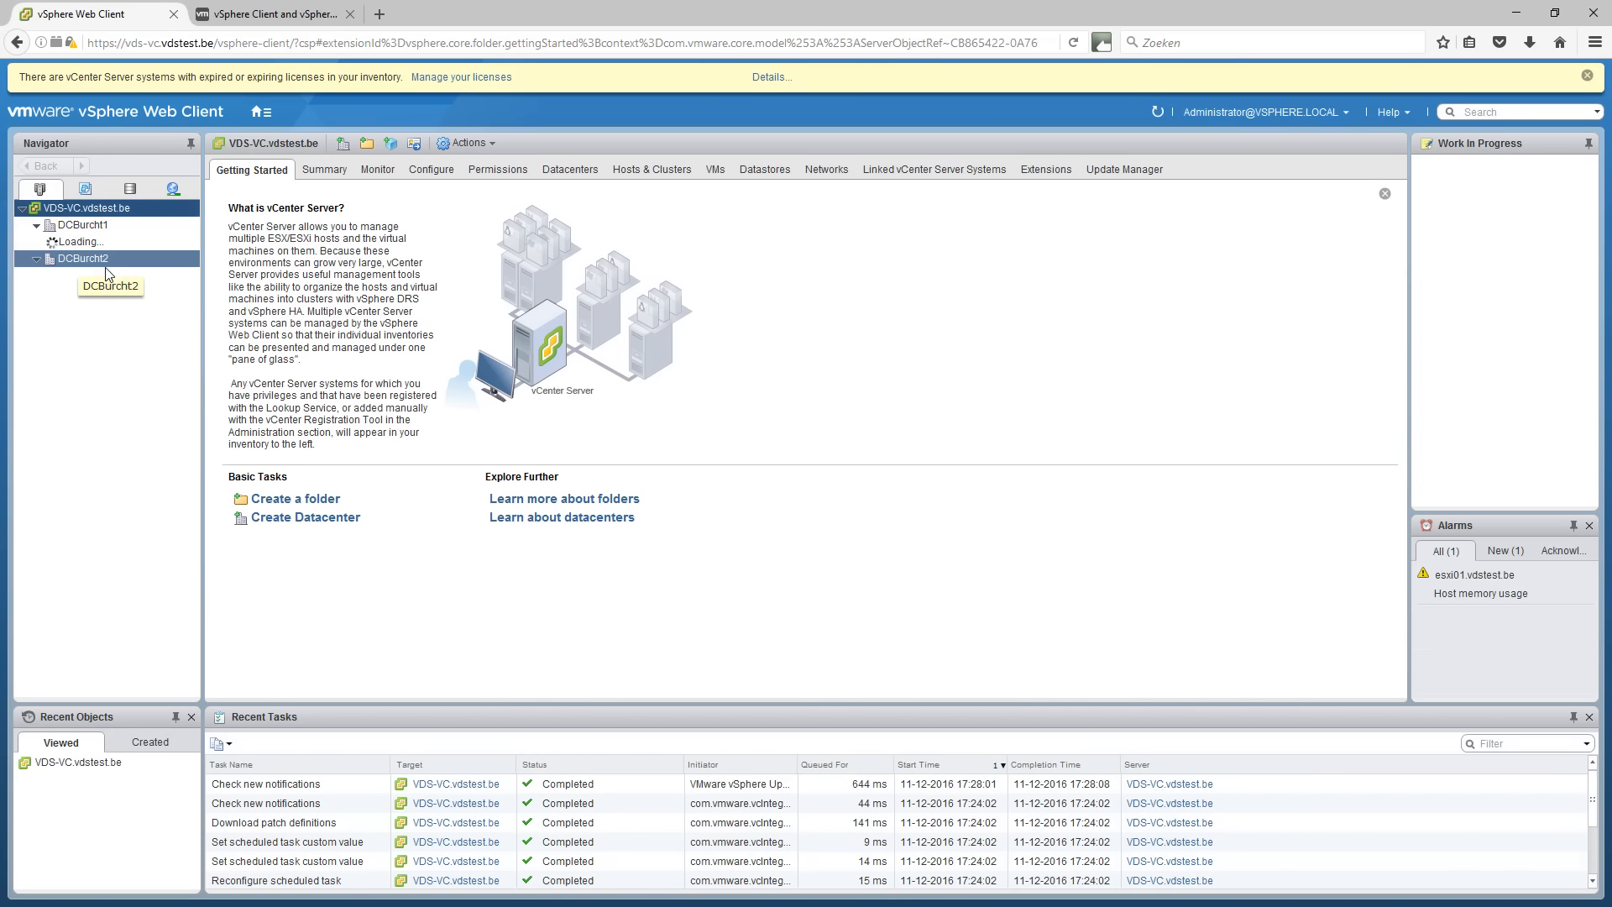
{"action": "left_click", "coordinate": [51, 242]}
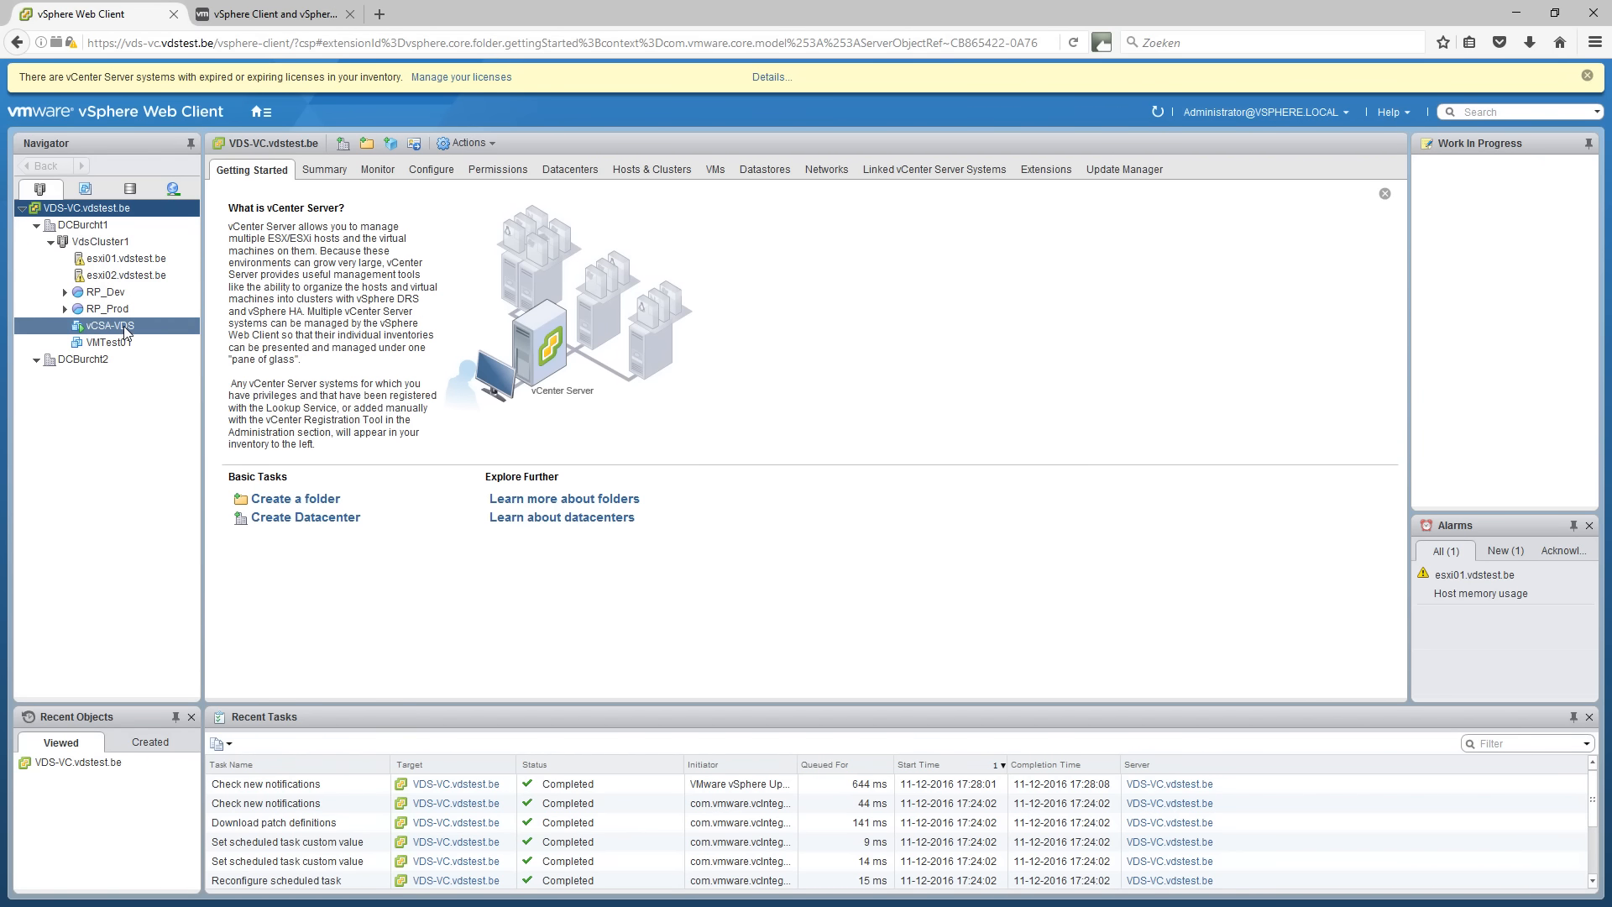
{"action": "left_click", "coordinate": [65, 308]}
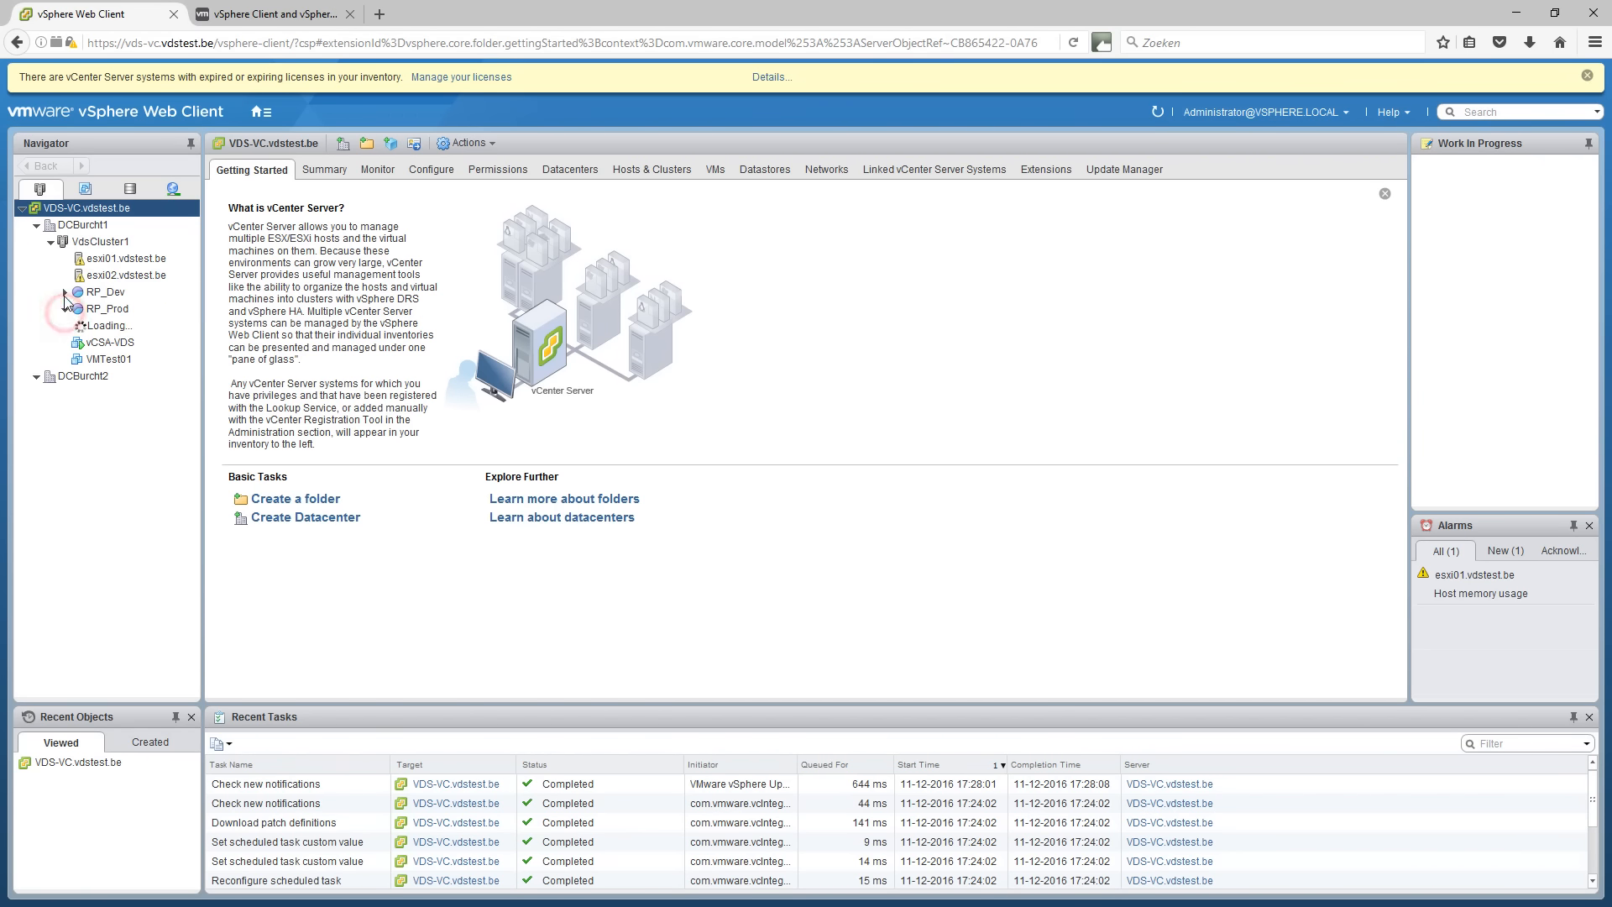
{"action": "left_click", "coordinate": [65, 293]}
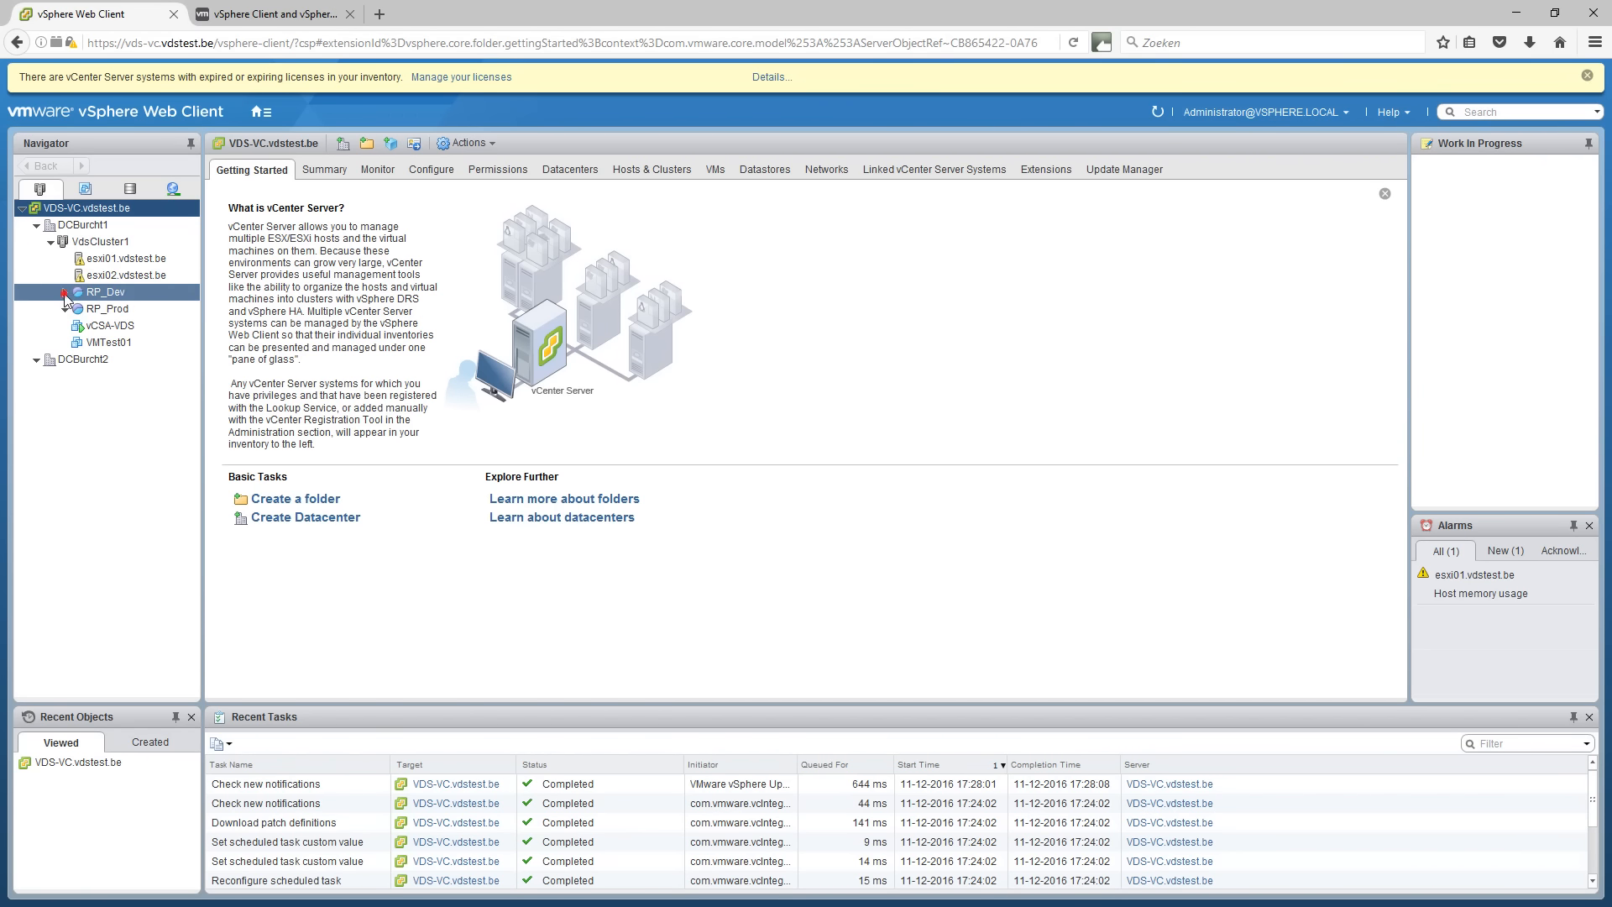
Check DCBurcht1's datastores and DSwVDS port groups, then return to Hosts and Clusters.
{"action": "left_click", "coordinate": [131, 189]}
{"action": "left_click", "coordinate": [36, 226]}
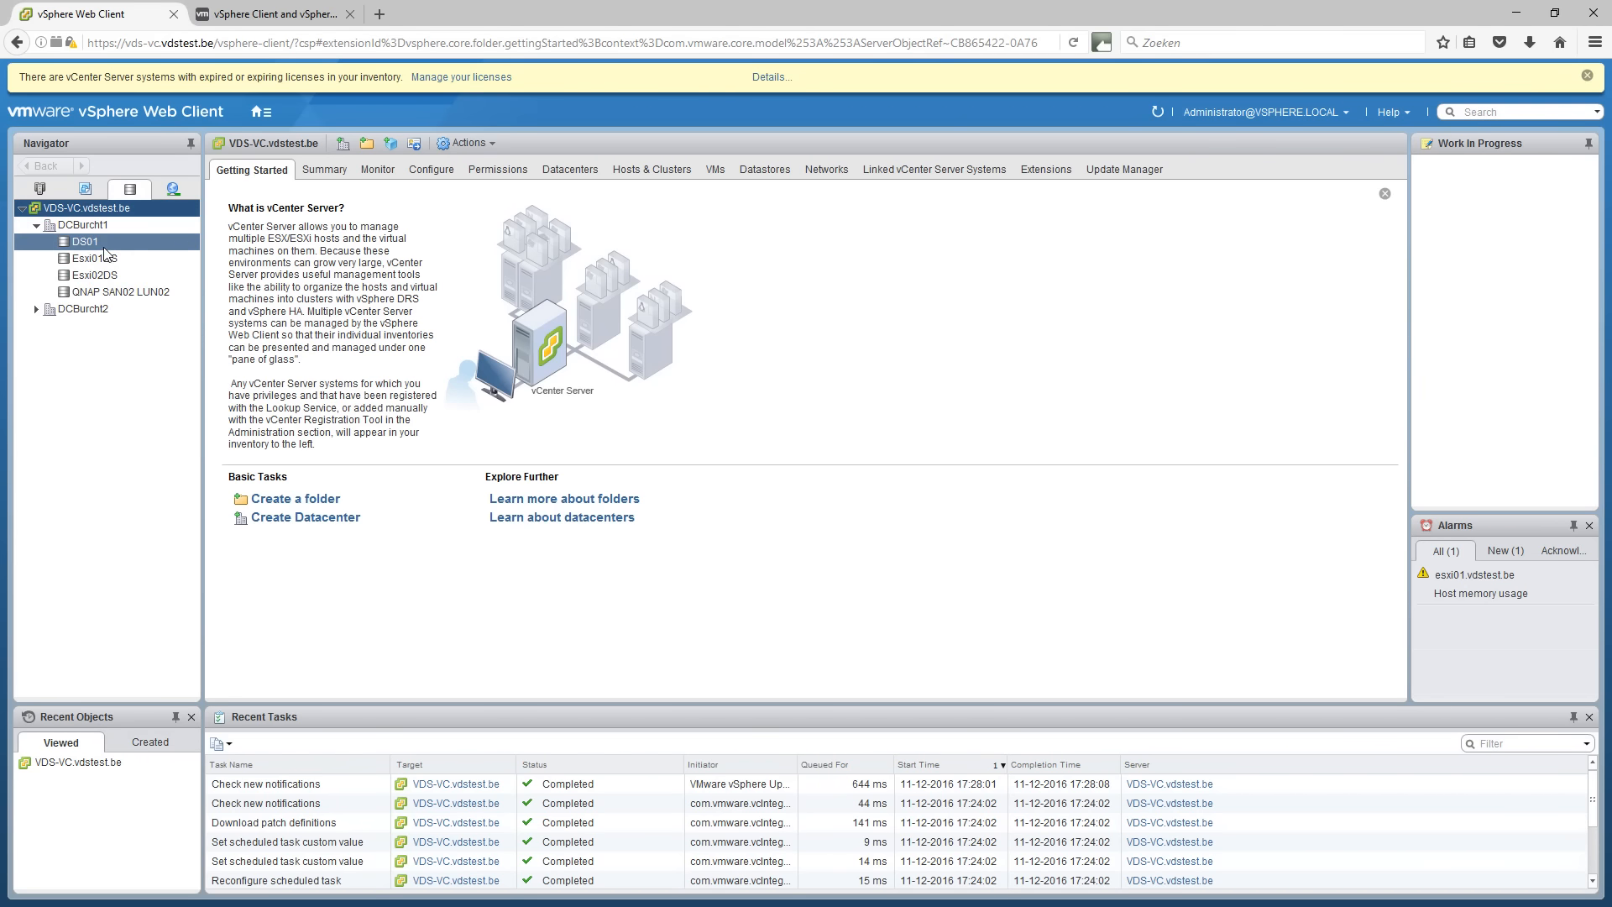
{"action": "left_click", "coordinate": [172, 188]}
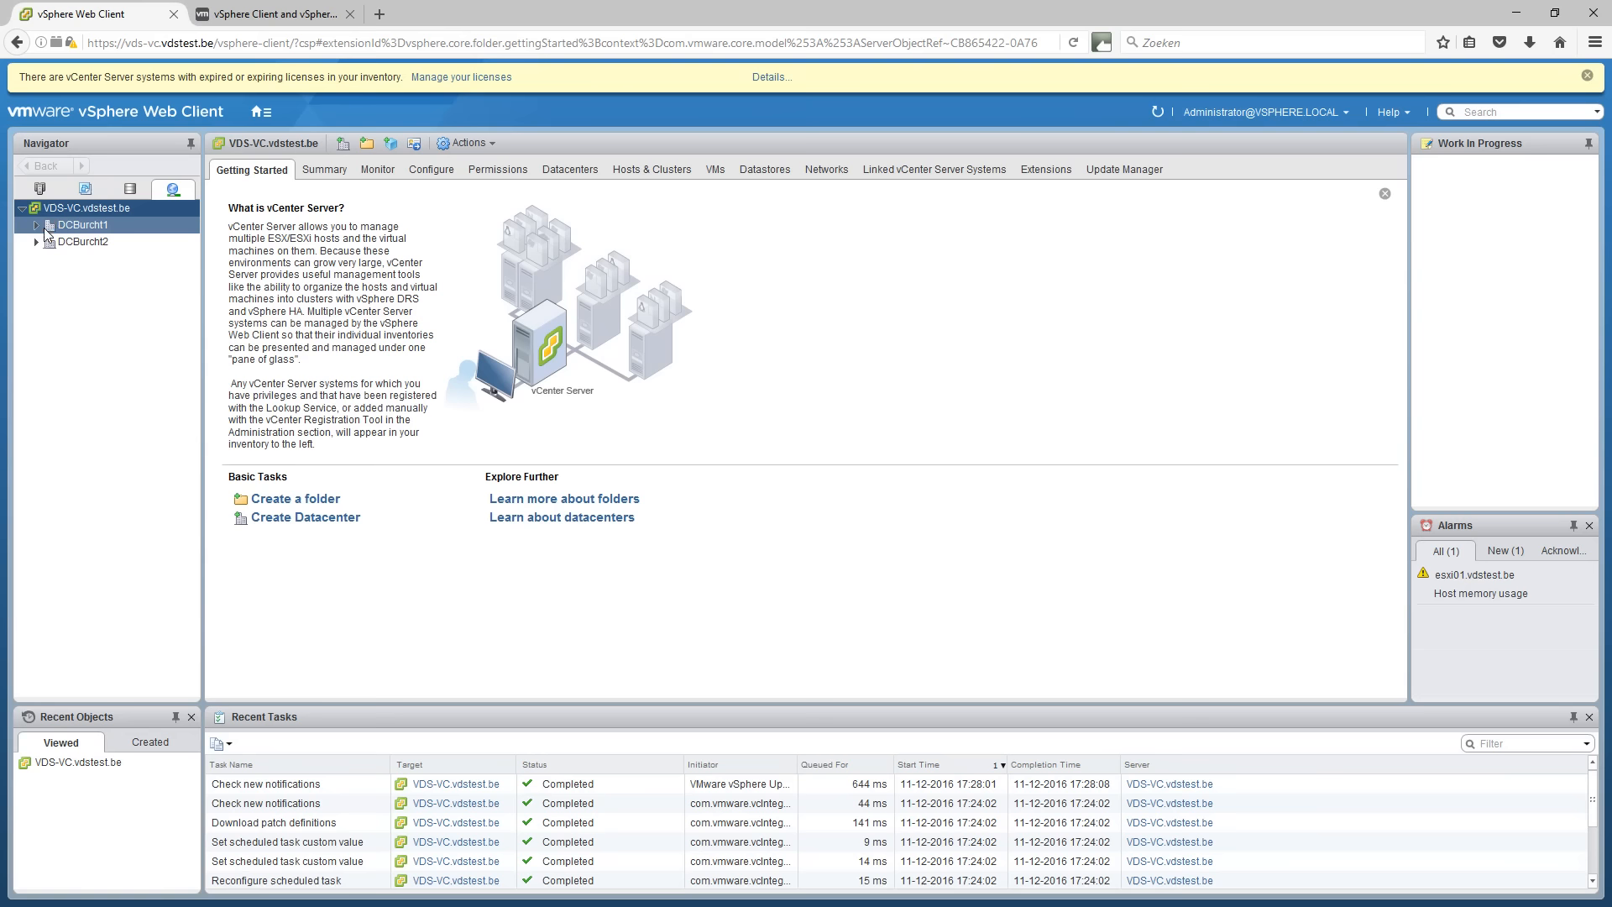
{"action": "left_click", "coordinate": [37, 226]}
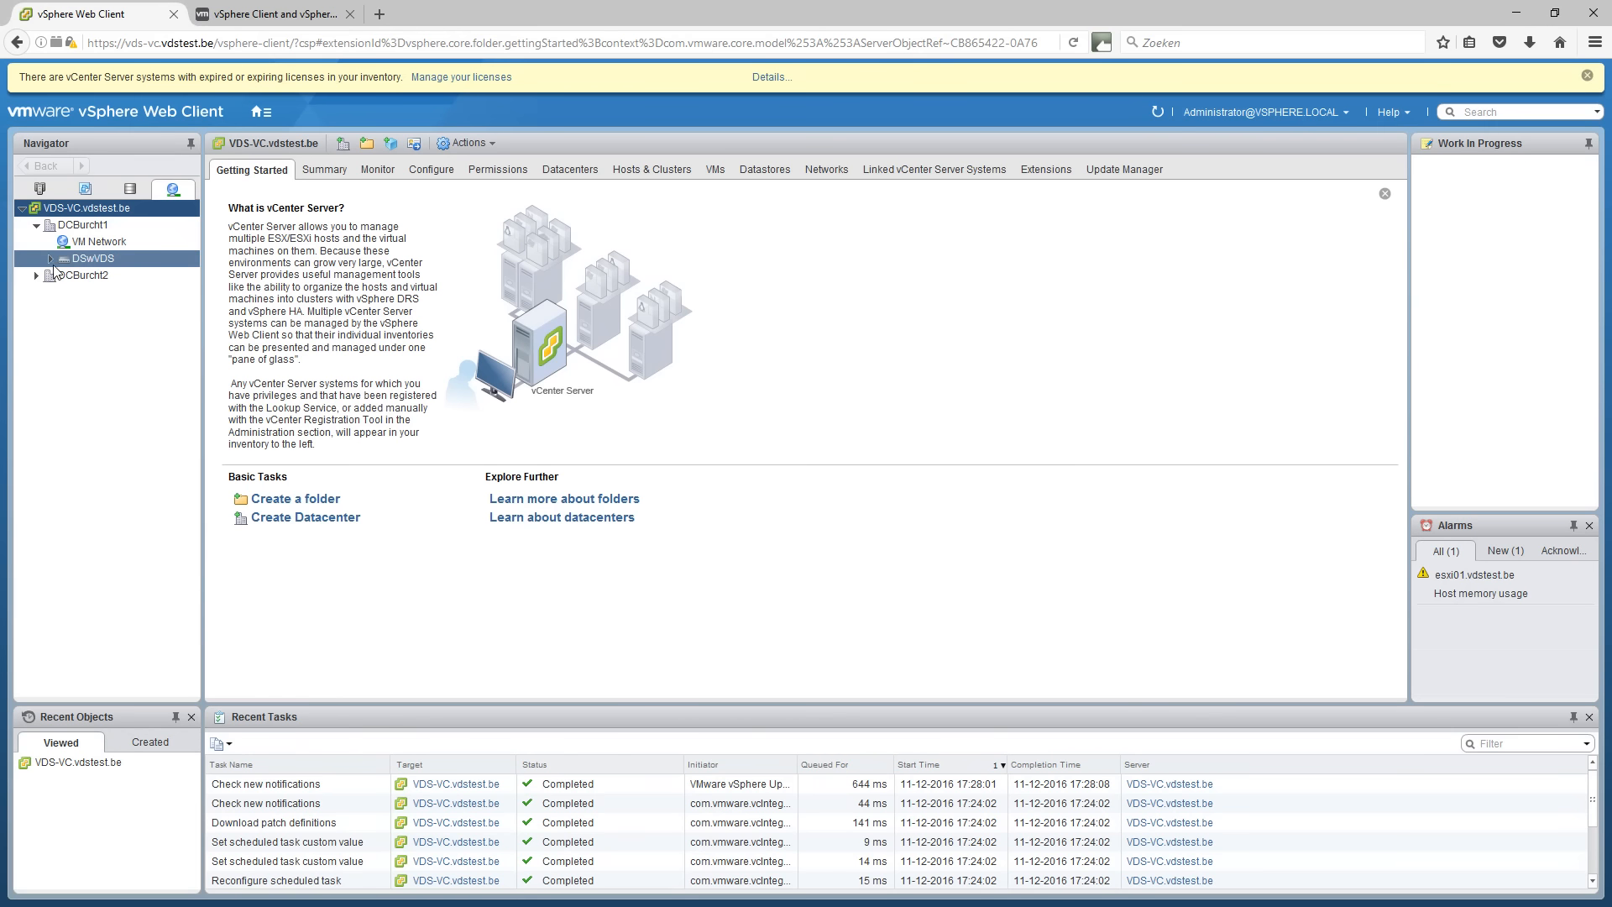
{"action": "left_click", "coordinate": [50, 258]}
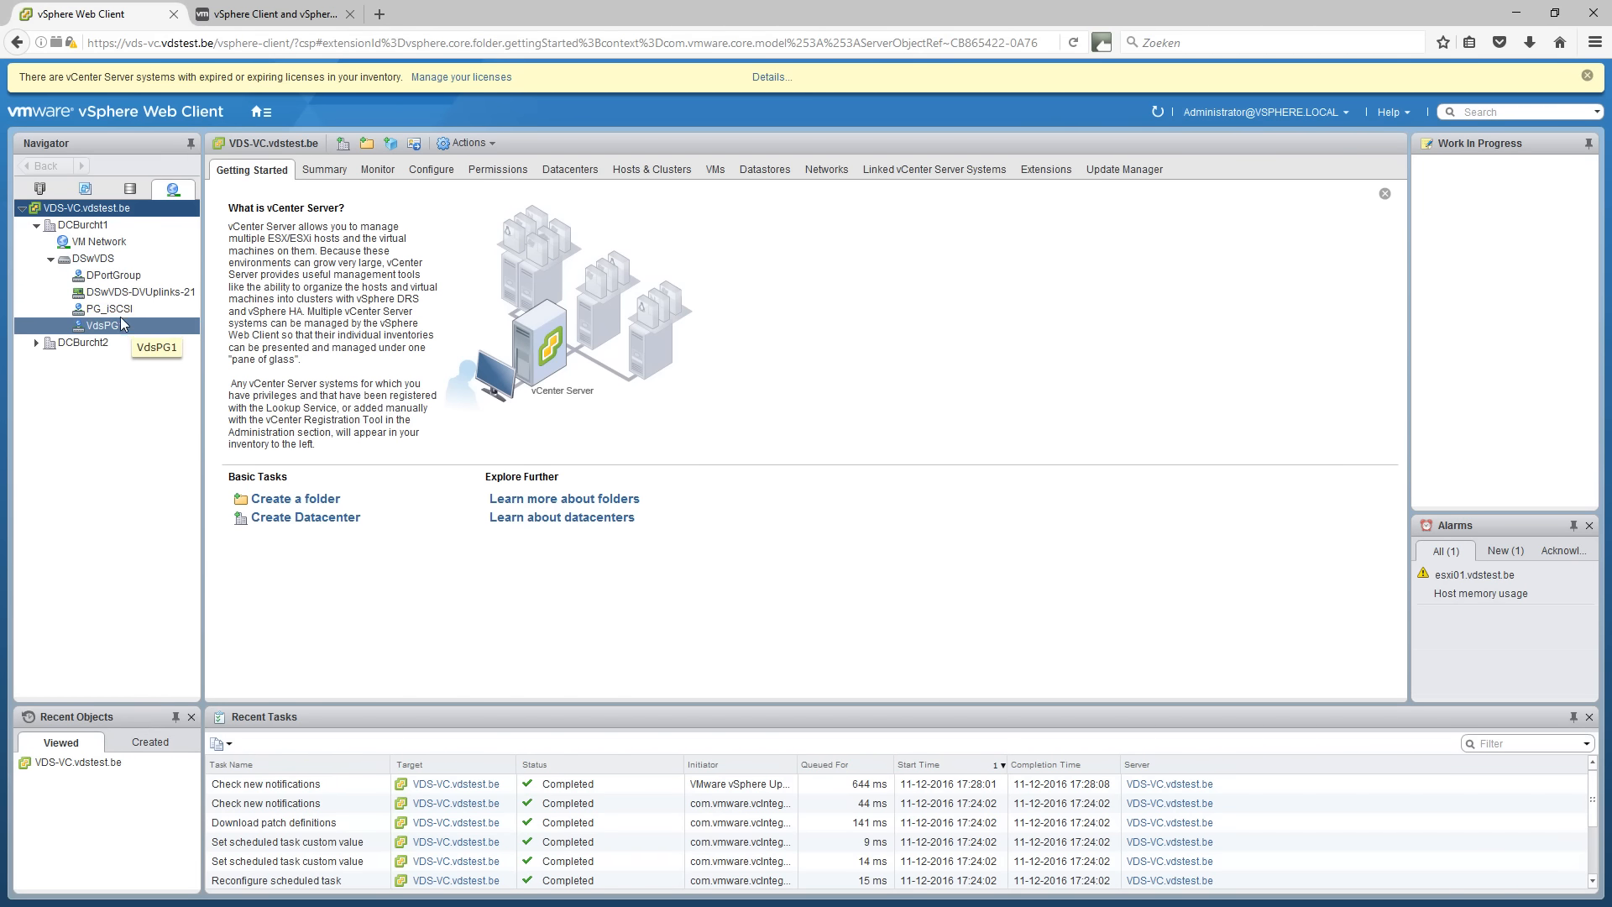
{"action": "left_click", "coordinate": [134, 193]}
{"action": "left_click", "coordinate": [88, 193]}
{"action": "left_click", "coordinate": [52, 192]}
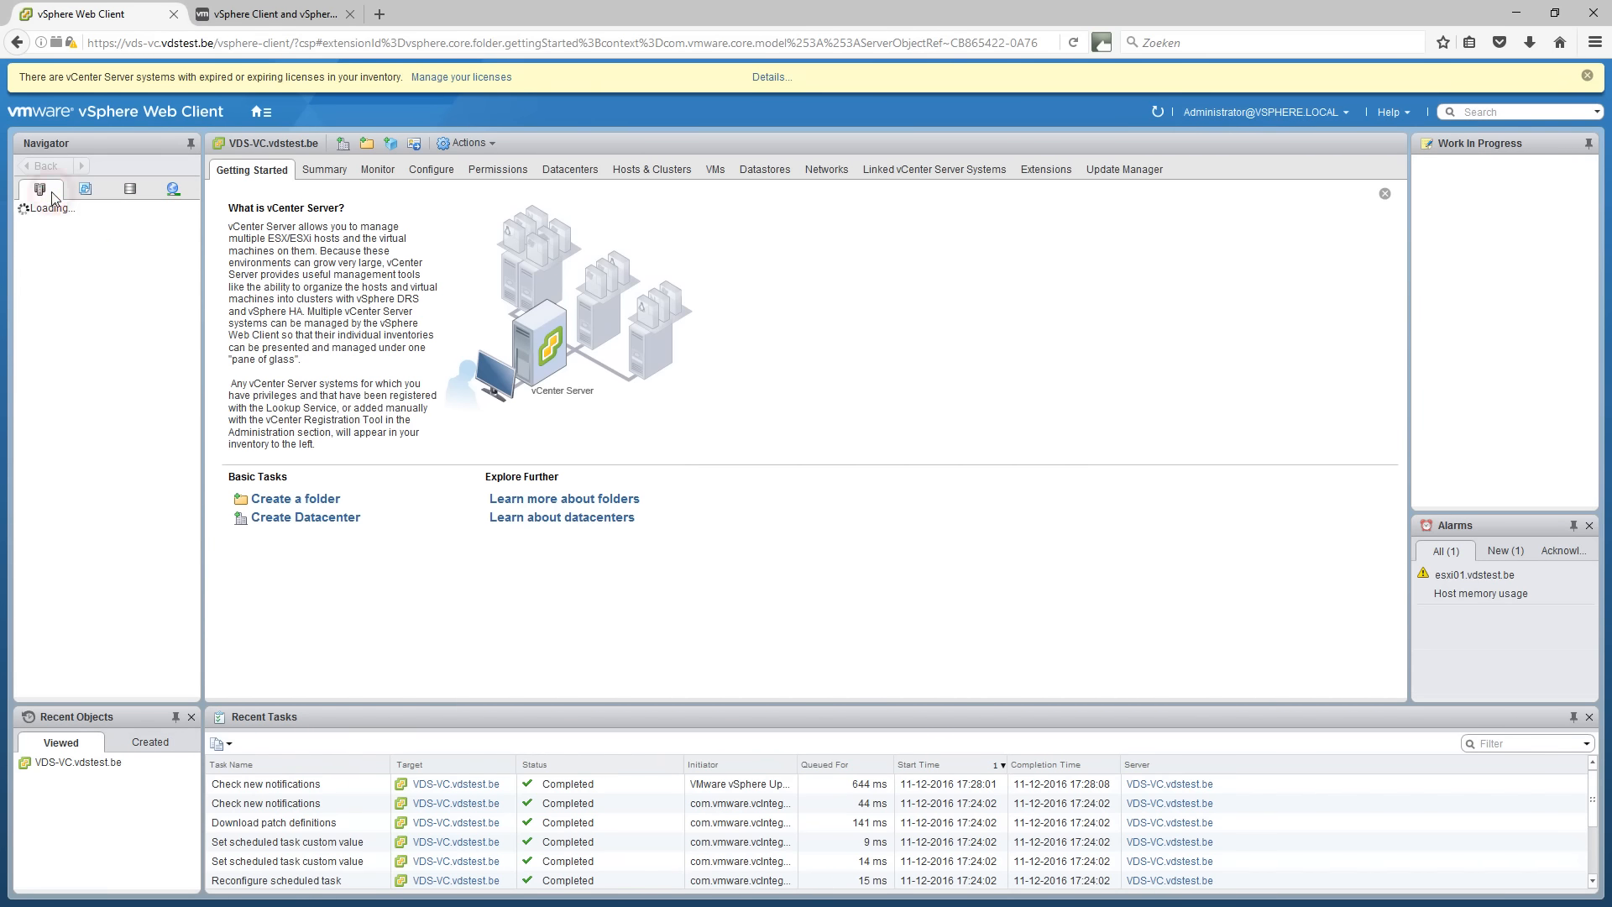